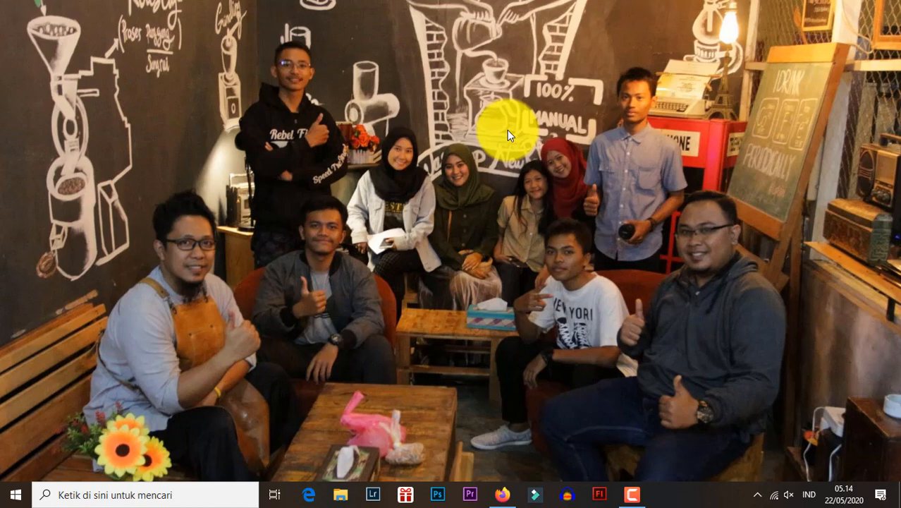
- Switch to Firefox, load gmail.com and open Google Drive from the mailbox's Google apps
{"action": "left_click", "coordinate": [512, 485]}
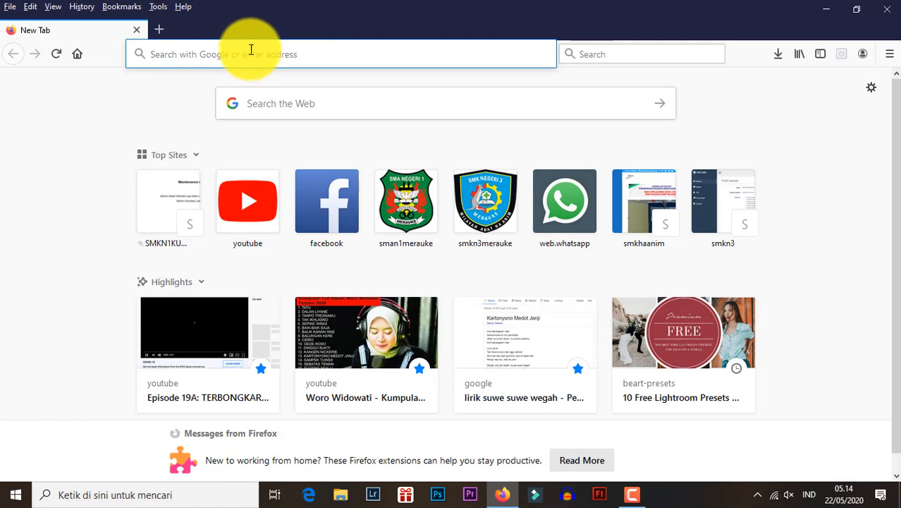
{"action": "type", "text": "gmail.com/"}
{"action": "key", "text": "Return"}
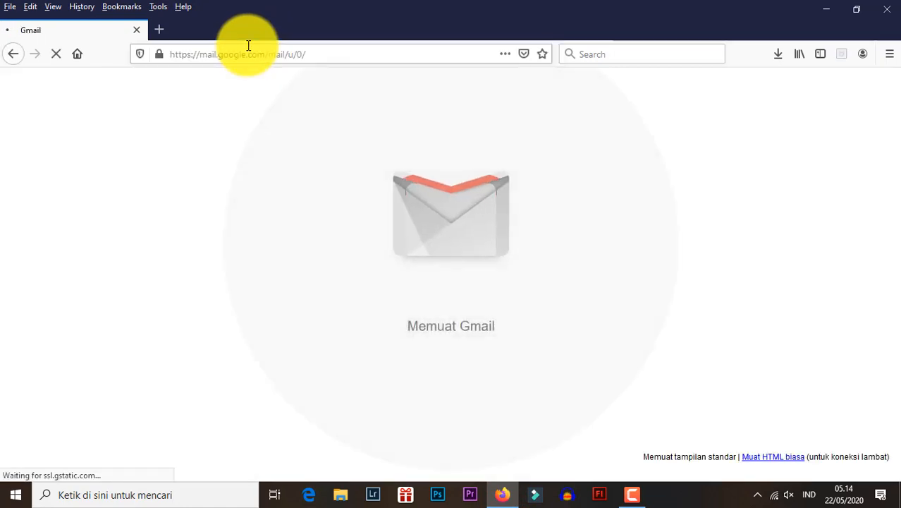
{"action": "left_click", "coordinate": [849, 88]}
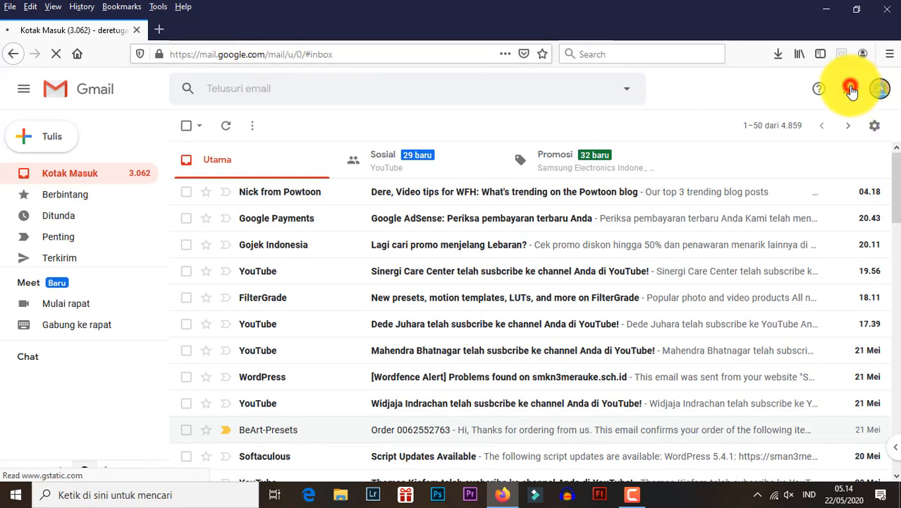
{"action": "left_click", "coordinate": [746, 279]}
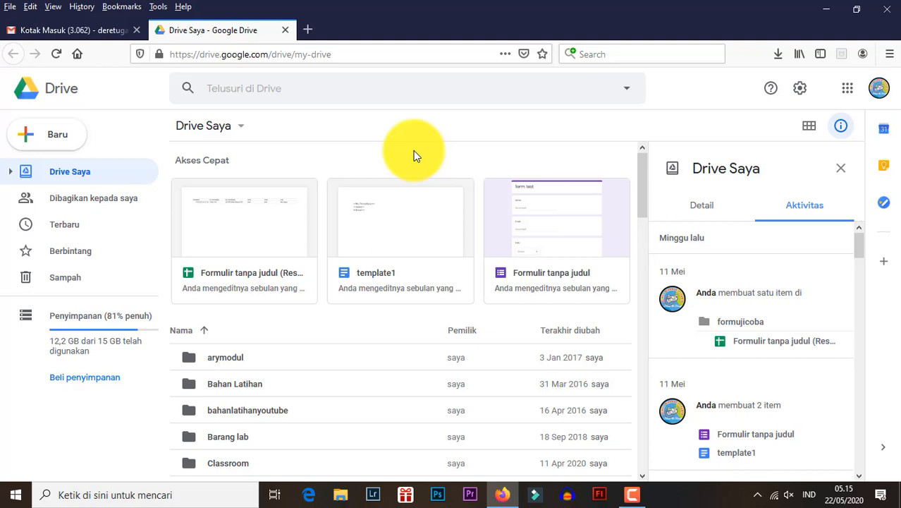
- Create a folder named LATIHAN PPDB 2020 in Drive Saya and open it
{"action": "left_click", "coordinate": [30, 140]}
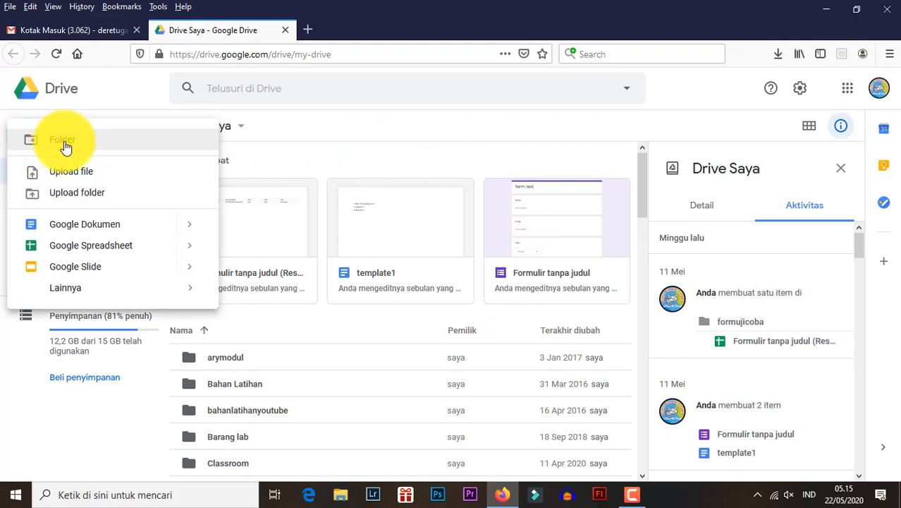
{"action": "left_click", "coordinate": [65, 144]}
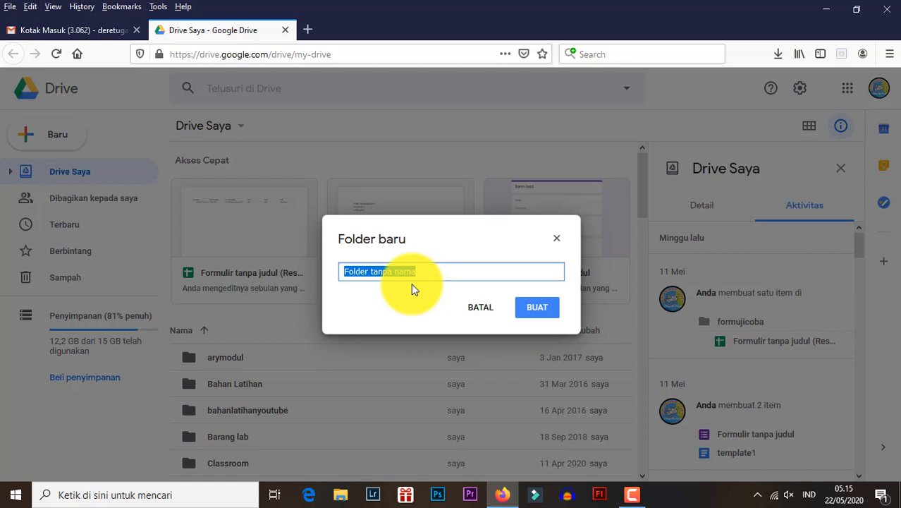
{"action": "type", "text": "LATI"}
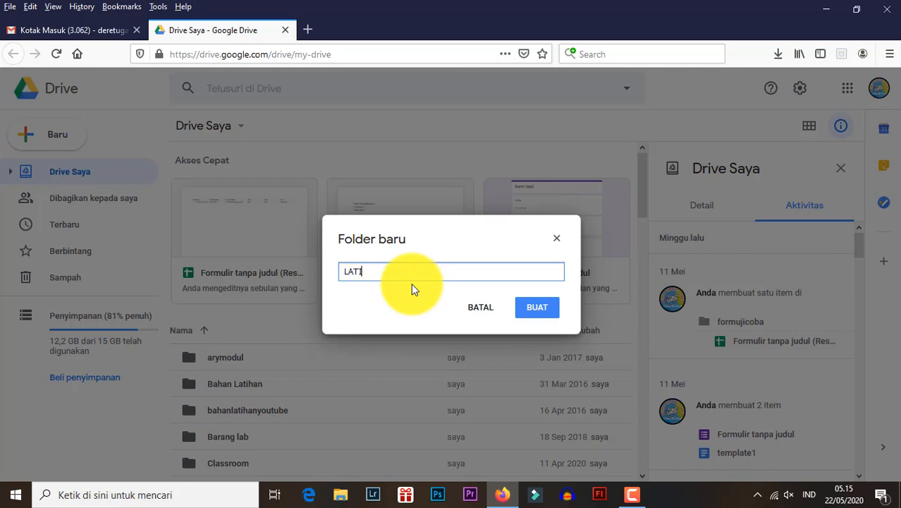
{"action": "type", "text": "HAN PPDB 2020"}
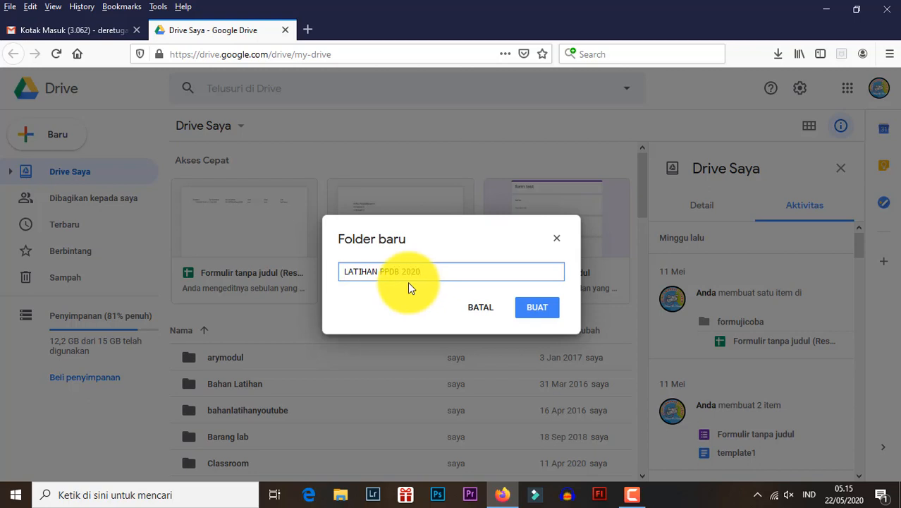
{"action": "left_click", "coordinate": [542, 312]}
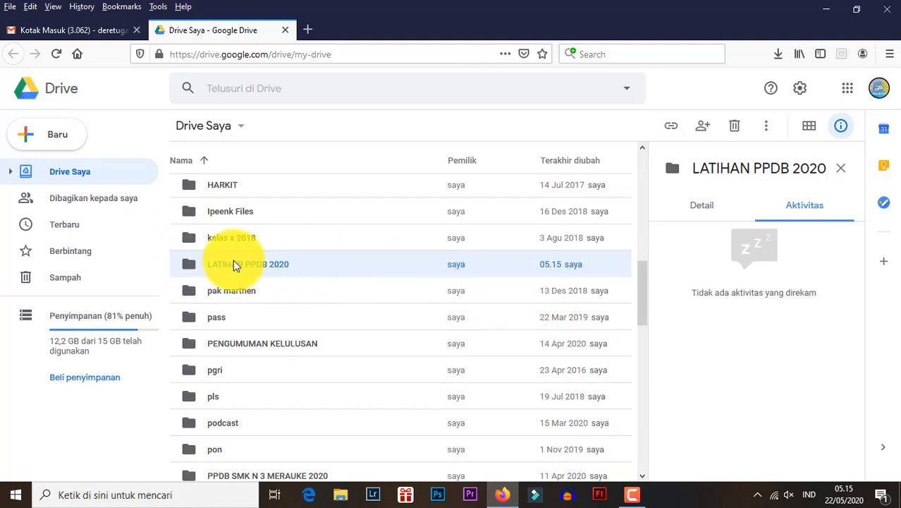
{"action": "double_click", "coordinate": [190, 264]}
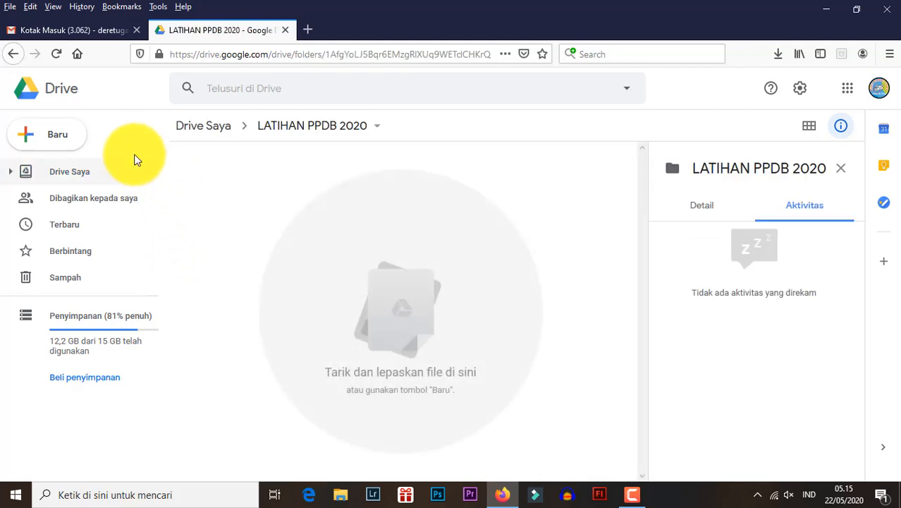
{"action": "left_click", "coordinate": [38, 144]}
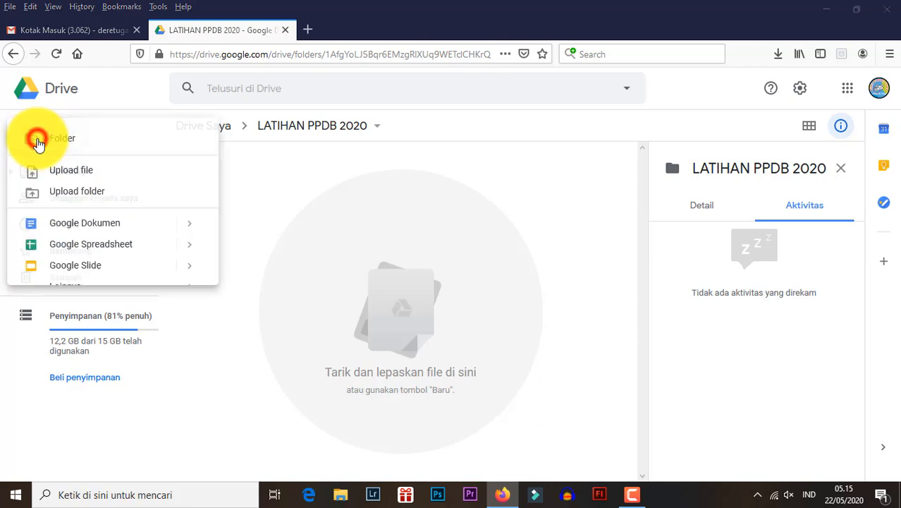
{"action": "left_click", "coordinate": [39, 144]}
{"action": "left_click", "coordinate": [39, 144]}
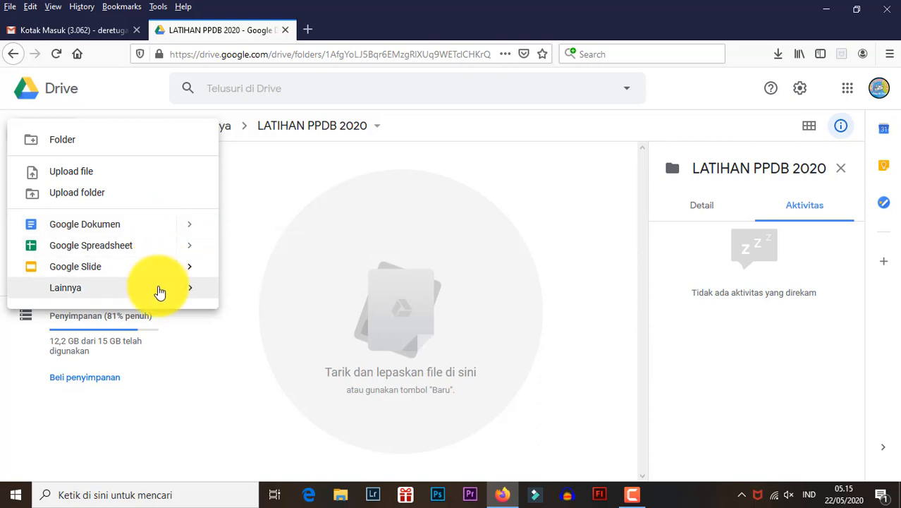
{"action": "mouse_move", "coordinate": [159, 291]}
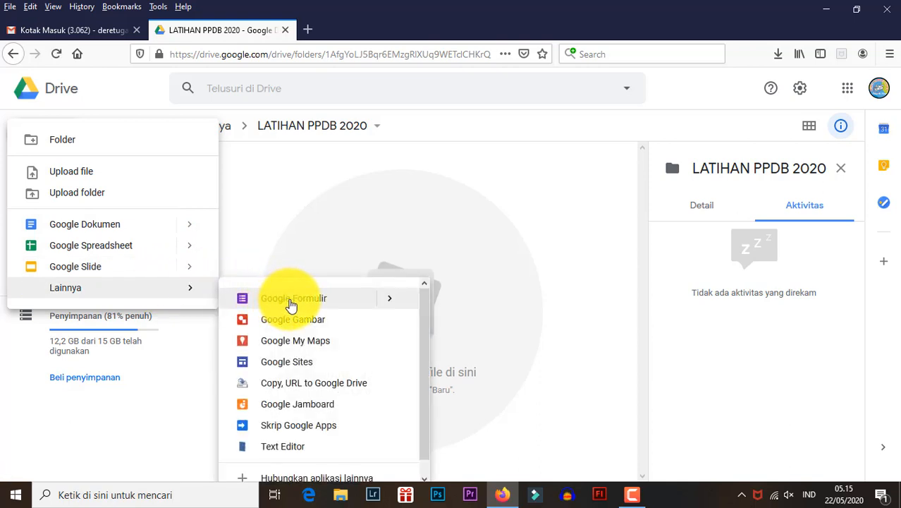
{"action": "mouse_move", "coordinate": [356, 303]}
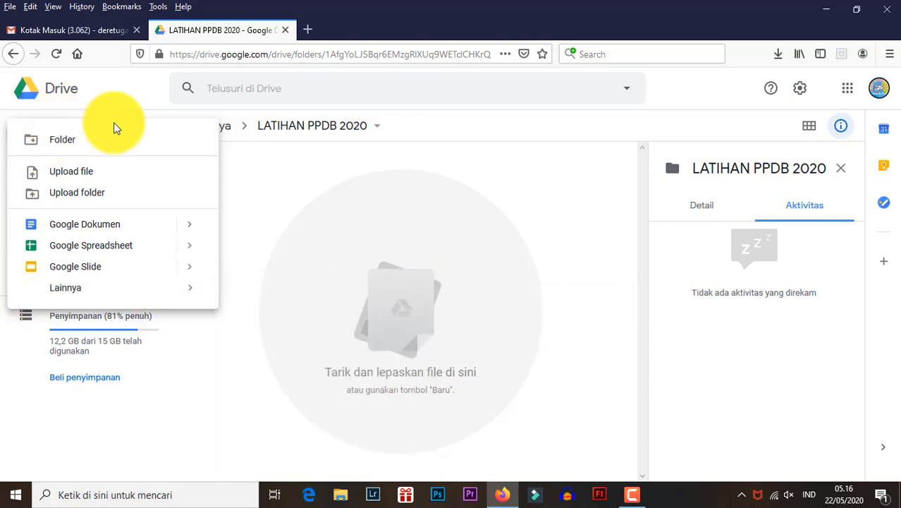
{"action": "left_click", "coordinate": [311, 170]}
- Create a blank Google Form (Formulir kosong) inside the LATIHAN PPDB 2020 folder
{"action": "left_click", "coordinate": [36, 131]}
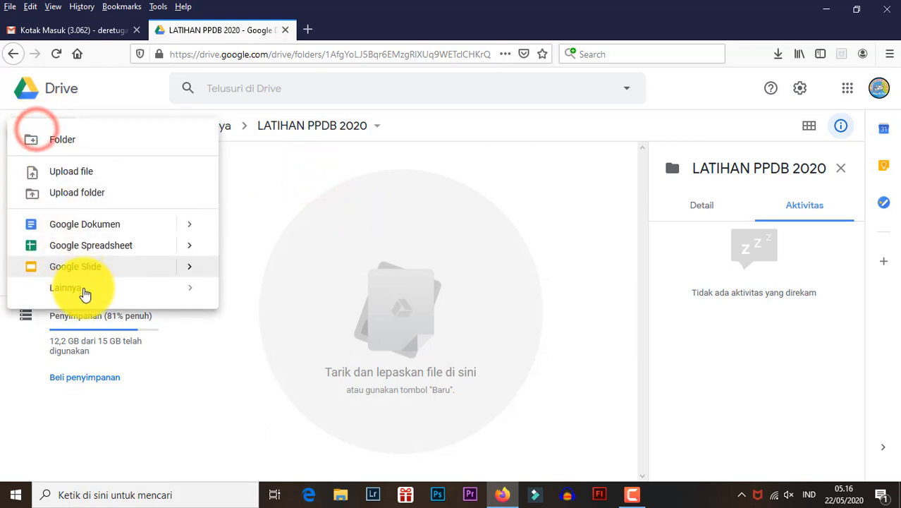
{"action": "mouse_move", "coordinate": [88, 290]}
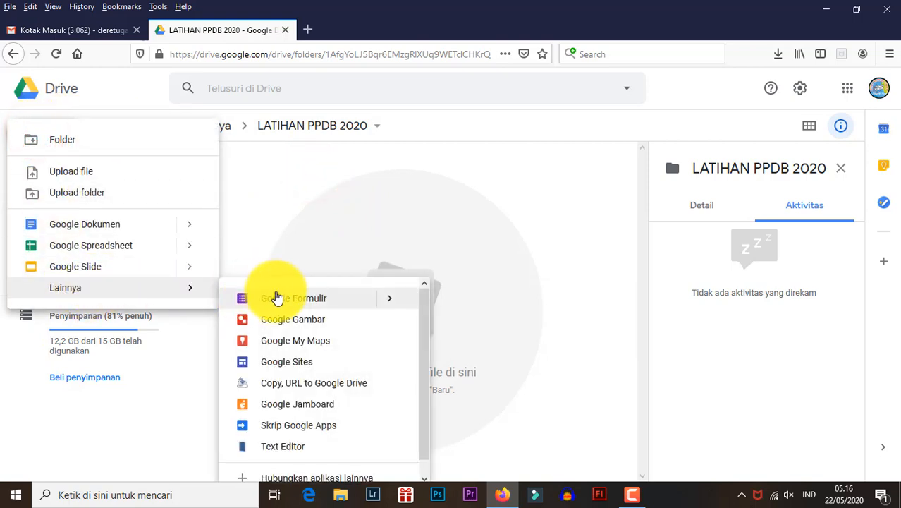
{"action": "mouse_move", "coordinate": [410, 305]}
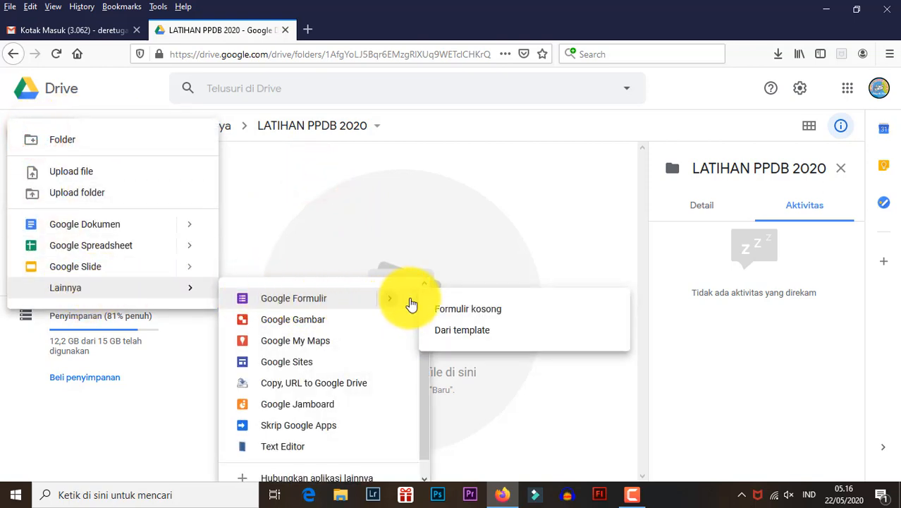
{"action": "left_click", "coordinate": [434, 314]}
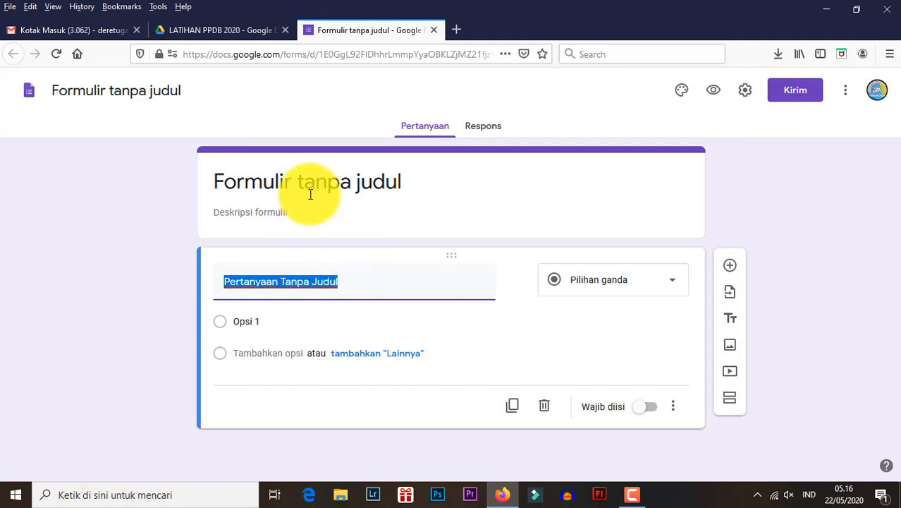
- Rename the form file as FORMULIR PPDB 2020 and apply the same title to the form's heading
{"action": "left_click", "coordinate": [180, 91]}
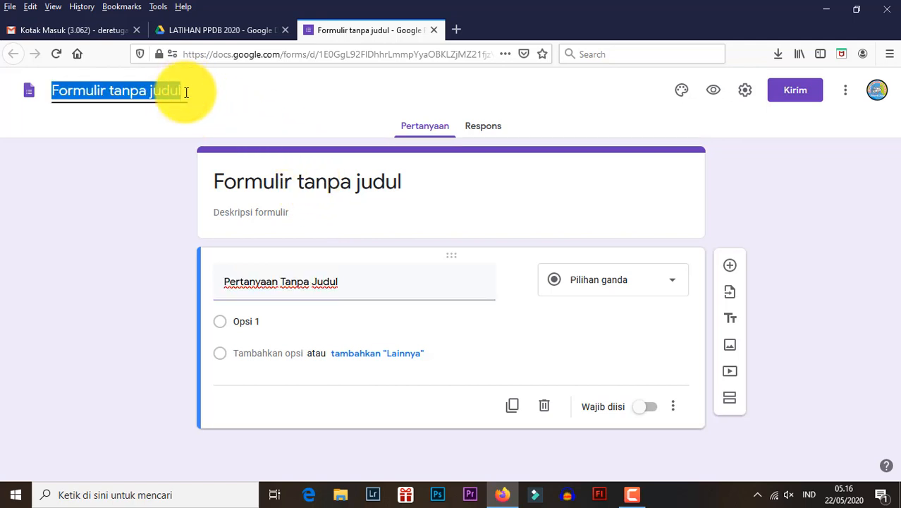
{"action": "type", "text": "FORMULIR PPDB"}
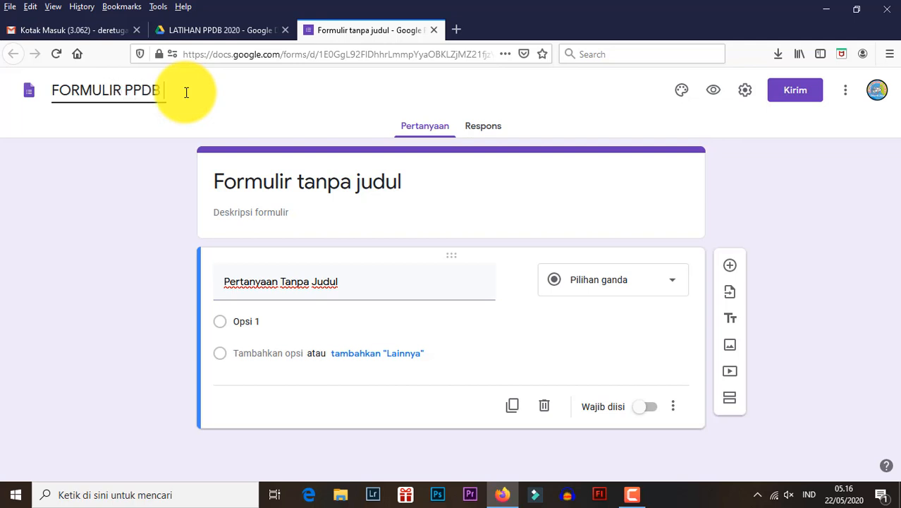
{"action": "type", "text": " 2020"}
{"action": "left_click", "coordinate": [413, 189]}
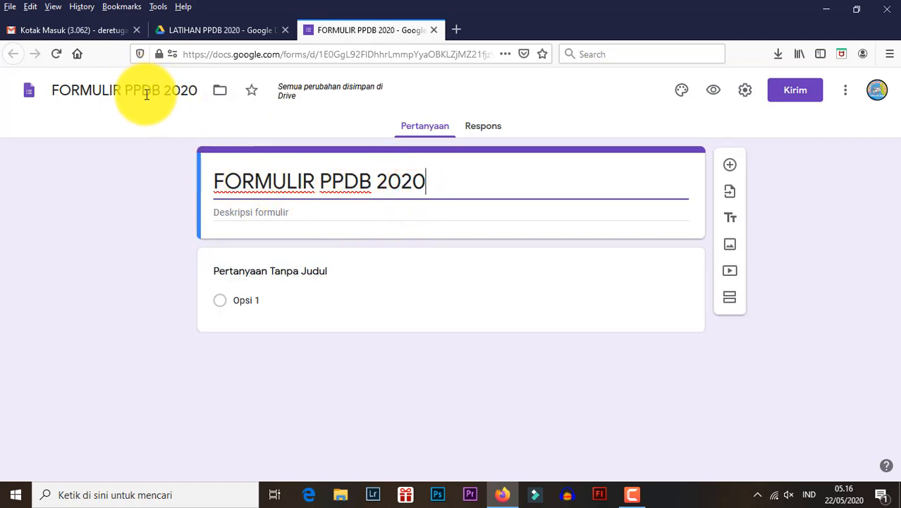
{"action": "left_click", "coordinate": [173, 230]}
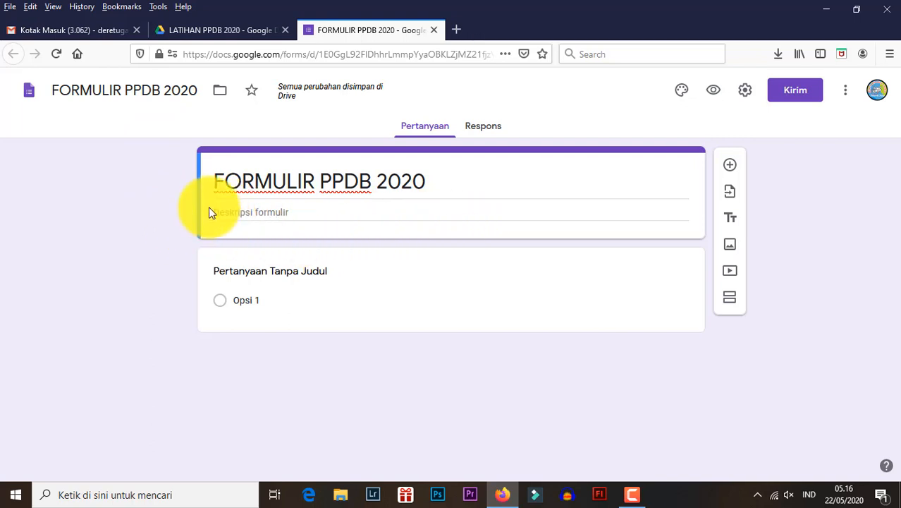
- Add a new question below the form heading and title it NISN
{"action": "left_click", "coordinate": [731, 167]}
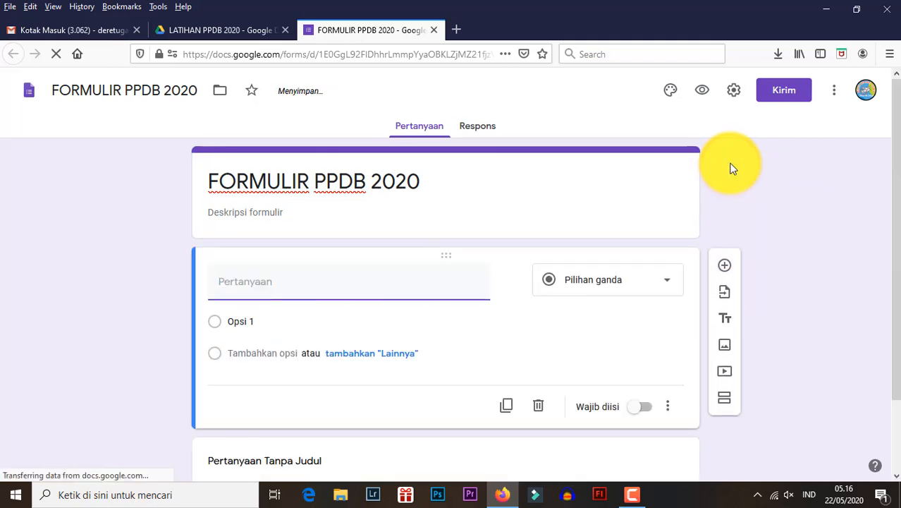
{"action": "left_click", "coordinate": [233, 288]}
{"action": "scroll", "coordinate": [233, 288], "scroll_direction": "down", "scroll_amount": 2}
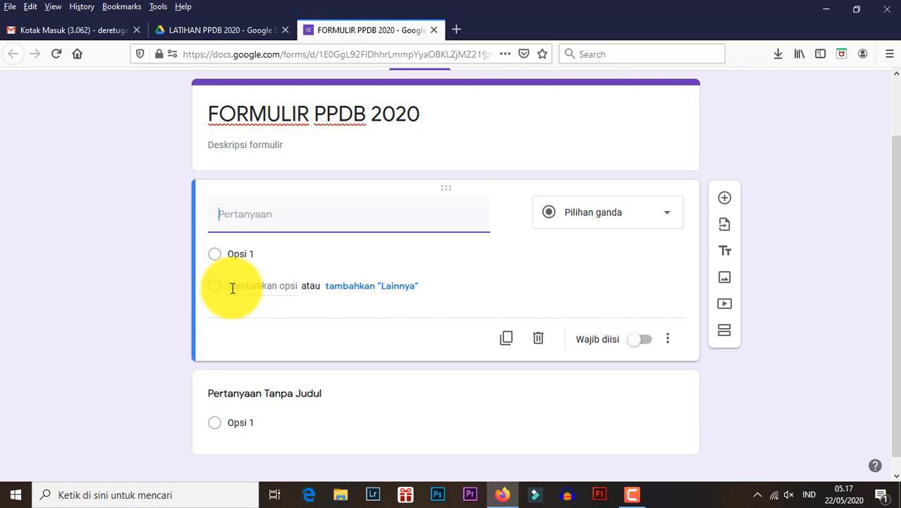
{"action": "left_click", "coordinate": [262, 221]}
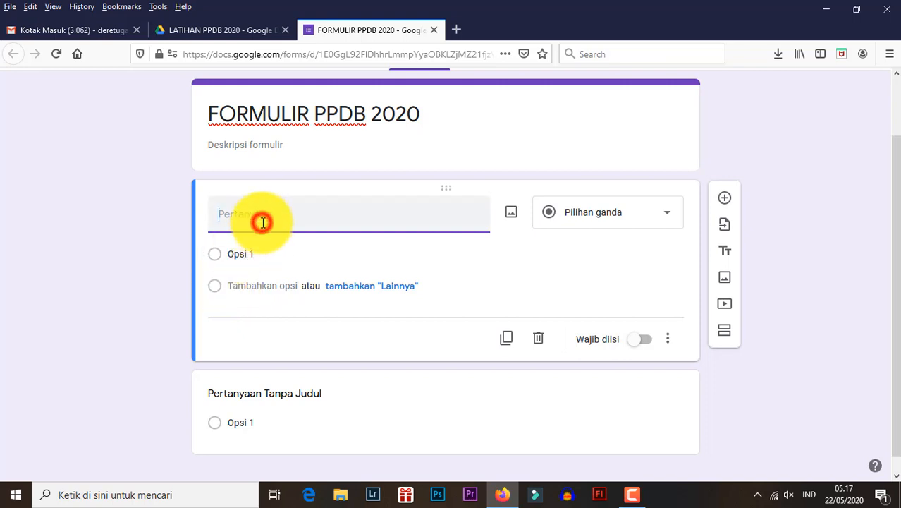
{"action": "type", "text": "n"}
{"action": "key", "text": "BackSpace"}
{"action": "type", "text": "NISN"}
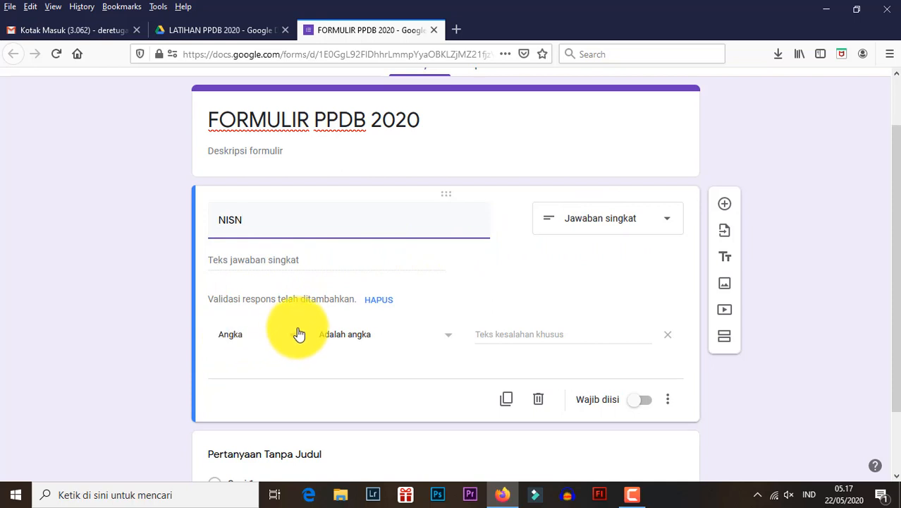
- Review the NISN question's available answer types and its response validation types, keeping Jawaban singkat and Angka
{"action": "left_click", "coordinate": [655, 223]}
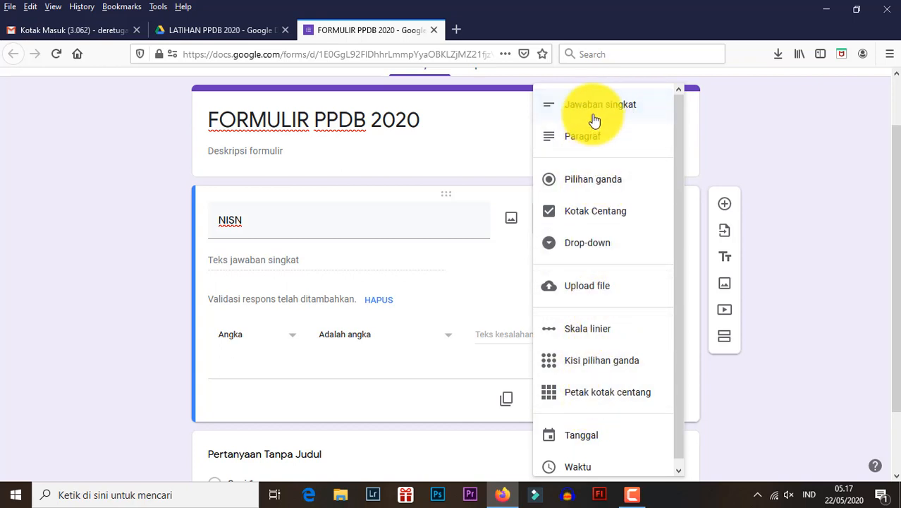
{"action": "left_click", "coordinate": [773, 130]}
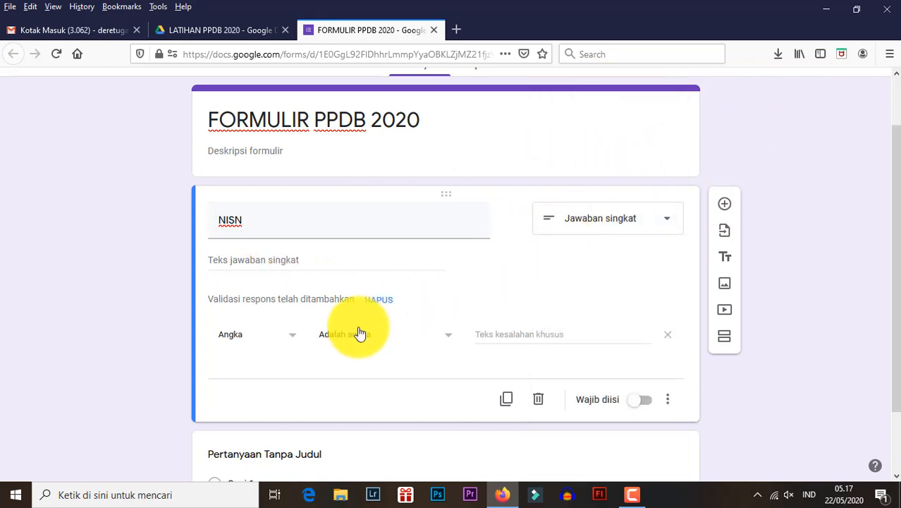
{"action": "left_click", "coordinate": [289, 343]}
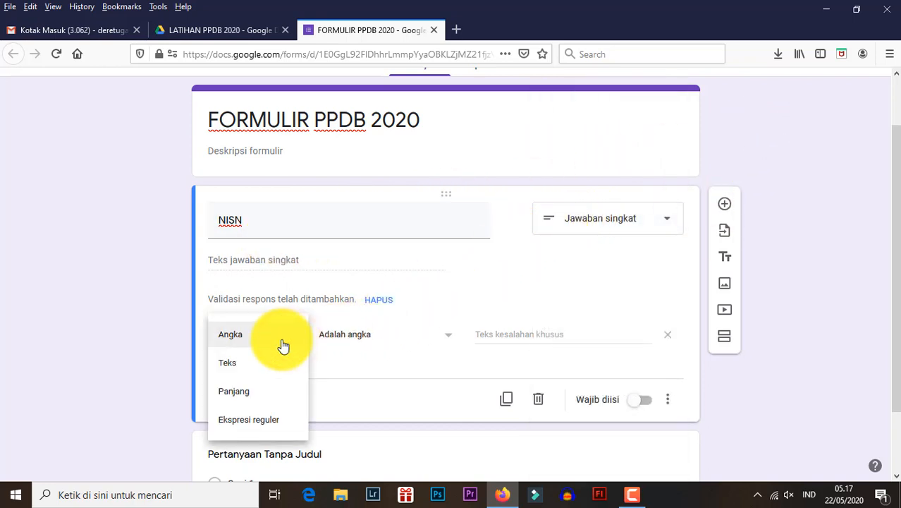
{"action": "left_click", "coordinate": [283, 344]}
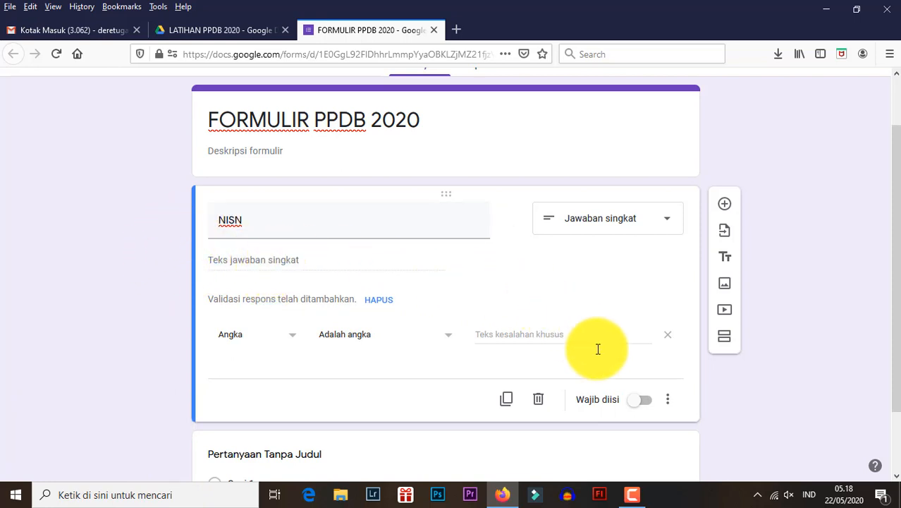
- Make the NISN question mandatory by turning on Wajib diisi
{"action": "left_click", "coordinate": [637, 401]}
{"action": "left_click", "coordinate": [635, 403]}
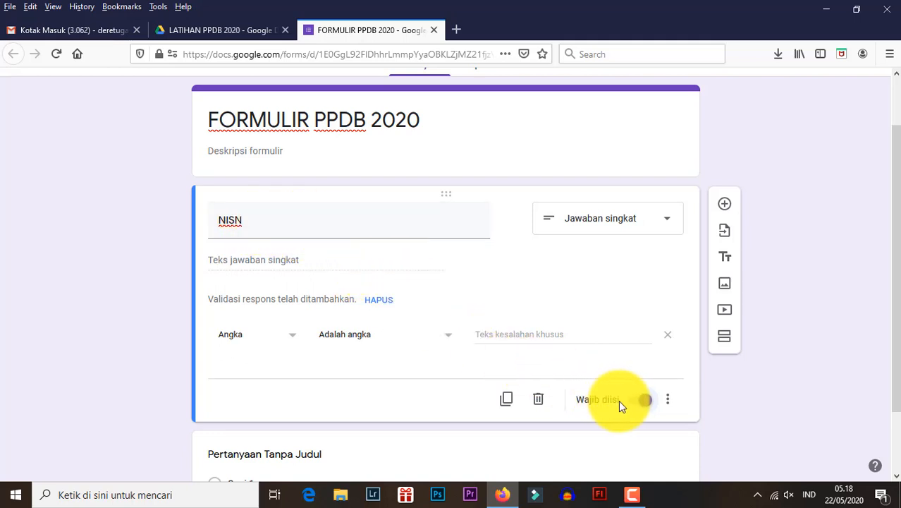
{"action": "left_click", "coordinate": [640, 406]}
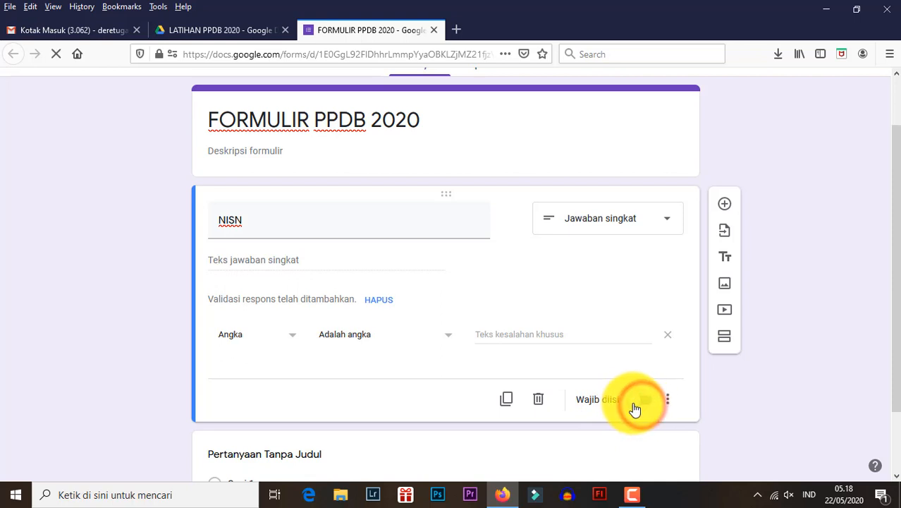
{"action": "left_click", "coordinate": [634, 403]}
{"action": "left_click", "coordinate": [646, 403]}
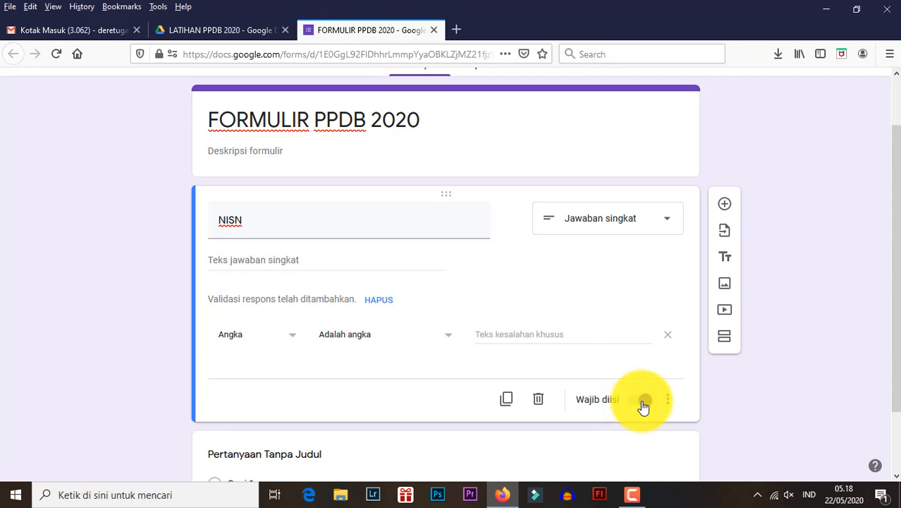
{"action": "left_click", "coordinate": [646, 404]}
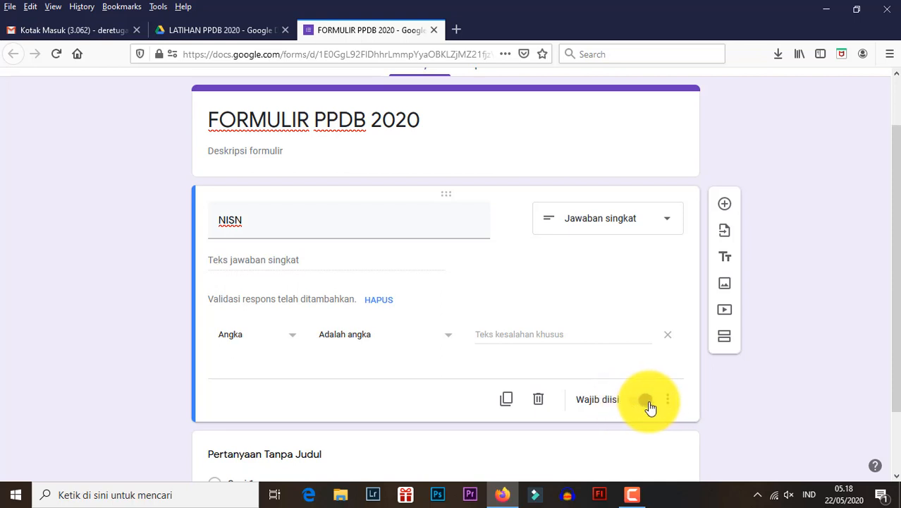
{"action": "scroll", "coordinate": [712, 400], "scroll_direction": "down", "scroll_amount": 2}
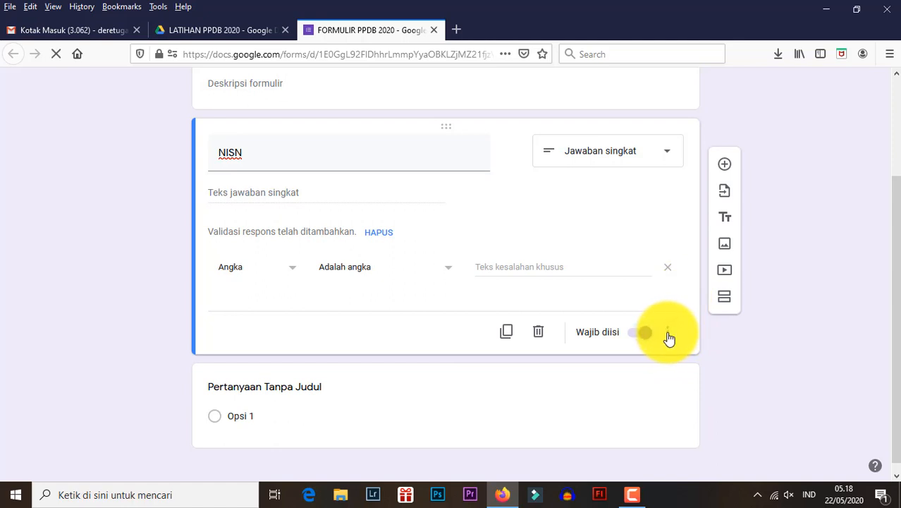
- Add a description to the NISN question reading "NISN Harus diisi menggunakan huruf kapital."
{"action": "left_click", "coordinate": [669, 339]}
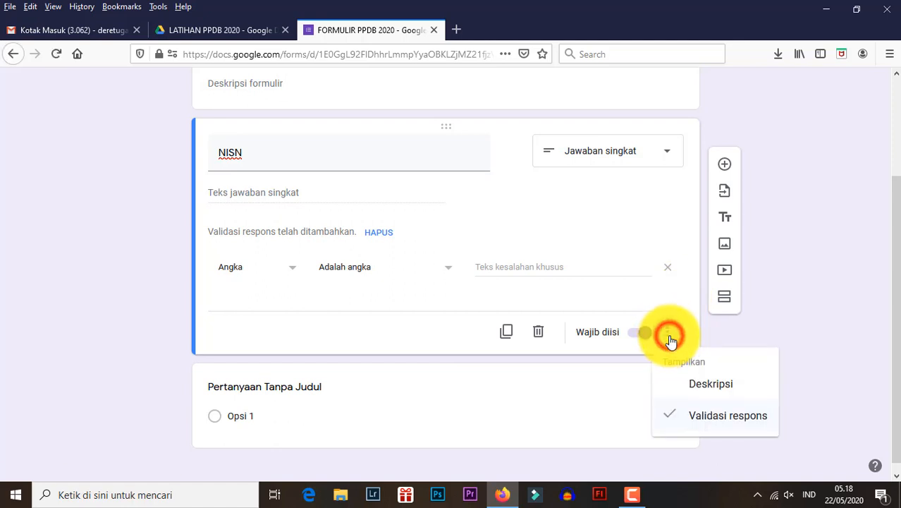
{"action": "left_click", "coordinate": [708, 386]}
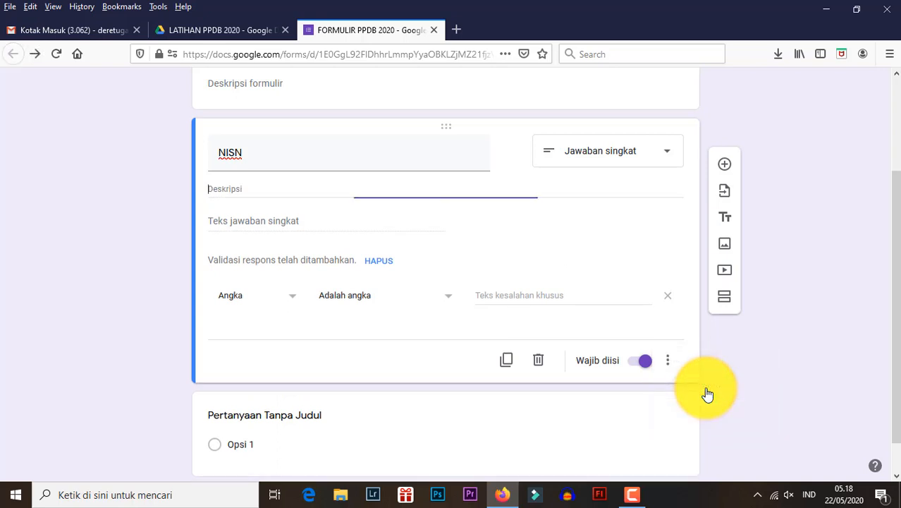
{"action": "left_click", "coordinate": [242, 193]}
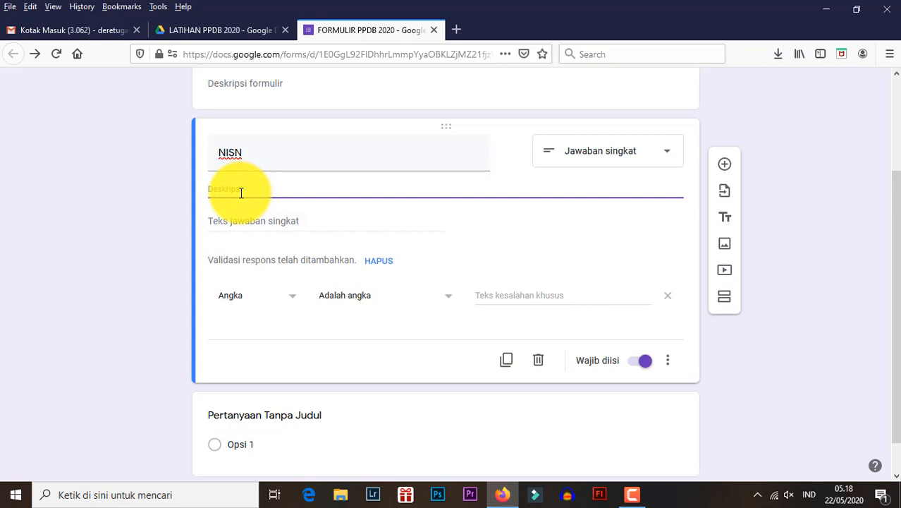
{"action": "type", "text": "nis"}
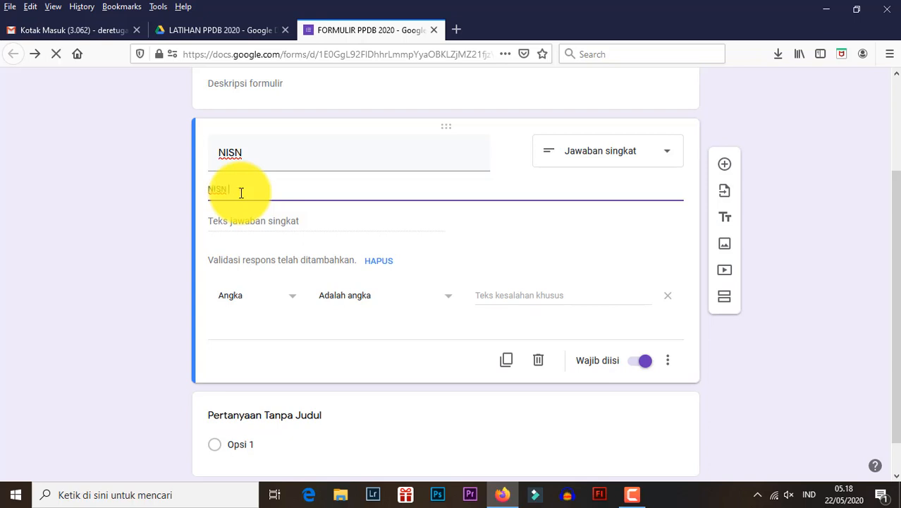
{"action": "type", "text": "Harus diisi menggunakan huruf"}
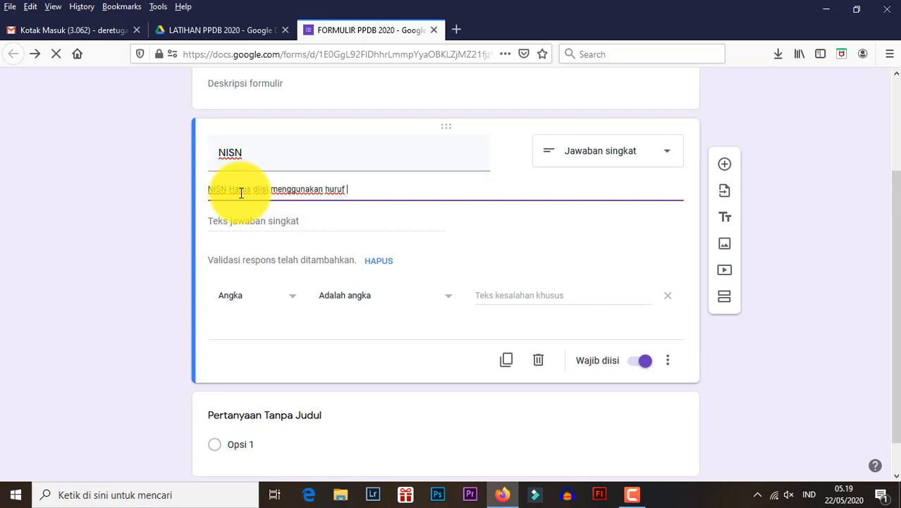
{"action": "type", "text": "ital."}
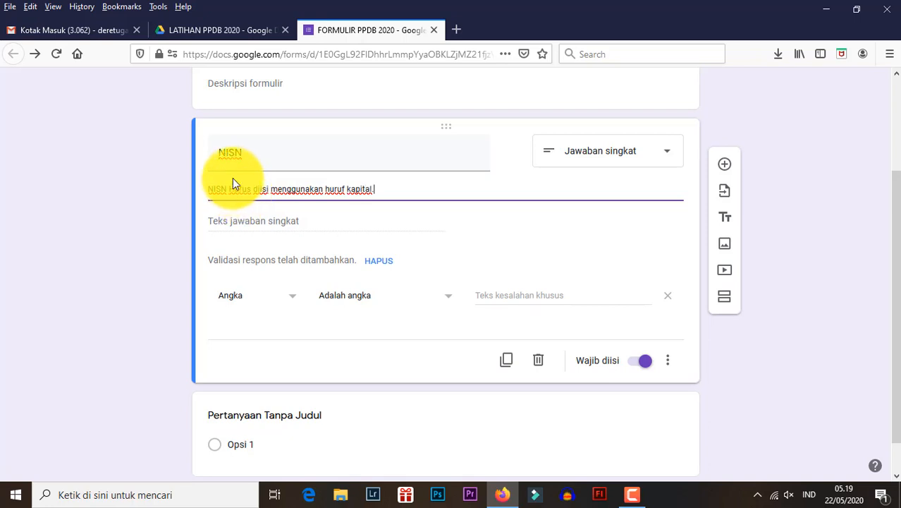
{"action": "left_click", "coordinate": [777, 187]}
- Add a new question below NISN and title it Nama Lengkap, with the Jawaban singkat answer type
{"action": "scroll", "coordinate": [395, 254], "scroll_direction": "down", "scroll_amount": 1}
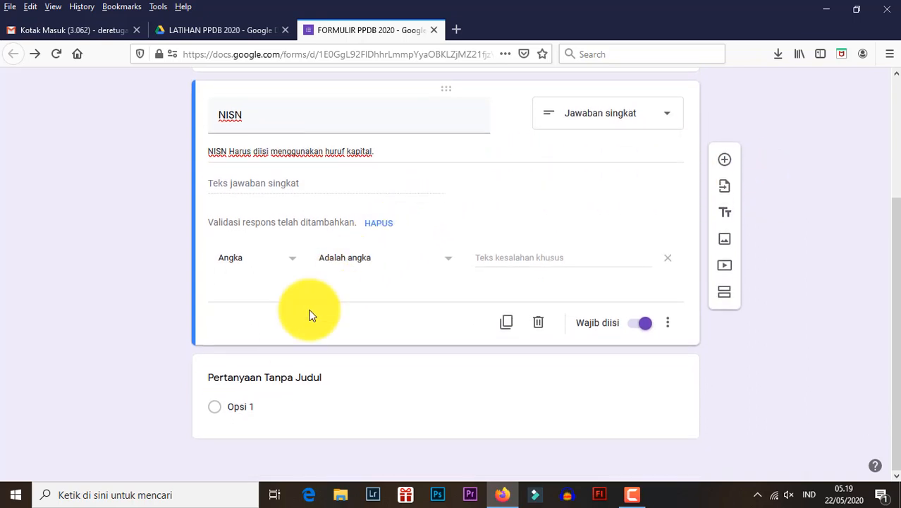
{"action": "left_click", "coordinate": [727, 168]}
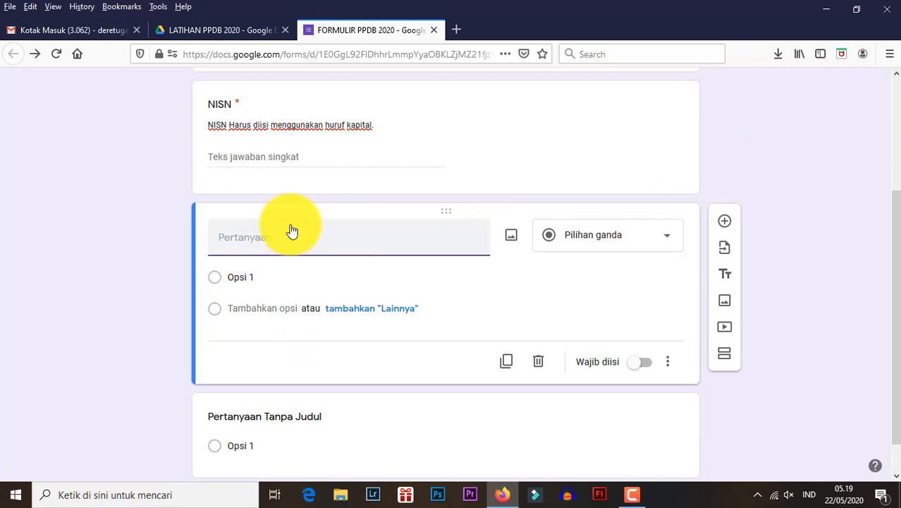
{"action": "left_click", "coordinate": [350, 237]}
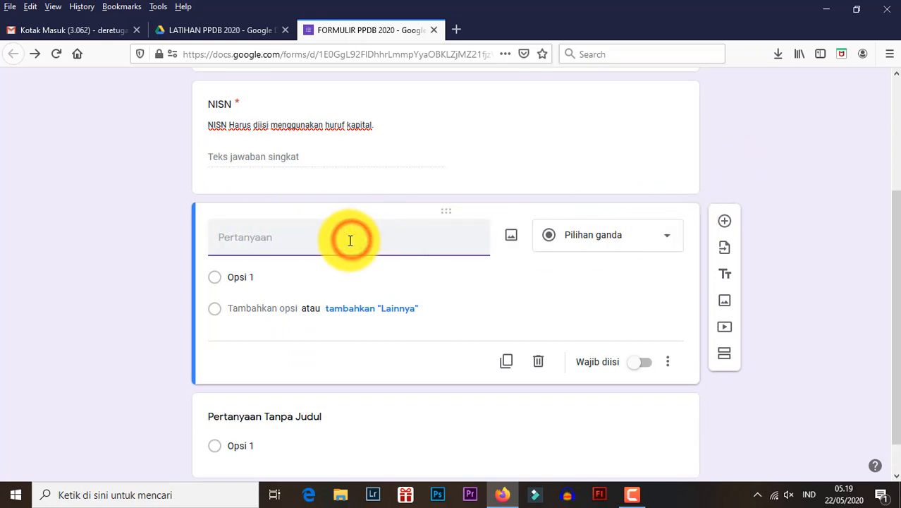
{"action": "type", "text": "Nama Lengka"}
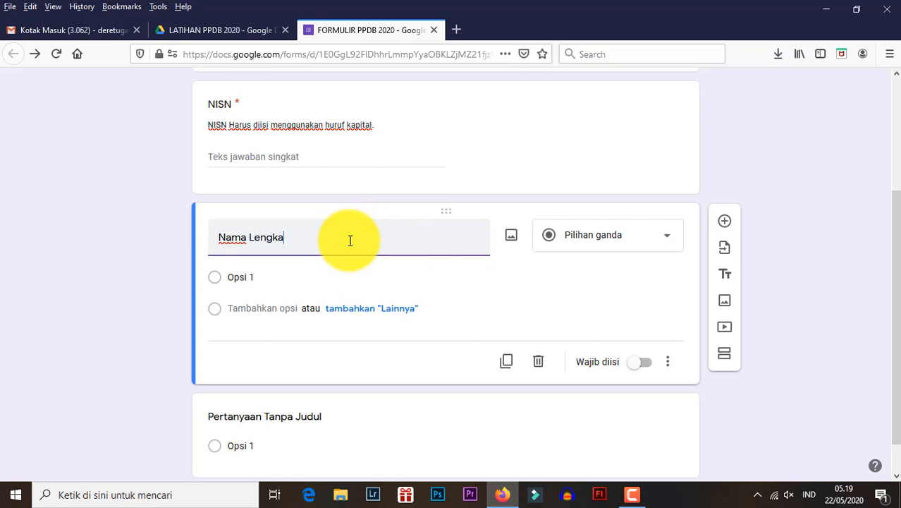
{"action": "type", "text": "p"}
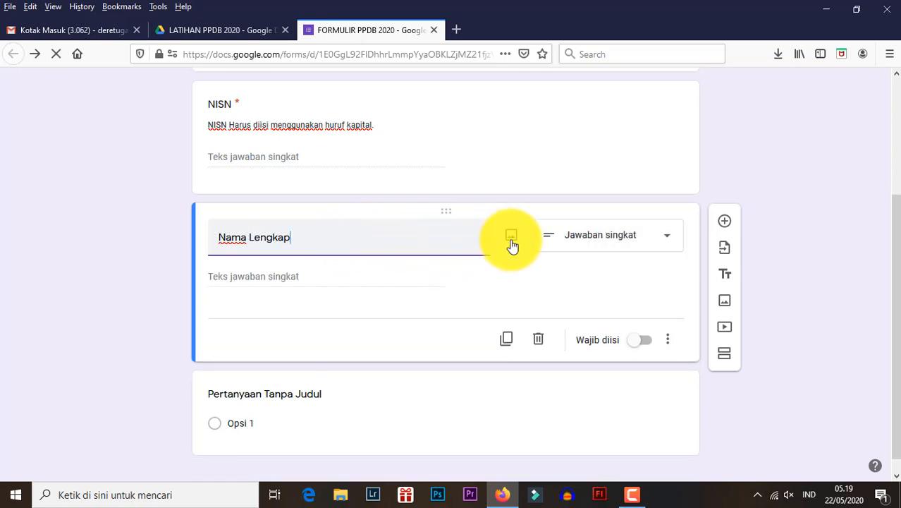
{"action": "left_click", "coordinate": [316, 274]}
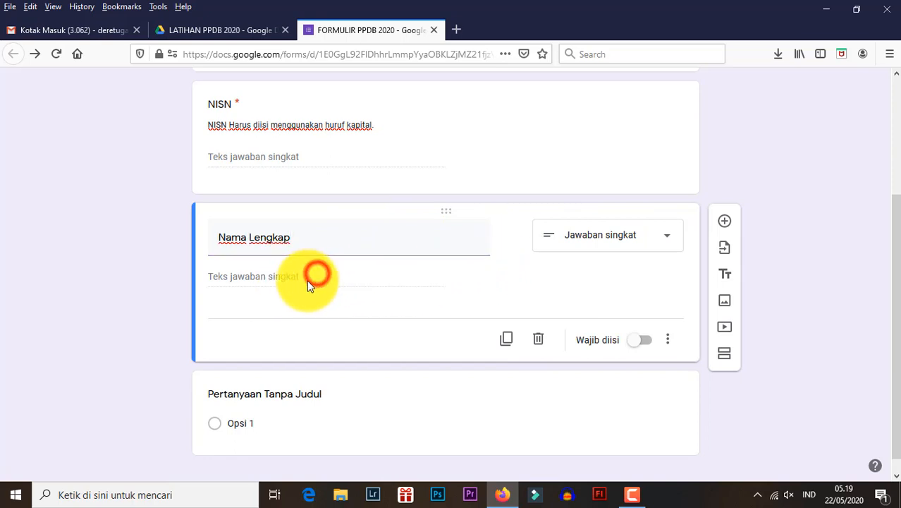
- Try response validation on the Nama Lengkap question and remove it again
{"action": "left_click", "coordinate": [668, 340]}
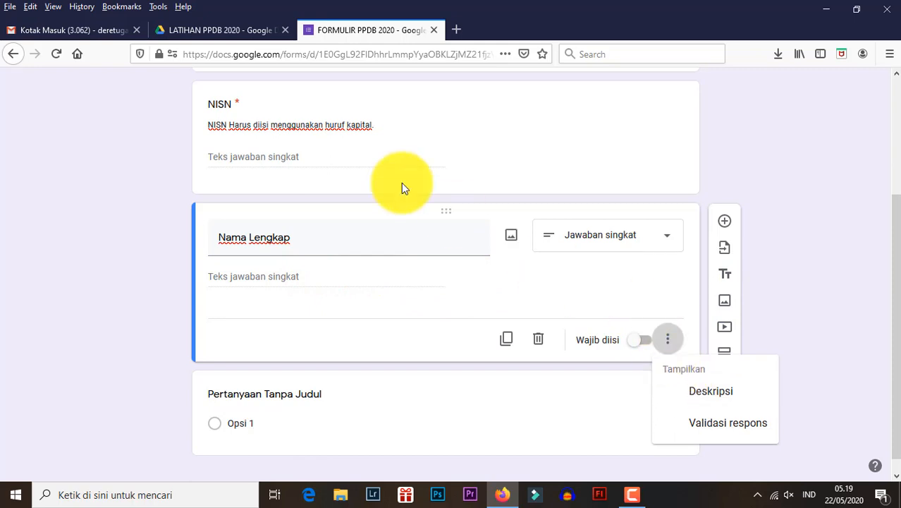
{"action": "left_click", "coordinate": [697, 426]}
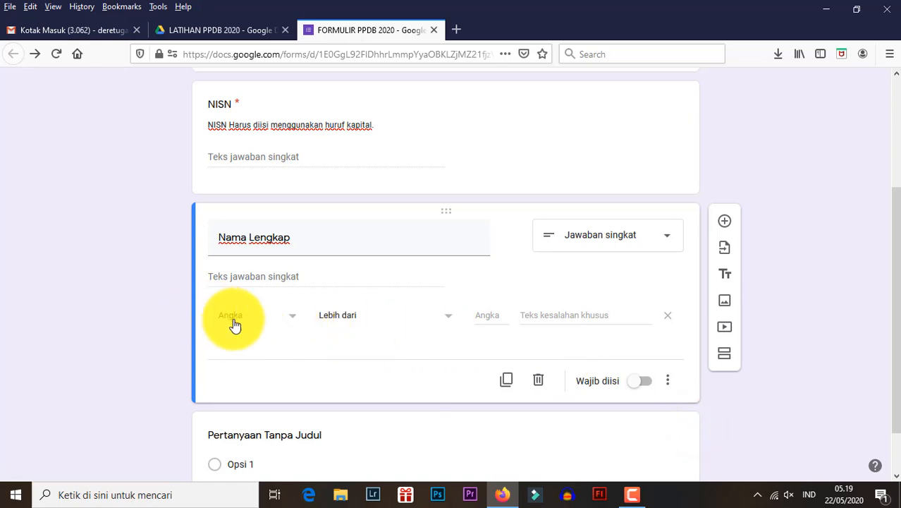
{"action": "left_click", "coordinate": [671, 386]}
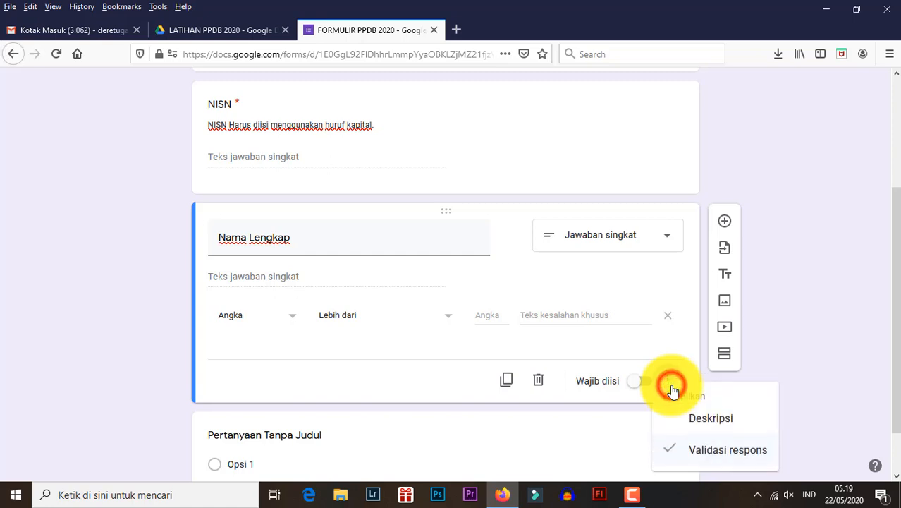
{"action": "left_click", "coordinate": [695, 451]}
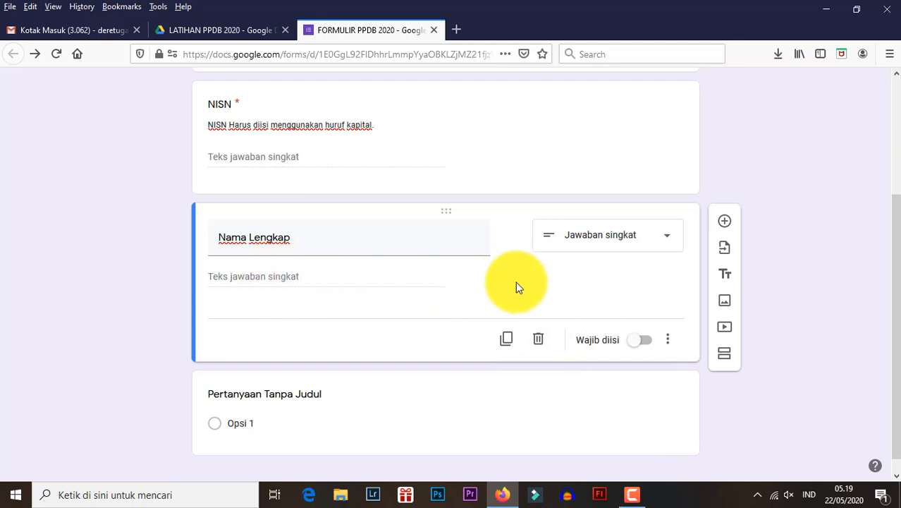
- Make the Nama Lengkap question mandatory by turning on Wajib diisi
{"action": "left_click", "coordinate": [648, 347]}
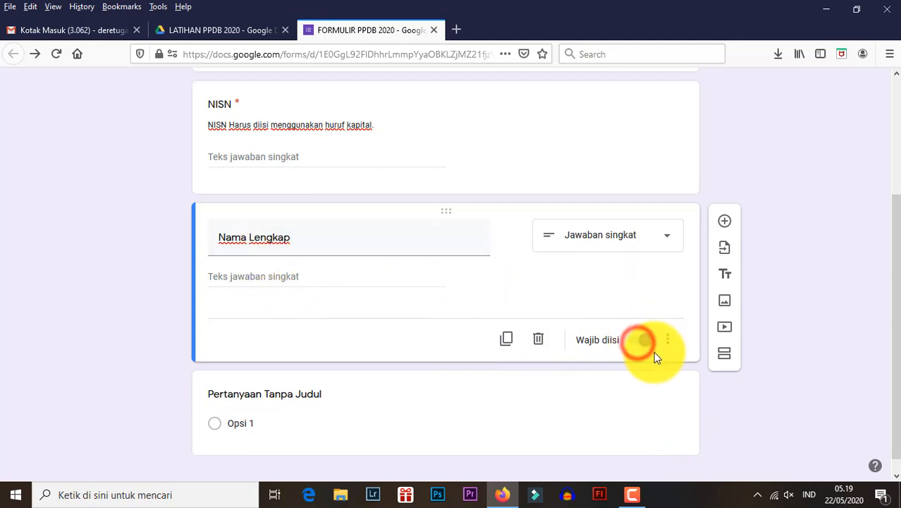
- Add a mandatory question titled Tempat Lahir below Nama Lengkap, keeping the Jawaban singkat answer type
{"action": "left_click", "coordinate": [723, 223]}
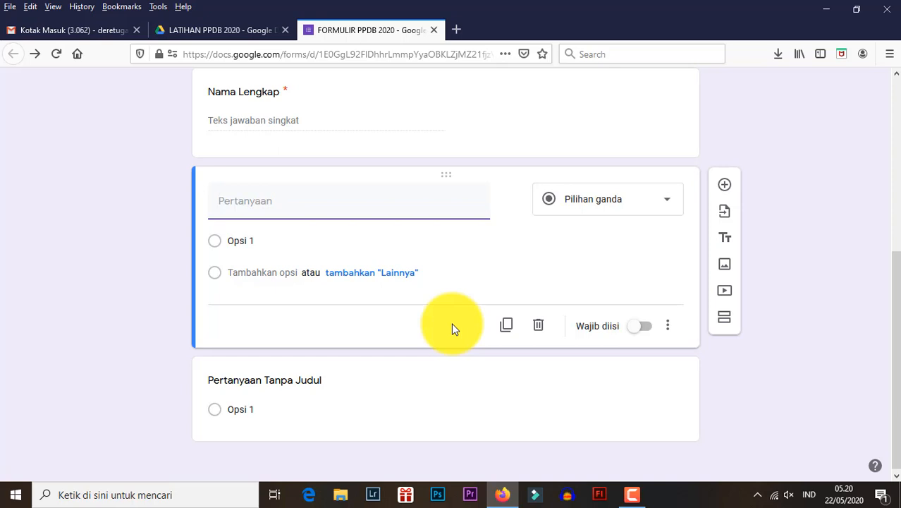
{"action": "type", "text": "Tempat Lahir"}
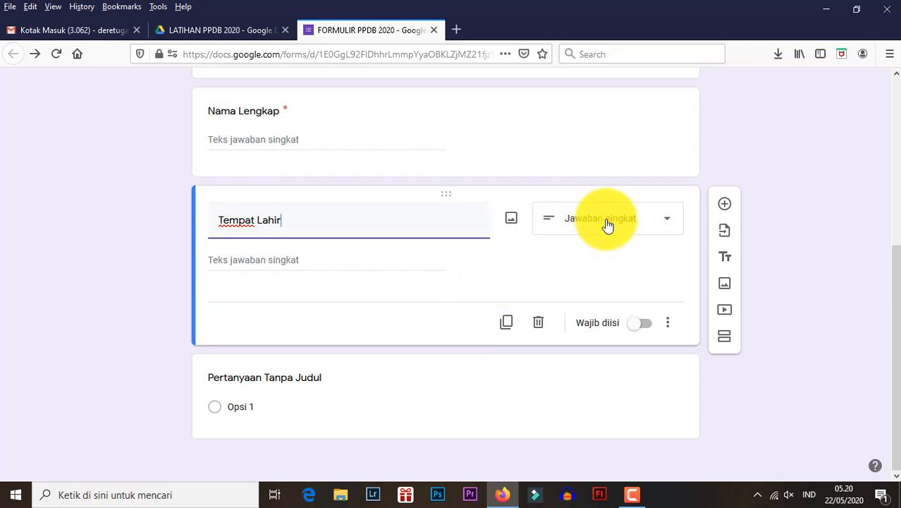
{"action": "left_click", "coordinate": [608, 224]}
{"action": "left_click", "coordinate": [744, 126]}
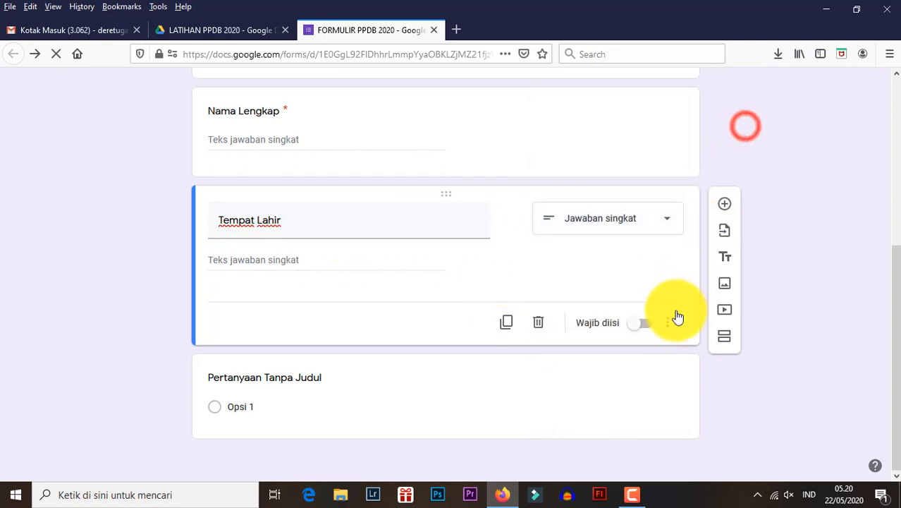
{"action": "left_click", "coordinate": [642, 324]}
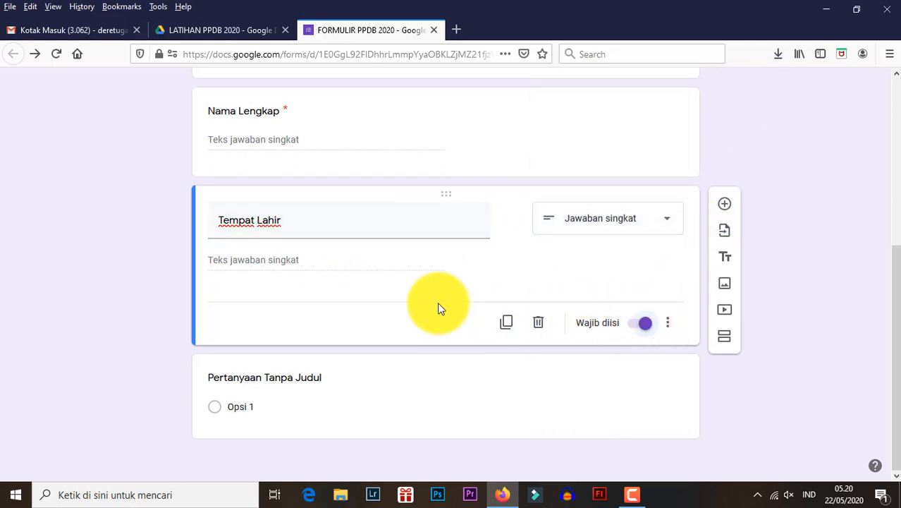
- Add a new question below Tempat Lahir and title it Tanggal Lahir, with the Tanggal answer type
{"action": "left_click", "coordinate": [725, 205]}
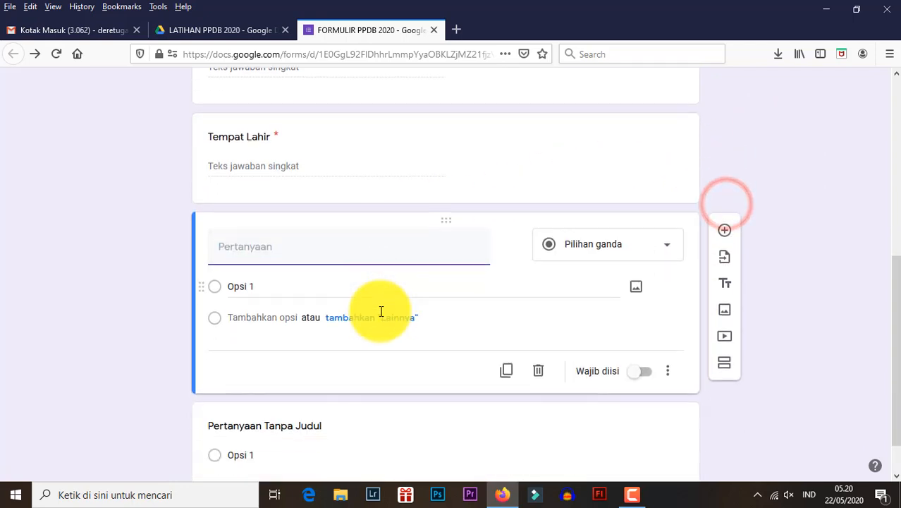
{"action": "type", "text": "Tanggal Lahir"}
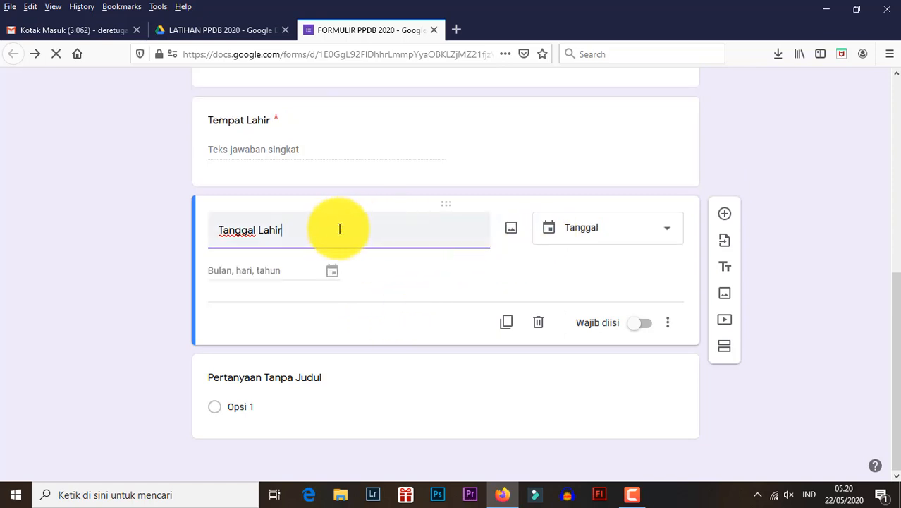
- Try the Drop-down answer type on the Tanggal Lahir question and switch it back to Tanggal
{"action": "left_click", "coordinate": [625, 228]}
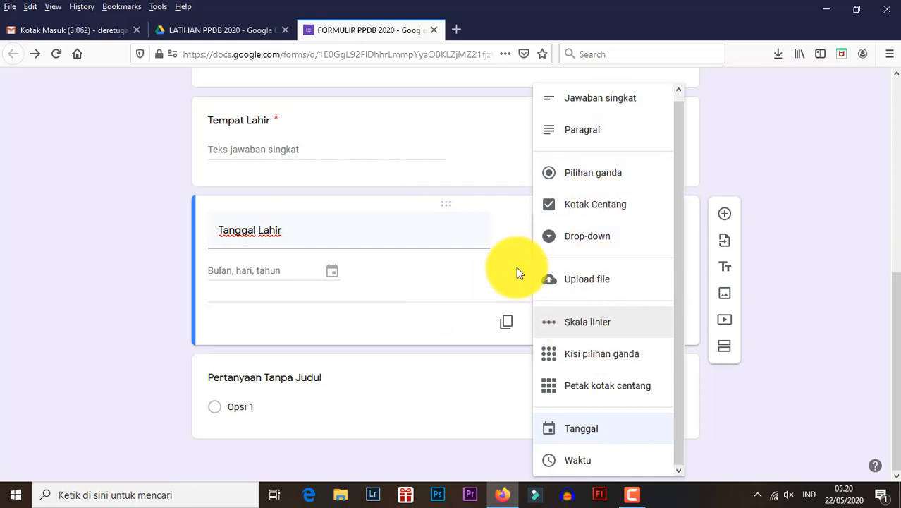
{"action": "left_click", "coordinate": [579, 235]}
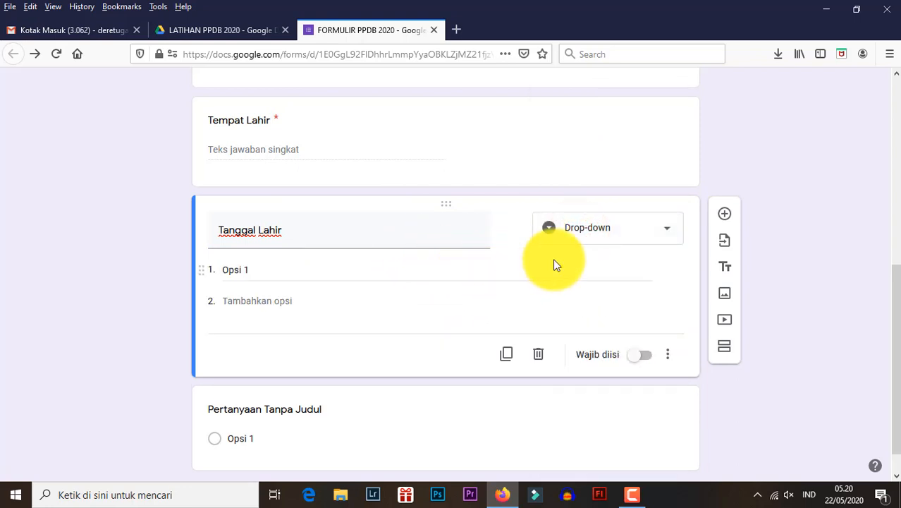
{"action": "left_click", "coordinate": [606, 235]}
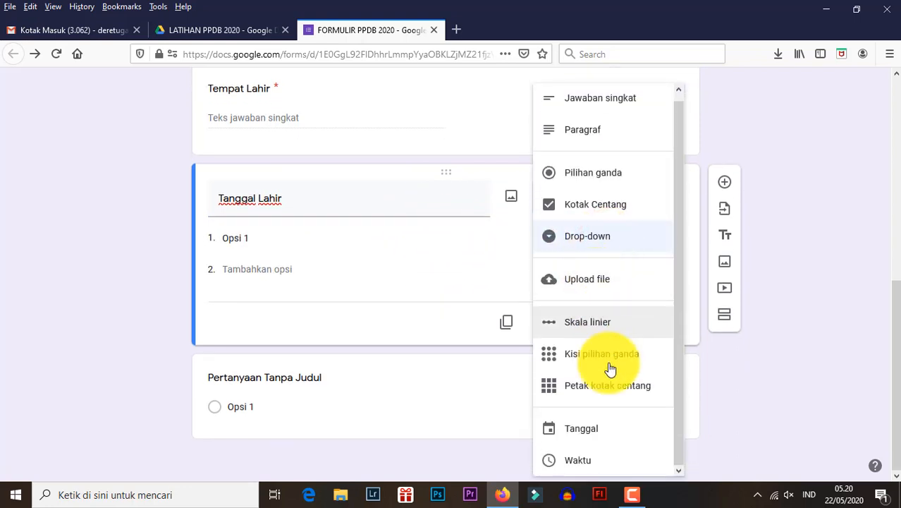
{"action": "left_click", "coordinate": [607, 427]}
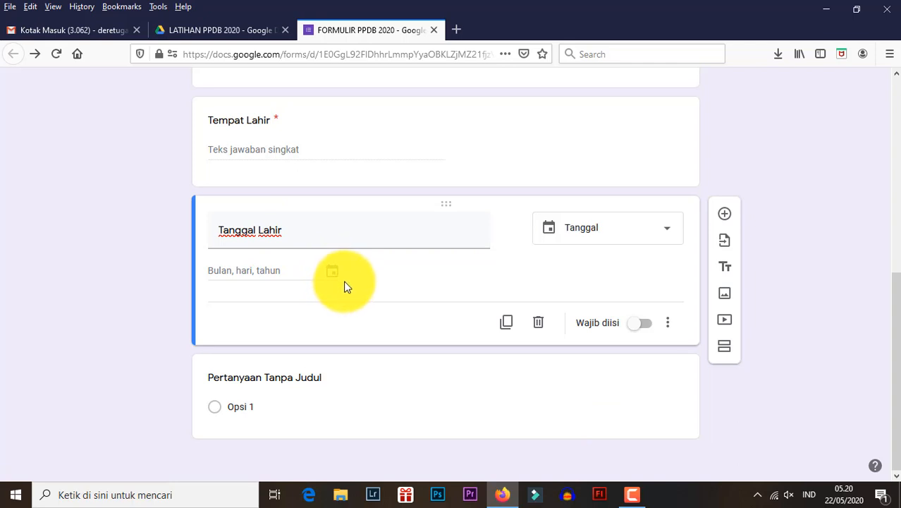
- Make the Tanggal Lahir question mandatory with Wajib diisi and look back over the questions above it
{"action": "left_click", "coordinate": [638, 325]}
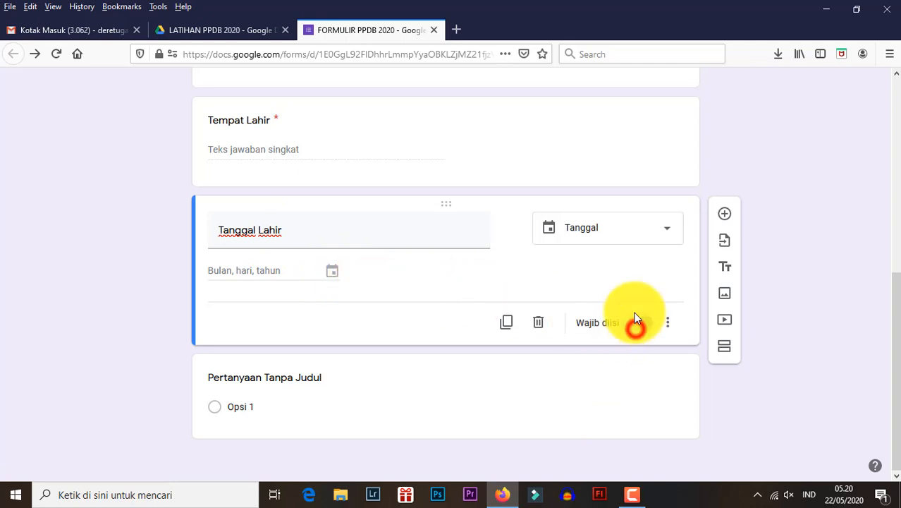
{"action": "scroll", "coordinate": [345, 262], "scroll_direction": "up", "scroll_amount": 3}
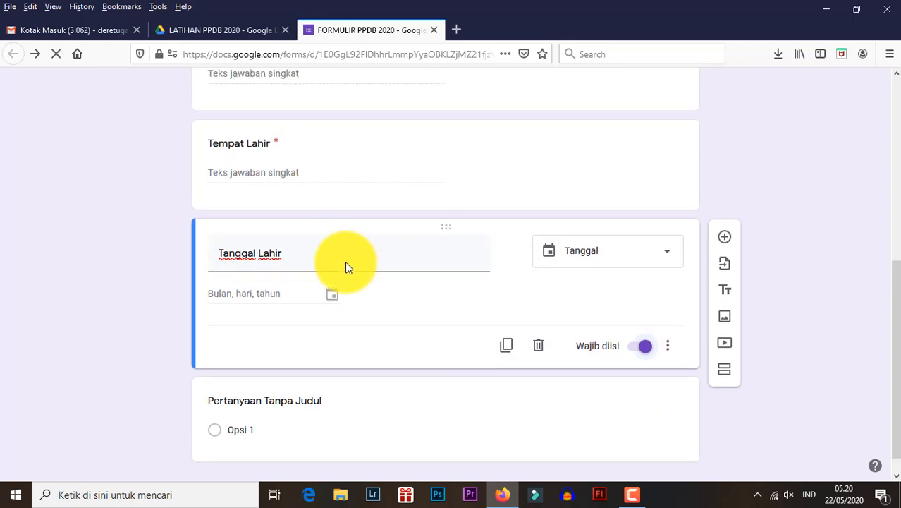
{"action": "scroll", "coordinate": [344, 264], "scroll_direction": "down", "scroll_amount": 2}
{"action": "scroll", "coordinate": [345, 269], "scroll_direction": "up", "scroll_amount": 1}
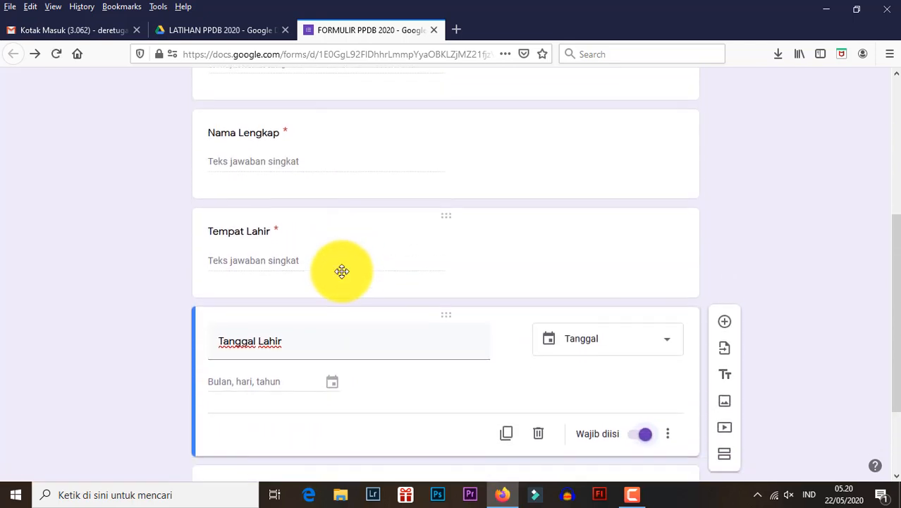
{"action": "scroll", "coordinate": [337, 272], "scroll_direction": "down", "scroll_amount": 2}
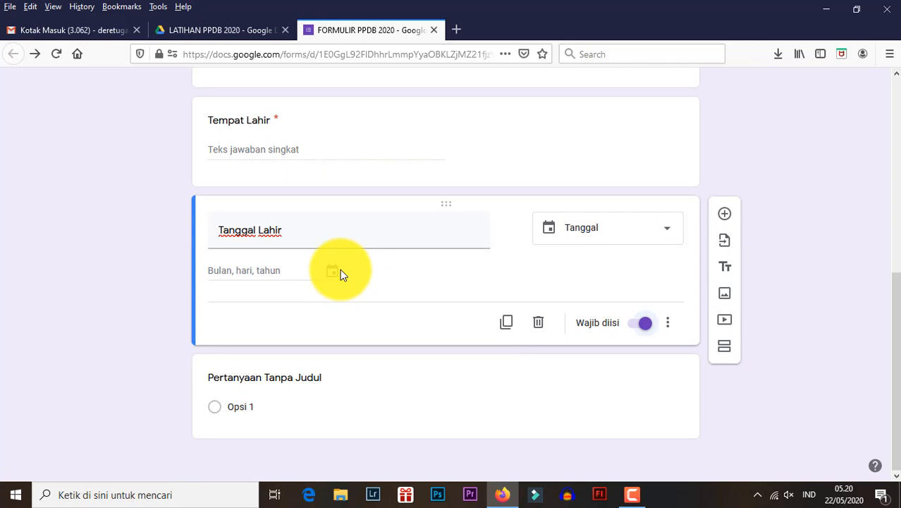
- Open the preview of the form and look over its questions from NISN down to Tanggal Lahir
{"action": "scroll", "coordinate": [341, 272], "scroll_direction": "up", "scroll_amount": 5}
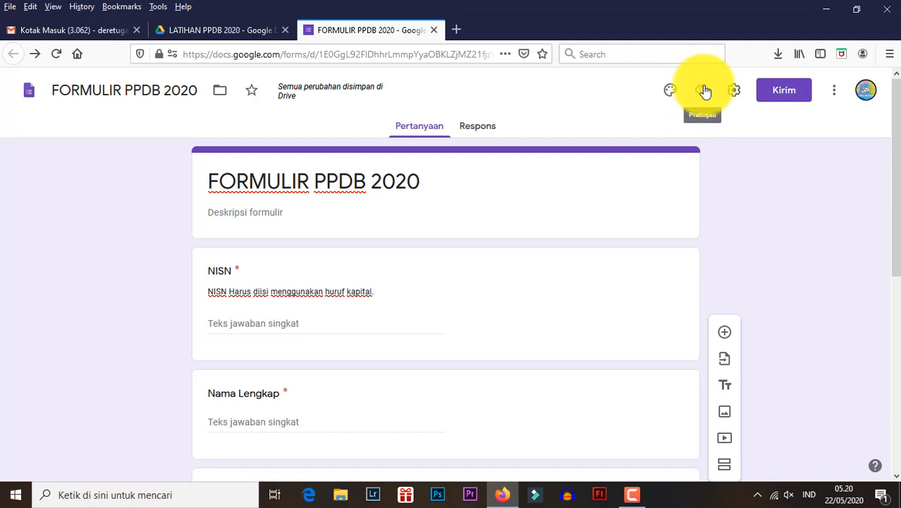
{"action": "left_click", "coordinate": [708, 92]}
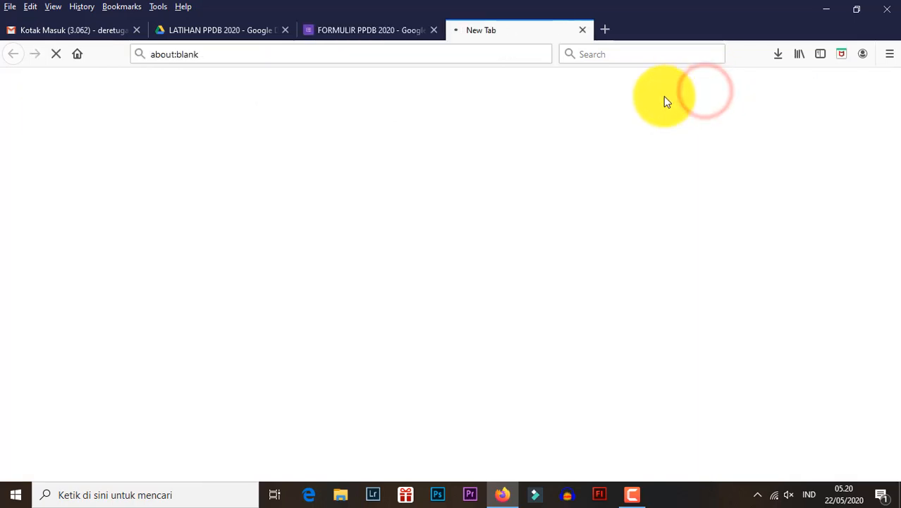
{"action": "scroll", "coordinate": [352, 195], "scroll_direction": "down", "scroll_amount": 3}
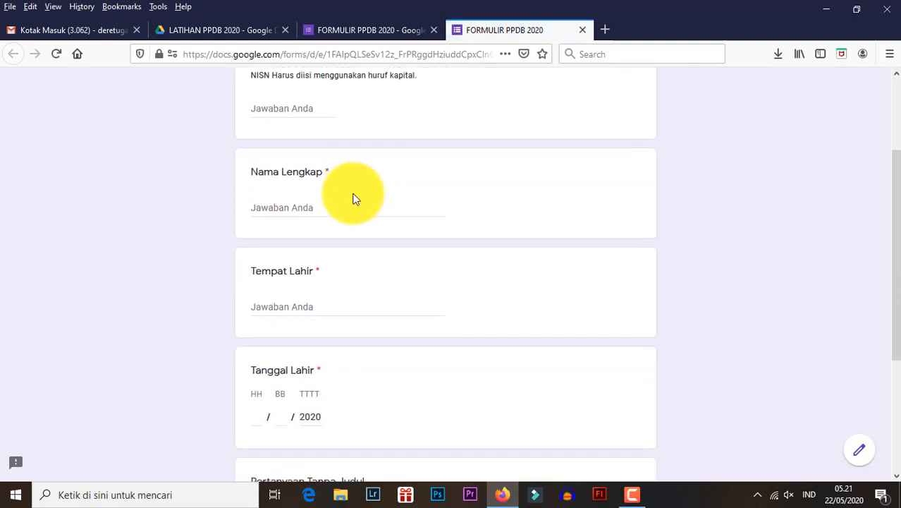
{"action": "left_click", "coordinate": [306, 201]}
{"action": "scroll", "coordinate": [296, 206], "scroll_direction": "up", "scroll_amount": 2}
{"action": "scroll", "coordinate": [271, 237], "scroll_direction": "down", "scroll_amount": 7}
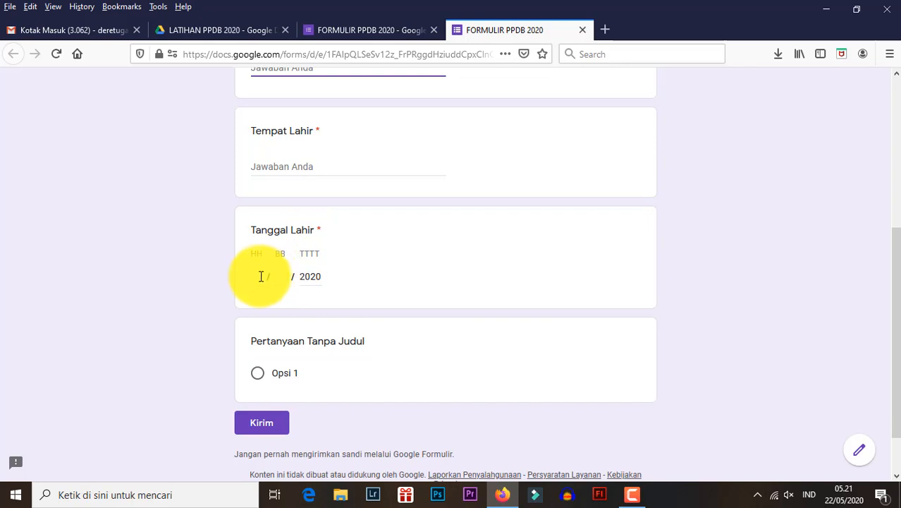
- Test the Tanggal Lahir question in the preview by entering a sample day and month and keeping the preset year
{"action": "left_click", "coordinate": [260, 275]}
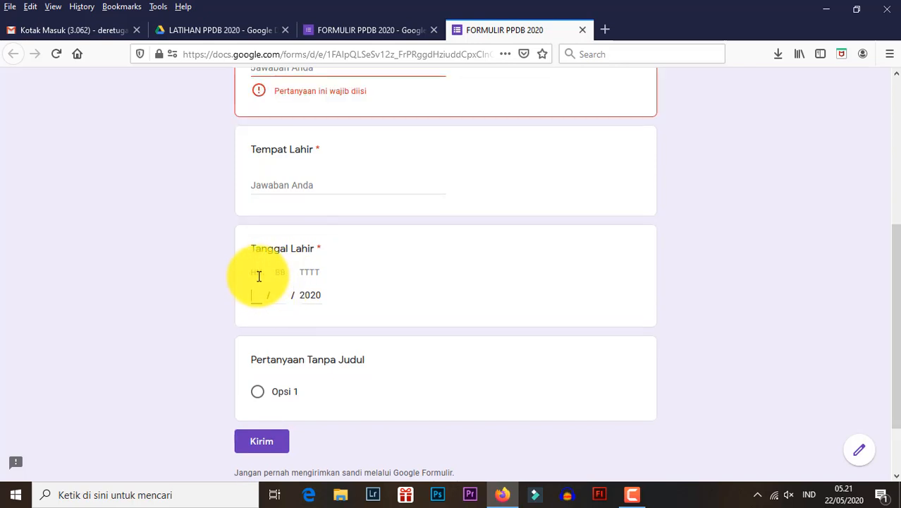
{"action": "left_click", "coordinate": [257, 296]}
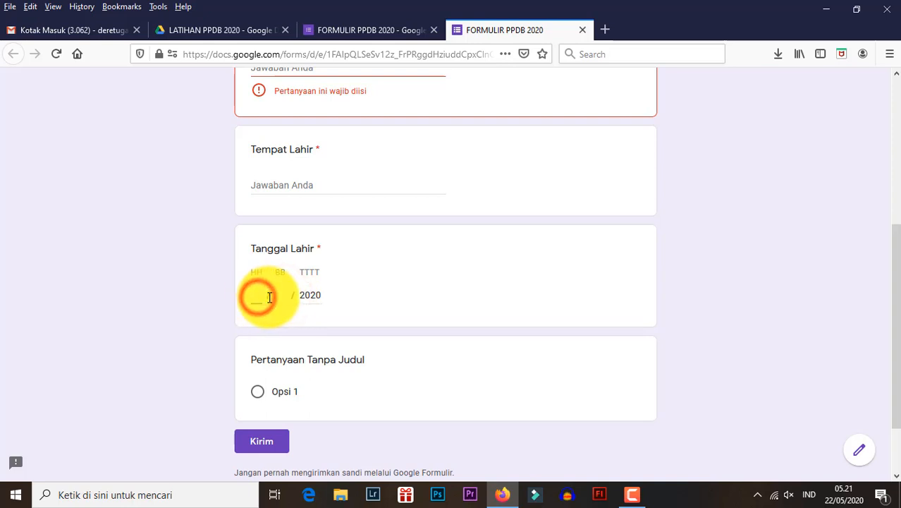
{"action": "type", "text": "12"}
{"action": "left_click", "coordinate": [278, 295]}
{"action": "type", "text": "12"}
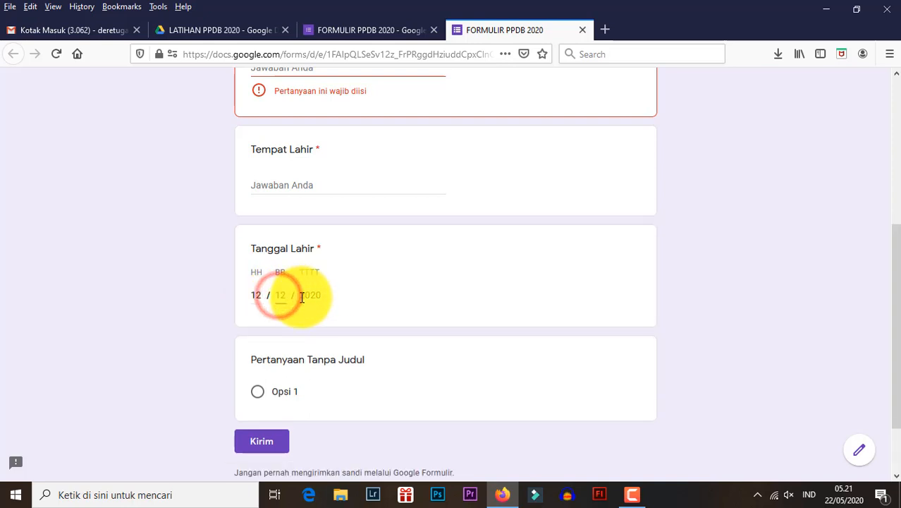
{"action": "left_click", "coordinate": [301, 296]}
{"action": "left_click", "coordinate": [423, 272]}
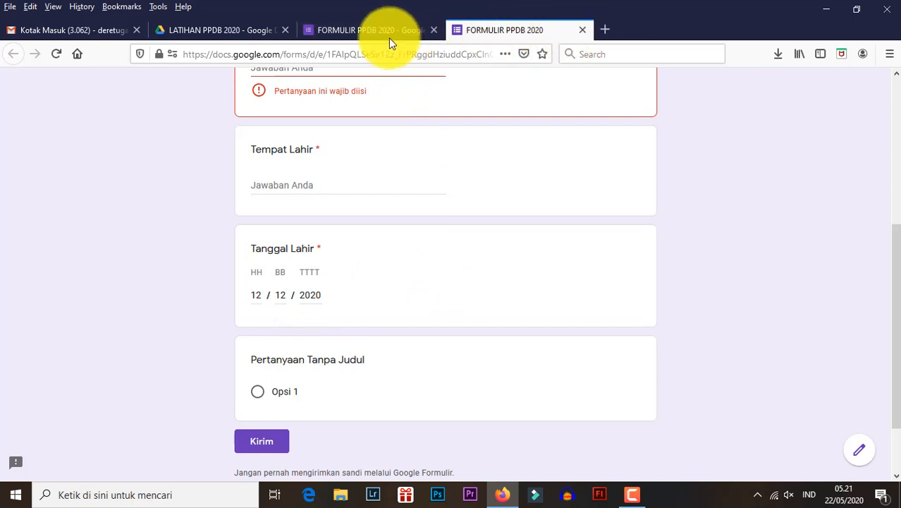
- Return to the form editor and add a question titled Agama below Tanggal Lahir, keeping the Pilihan ganda answer type
{"action": "left_click", "coordinate": [358, 31]}
{"action": "scroll", "coordinate": [342, 275], "scroll_direction": "down", "scroll_amount": 5}
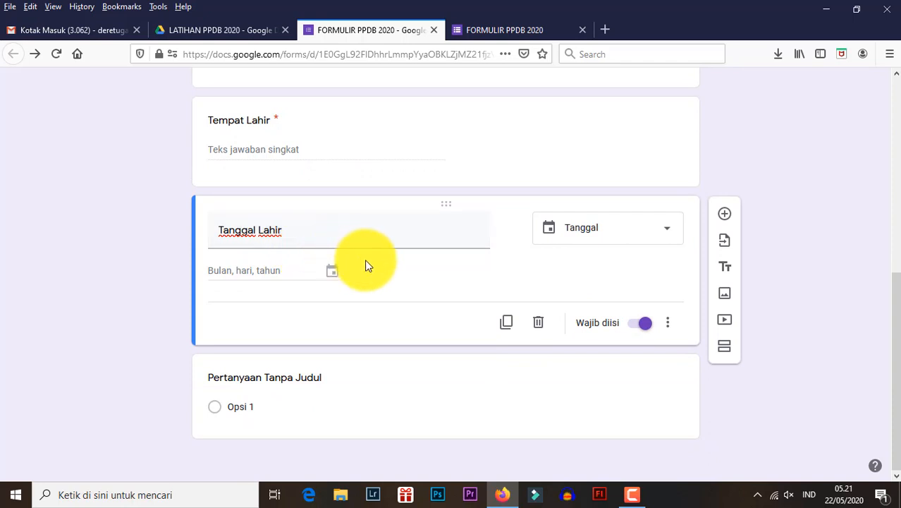
{"action": "left_click", "coordinate": [725, 213]}
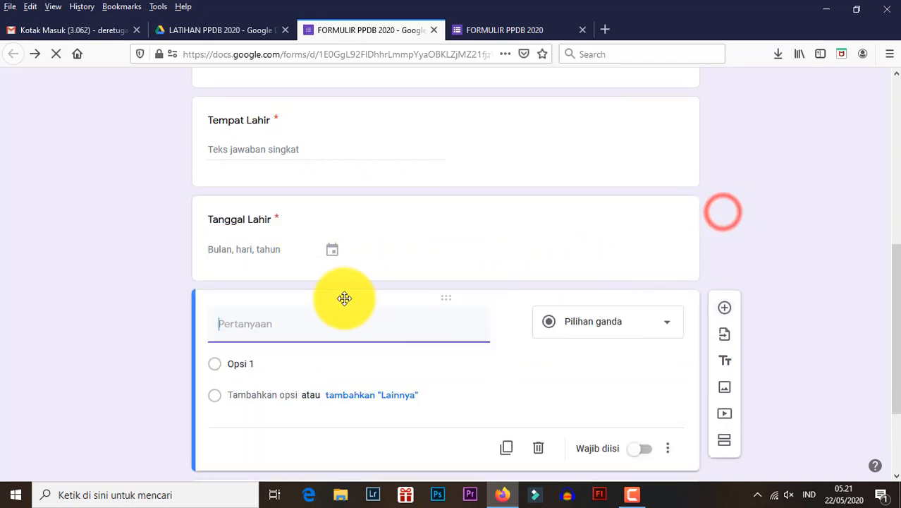
{"action": "left_click", "coordinate": [294, 208]}
{"action": "type", "text": "Agama"}
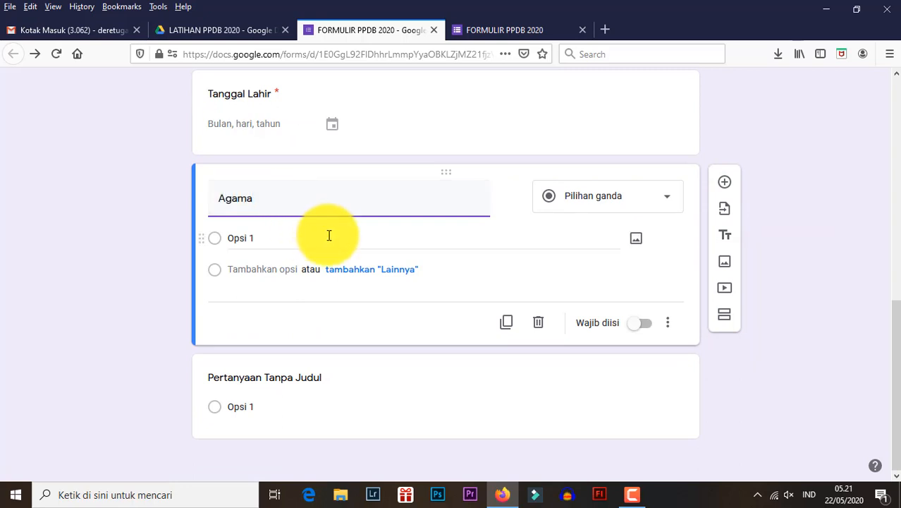
{"action": "left_click", "coordinate": [474, 256]}
{"action": "left_click", "coordinate": [586, 210]}
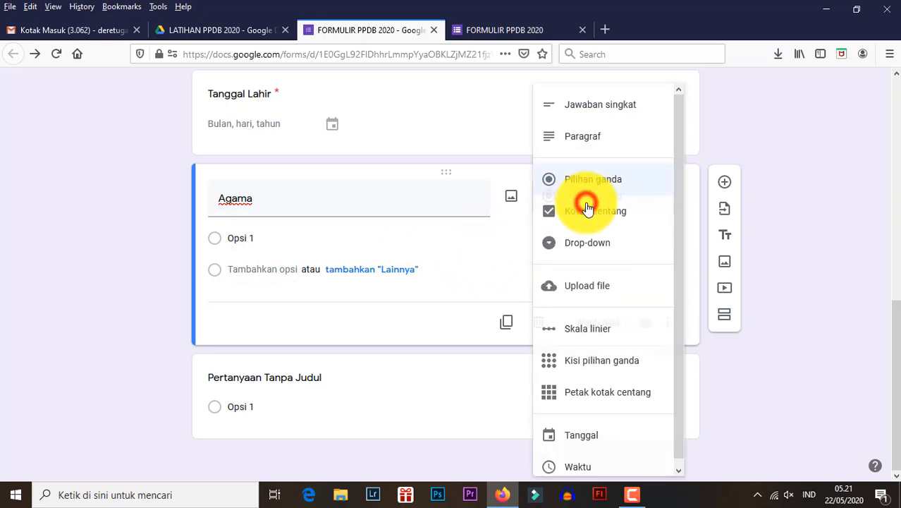
- Give the Agama question the options Islam, Keristen Protestan, Keristen Katolik, Hindu, Budha and Kong Hu Chu
{"action": "left_click", "coordinate": [255, 237]}
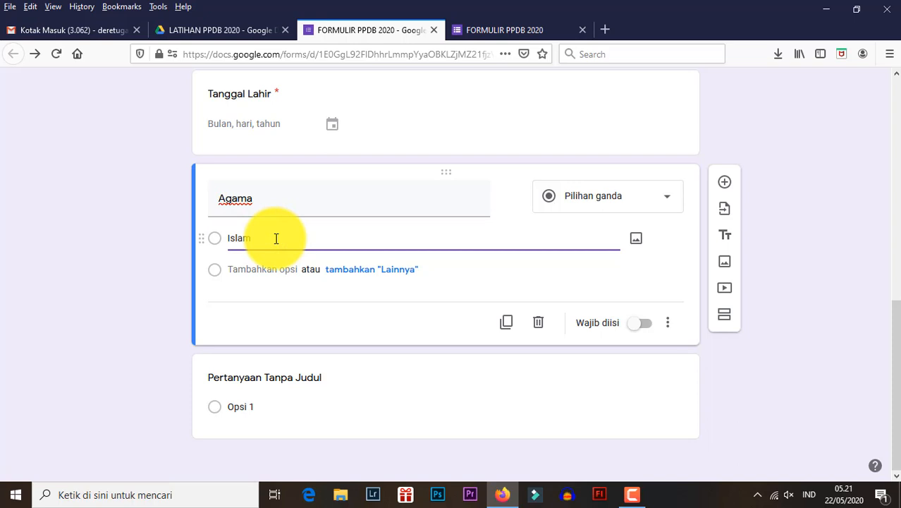
{"action": "left_click", "coordinate": [273, 265]}
{"action": "type", "text": "Keristen Protestan"}
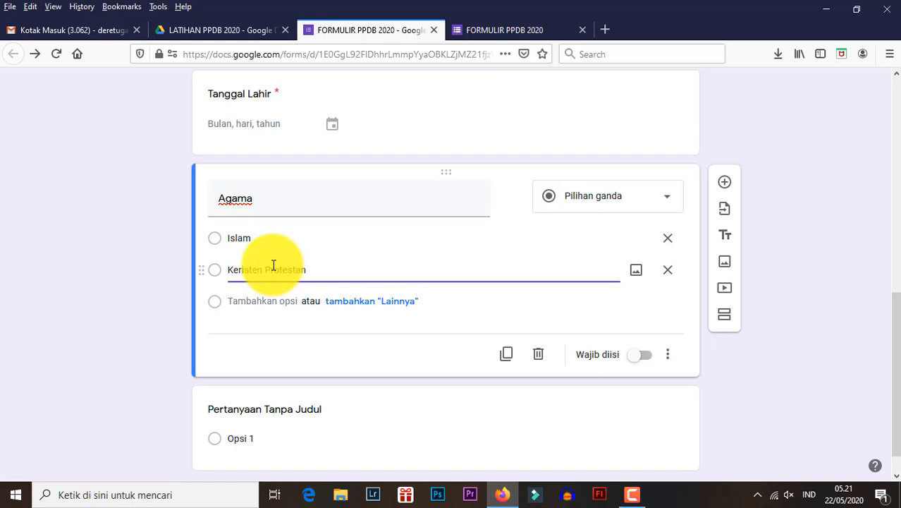
{"action": "left_click", "coordinate": [251, 296]}
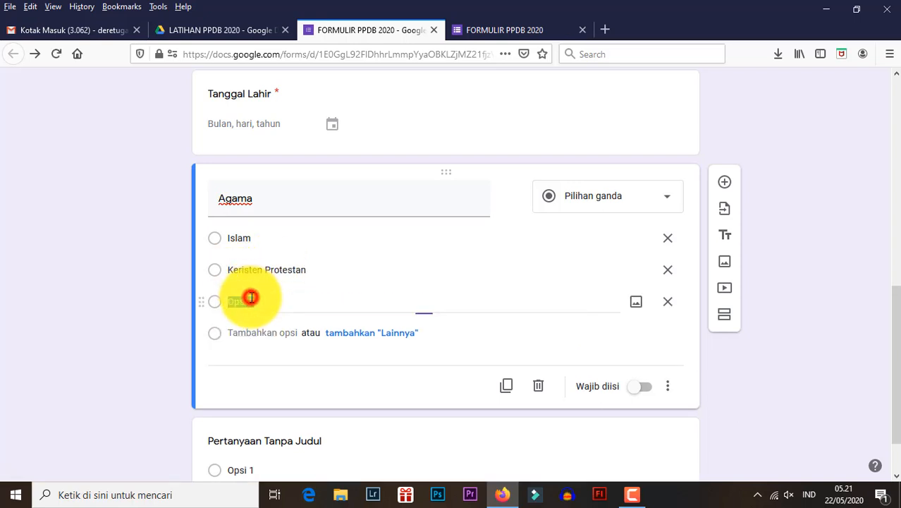
{"action": "type", "text": "Keristen Katolik"}
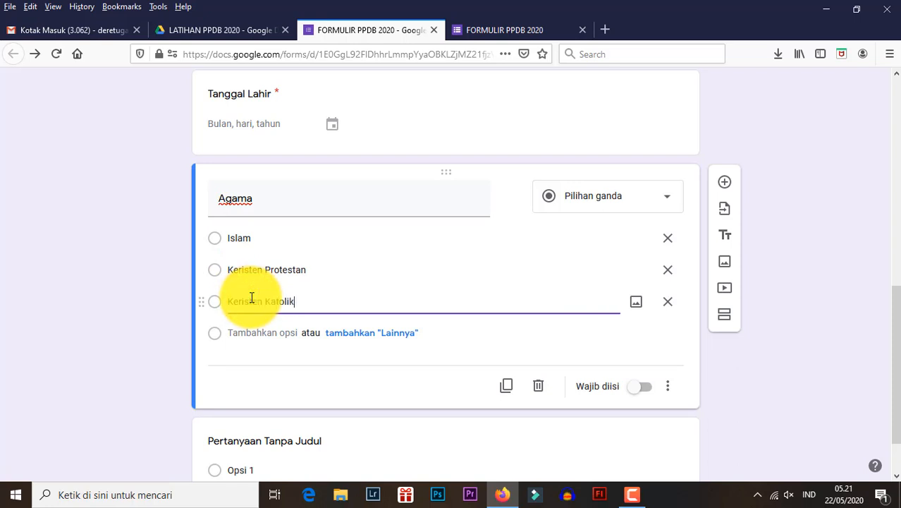
{"action": "left_click", "coordinate": [266, 336]}
{"action": "type", "text": "Hindu"}
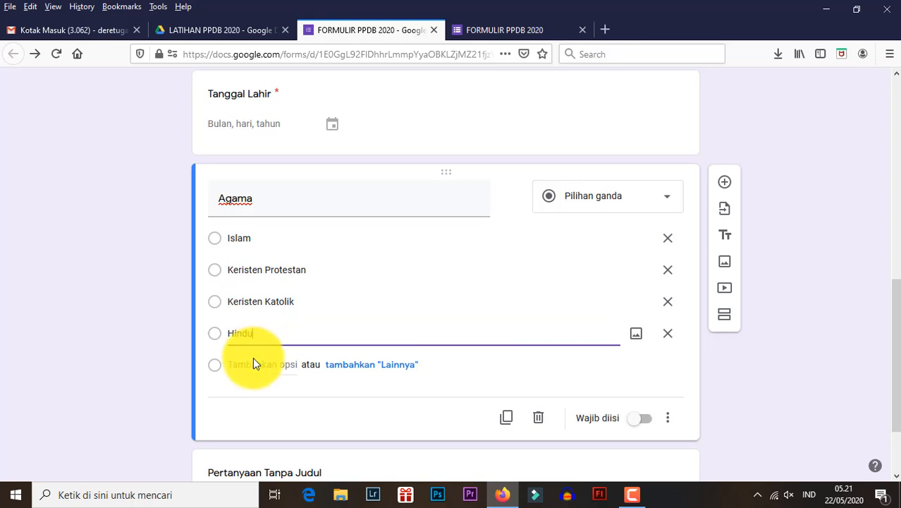
{"action": "left_click", "coordinate": [254, 362]}
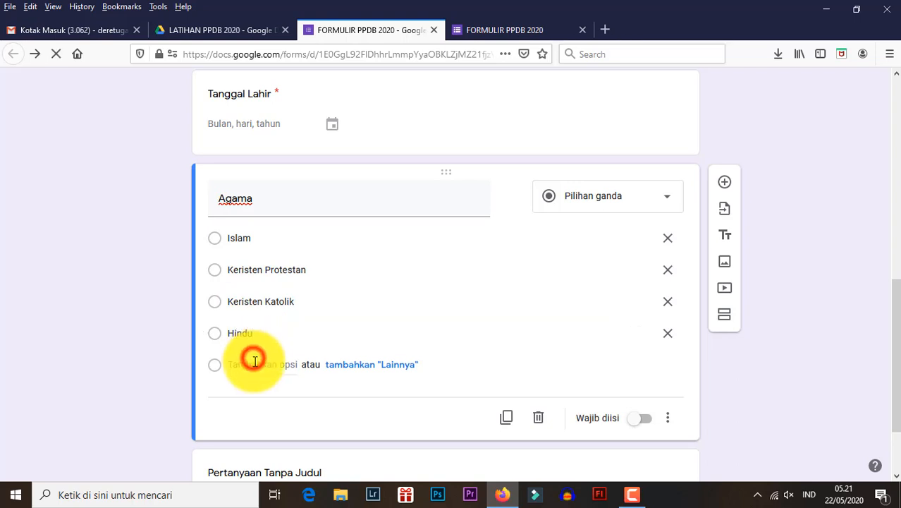
{"action": "type", "text": "Budha"}
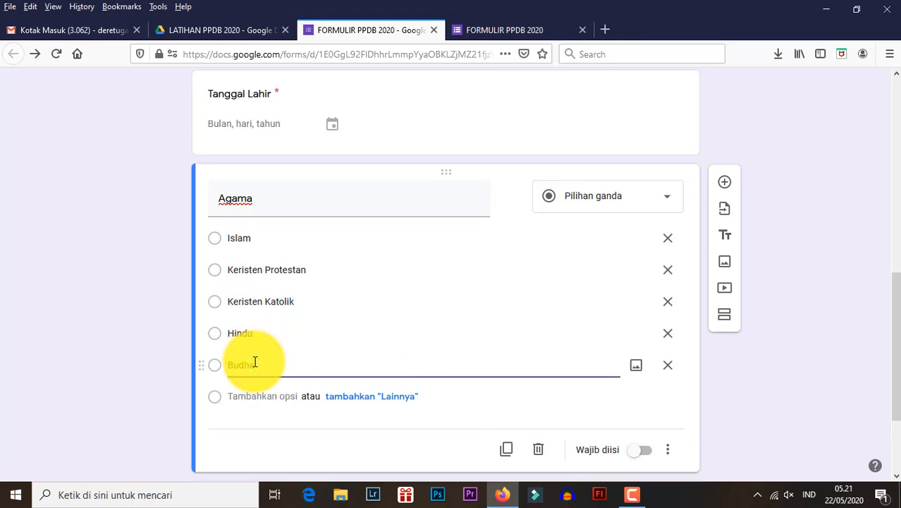
{"action": "left_click", "coordinate": [251, 396]}
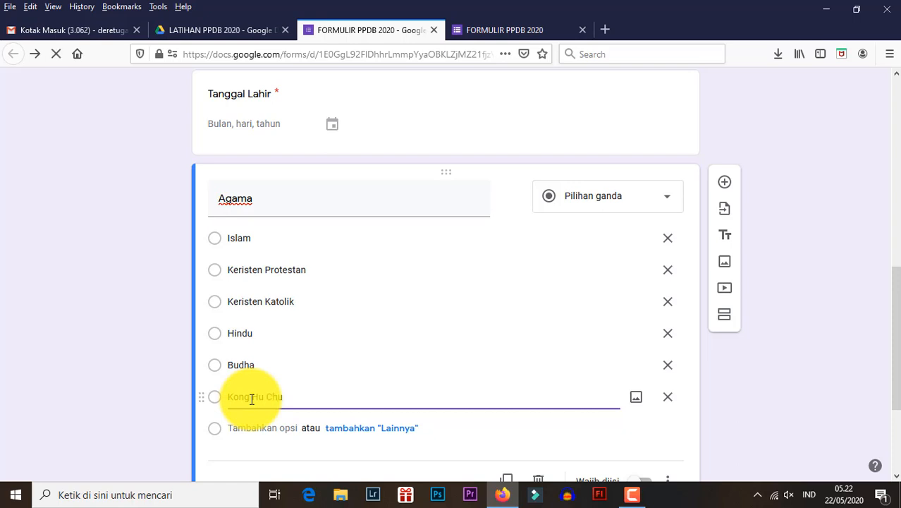
{"action": "left_click", "coordinate": [140, 278]}
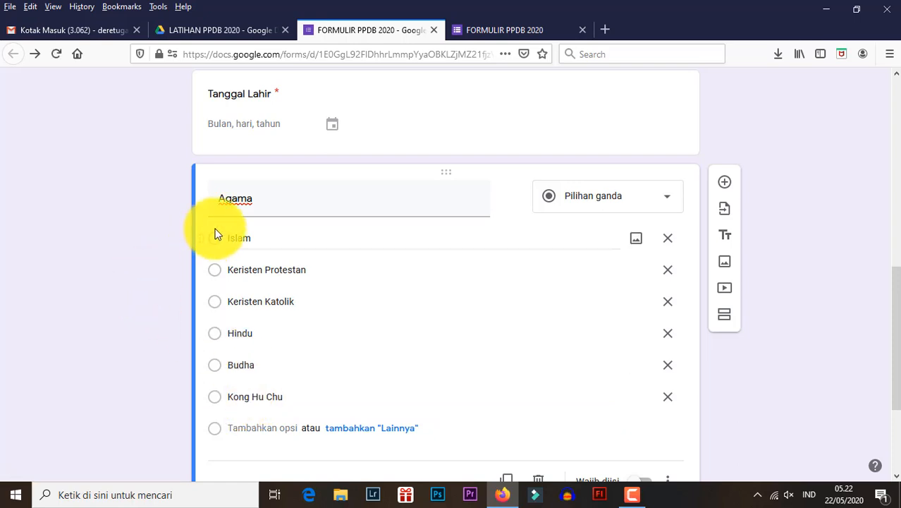
- Switch to the form preview, reload it and bring the new Agama question into view
{"action": "left_click", "coordinate": [474, 29]}
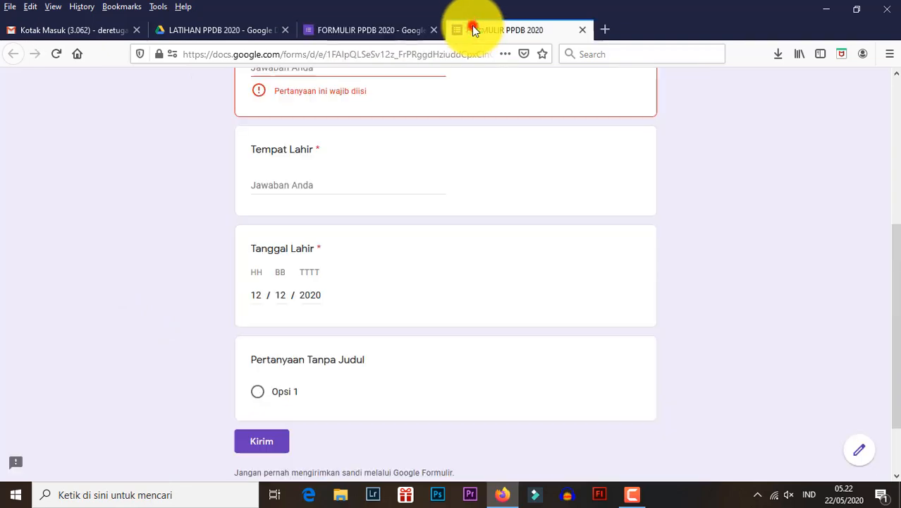
{"action": "left_click", "coordinate": [374, 30]}
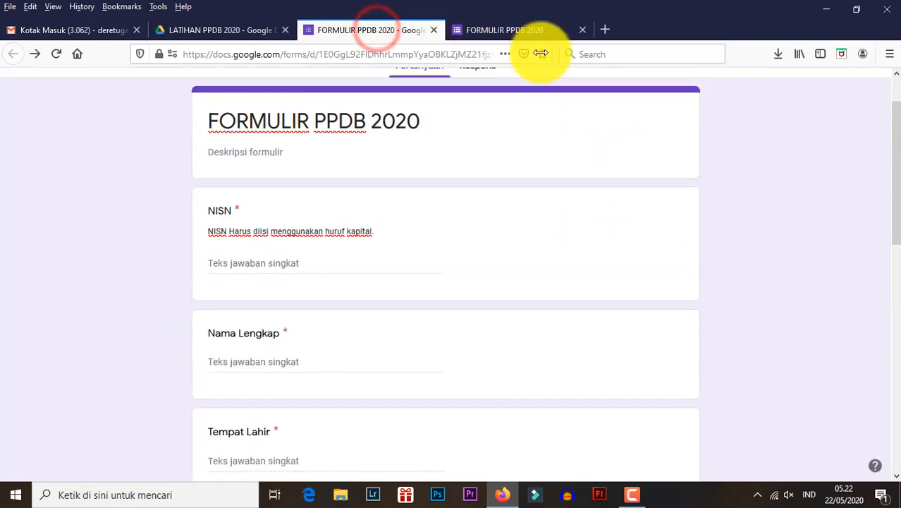
{"action": "left_click", "coordinate": [491, 31]}
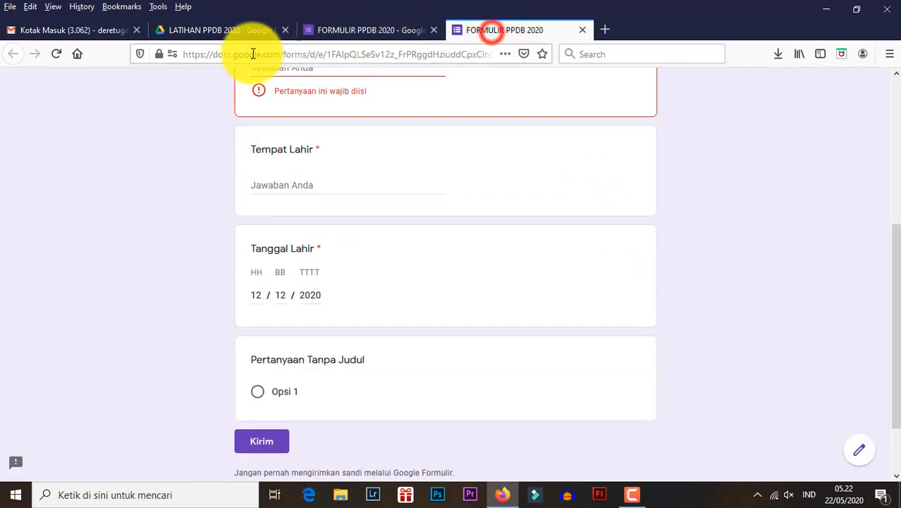
{"action": "left_click", "coordinate": [56, 53]}
{"action": "left_click", "coordinate": [526, 249]}
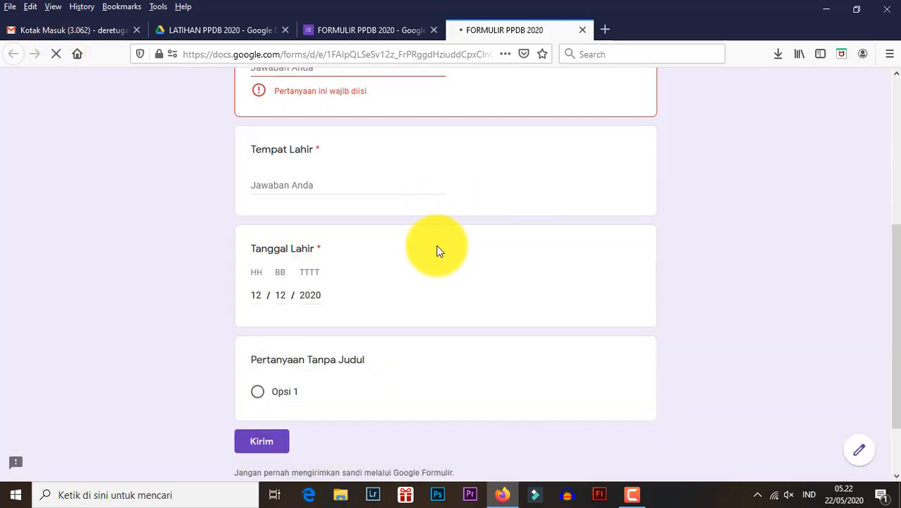
{"action": "scroll", "coordinate": [419, 245], "scroll_direction": "down", "scroll_amount": 4}
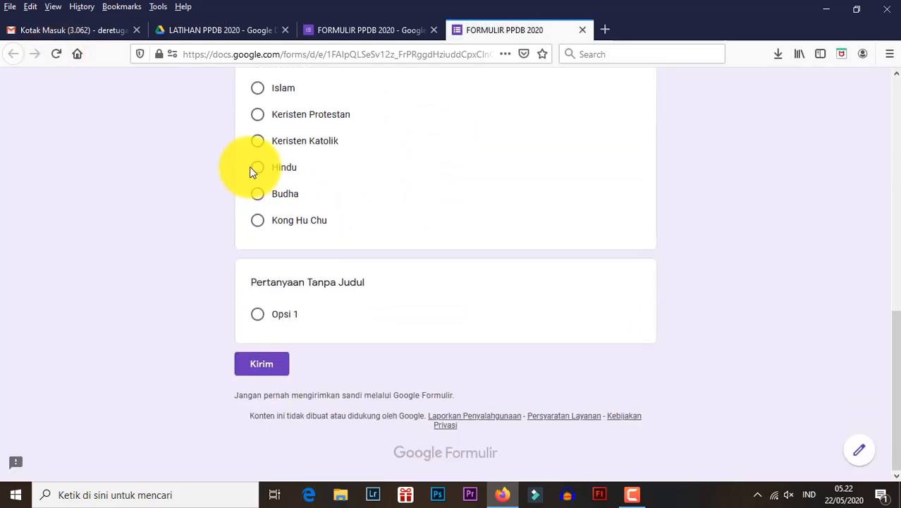
{"action": "scroll", "coordinate": [250, 169], "scroll_direction": "up", "scroll_amount": 2}
- Test the Agama answer choices in the preview, ending on Kong Hu Chu, and return to the form editor
{"action": "left_click", "coordinate": [257, 222]}
{"action": "left_click", "coordinate": [257, 249]}
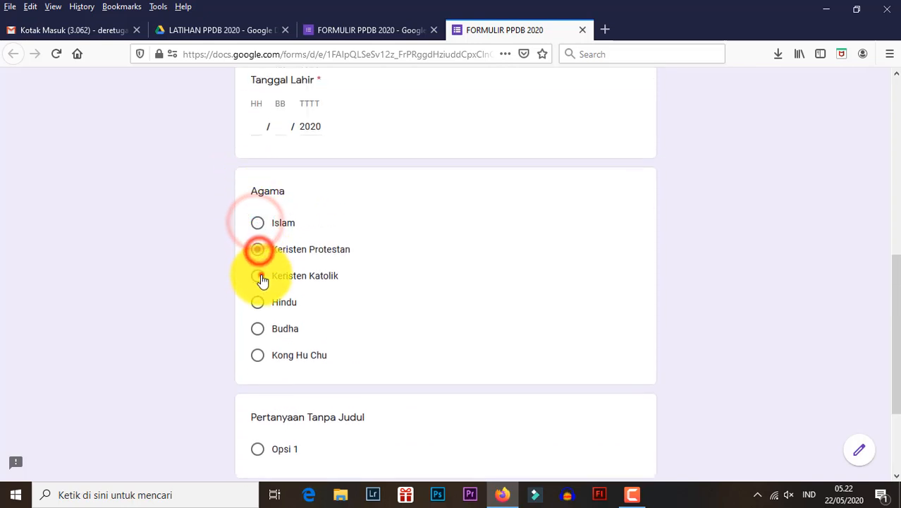
{"action": "left_click", "coordinate": [259, 277]}
{"action": "left_click", "coordinate": [258, 303]}
{"action": "left_click", "coordinate": [259, 330]}
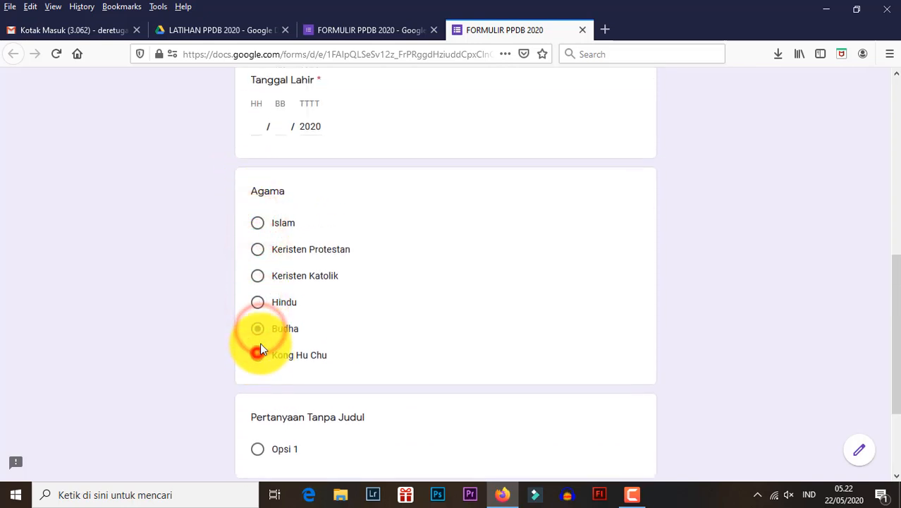
{"action": "left_click", "coordinate": [259, 352]}
{"action": "left_click", "coordinate": [259, 303]}
{"action": "left_click", "coordinate": [259, 276]}
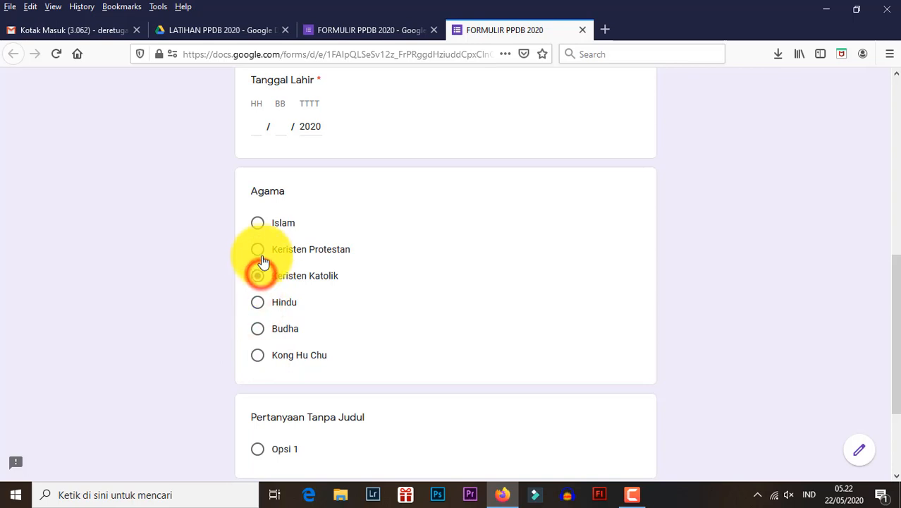
{"action": "left_click", "coordinate": [259, 250]}
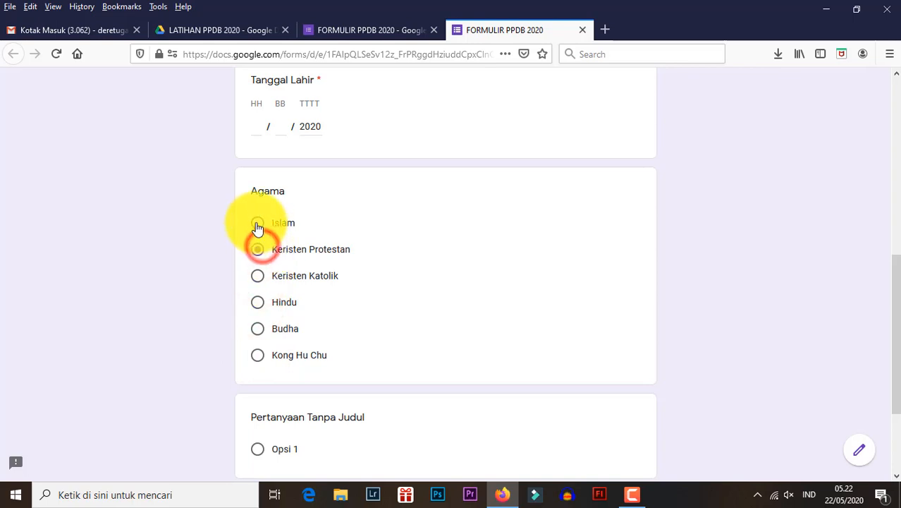
{"action": "left_click", "coordinate": [257, 222]}
{"action": "left_click", "coordinate": [259, 251]}
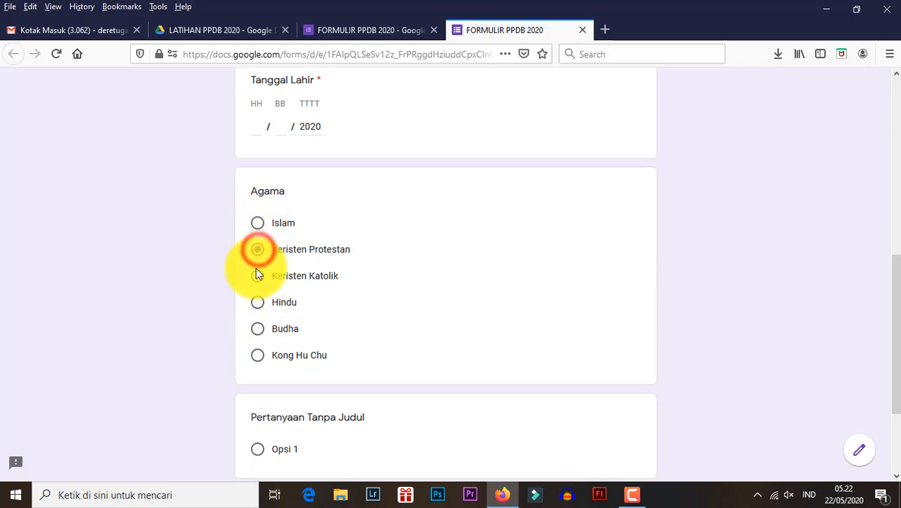
{"action": "left_click", "coordinate": [259, 276]}
{"action": "left_click", "coordinate": [258, 302]}
{"action": "left_click", "coordinate": [259, 329]}
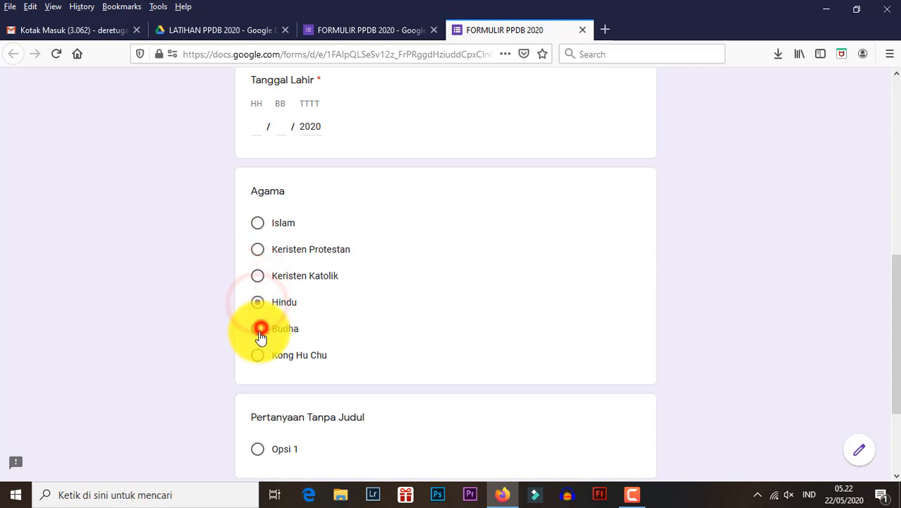
{"action": "left_click", "coordinate": [259, 356]}
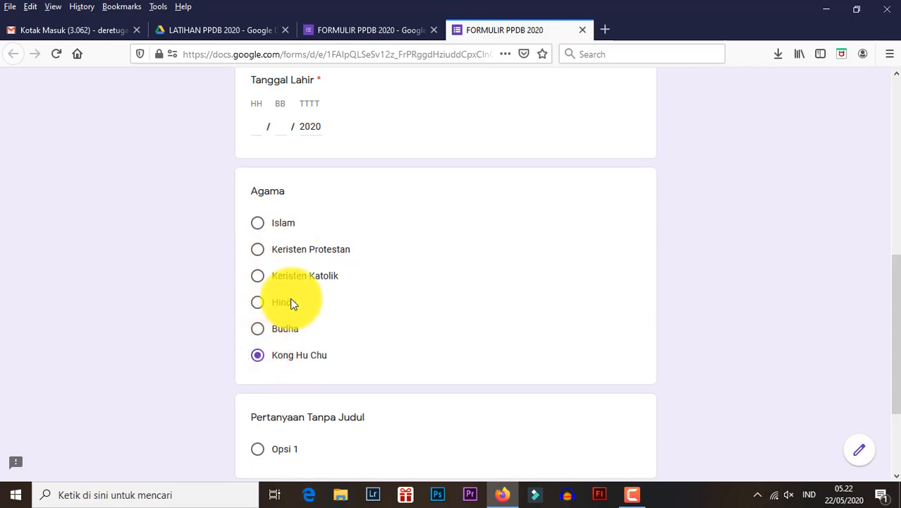
{"action": "scroll", "coordinate": [292, 303], "scroll_direction": "down", "scroll_amount": 2}
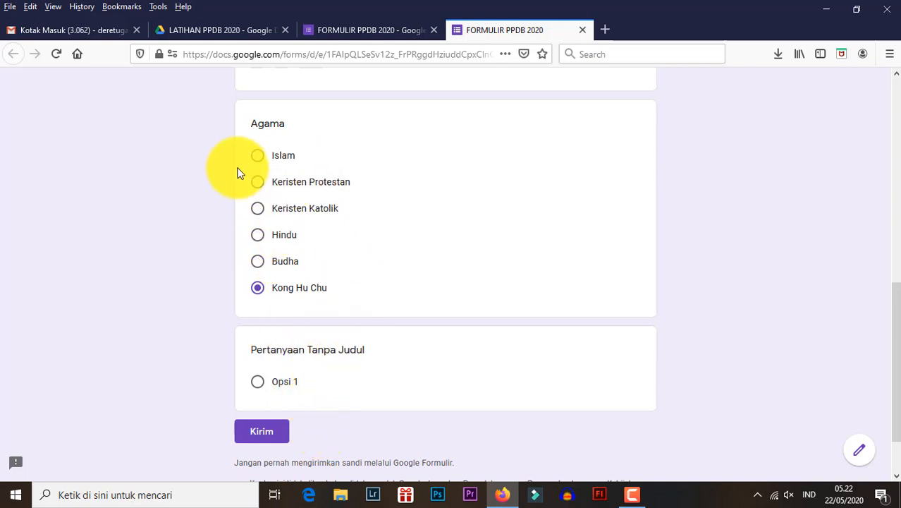
{"action": "left_click", "coordinate": [352, 30]}
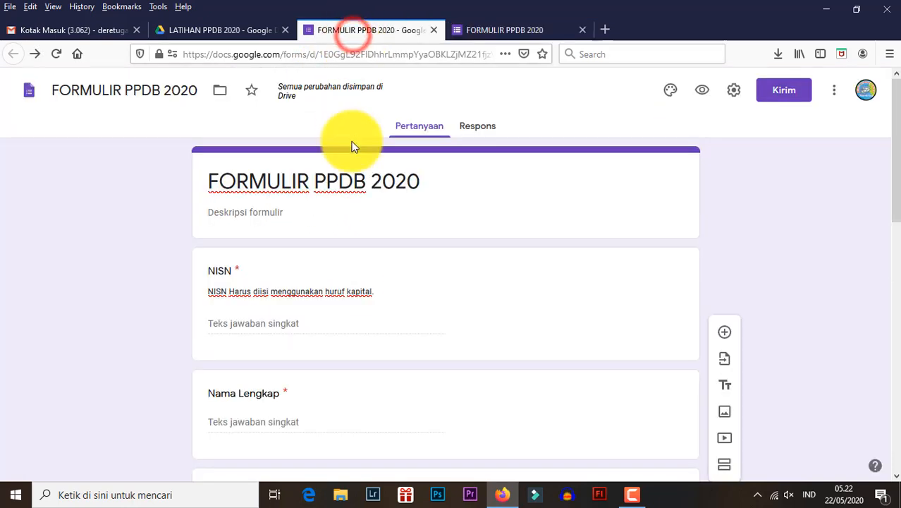
- Change the answer type of the Agama question to Drop-down
{"action": "scroll", "coordinate": [360, 311], "scroll_direction": "down", "scroll_amount": 8}
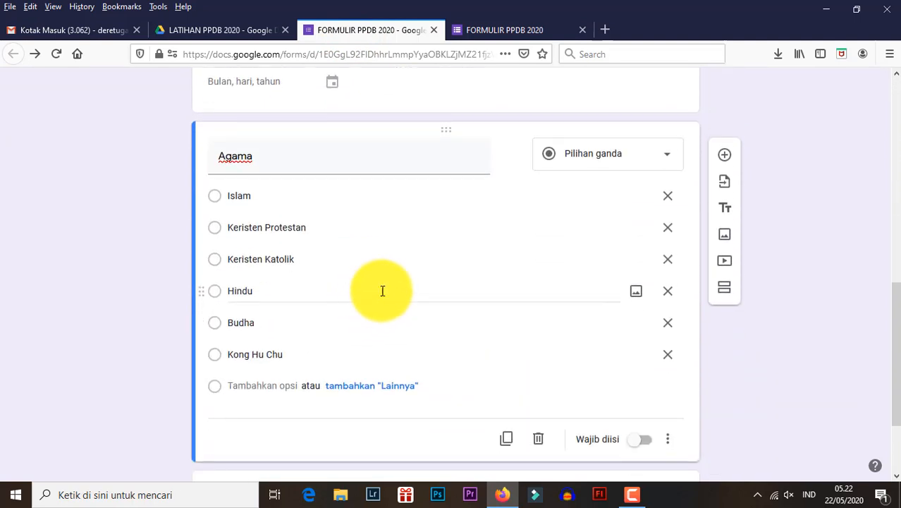
{"action": "left_click", "coordinate": [583, 161]}
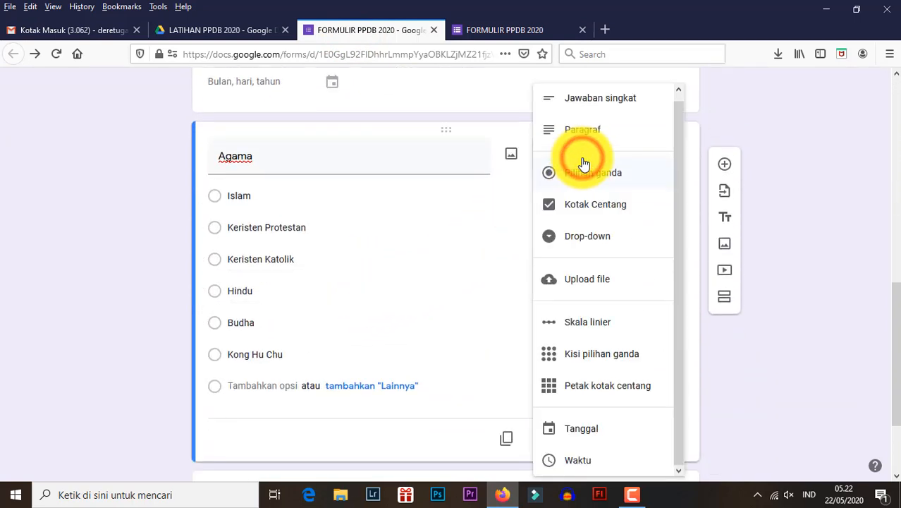
{"action": "left_click", "coordinate": [588, 238]}
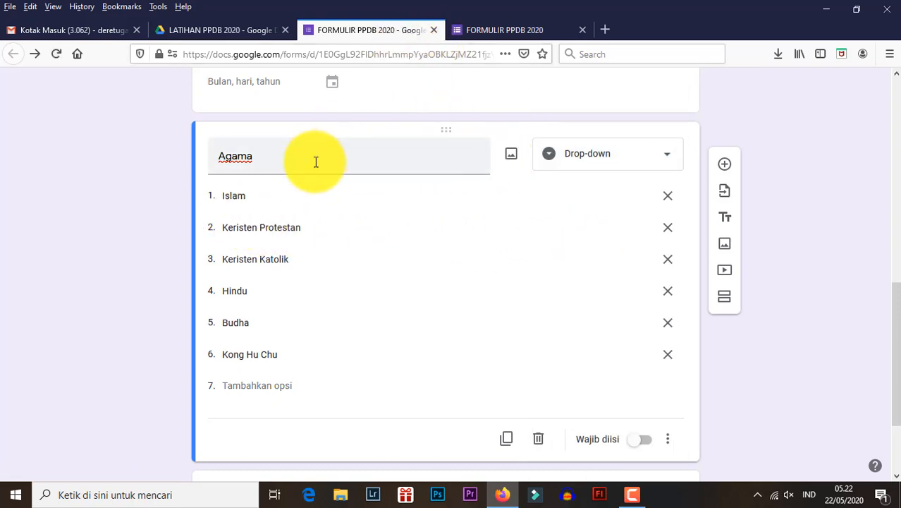
{"action": "left_click", "coordinate": [507, 31]}
{"action": "left_click", "coordinate": [399, 30]}
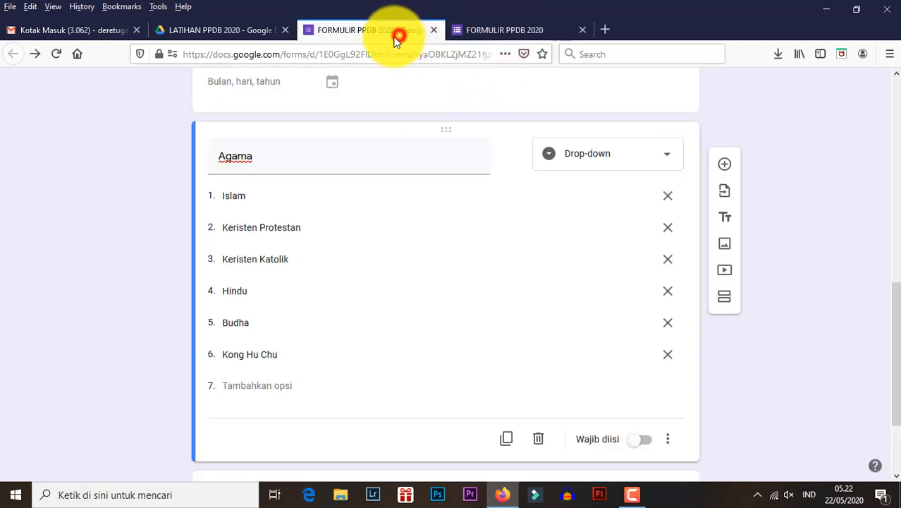
{"action": "left_click", "coordinate": [569, 153]}
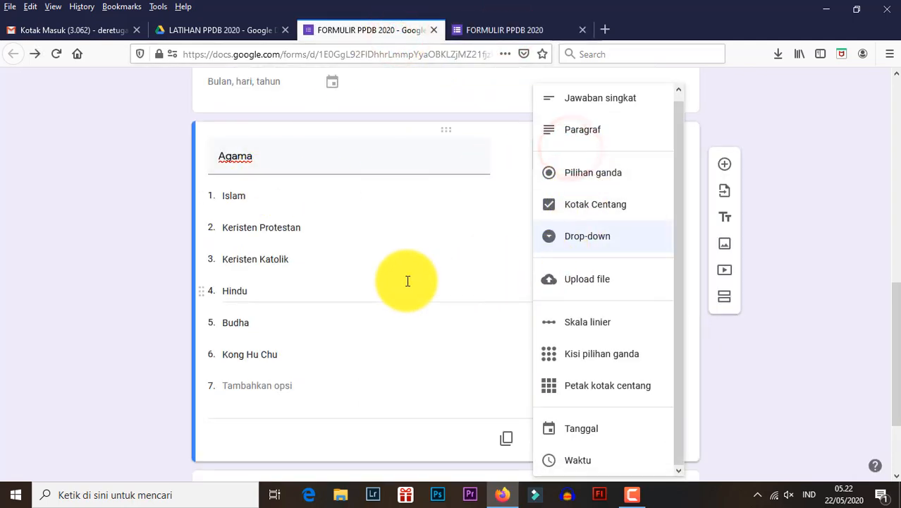
{"action": "left_click", "coordinate": [99, 286]}
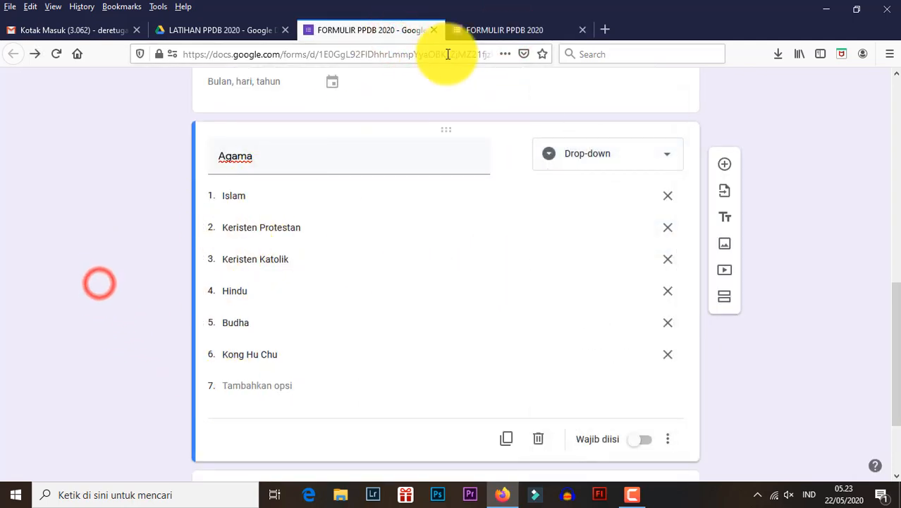
- Reload the form preview, discarding the entered data, and test the Agama drop-down with Islam, Budha and Islam again
{"action": "left_click", "coordinate": [459, 29]}
{"action": "left_click", "coordinate": [56, 52]}
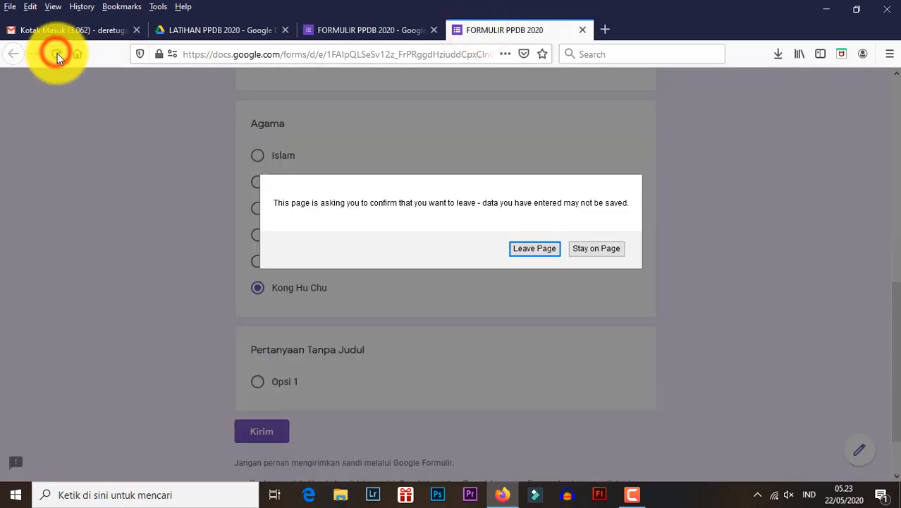
{"action": "left_click", "coordinate": [539, 256]}
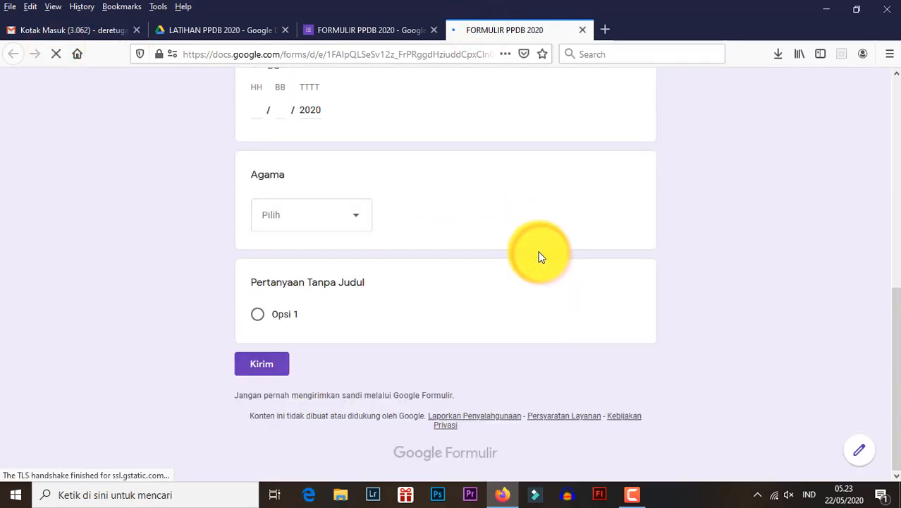
{"action": "left_click", "coordinate": [331, 224]}
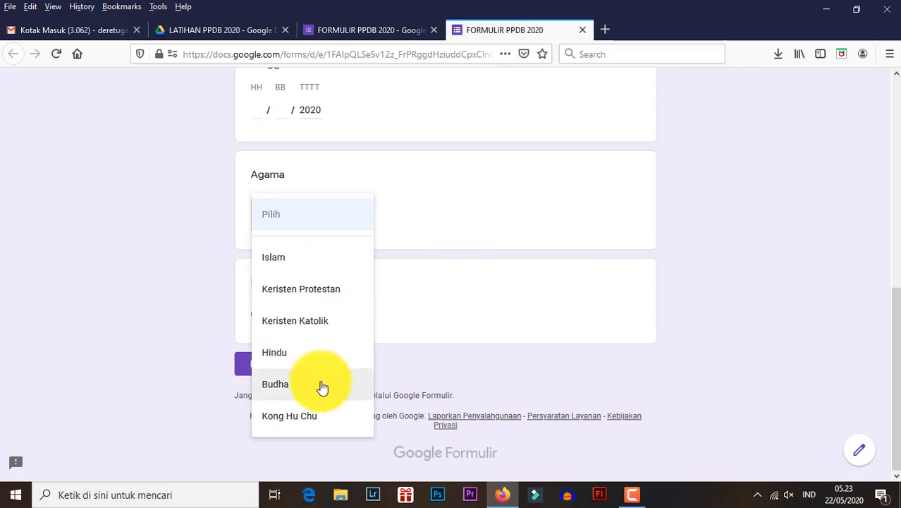
{"action": "left_click", "coordinate": [323, 270]}
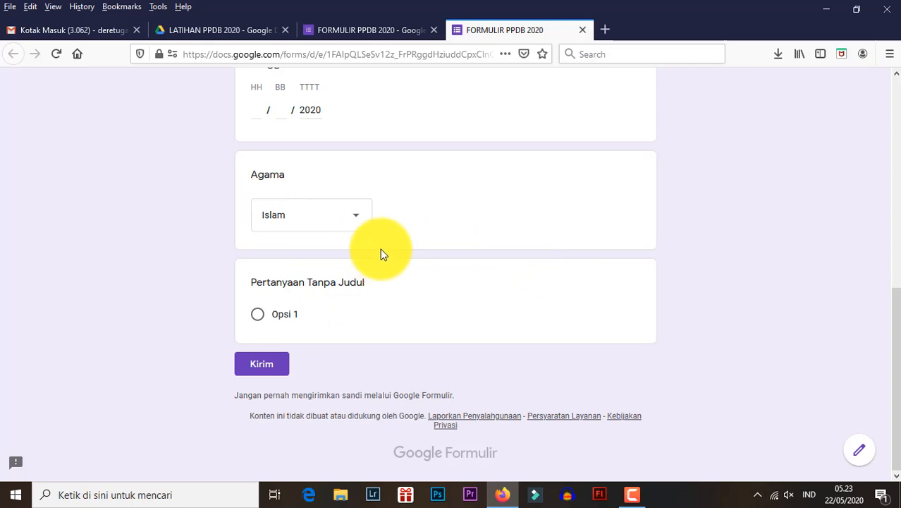
{"action": "left_click", "coordinate": [349, 214]}
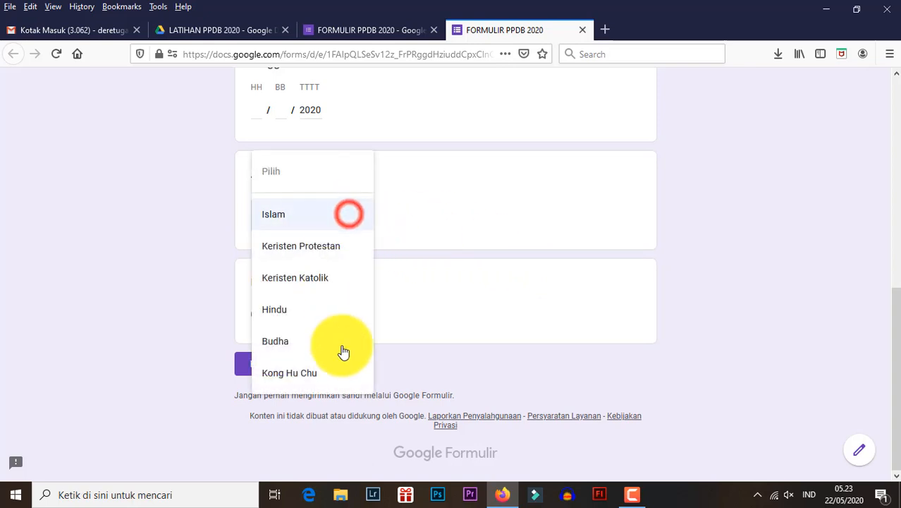
{"action": "left_click", "coordinate": [342, 351]}
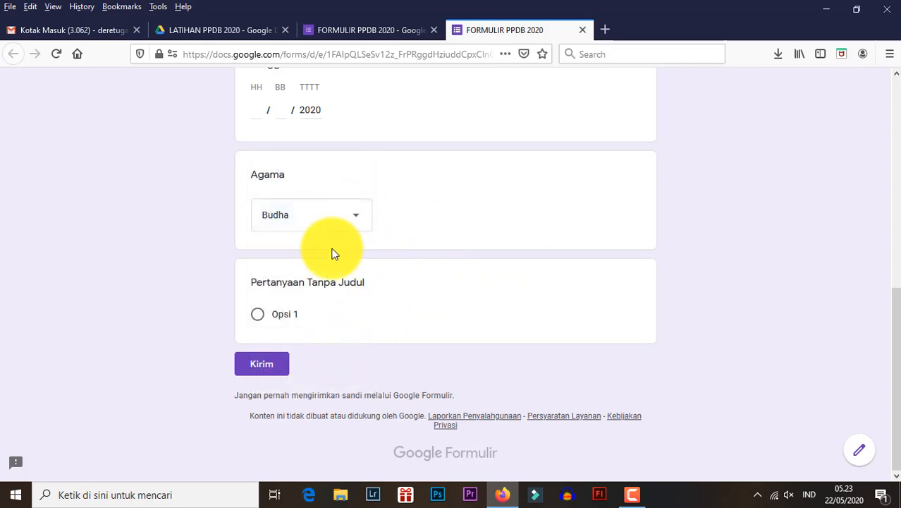
{"action": "left_click", "coordinate": [310, 220]}
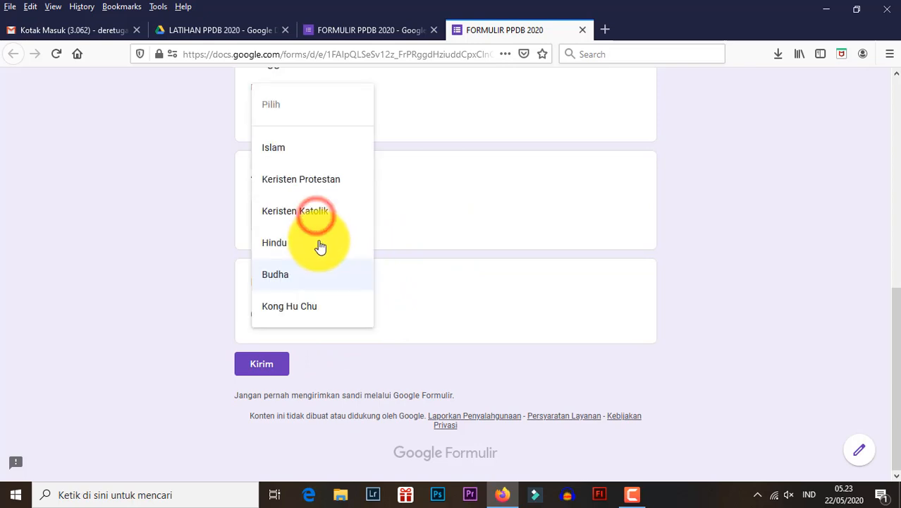
{"action": "left_click", "coordinate": [331, 152]}
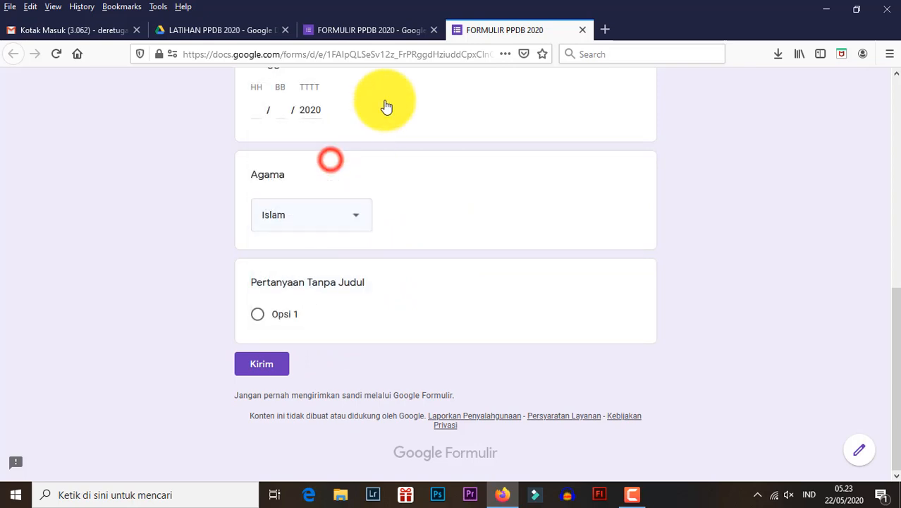
- Return to the form editor and add a question titled Jenis Kelamin below Agama, keeping the Pilihan ganda answer type
{"action": "left_click", "coordinate": [393, 28]}
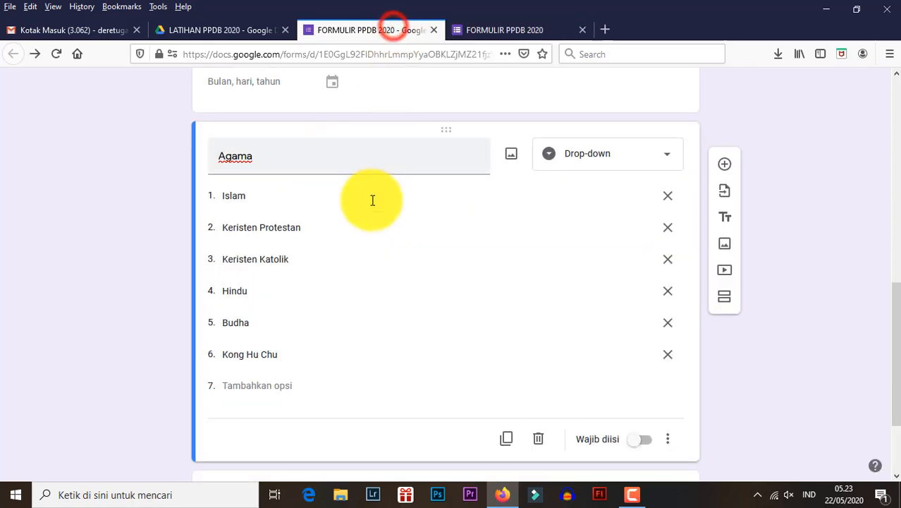
{"action": "left_click", "coordinate": [724, 164]}
{"action": "scroll", "coordinate": [343, 332], "scroll_direction": "down", "scroll_amount": 3}
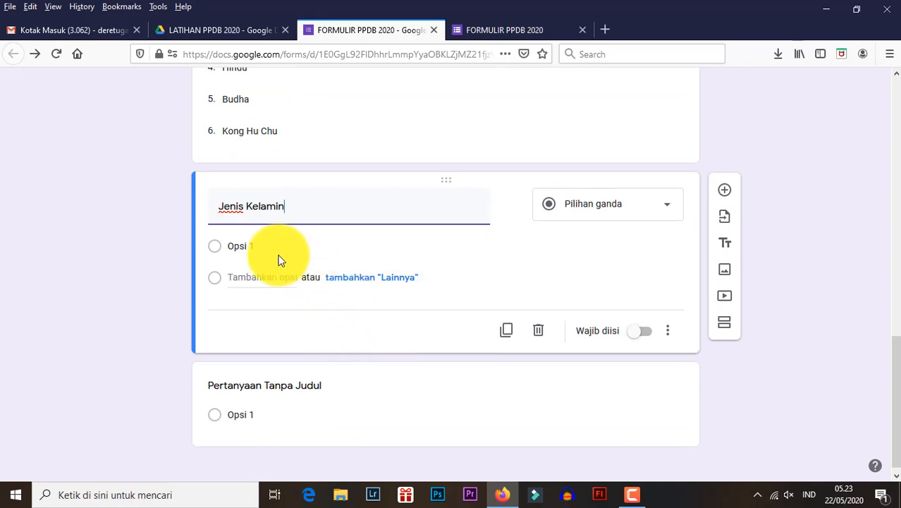
- Give the Jenis Kelamin question the options Laki - Laki and Perempuan
{"action": "left_click", "coordinate": [256, 246]}
{"action": "type", "text": "Laki"}
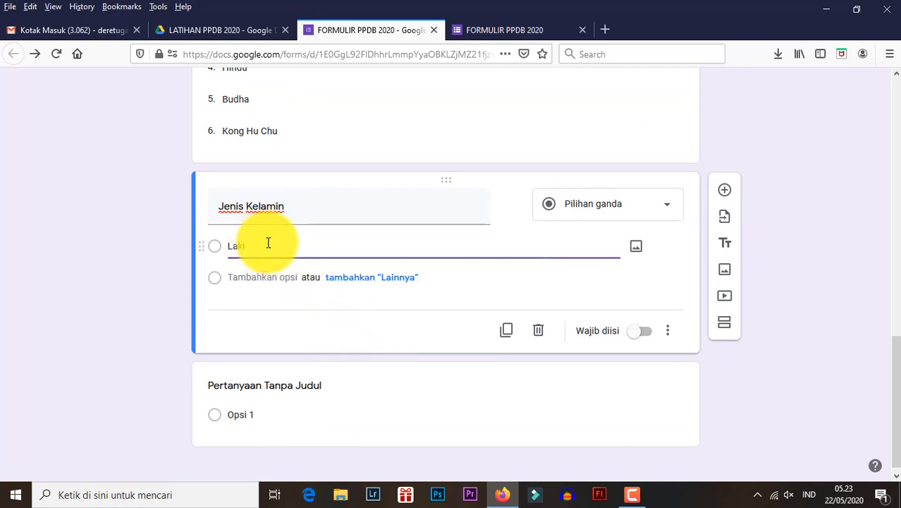
{"action": "type", "text": " - laki"}
{"action": "left_click_drag", "start_coordinate": [268, 243], "coordinate": [254, 242]}
{"action": "type", "text": "L"}
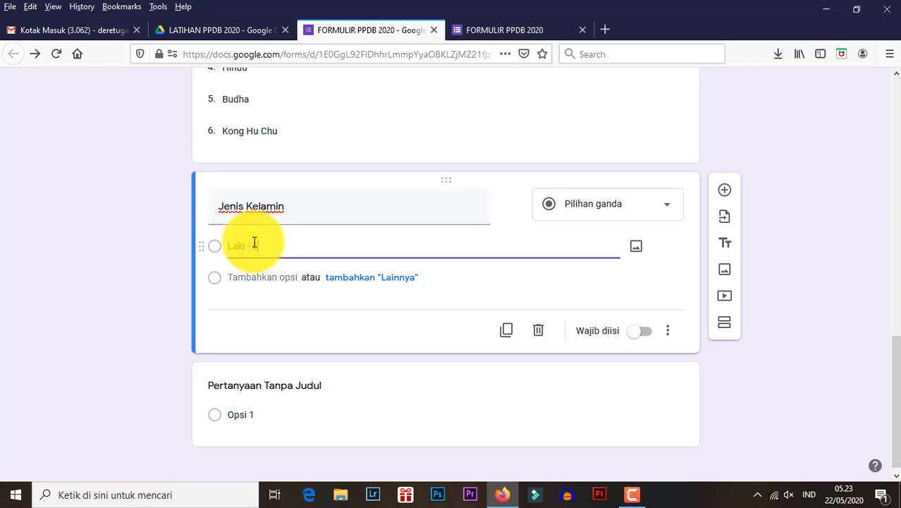
{"action": "left_click", "coordinate": [241, 278]}
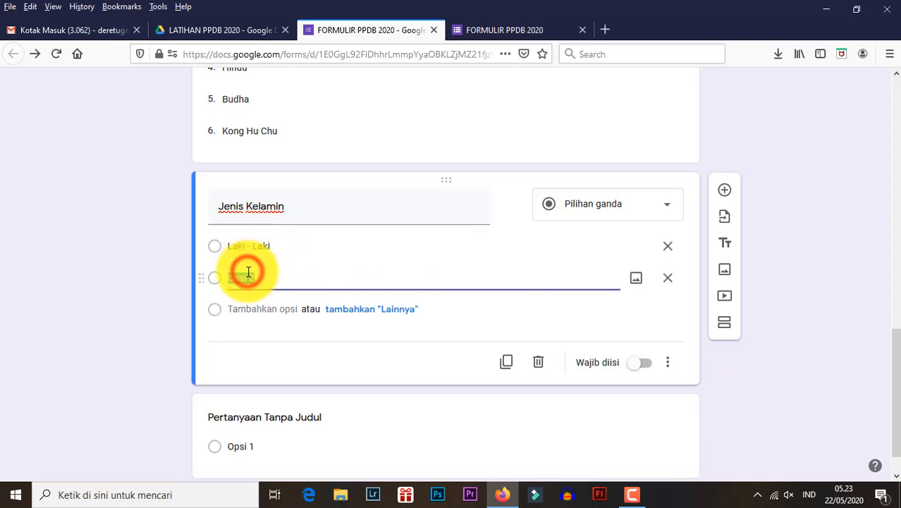
{"action": "type", "text": "Perempuan"}
{"action": "left_click", "coordinate": [154, 250]}
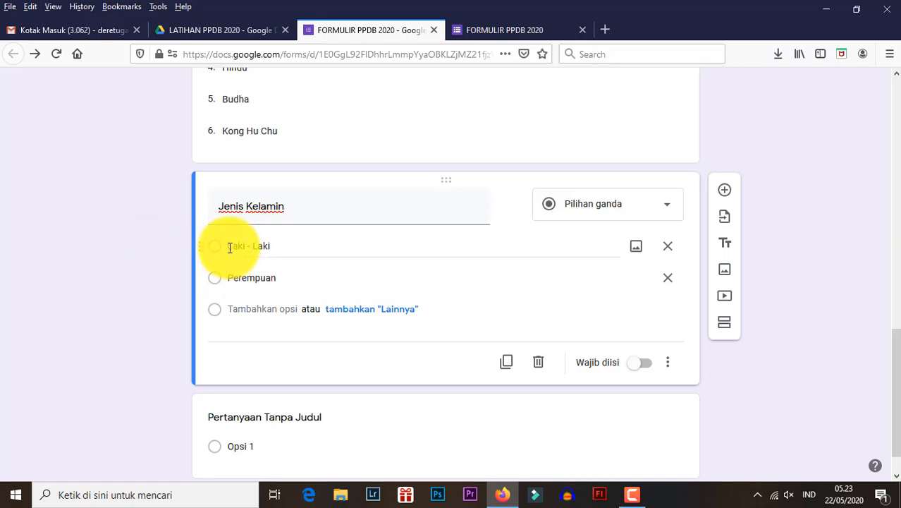
- Switch to the form preview, reload it without keeping the entered data and bring the Jenis Kelamin question into view
{"action": "left_click", "coordinate": [464, 26]}
{"action": "left_click", "coordinate": [57, 53]}
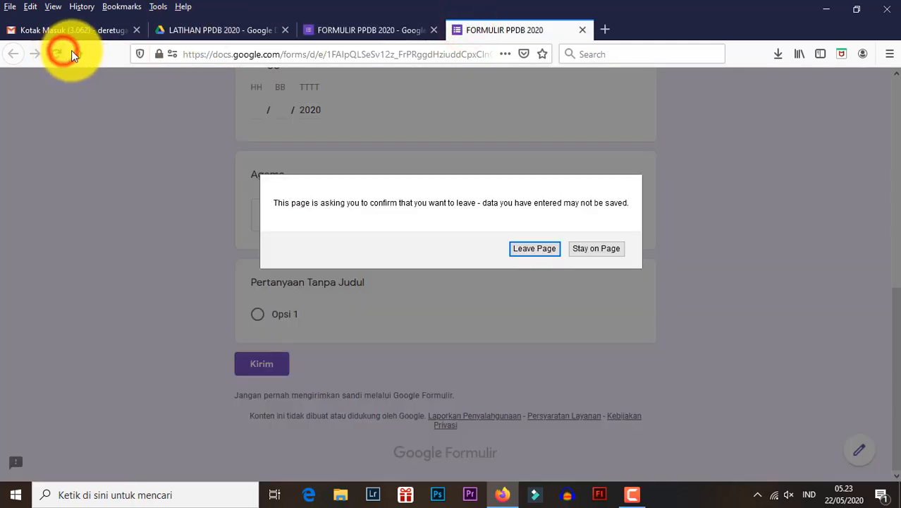
{"action": "left_click", "coordinate": [537, 250]}
{"action": "scroll", "coordinate": [479, 233], "scroll_direction": "down", "scroll_amount": 3}
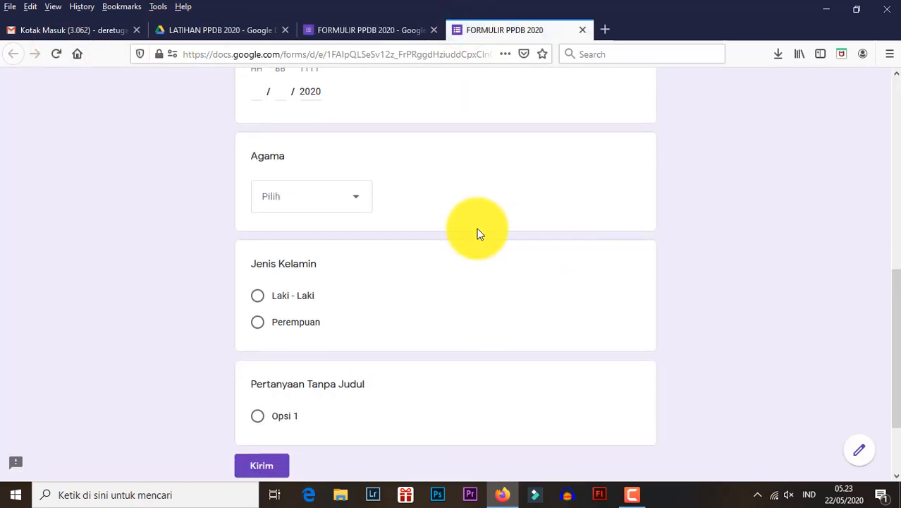
- Test the Jenis Kelamin question in the preview by alternating between Perempuan and Laki - Laki
{"action": "left_click", "coordinate": [258, 221]}
{"action": "left_click", "coordinate": [258, 194]}
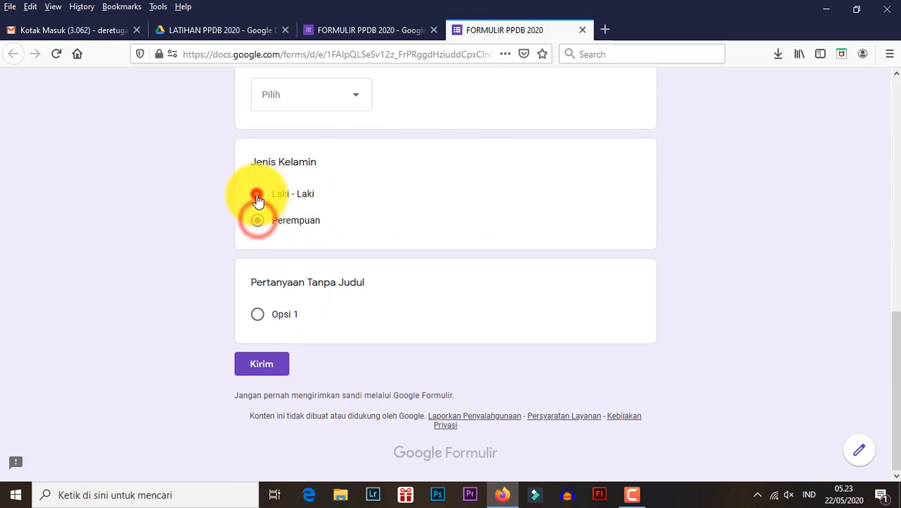
{"action": "left_click", "coordinate": [257, 195]}
{"action": "left_click", "coordinate": [259, 221]}
{"action": "left_click", "coordinate": [257, 194]}
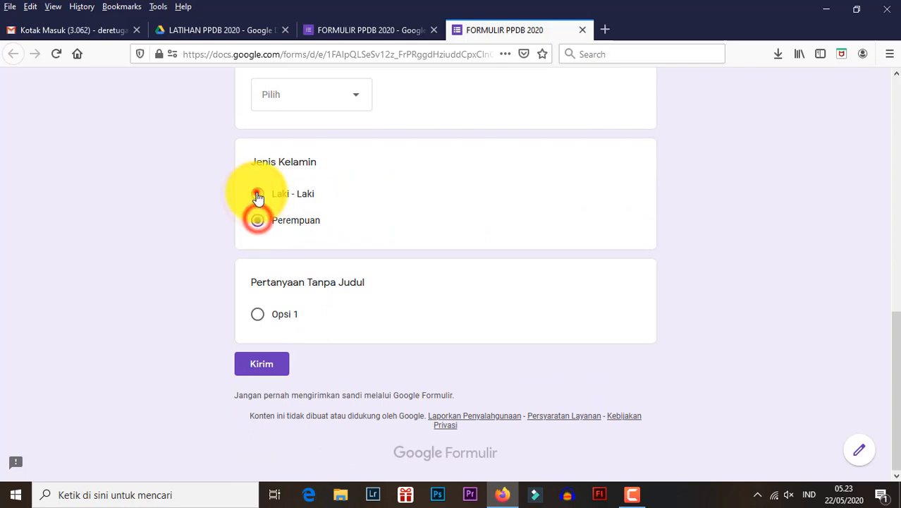
{"action": "left_click", "coordinate": [258, 221]}
{"action": "left_click", "coordinate": [257, 194]}
{"action": "left_click", "coordinate": [257, 221]}
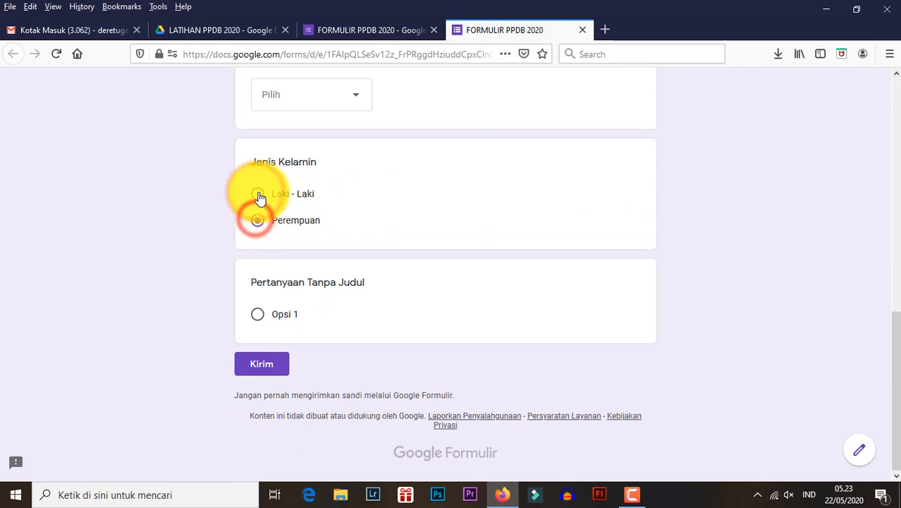
- Check the Agama drop-down choices in the preview without picking one, and select Laki - Laki for Jenis Kelamin
{"action": "scroll", "coordinate": [275, 184], "scroll_direction": "up", "scroll_amount": 2}
{"action": "left_click", "coordinate": [319, 161]}
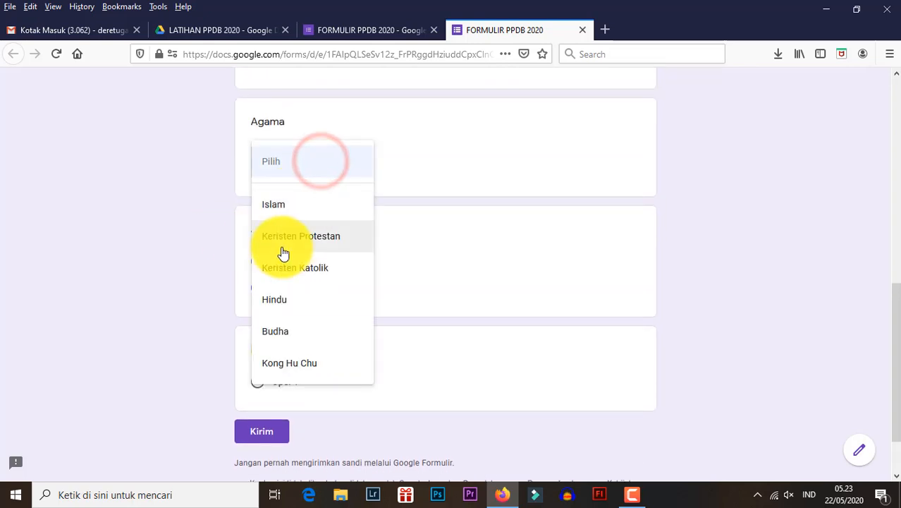
{"action": "left_click", "coordinate": [216, 229]}
{"action": "left_click", "coordinate": [258, 261]}
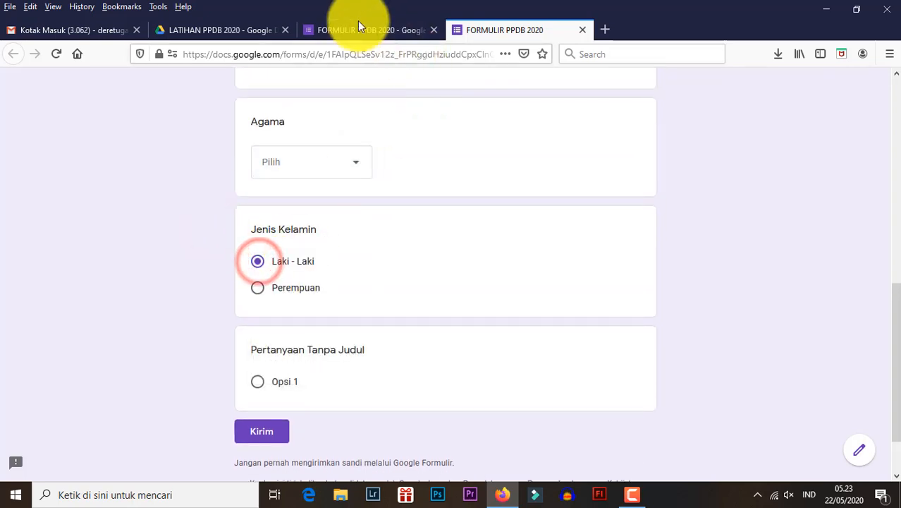
- Check the end of the form in the preview, then delete the leftover untitled question below Jenis Kelamin in the form editor
{"action": "left_click", "coordinate": [358, 20]}
{"action": "left_click", "coordinate": [484, 30]}
{"action": "scroll", "coordinate": [223, 228], "scroll_direction": "down", "scroll_amount": 1}
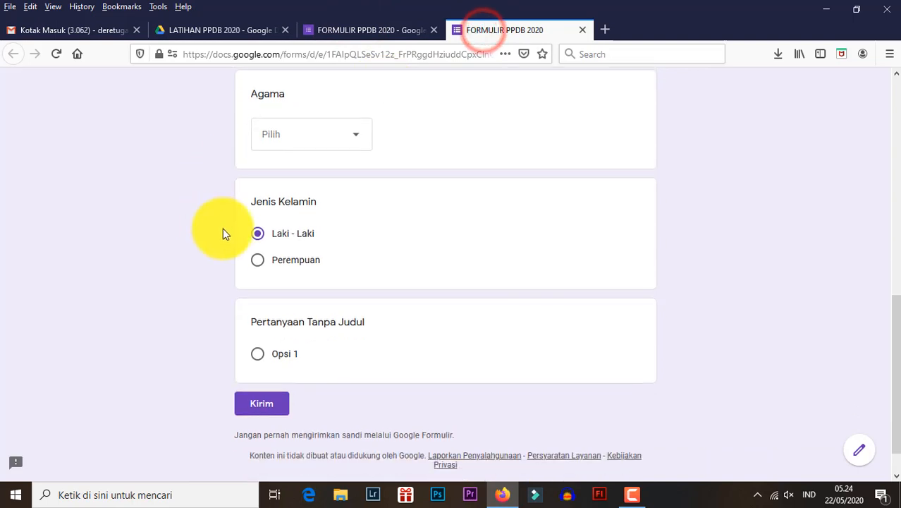
{"action": "scroll", "coordinate": [223, 233], "scroll_direction": "down", "scroll_amount": 1}
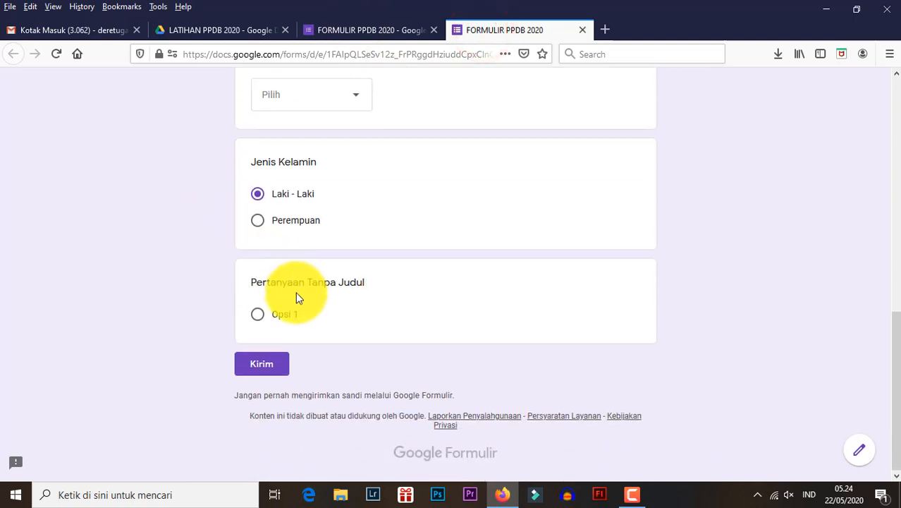
{"action": "left_click", "coordinate": [346, 30]}
{"action": "scroll", "coordinate": [353, 297], "scroll_direction": "down", "scroll_amount": 1}
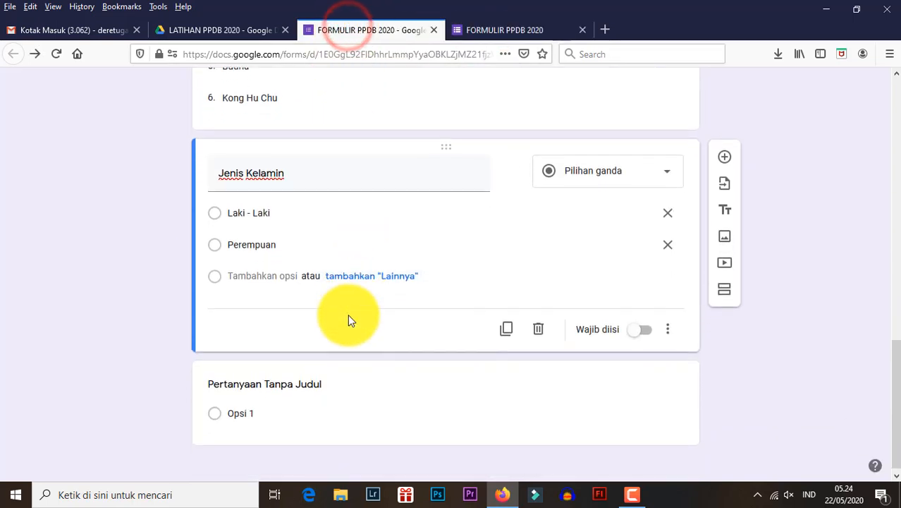
{"action": "left_click", "coordinate": [414, 384]}
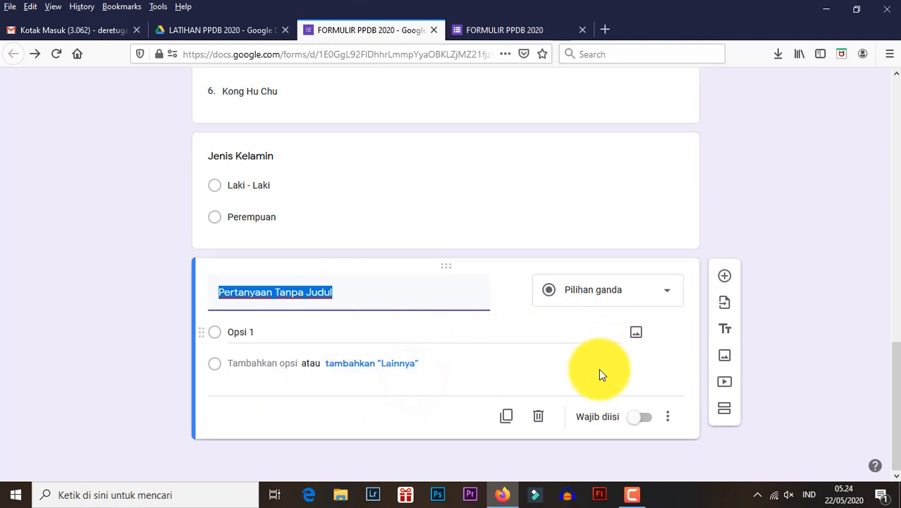
{"action": "left_click", "coordinate": [538, 421]}
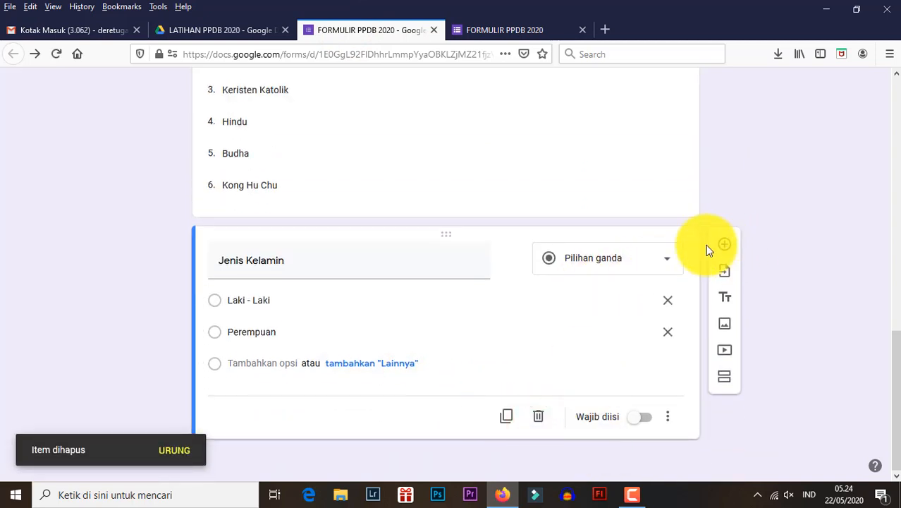
- Add a Paragraf question titled Alamat below the Jenis Kelamin question
{"action": "scroll", "coordinate": [273, 276], "scroll_direction": "up", "scroll_amount": 3}
{"action": "scroll", "coordinate": [272, 277], "scroll_direction": "down", "scroll_amount": 3}
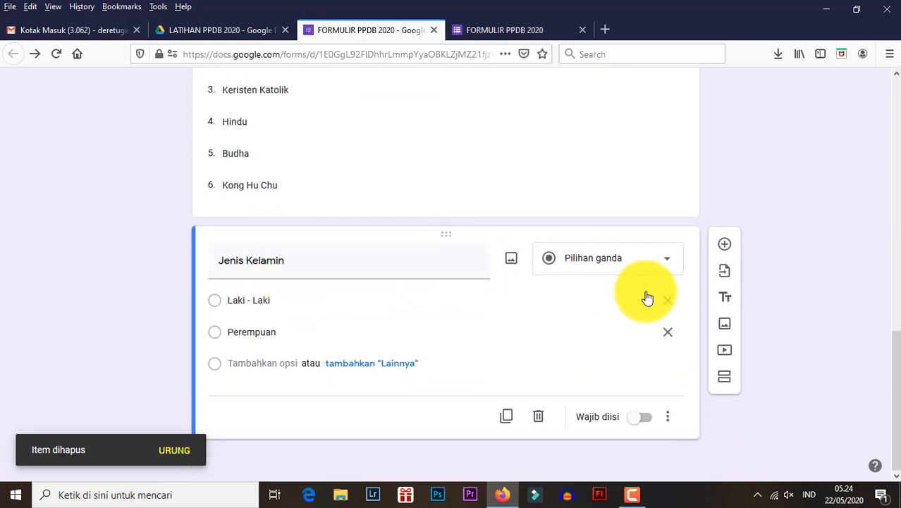
{"action": "left_click", "coordinate": [726, 249]}
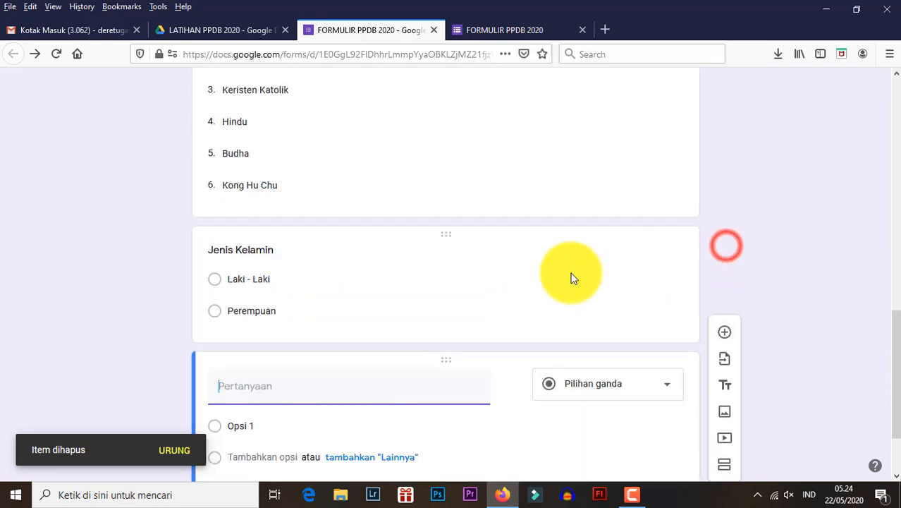
{"action": "left_click", "coordinate": [607, 300]}
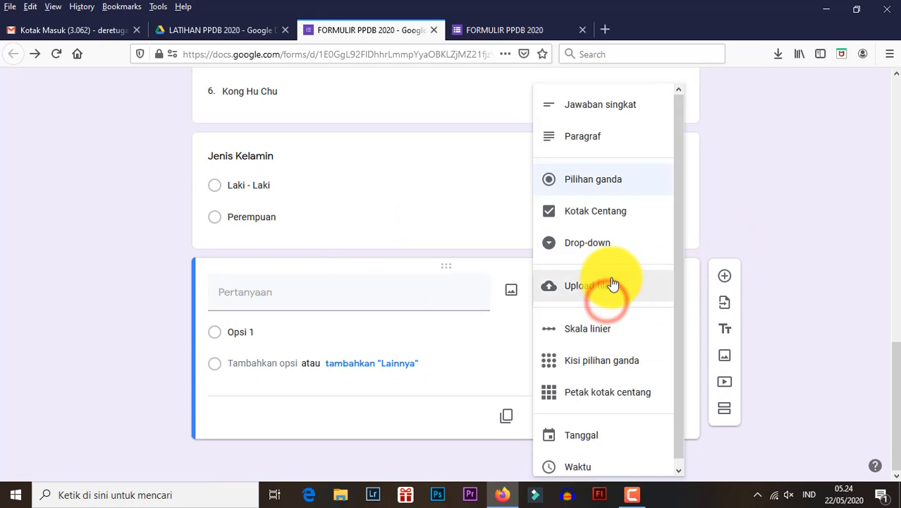
{"action": "left_click", "coordinate": [601, 144]}
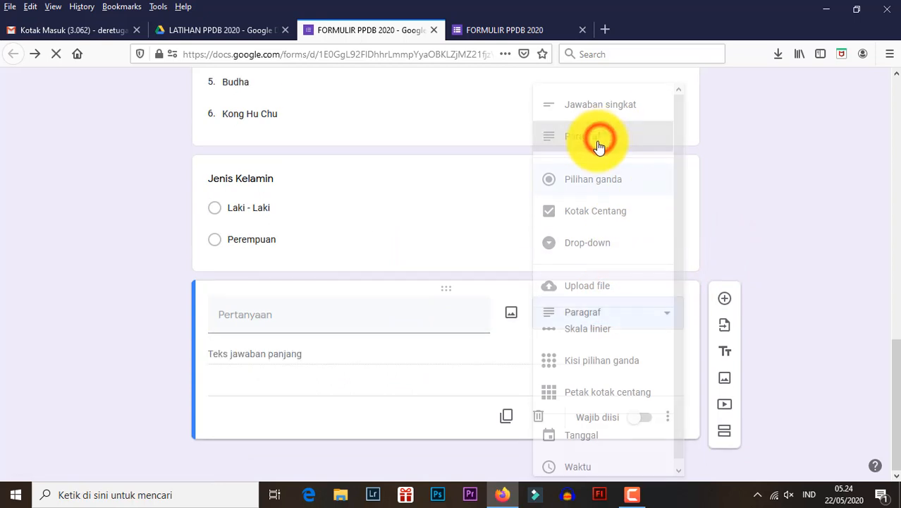
{"action": "left_click", "coordinate": [405, 315]}
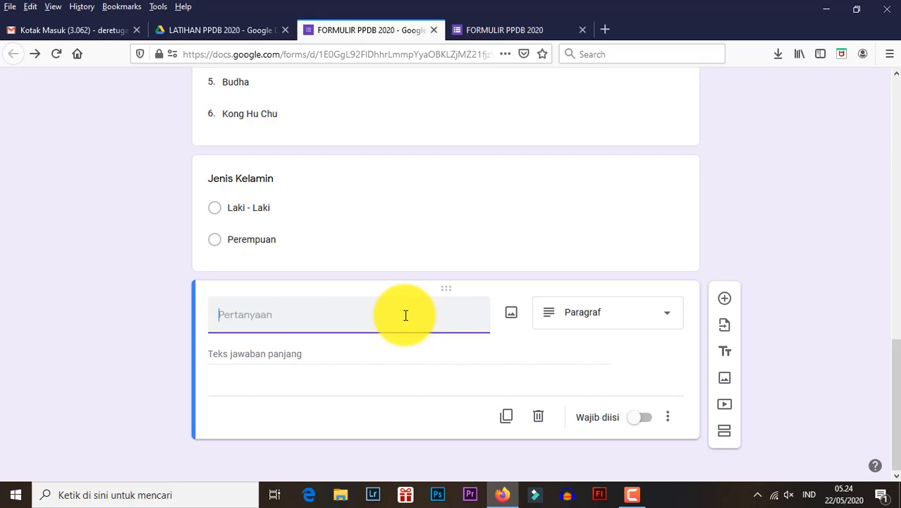
{"action": "type", "text": "Alamat"}
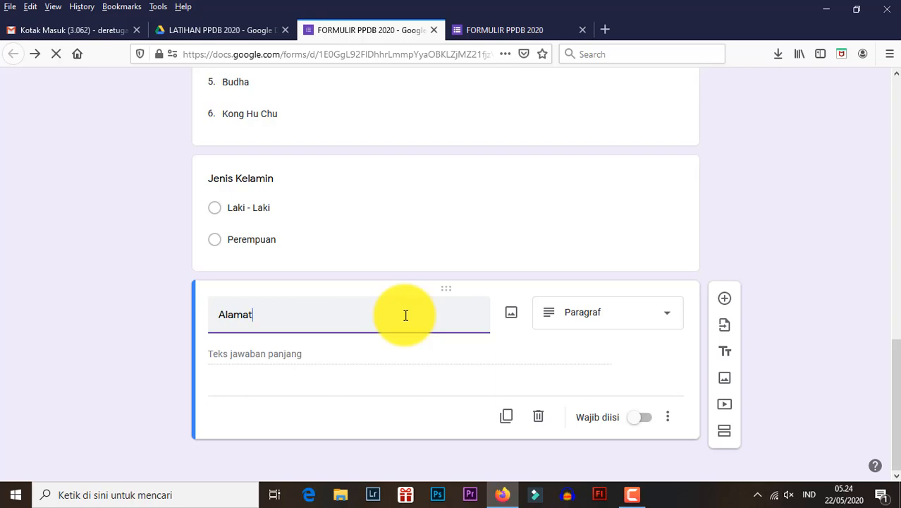
{"action": "left_click", "coordinate": [597, 318]}
{"action": "left_click", "coordinate": [588, 134]}
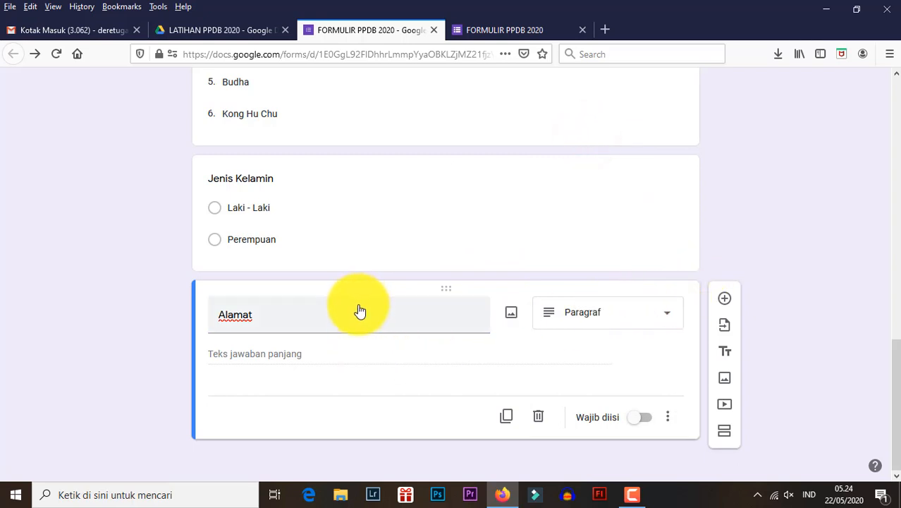
- Add an untitled question below Alamat and set its type to Kotak Centang
{"action": "left_click", "coordinate": [724, 298]}
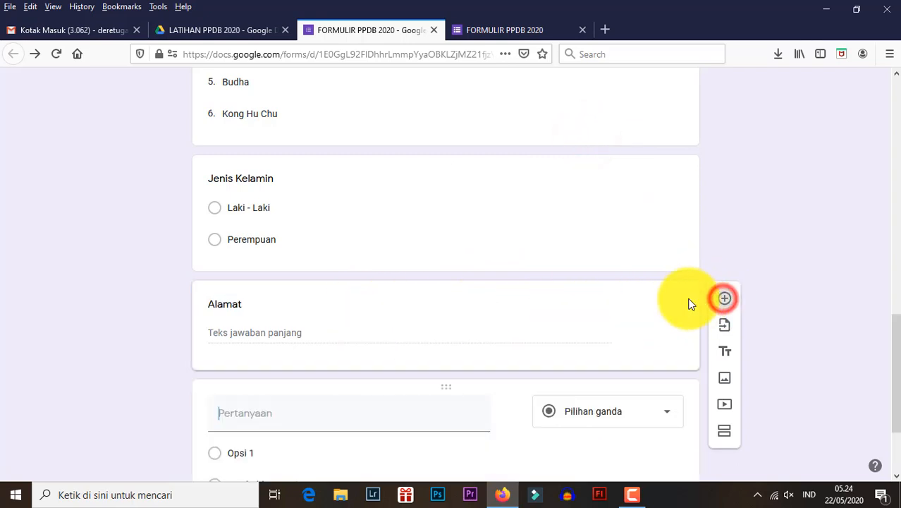
{"action": "left_click", "coordinate": [583, 301]}
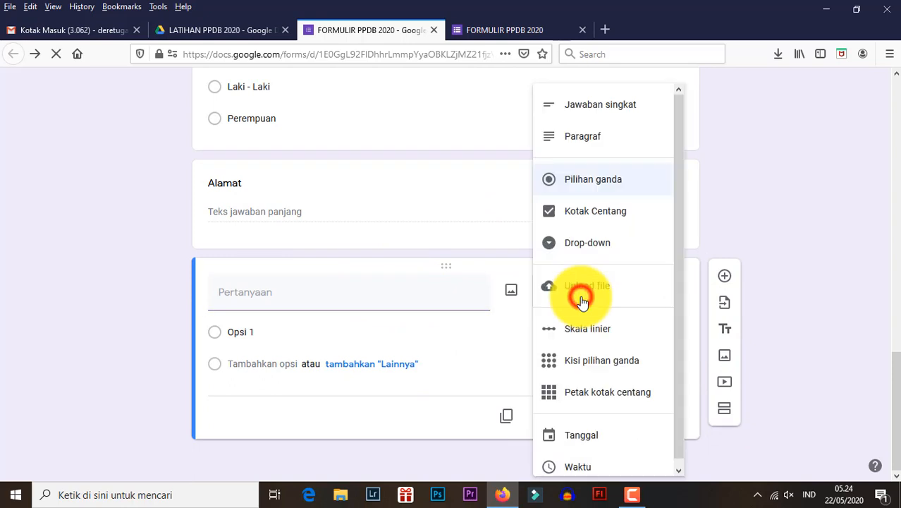
{"action": "left_click", "coordinate": [589, 211]}
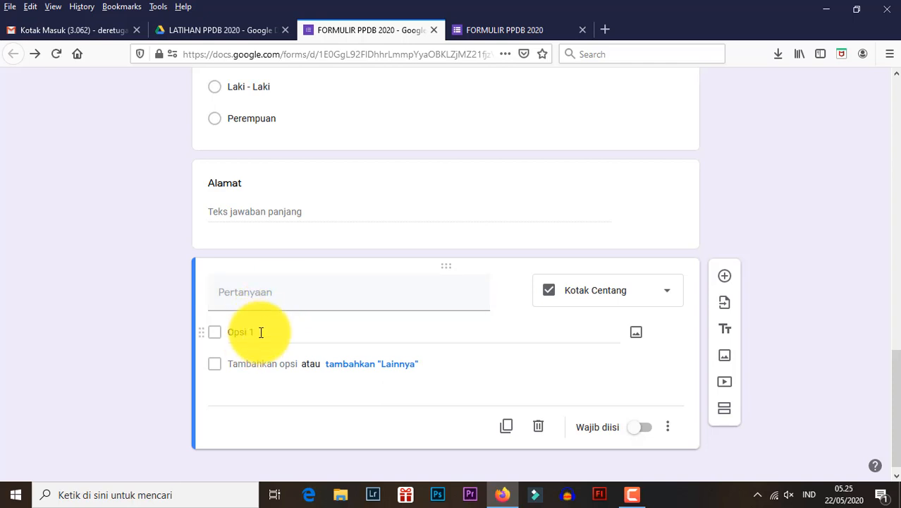
{"action": "left_click", "coordinate": [588, 292]}
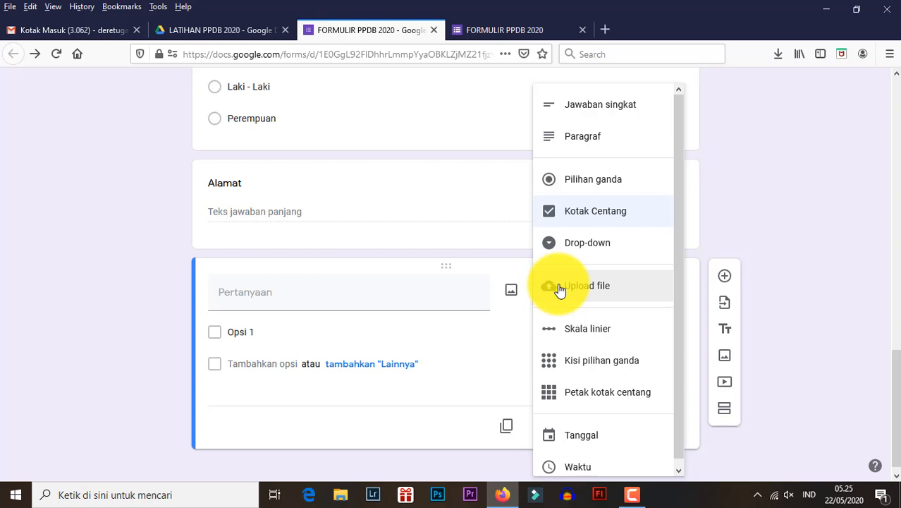
{"action": "left_click", "coordinate": [611, 288]}
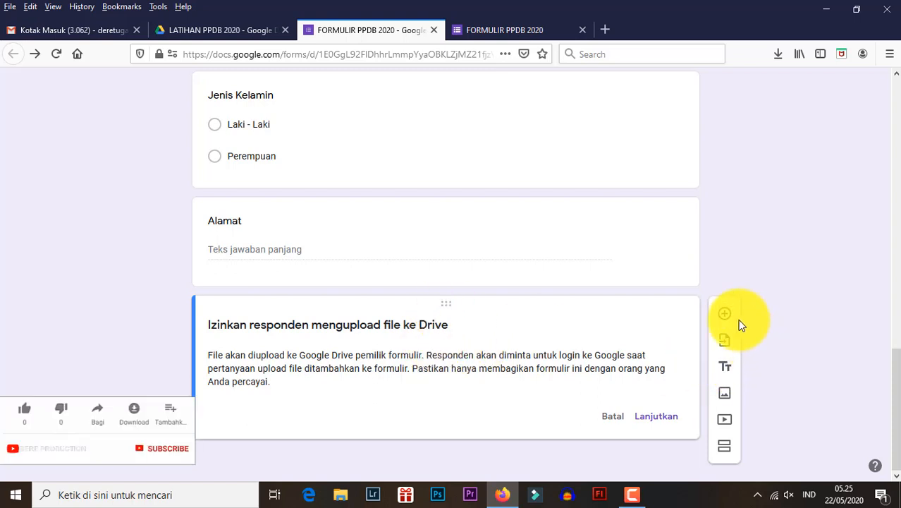
{"action": "left_click", "coordinate": [611, 416]}
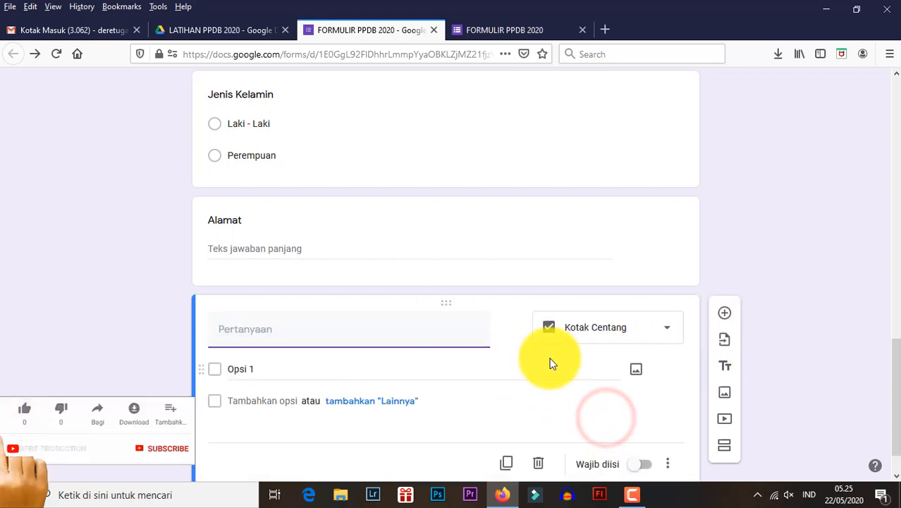
- Change the untitled question to Upload file, accepting uploads to Drive, and restrict it to specific file types
{"action": "scroll", "coordinate": [552, 363], "scroll_direction": "down", "scroll_amount": 1}
{"action": "left_click", "coordinate": [574, 280]}
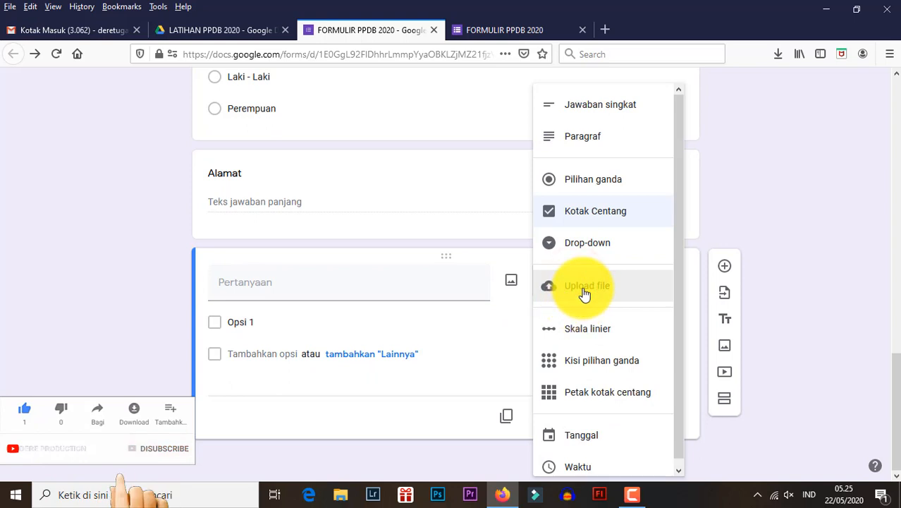
{"action": "left_click", "coordinate": [585, 289]}
{"action": "left_click", "coordinate": [668, 421]}
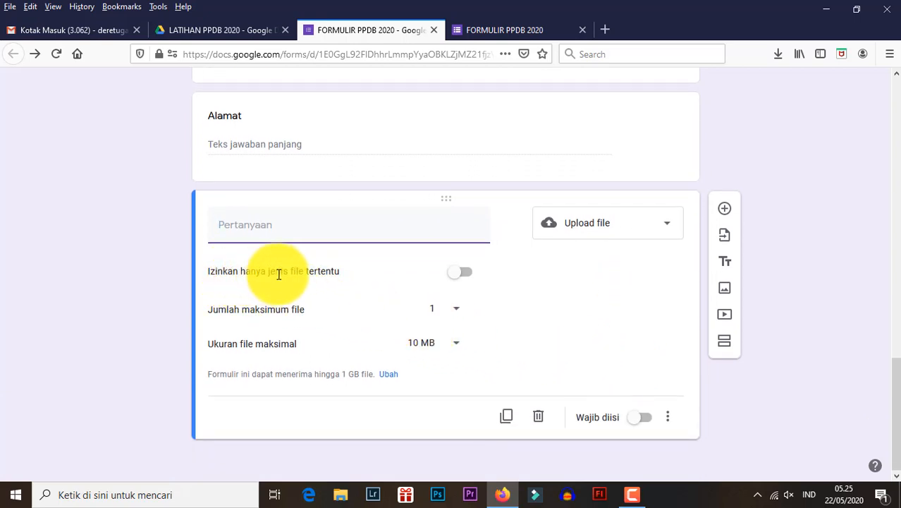
{"action": "left_click", "coordinate": [456, 281]}
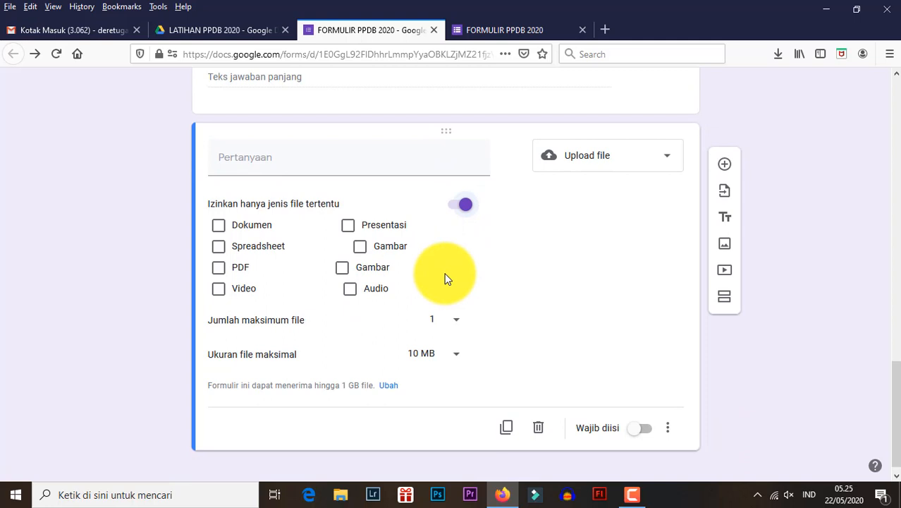
- Try the Dokumen, Spreadsheet, both Gambar and Audio file types for the upload question, clearing each one again
{"action": "left_click", "coordinate": [218, 226]}
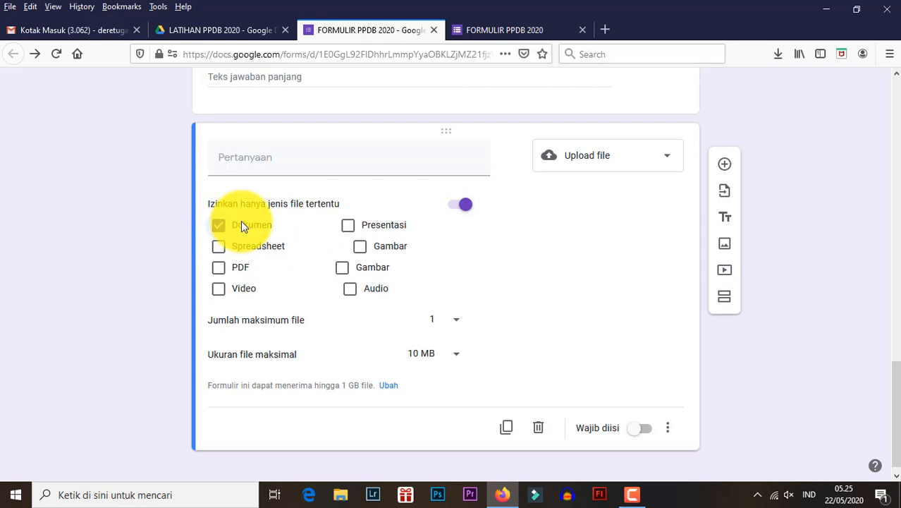
{"action": "left_click", "coordinate": [224, 233]}
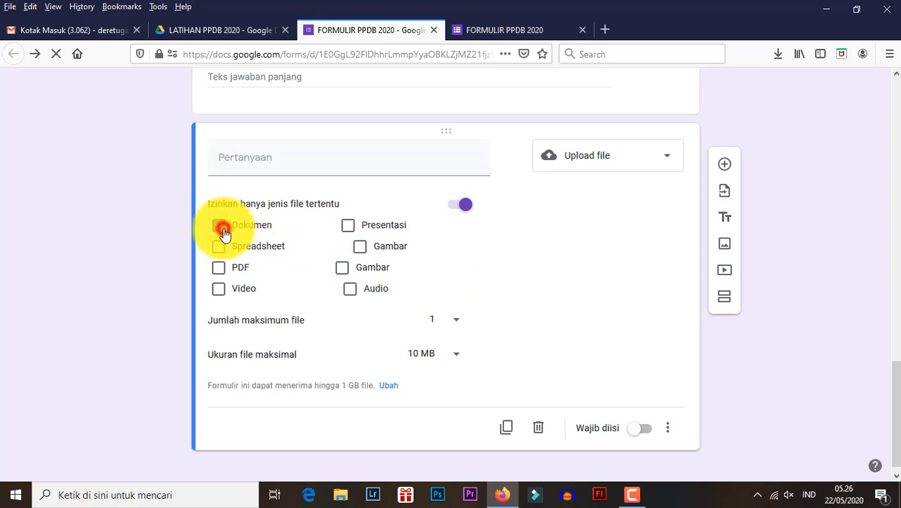
{"action": "left_click", "coordinate": [222, 249]}
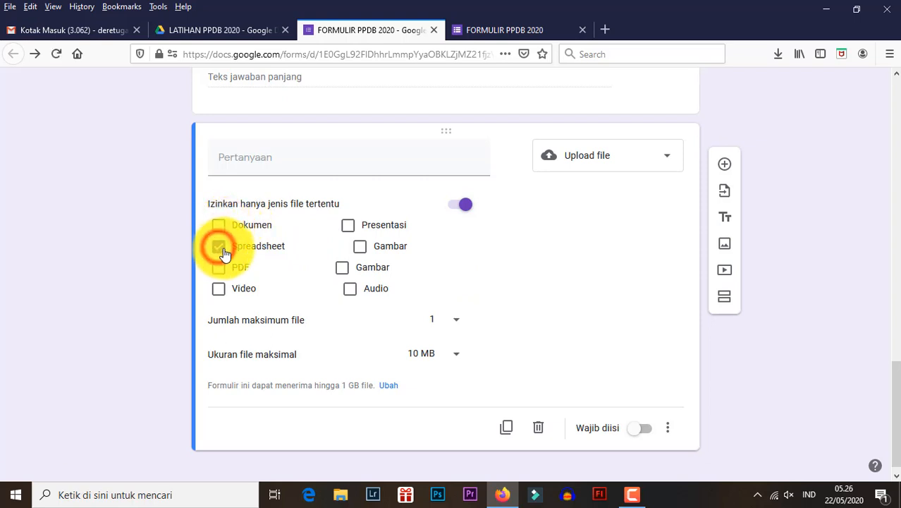
{"action": "left_click", "coordinate": [226, 251]}
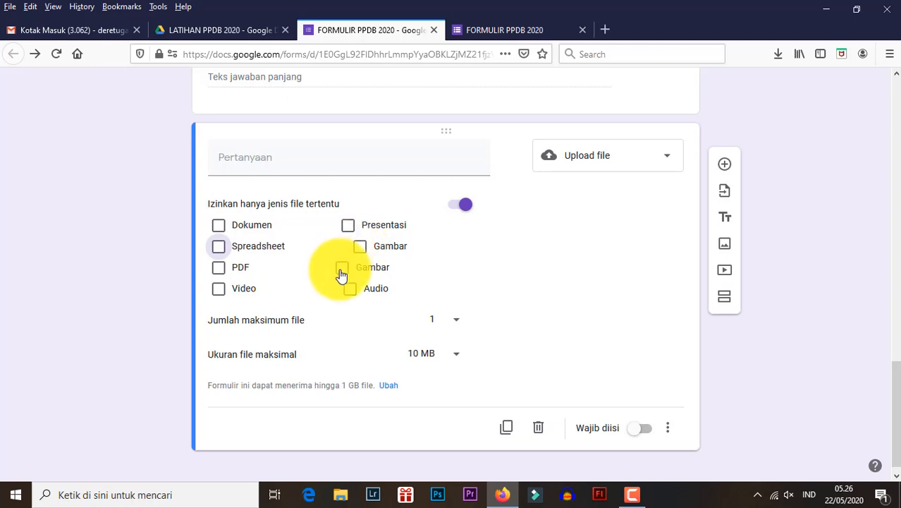
{"action": "left_click", "coordinate": [360, 247]}
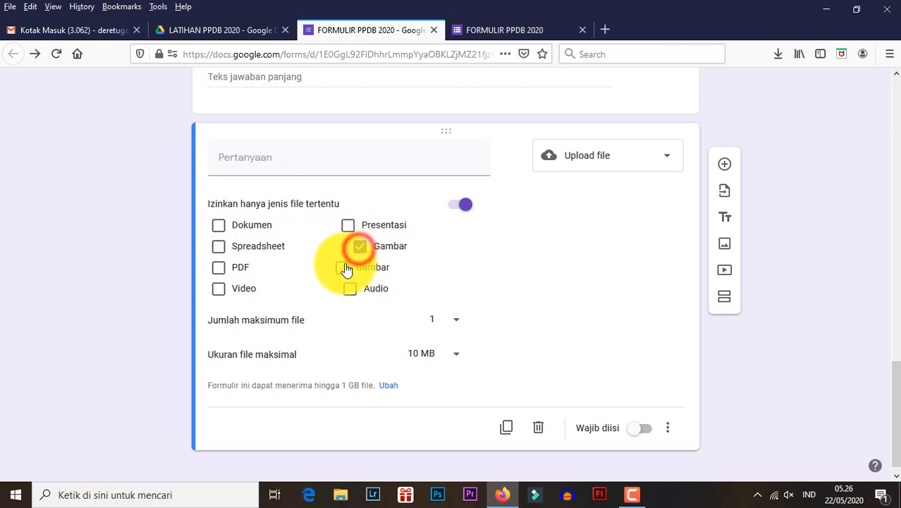
{"action": "left_click", "coordinate": [339, 271]}
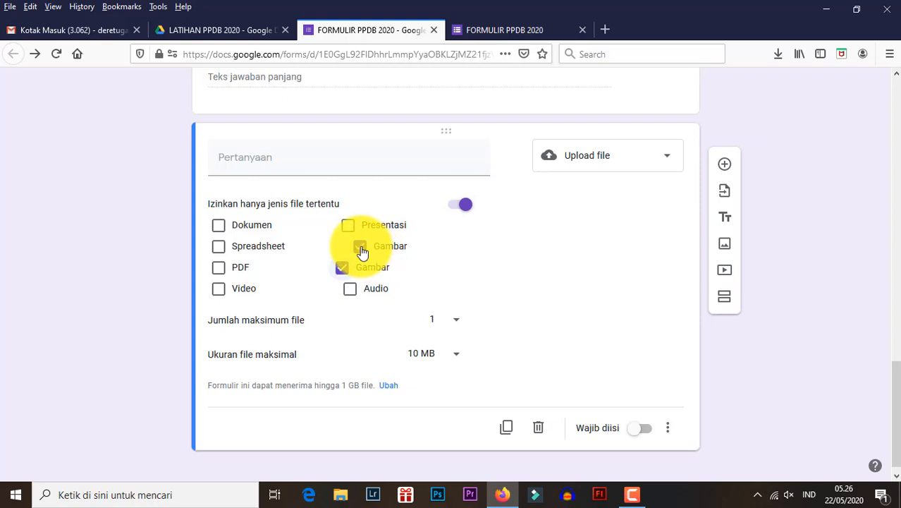
{"action": "left_click", "coordinate": [360, 248]}
{"action": "left_click", "coordinate": [342, 267]}
{"action": "left_click", "coordinate": [350, 289]}
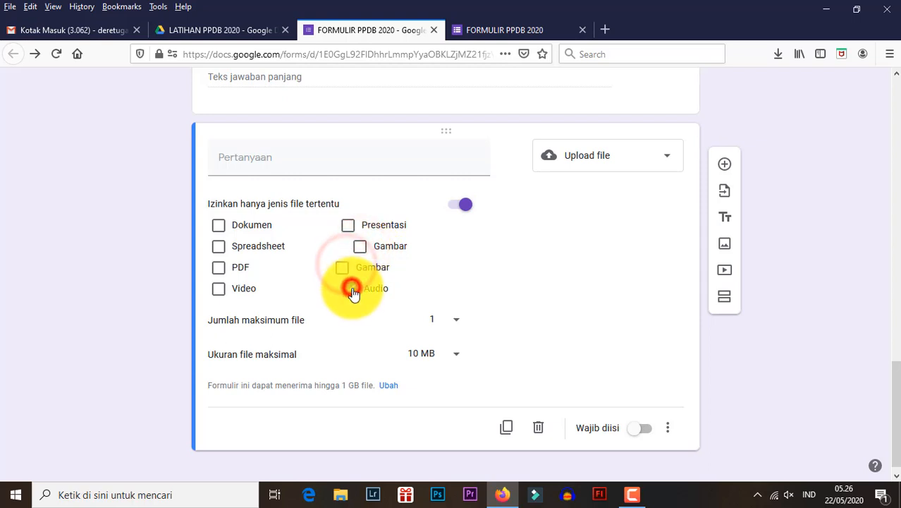
{"action": "left_click", "coordinate": [351, 289]}
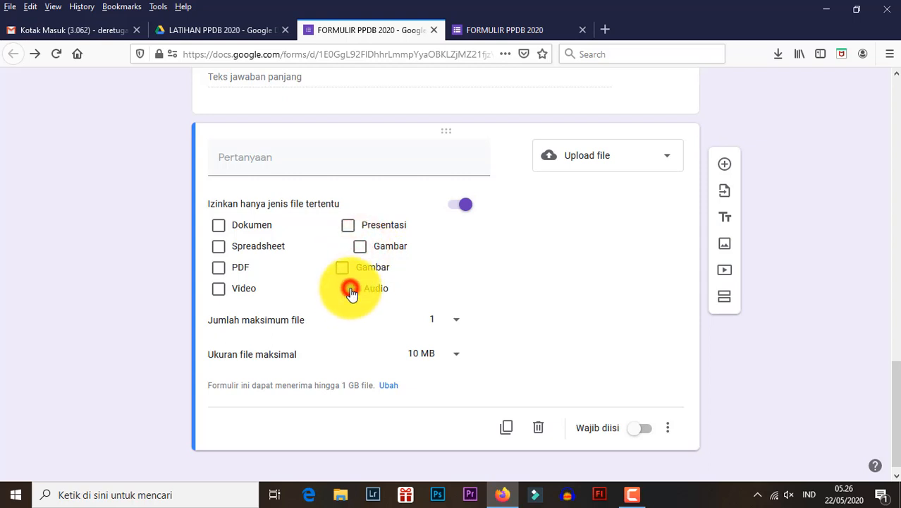
- Allow PDF files for the upload question and title it "Upload FIle Raport Semester 5"
{"action": "left_click", "coordinate": [219, 268]}
{"action": "left_click", "coordinate": [272, 165]}
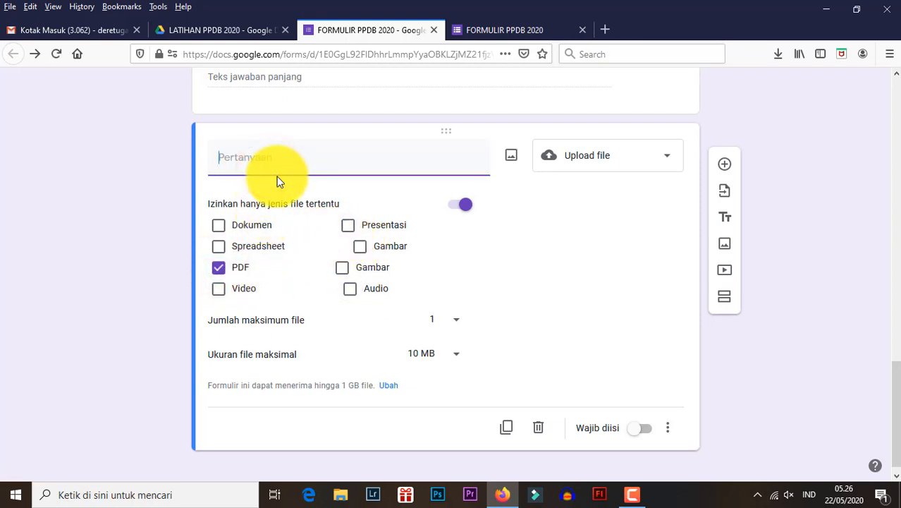
{"action": "type", "text": "UPload File Raport Semester 5"}
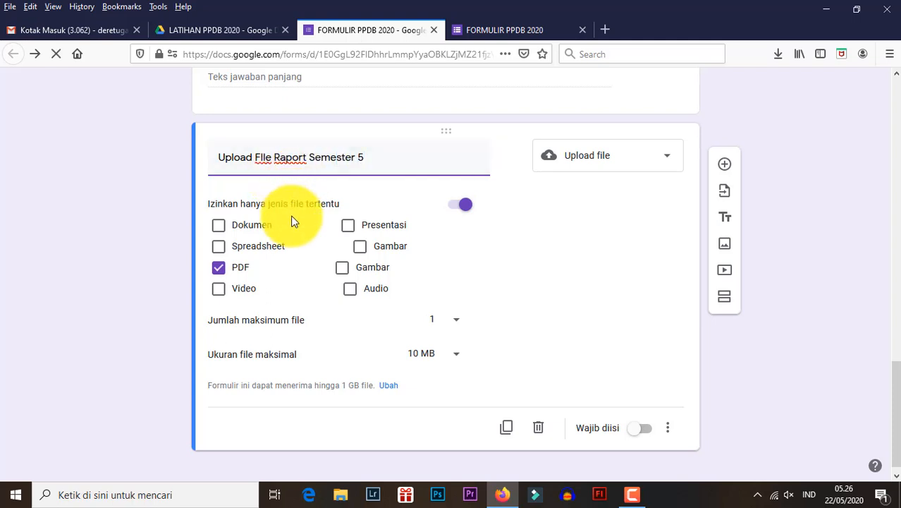
- Try a maximum of 5 files for the upload question, and restore the limit to 1
{"action": "scroll", "coordinate": [370, 236], "scroll_direction": "down", "scroll_amount": 1}
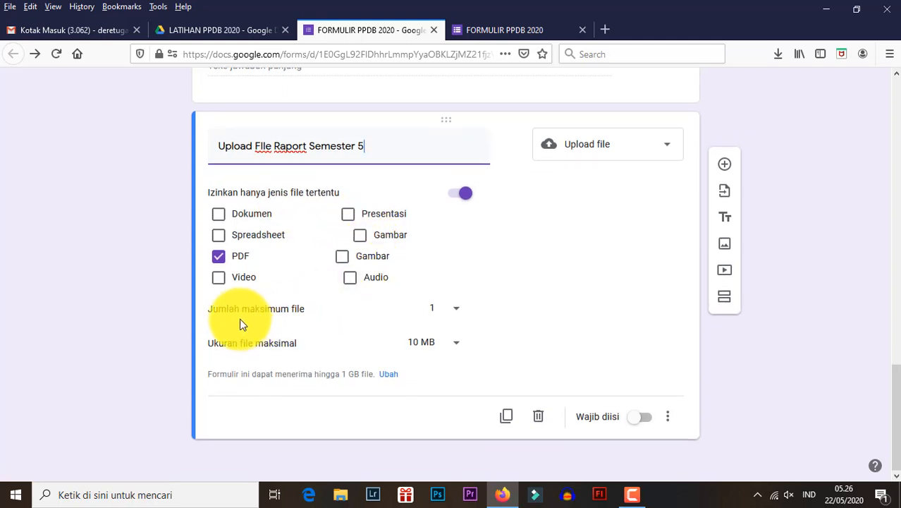
{"action": "left_click", "coordinate": [456, 314]}
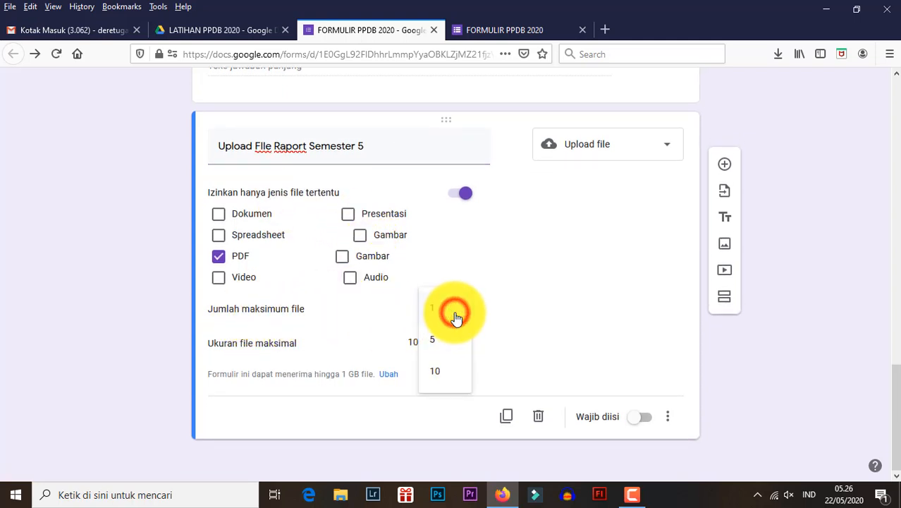
{"action": "left_click", "coordinate": [455, 315]}
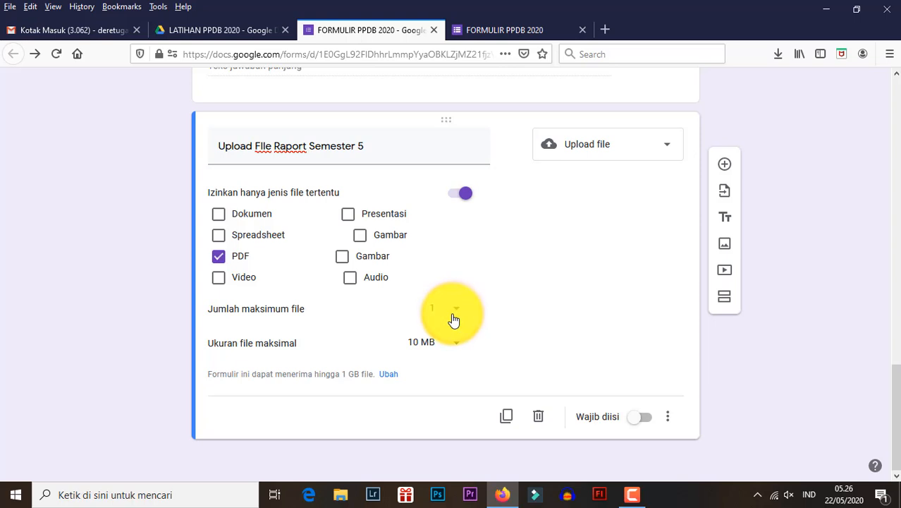
{"action": "left_click", "coordinate": [456, 315]}
{"action": "left_click", "coordinate": [458, 339]}
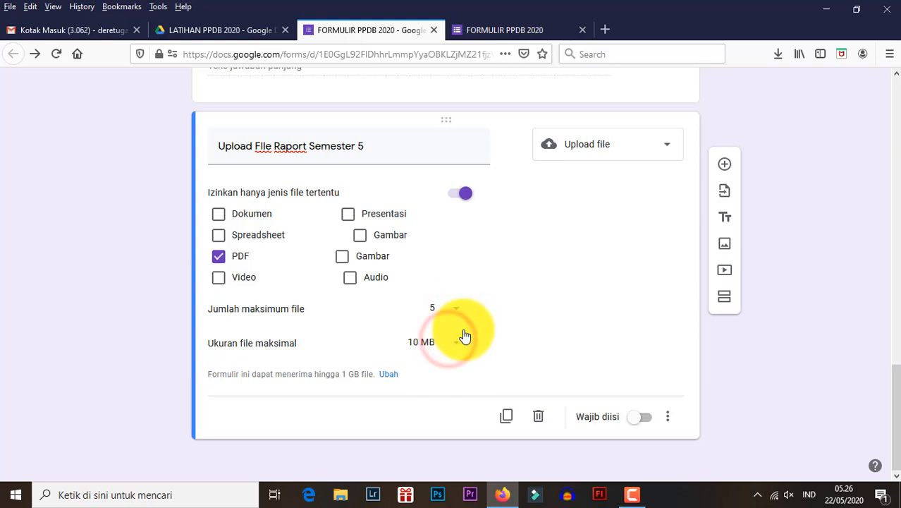
{"action": "left_click", "coordinate": [459, 315]}
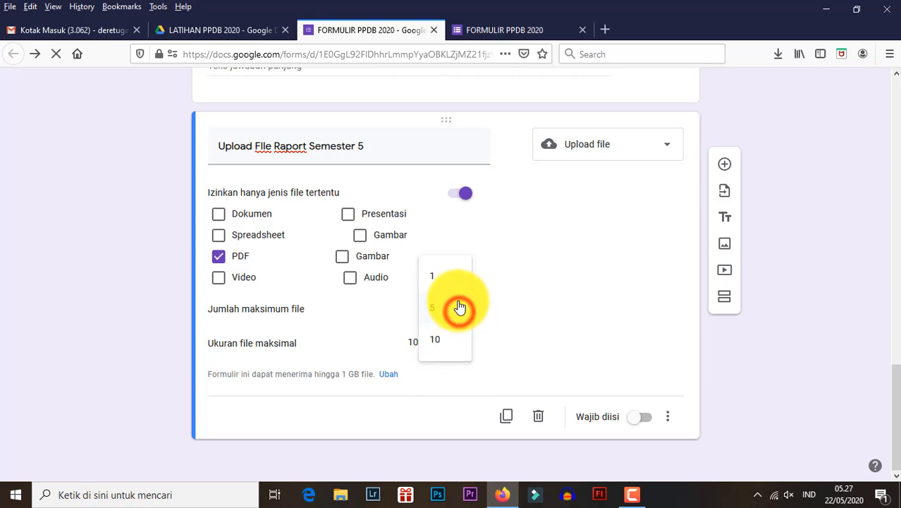
{"action": "left_click", "coordinate": [453, 277]}
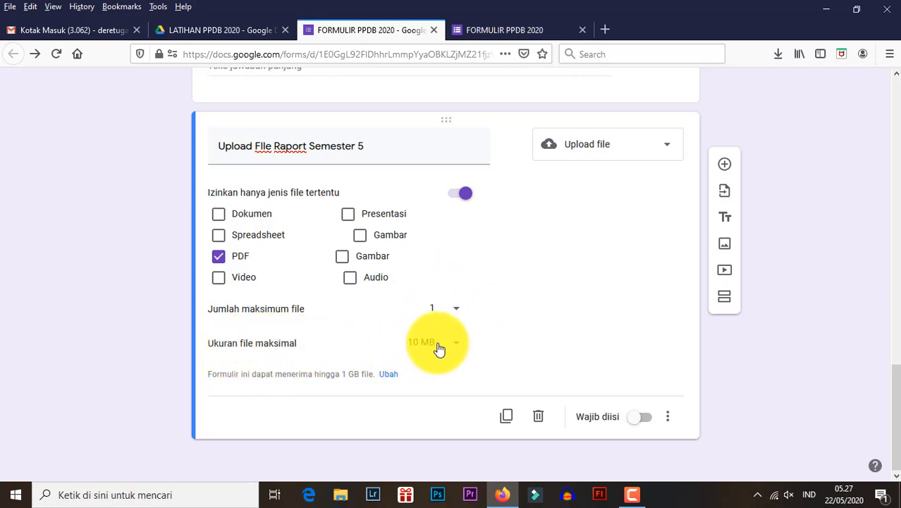
- Set the upload question's maximum file size to 1 MB and review the other size choices without picking one
{"action": "left_click", "coordinate": [452, 347]}
{"action": "left_click", "coordinate": [436, 319]}
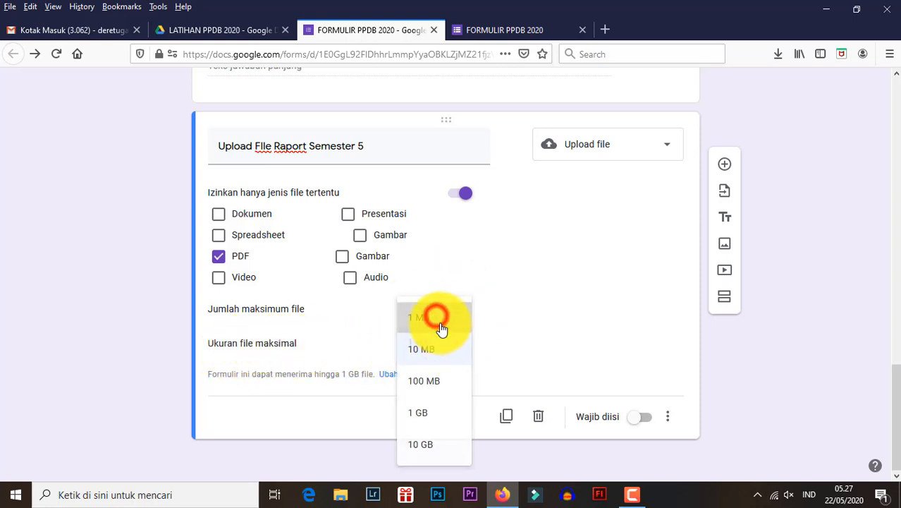
{"action": "left_click", "coordinate": [455, 352]}
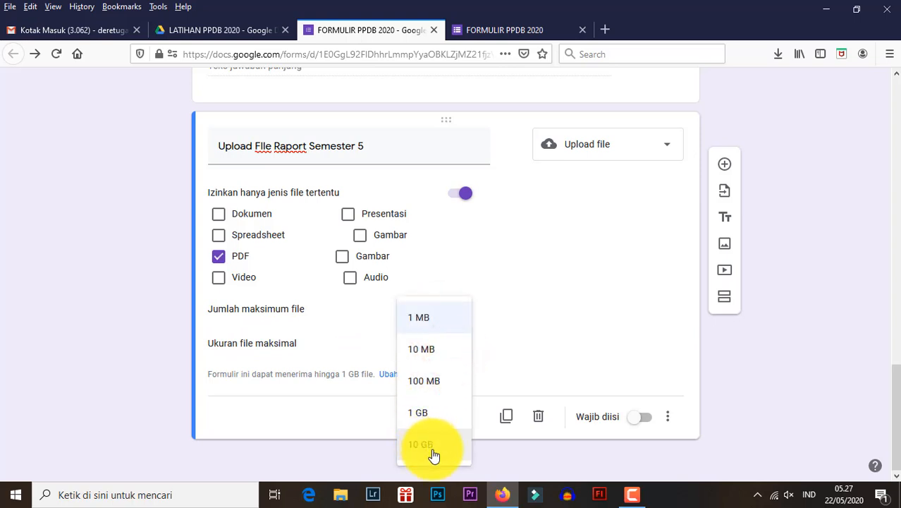
{"action": "left_click", "coordinate": [518, 330]}
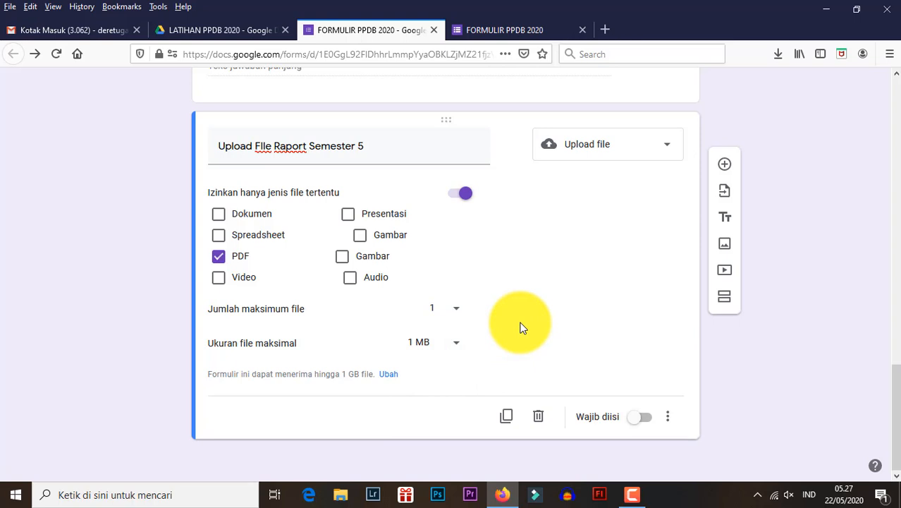
- Switch to the LATIHAN PPDB 2020 folder in Google Drive to check the account's storage usage
{"action": "left_click", "coordinate": [233, 31]}
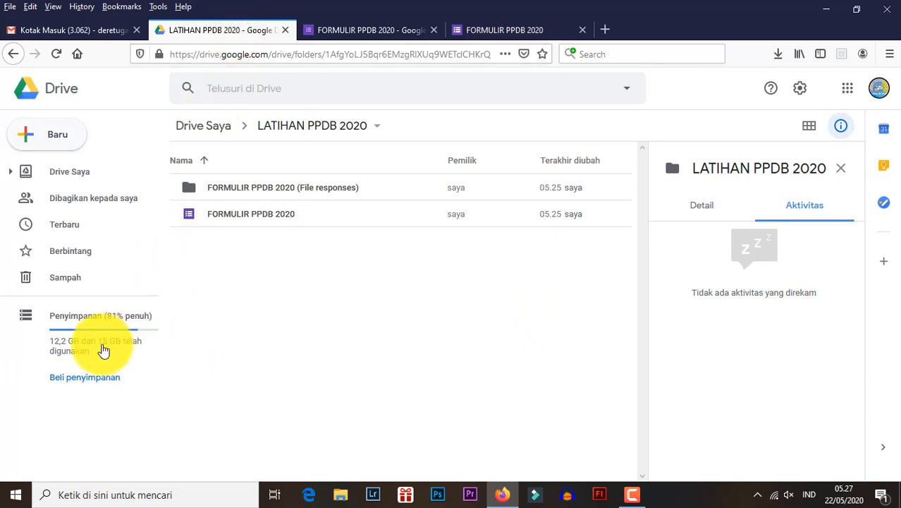
- Return to the form editor, raise the upload question's maximum file size to 10 MB and make the question required
{"action": "left_click", "coordinate": [358, 30]}
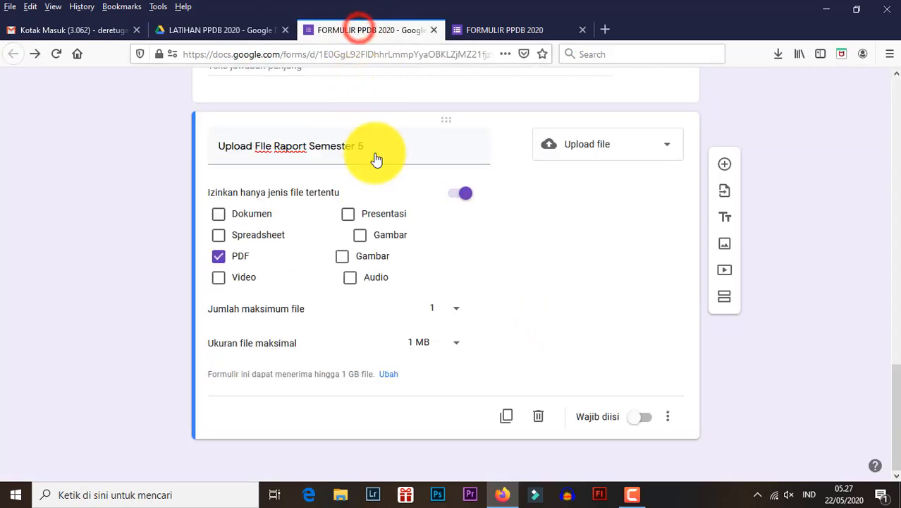
{"action": "left_click", "coordinate": [455, 347]}
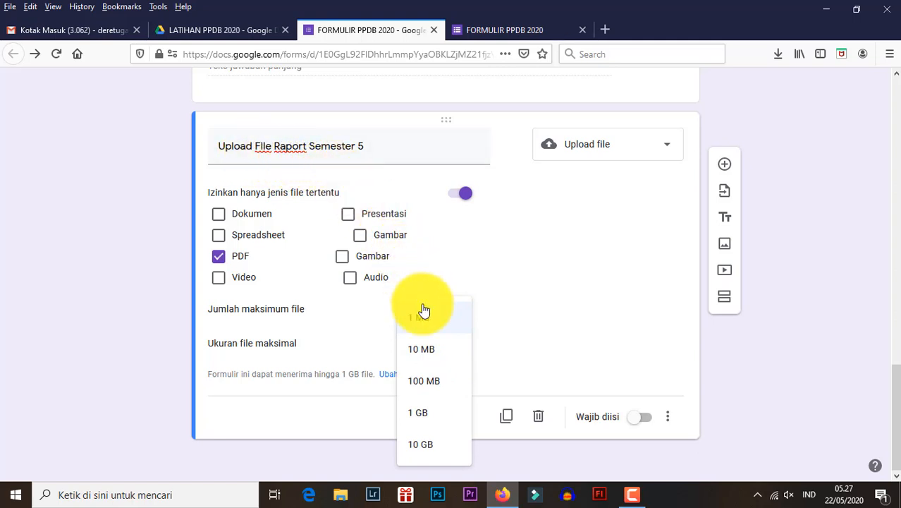
{"action": "left_click", "coordinate": [429, 352]}
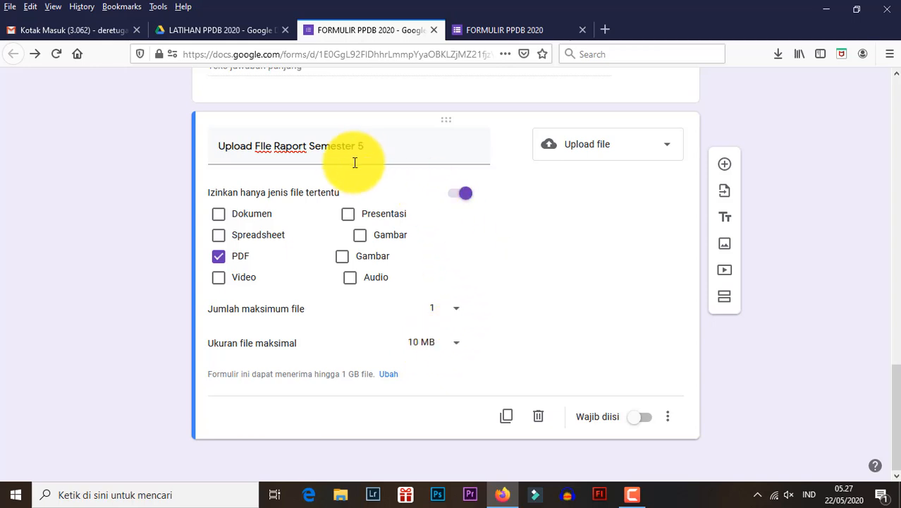
{"action": "left_click", "coordinate": [427, 343]}
{"action": "left_click", "coordinate": [428, 350]}
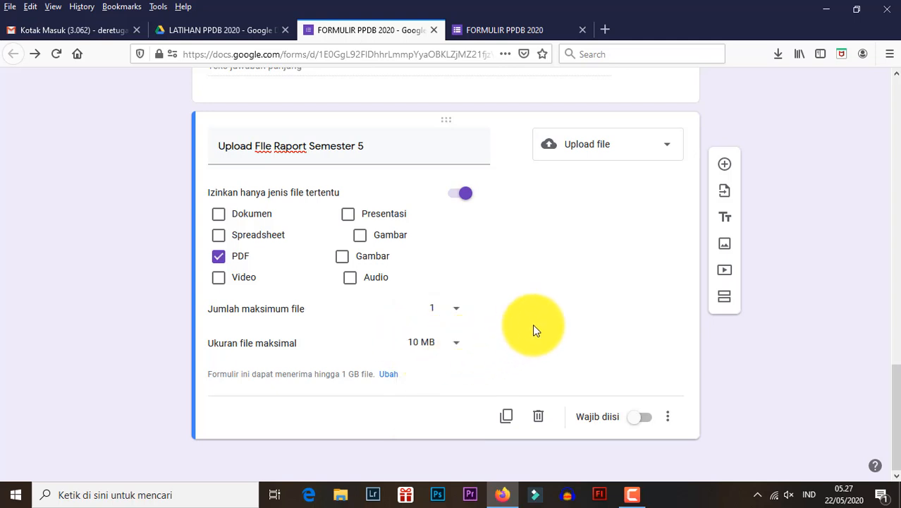
{"action": "left_click", "coordinate": [638, 420]}
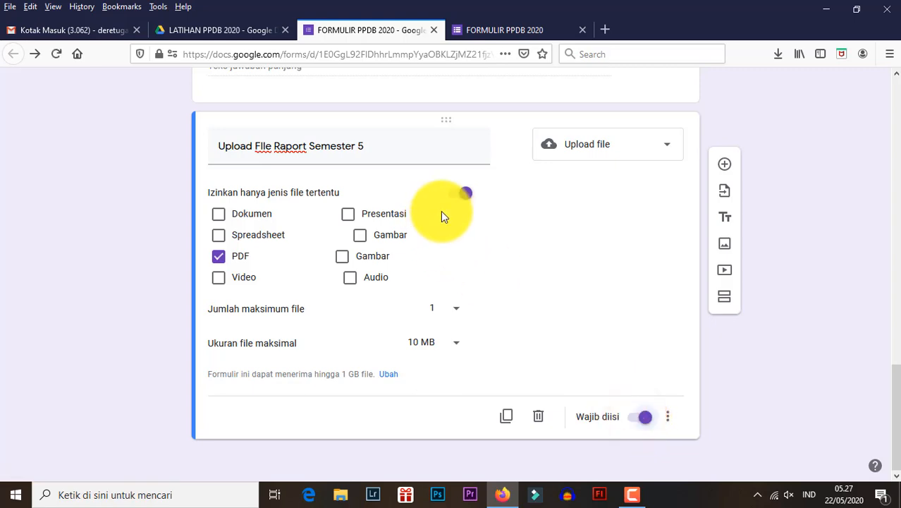
- Reload the form preview, discarding its entered answers, to check the Alamat and report-card upload questions
{"action": "scroll", "coordinate": [474, 122], "scroll_direction": "up", "scroll_amount": 5}
{"action": "left_click", "coordinate": [477, 31]}
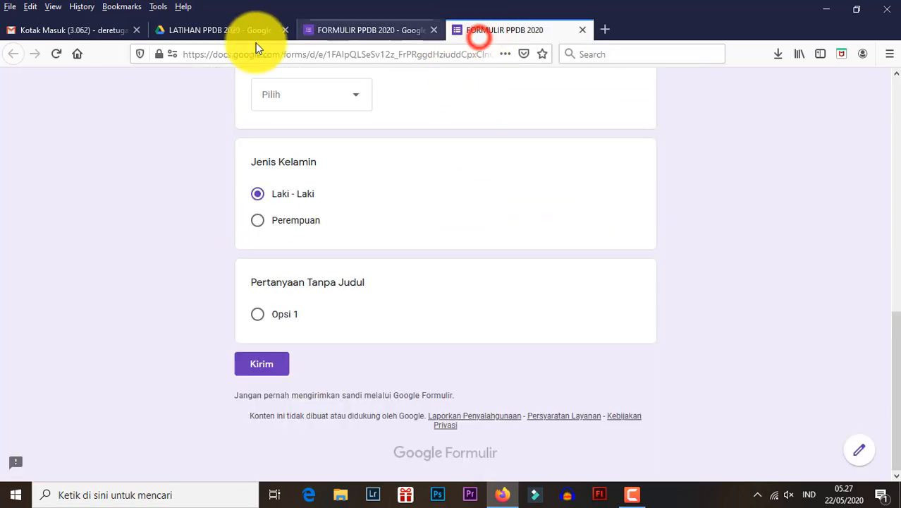
{"action": "left_click", "coordinate": [55, 55]}
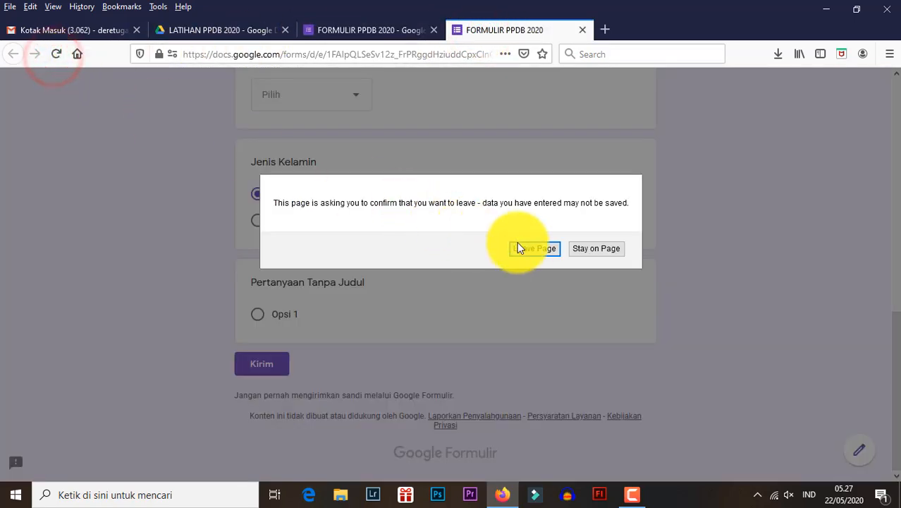
{"action": "left_click", "coordinate": [526, 245]}
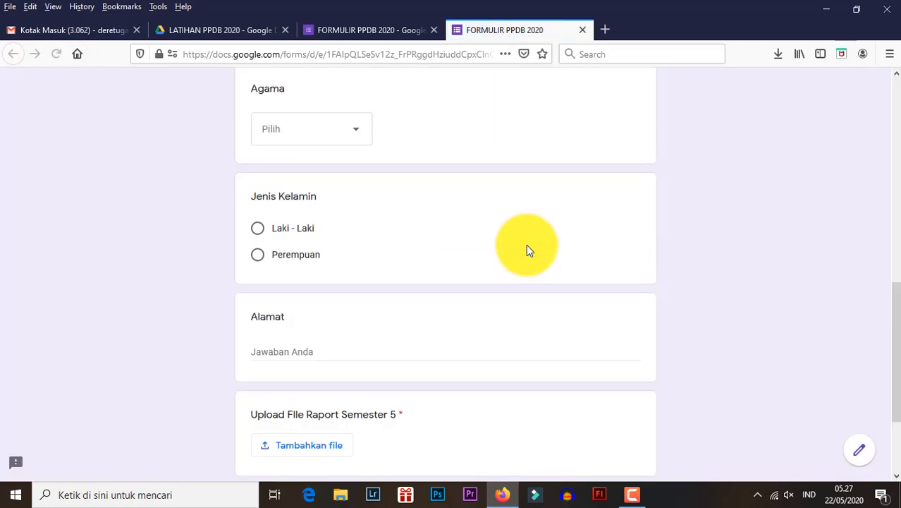
{"action": "scroll", "coordinate": [525, 247], "scroll_direction": "down", "scroll_amount": 3}
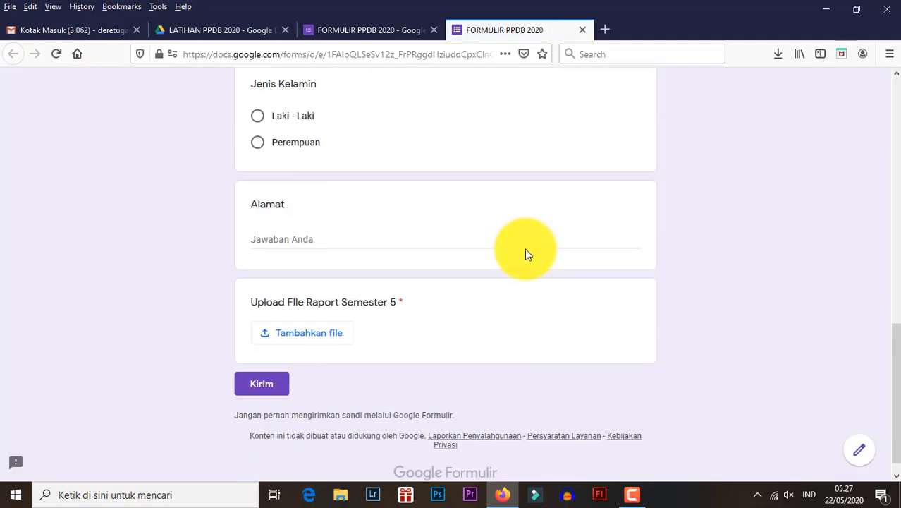
- Test the report-card upload question in the preview by attaching "file tes 1.pdf" from the computer
{"action": "left_click", "coordinate": [309, 319]}
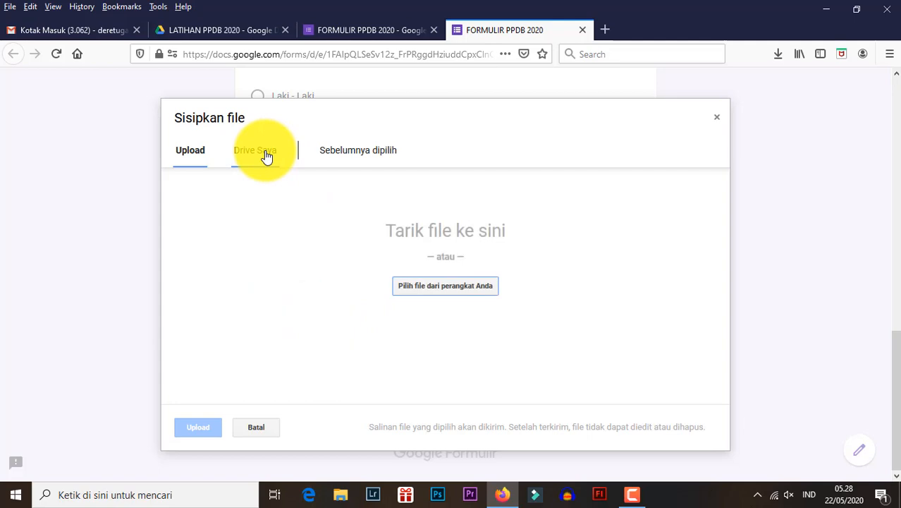
{"action": "left_click", "coordinate": [435, 291]}
{"action": "left_click", "coordinate": [326, 139]}
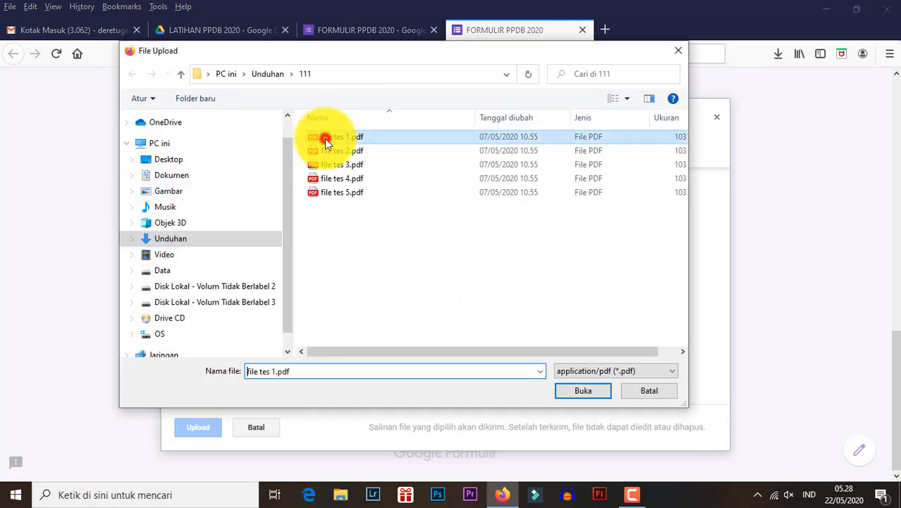
{"action": "double_click", "coordinate": [326, 138]}
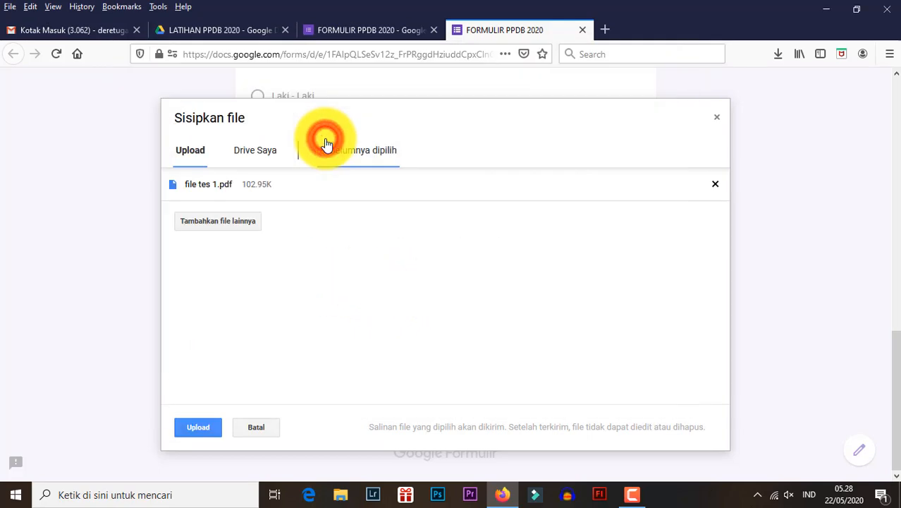
{"action": "left_click", "coordinate": [209, 432]}
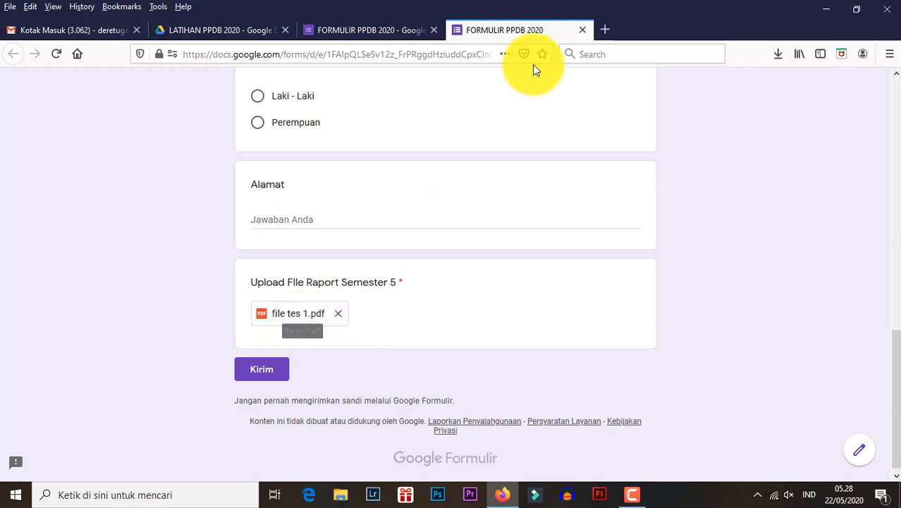
- Back in the form editor, add a checkbox (Kotak Centang) question below the report-card upload question
{"action": "left_click", "coordinate": [350, 26]}
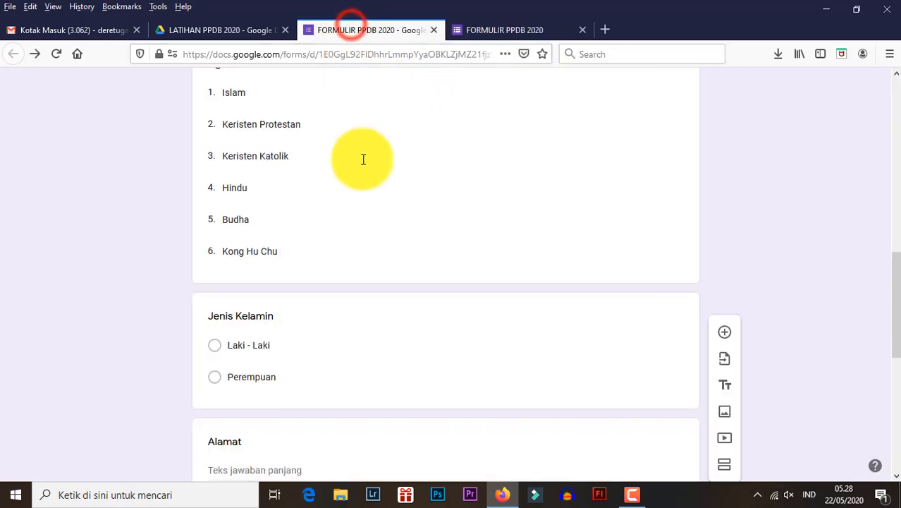
{"action": "scroll", "coordinate": [399, 310], "scroll_direction": "down", "scroll_amount": 5}
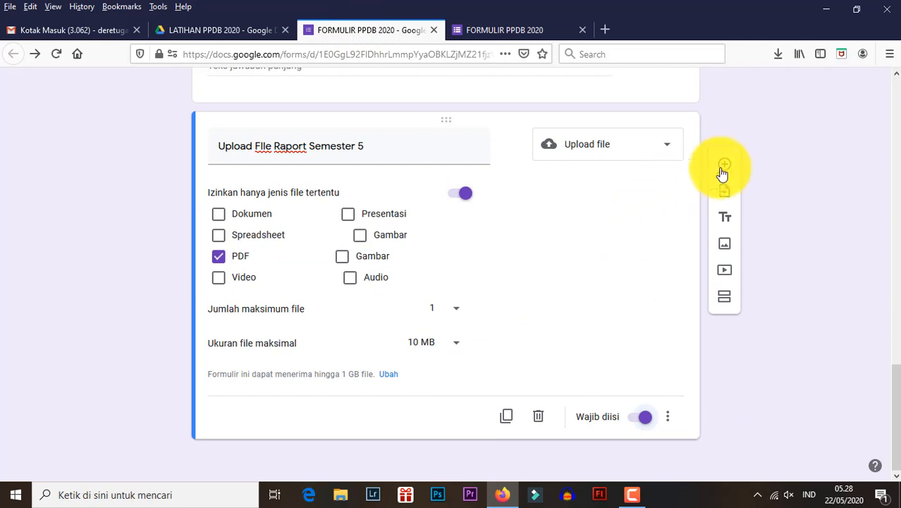
{"action": "left_click", "coordinate": [731, 168]}
{"action": "left_click", "coordinate": [597, 294]}
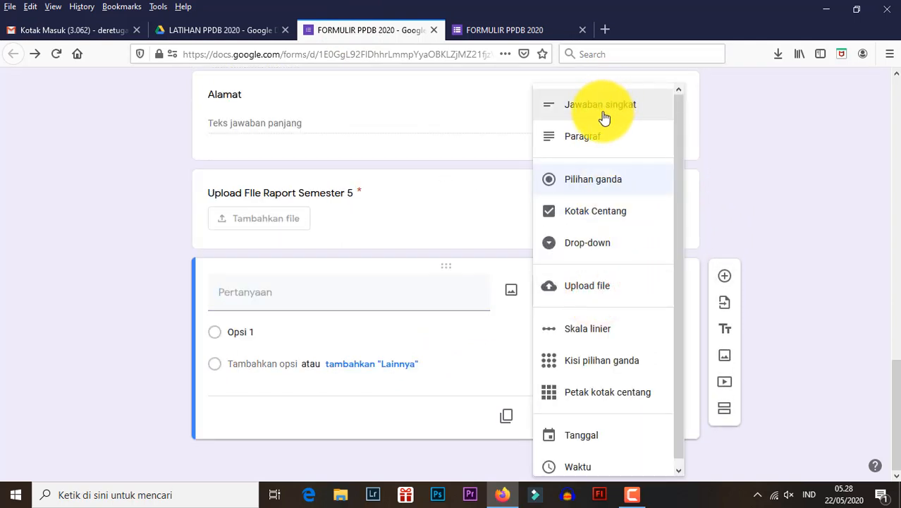
{"action": "left_click", "coordinate": [609, 217]}
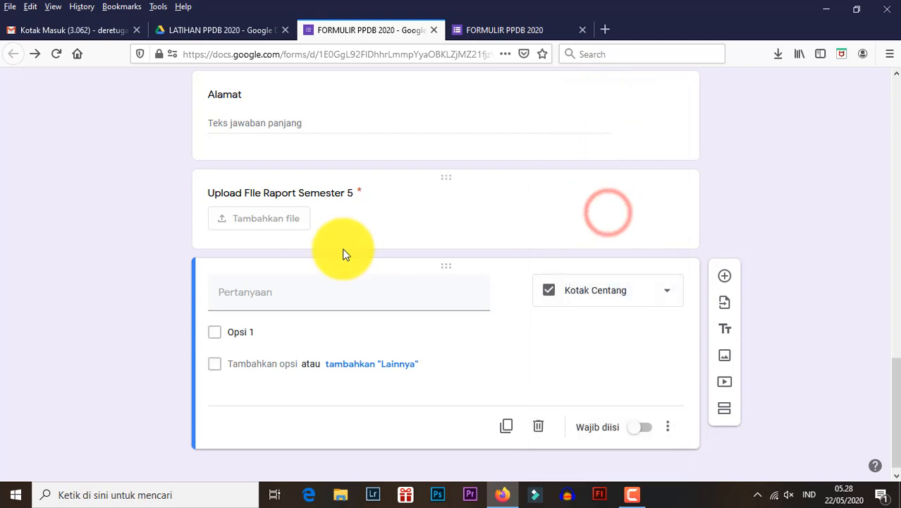
- Set the checkbox question's option to "Data yang saya isi adalah benar data saya. Jika ditemukan data yang tidak sesuai maka saya siap untuk tidak diterima."
{"action": "left_click", "coordinate": [317, 289]}
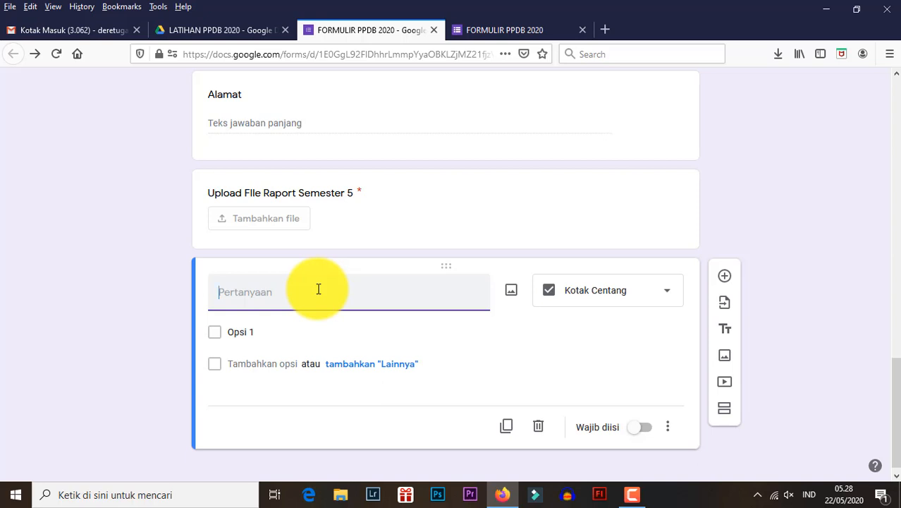
{"action": "left_click", "coordinate": [289, 329]}
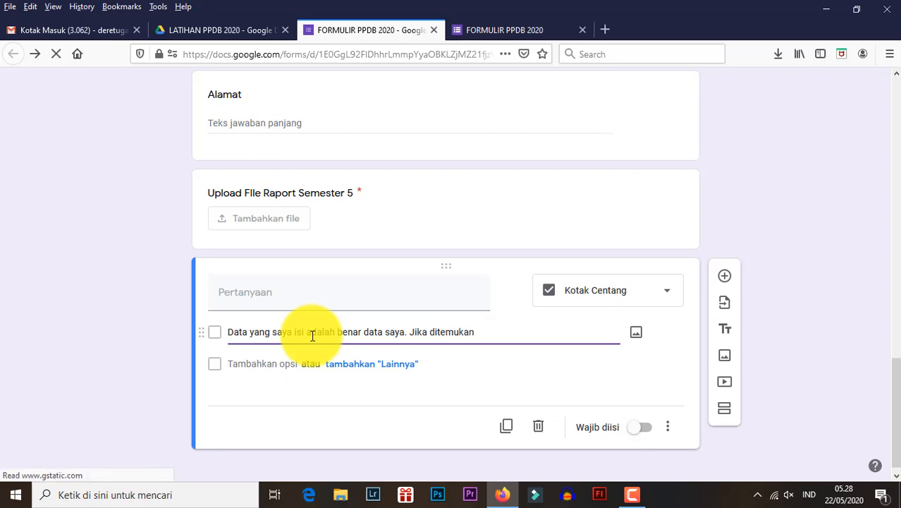
{"action": "type", "text": "data yang tidak sesuai maka s"}
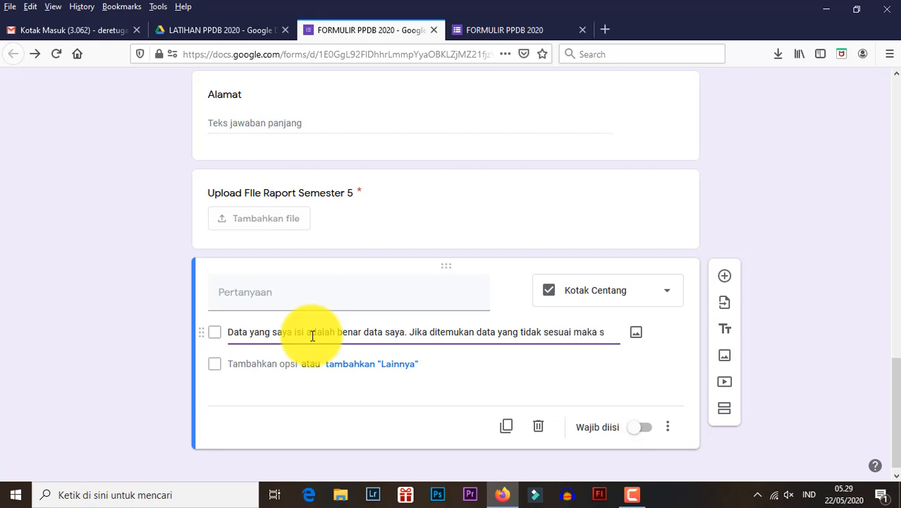
{"action": "type", "text": "aya si"}
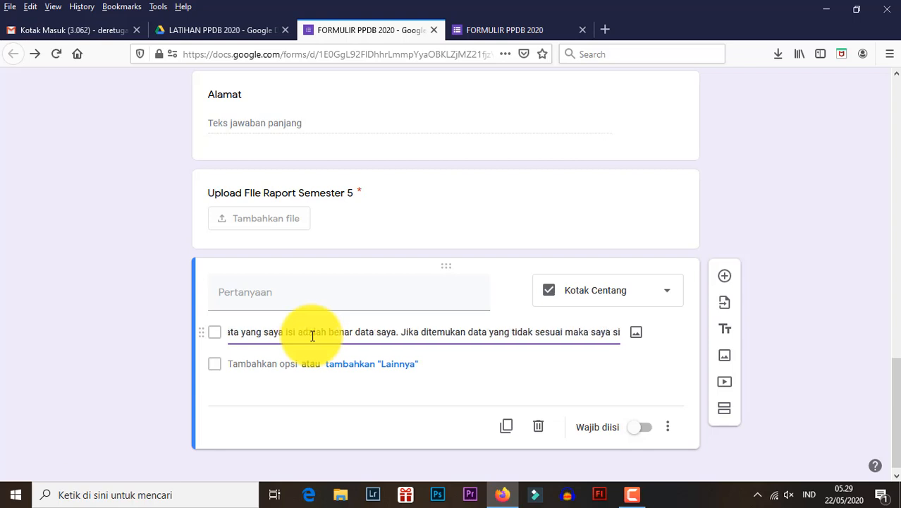
{"action": "type", "text": "a["}
{"action": "key", "text": "BackSpace"}
{"action": "type", "text": "p unjtuk"}
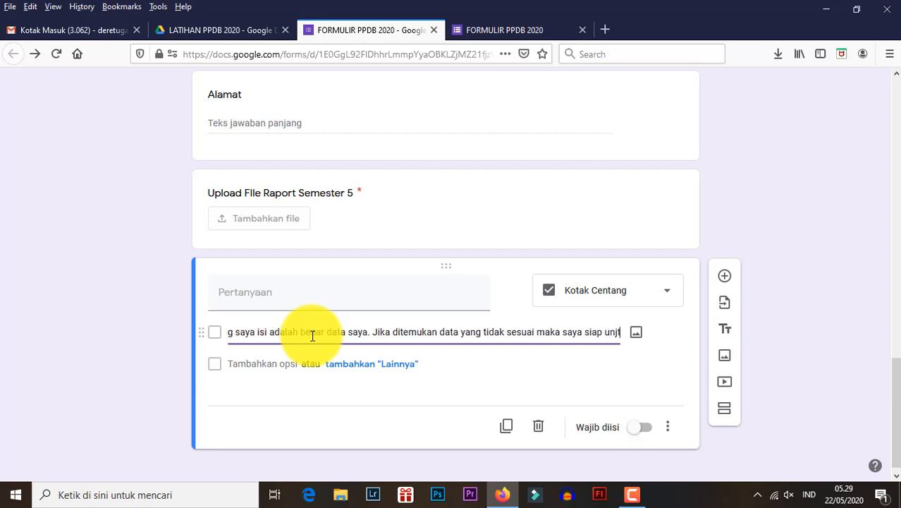
{"action": "key", "text": "BackSpace"}
{"action": "key", "text": "BackSpace"}
{"action": "key", "text": "BackSpace"}
{"action": "key", "text": "BackSpace"}
{"action": "key", "text": "BackSpace"}
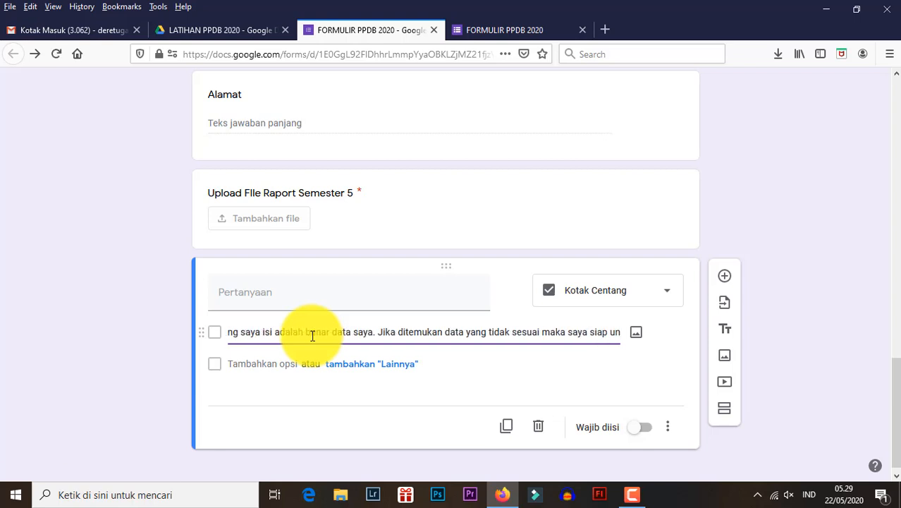
{"action": "type", "text": "k"}
{"action": "key", "text": "BackSpace"}
{"action": "type", "text": "tuk"}
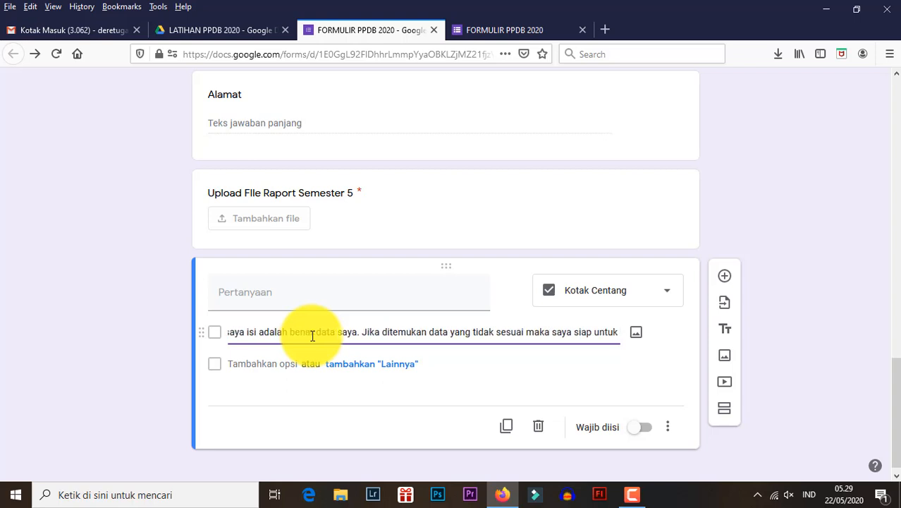
{"action": "type", "text": " tidak diter"}
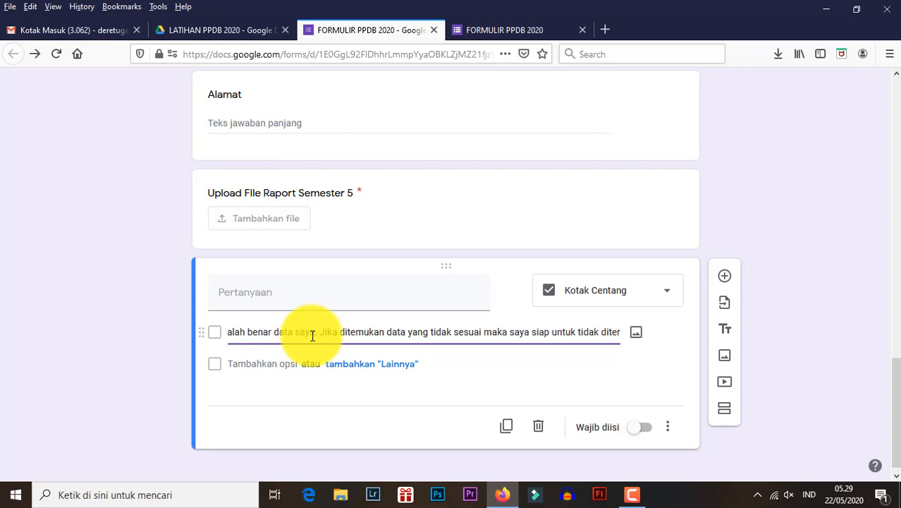
{"action": "type", "text": "ima."}
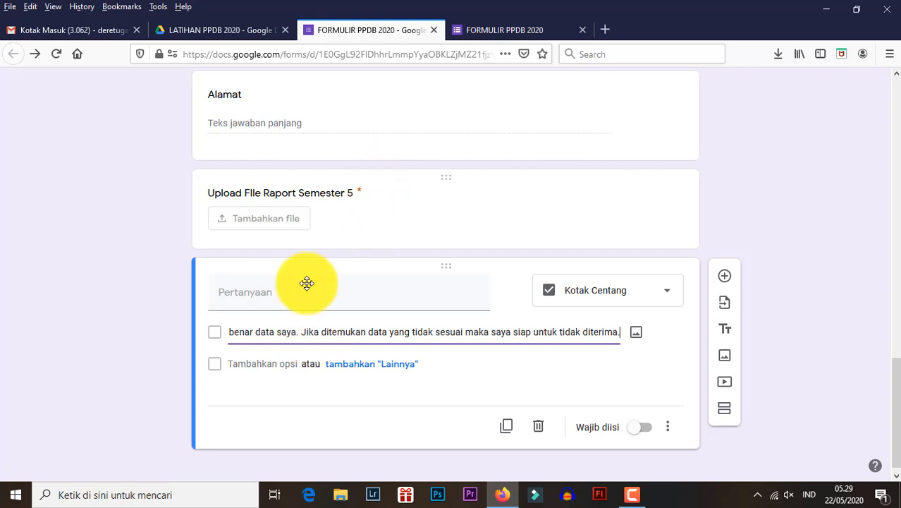
{"action": "left_click", "coordinate": [237, 289]}
{"action": "triple_click", "coordinate": [237, 328]}
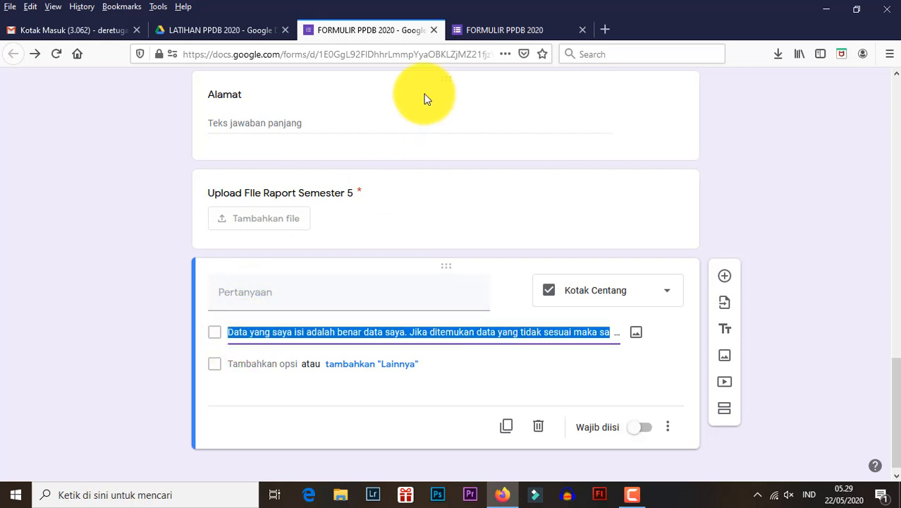
- Reload the form preview without keeping its answers and test the declaration checkbox by ticking it
{"action": "left_click", "coordinate": [457, 30]}
{"action": "left_click", "coordinate": [58, 53]}
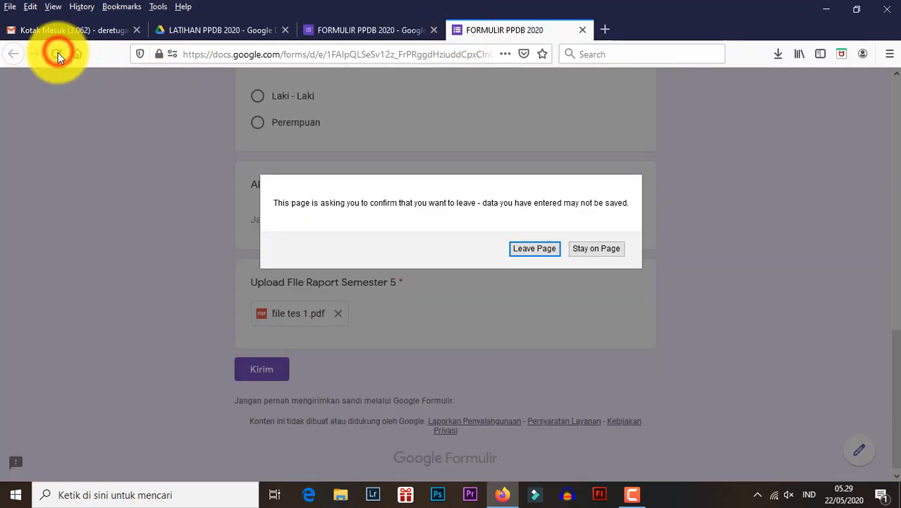
{"action": "left_click", "coordinate": [536, 249]}
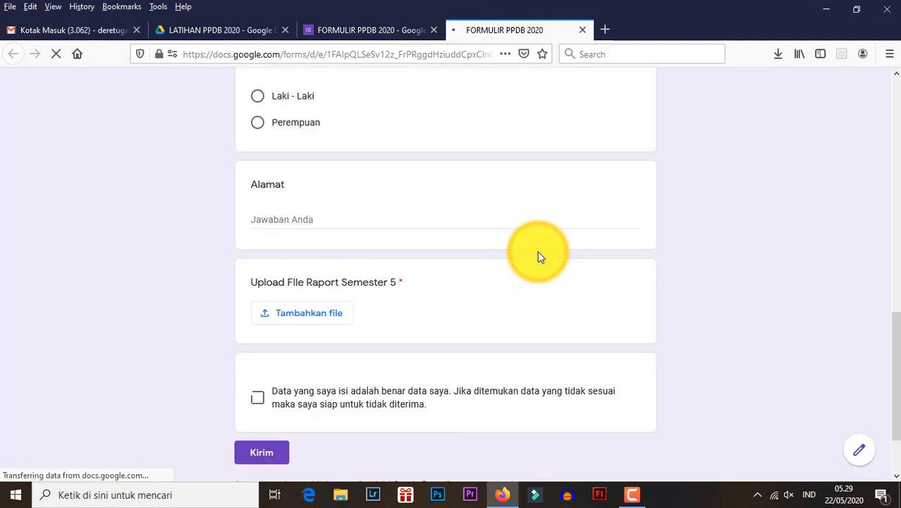
{"action": "scroll", "coordinate": [522, 275], "scroll_direction": "down", "scroll_amount": 3}
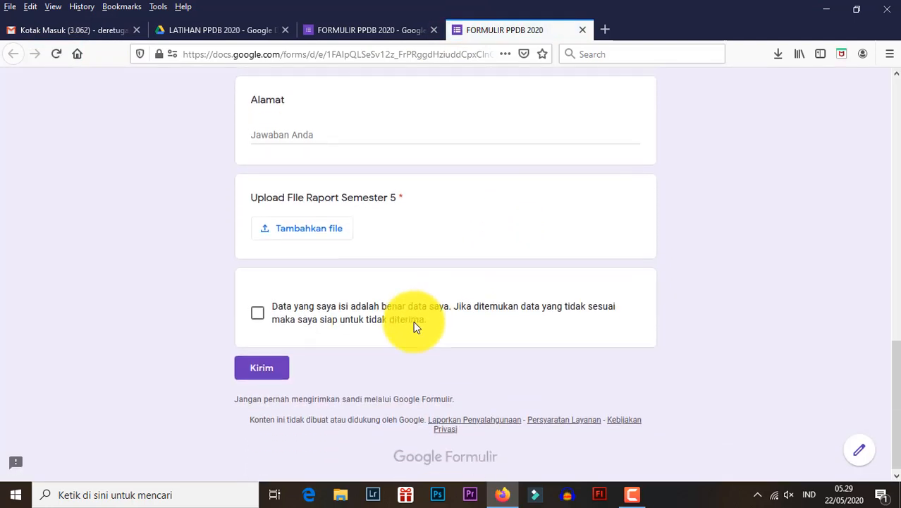
{"action": "left_click", "coordinate": [258, 310]}
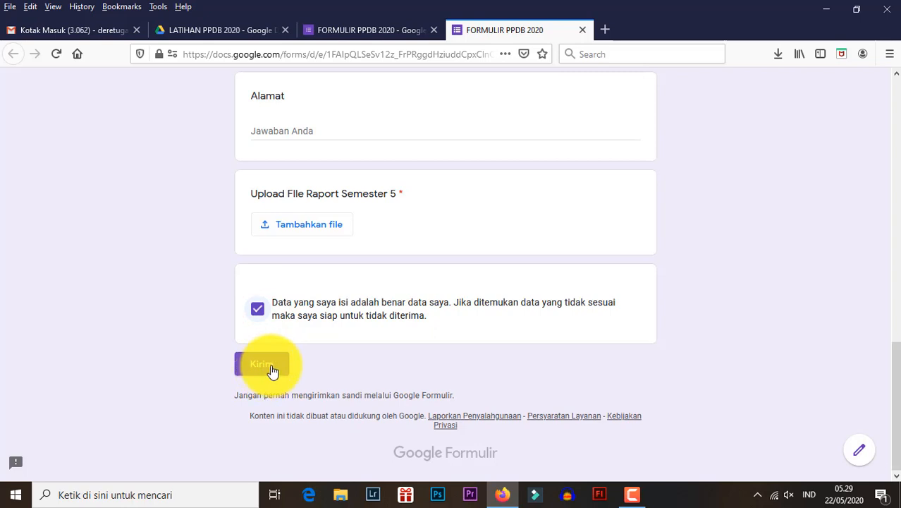
- Return to the form editor and make the declaration checkbox question required
{"action": "left_click", "coordinate": [332, 29]}
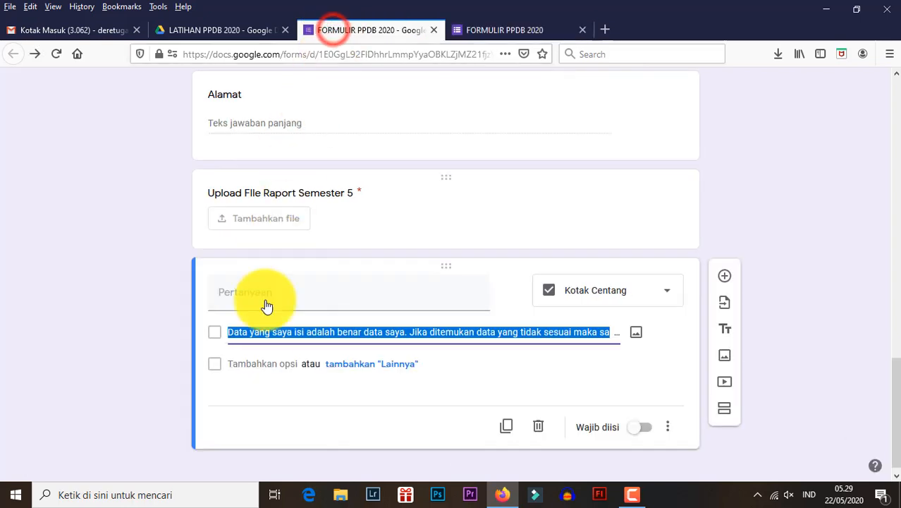
{"action": "left_click", "coordinate": [261, 333]}
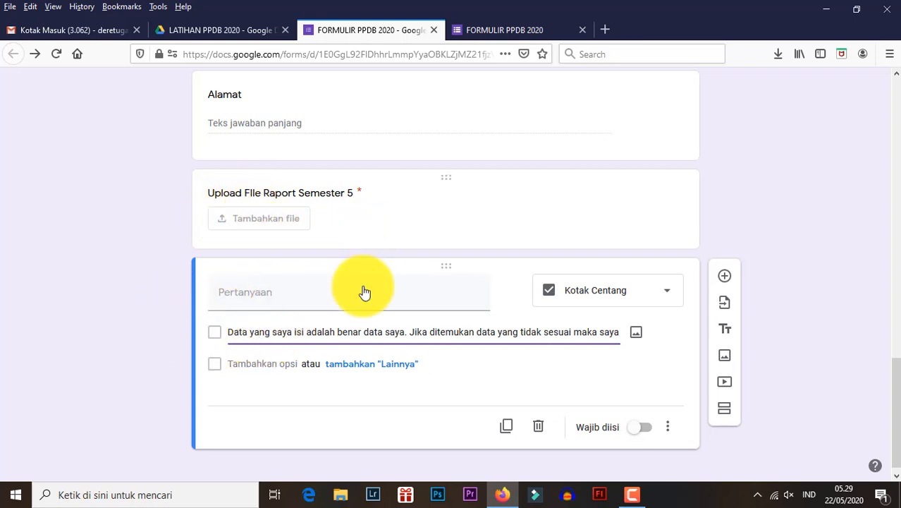
{"action": "left_click", "coordinate": [472, 32]}
{"action": "left_click", "coordinate": [363, 31]}
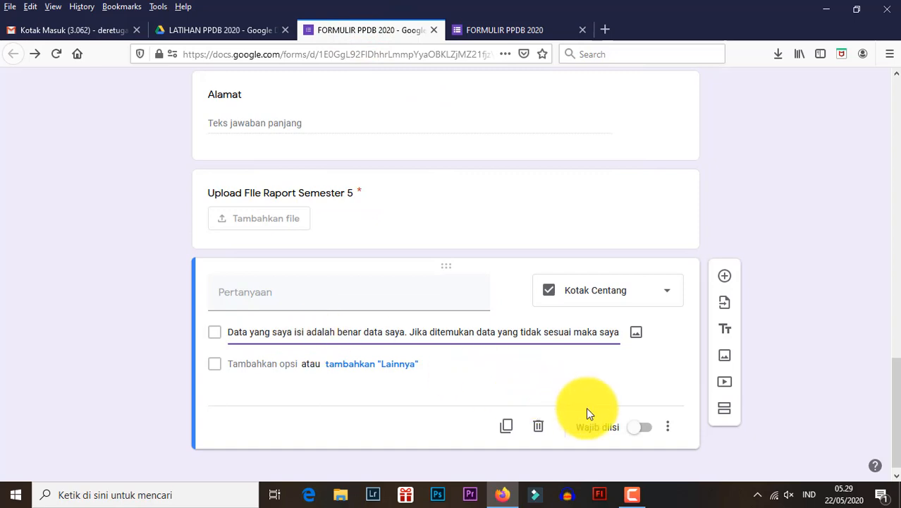
{"action": "left_click", "coordinate": [640, 428]}
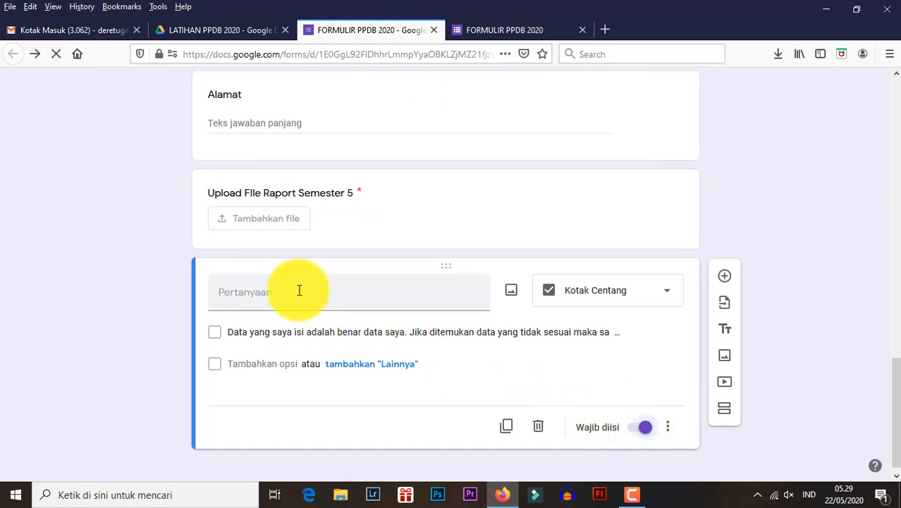
- Review all the questions from top to bottom in the form editor, and look over the form preview
{"action": "scroll", "coordinate": [300, 289], "scroll_direction": "up", "scroll_amount": 15}
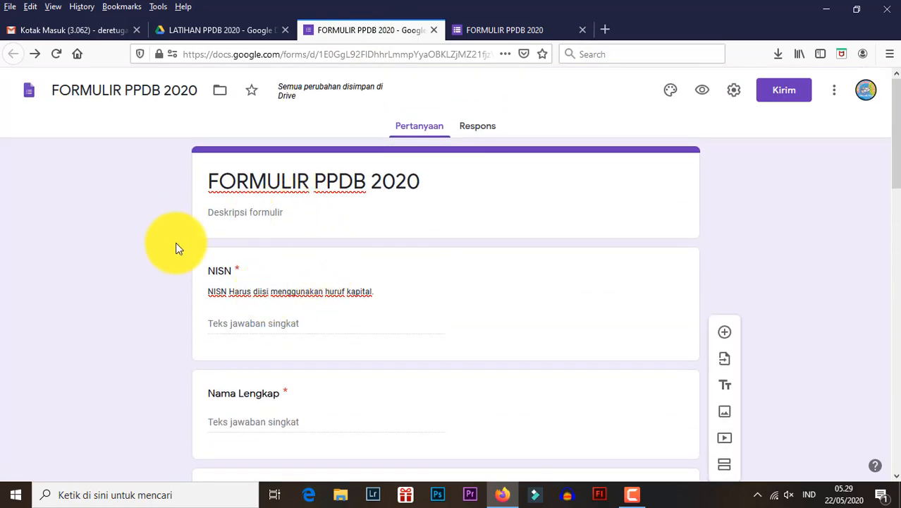
{"action": "scroll", "coordinate": [179, 258], "scroll_direction": "down", "scroll_amount": 15}
{"action": "scroll", "coordinate": [189, 275], "scroll_direction": "up", "scroll_amount": 8}
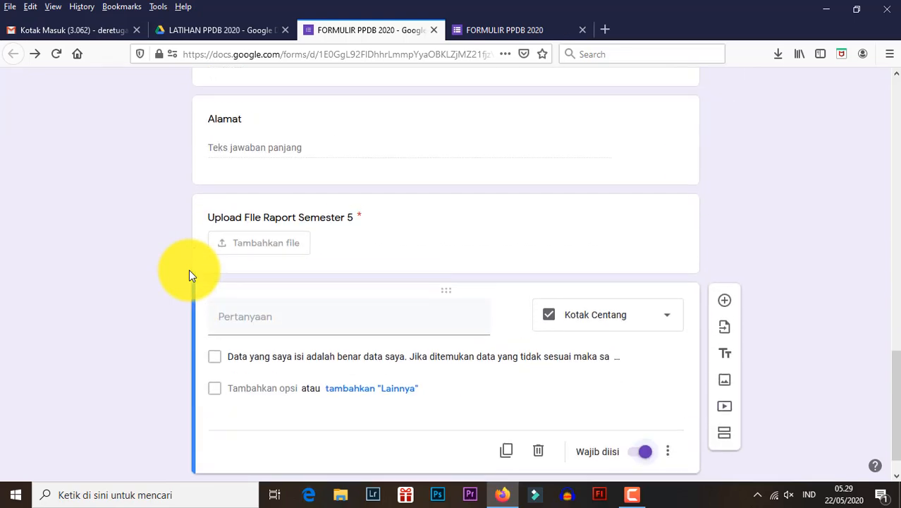
{"action": "scroll", "coordinate": [189, 271], "scroll_direction": "up", "scroll_amount": 10}
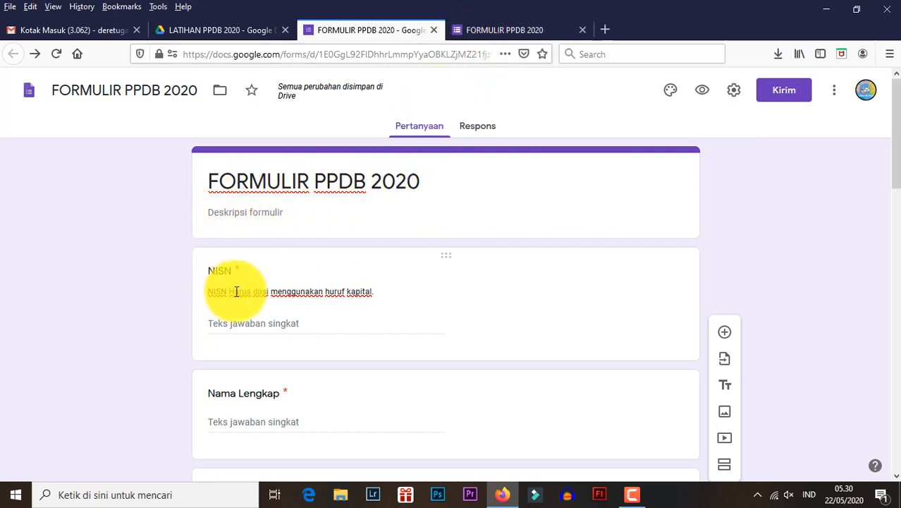
{"action": "left_click", "coordinate": [485, 33]}
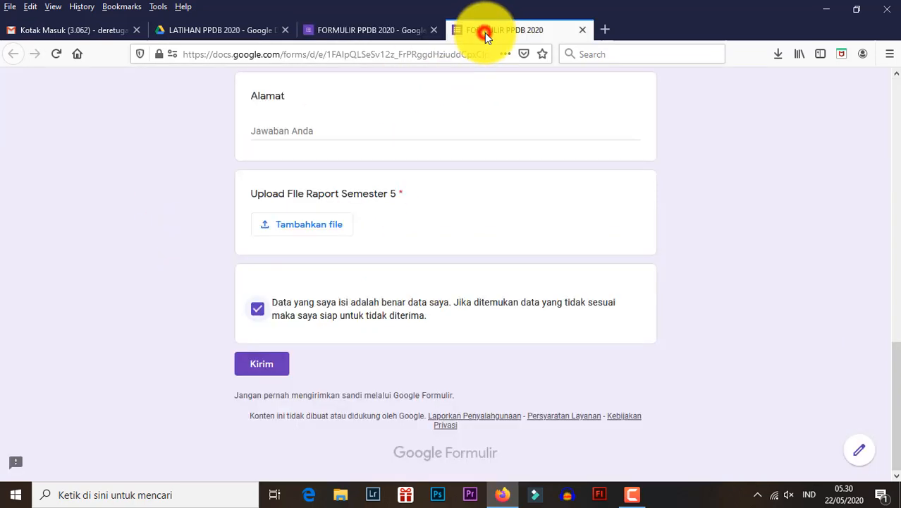
{"action": "scroll", "coordinate": [351, 248], "scroll_direction": "up", "scroll_amount": 15}
{"action": "scroll", "coordinate": [354, 256], "scroll_direction": "up", "scroll_amount": 1}
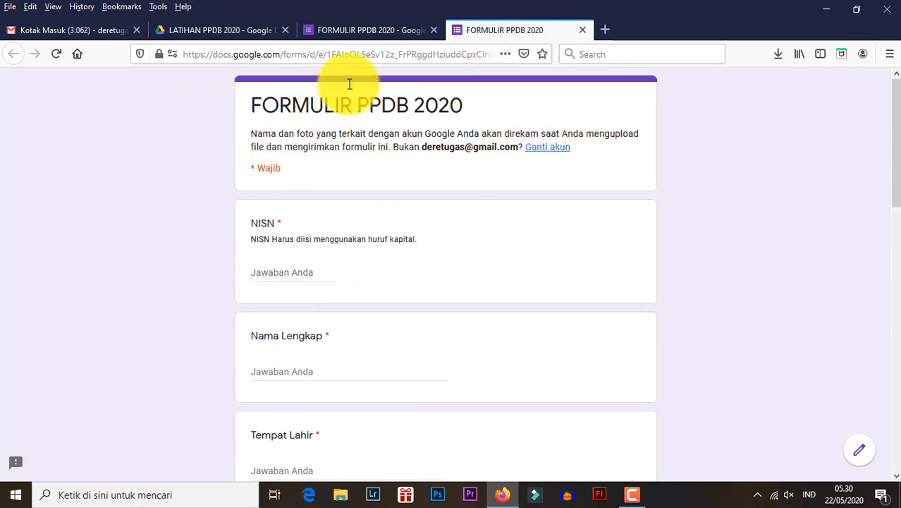
- Back in the form editor, insert the colorful candy image from the Kantor dan Sekolah themes as the form's header
{"action": "left_click", "coordinate": [370, 30]}
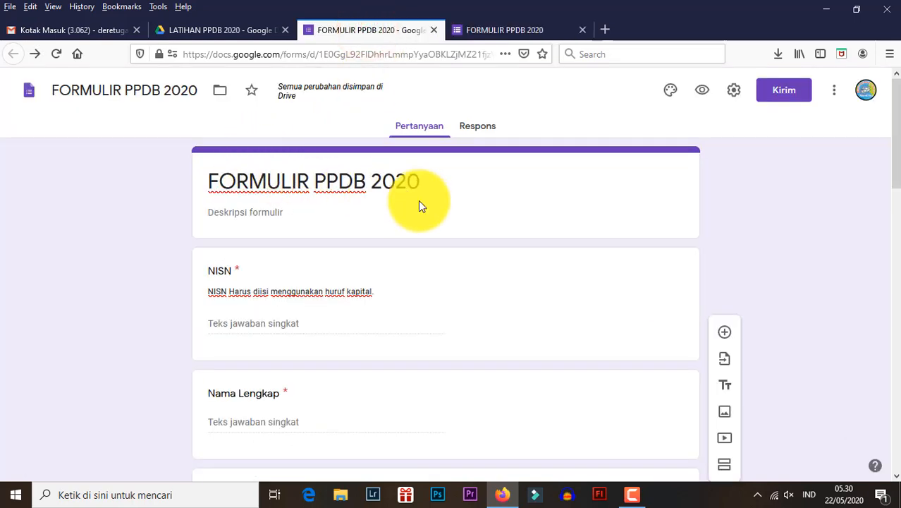
{"action": "left_click", "coordinate": [668, 94]}
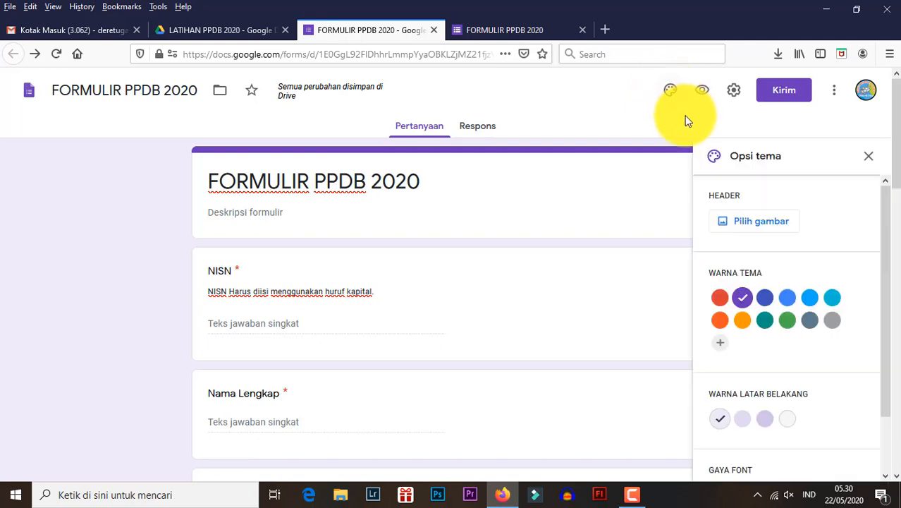
{"action": "left_click", "coordinate": [740, 223]}
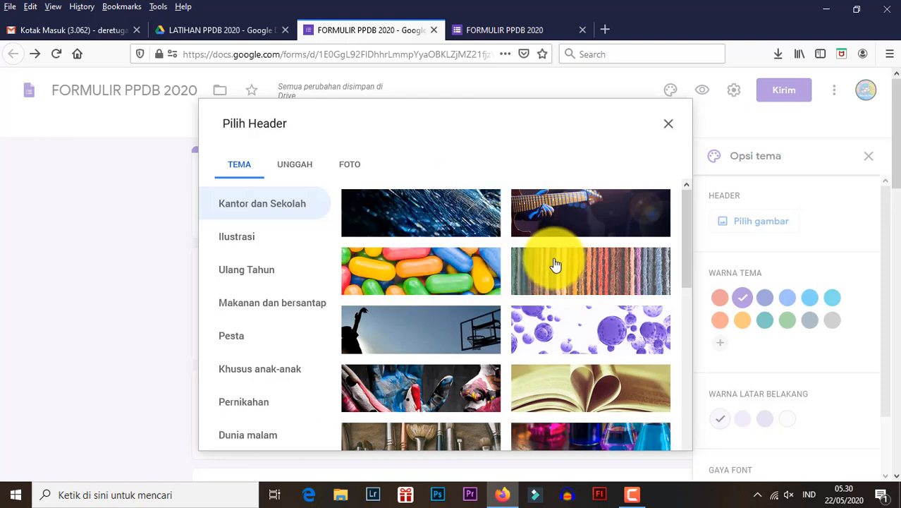
{"action": "left_click", "coordinate": [452, 277]}
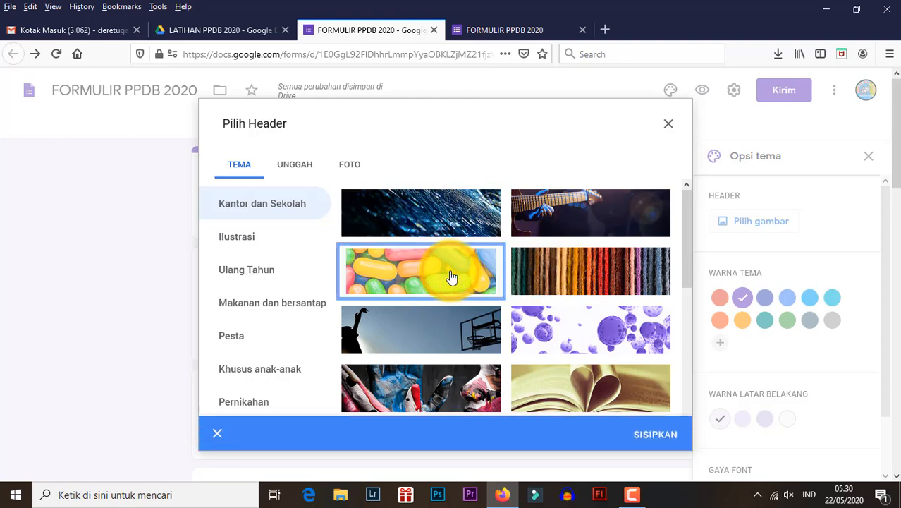
{"action": "left_click", "coordinate": [647, 438]}
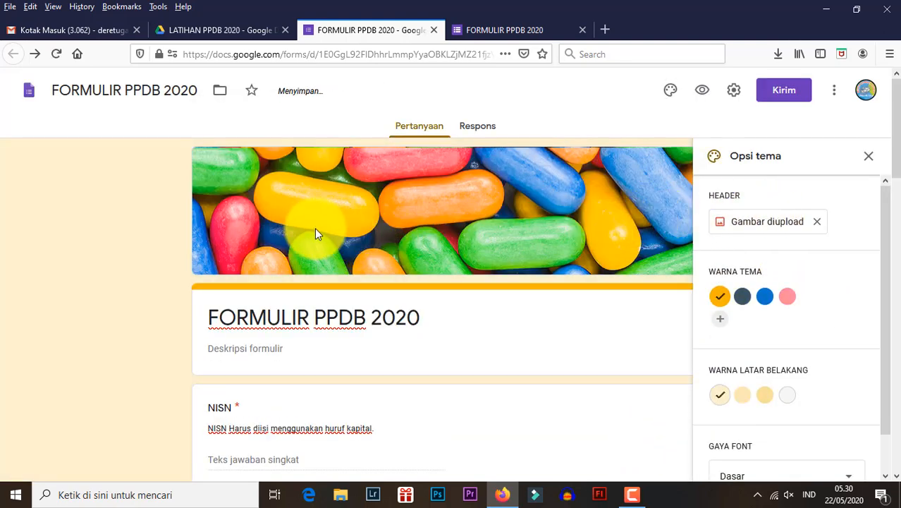
- Reload the form preview to check the candy header image
{"action": "left_click", "coordinate": [537, 29]}
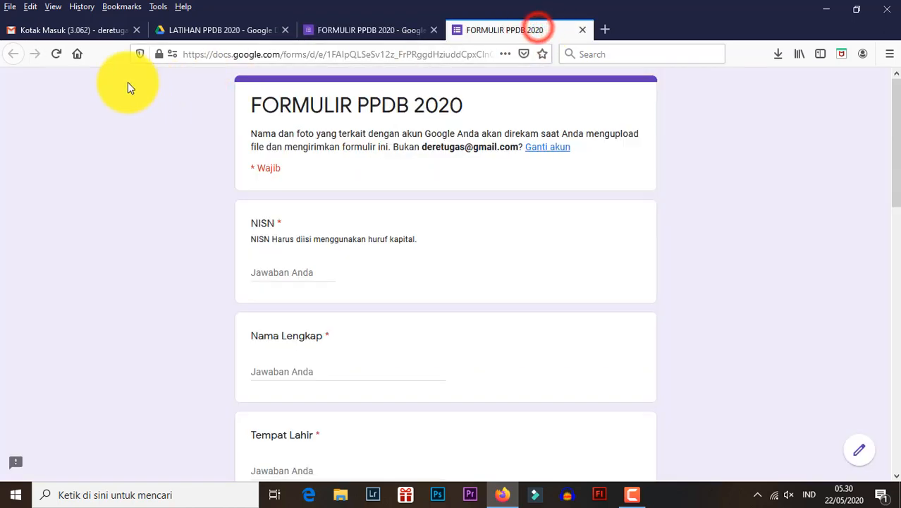
{"action": "left_click", "coordinate": [56, 55]}
{"action": "left_click", "coordinate": [538, 252]}
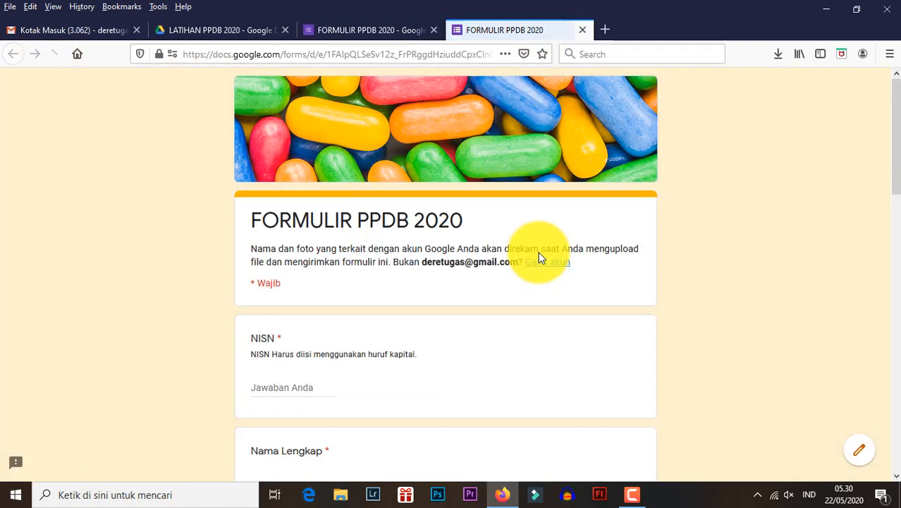
- In the form editor, replace the candy header with the guitar player image from the Kantor dan Sekolah themes
{"action": "left_click", "coordinate": [369, 30]}
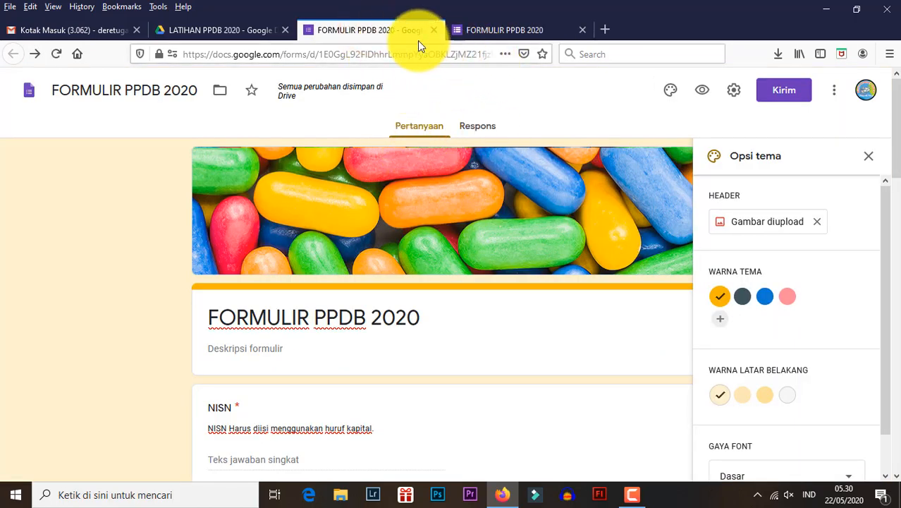
{"action": "left_click", "coordinate": [817, 224]}
{"action": "left_click", "coordinate": [752, 223]}
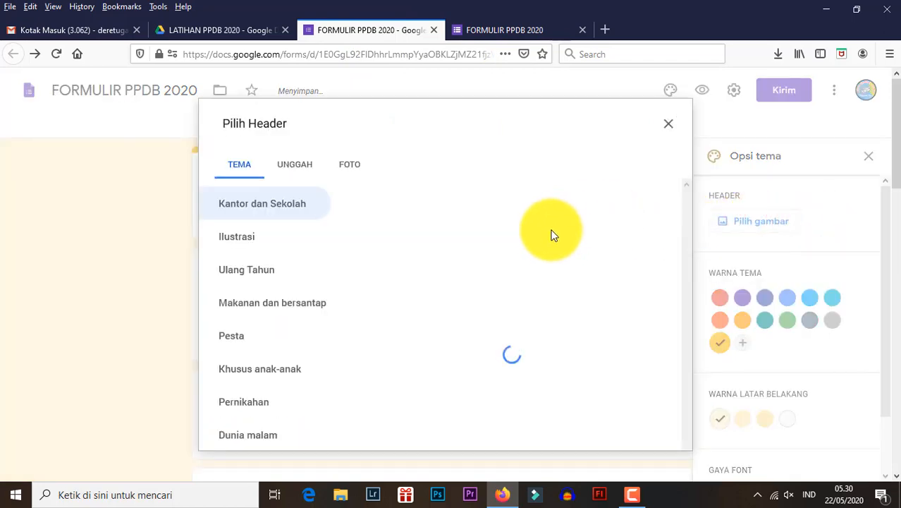
{"action": "left_click", "coordinate": [554, 225]}
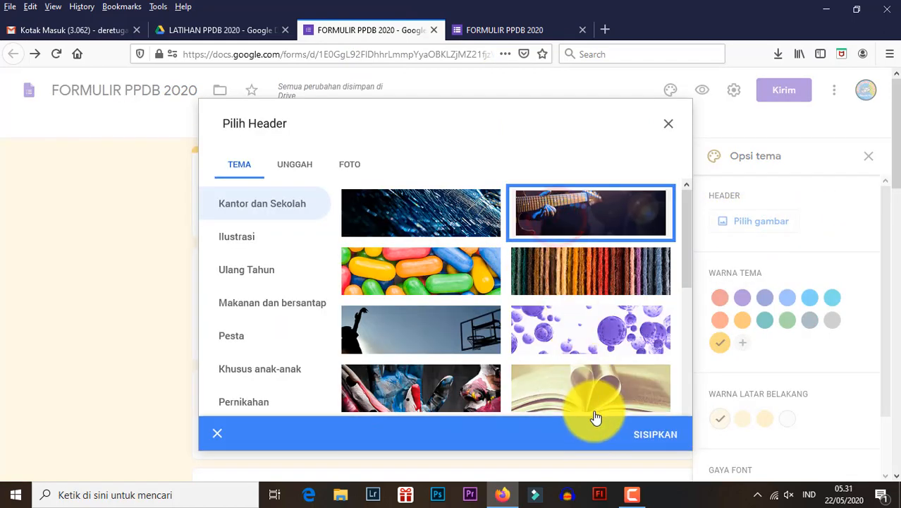
{"action": "left_click", "coordinate": [646, 443]}
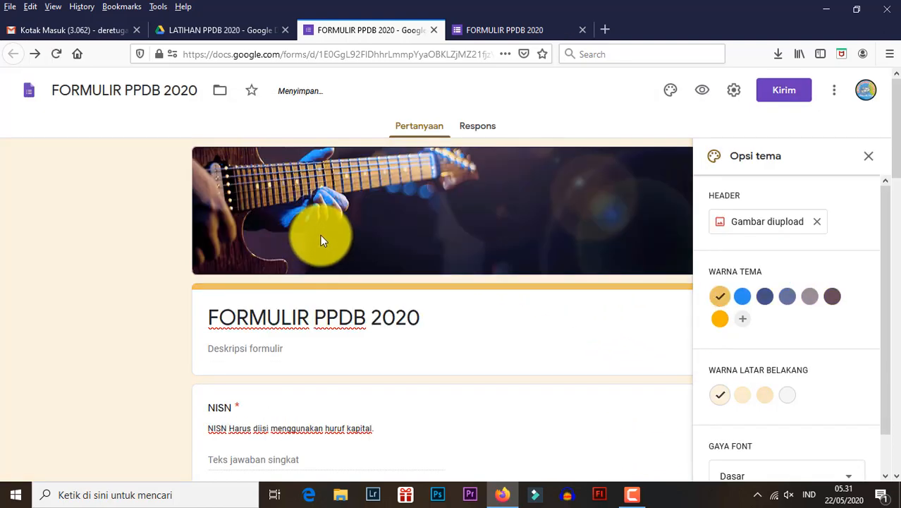
- Reload the form preview and look over the form with the guitar header
{"action": "left_click", "coordinate": [479, 29]}
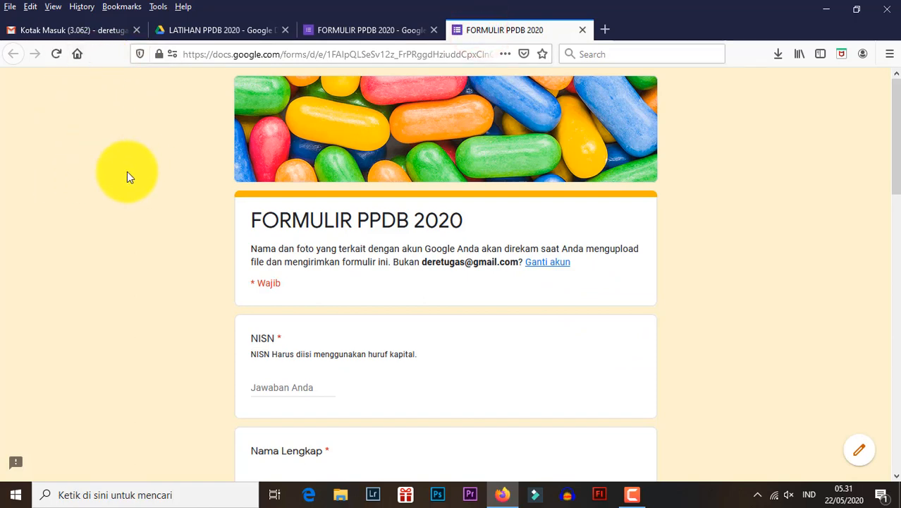
{"action": "left_click", "coordinate": [53, 53]}
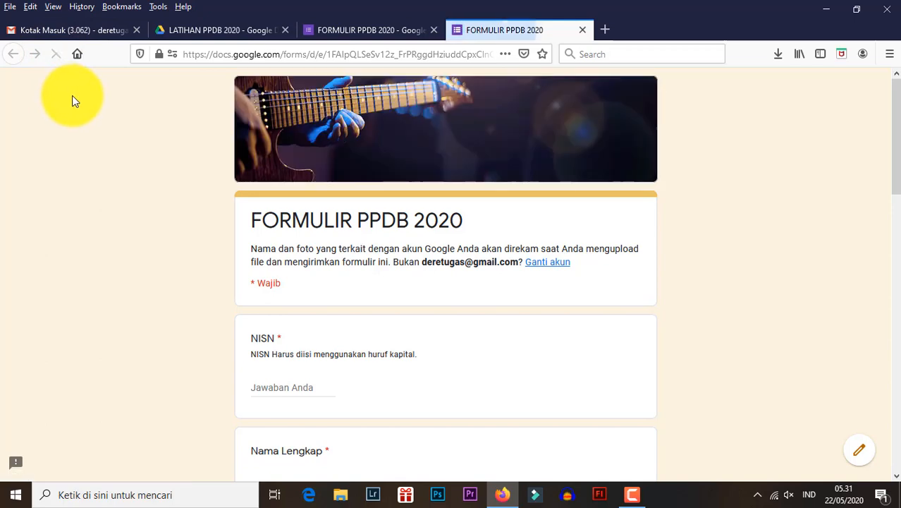
{"action": "scroll", "coordinate": [470, 167], "scroll_direction": "down", "scroll_amount": 2}
{"action": "scroll", "coordinate": [469, 167], "scroll_direction": "down", "scroll_amount": 2}
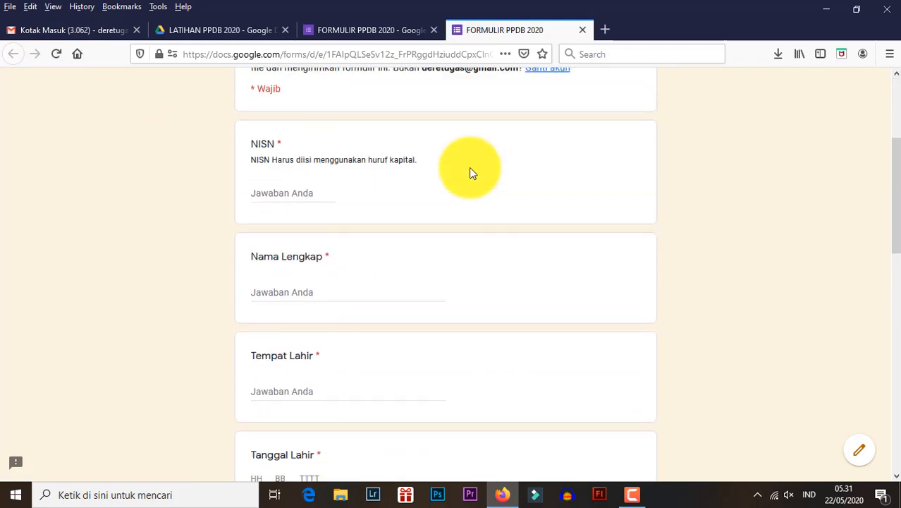
{"action": "scroll", "coordinate": [470, 167], "scroll_direction": "up", "scroll_amount": 3}
- In the form editor, set the theme color to bright blue with the second-lightest blue background, and reload the preview to check it
{"action": "left_click", "coordinate": [378, 40]}
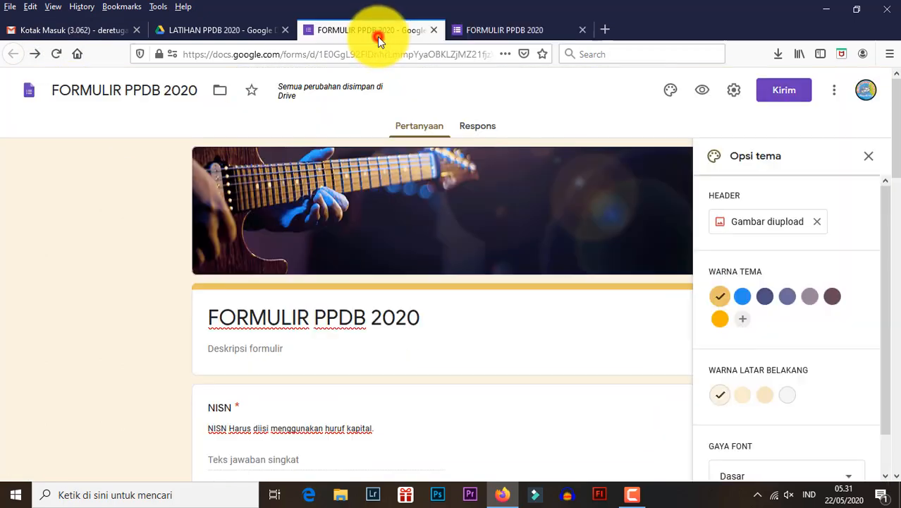
{"action": "left_click", "coordinate": [744, 299]}
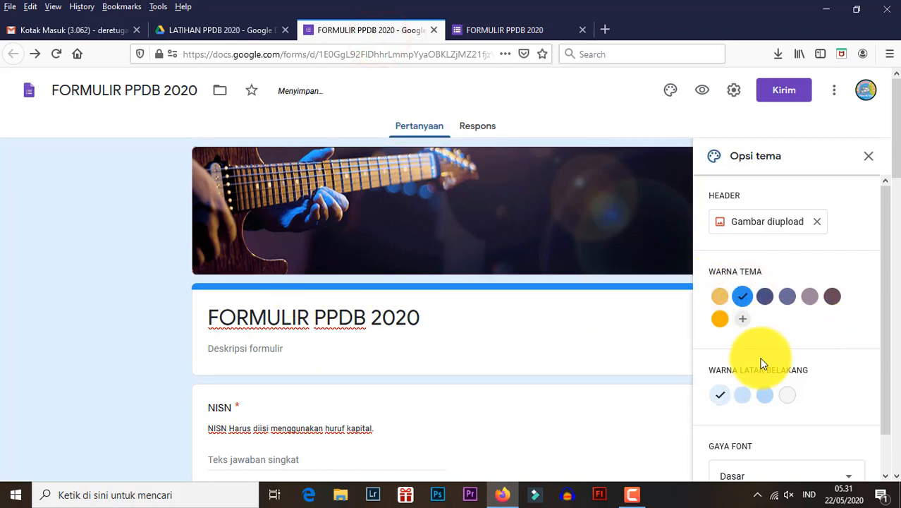
{"action": "scroll", "coordinate": [759, 364], "scroll_direction": "down", "scroll_amount": 1}
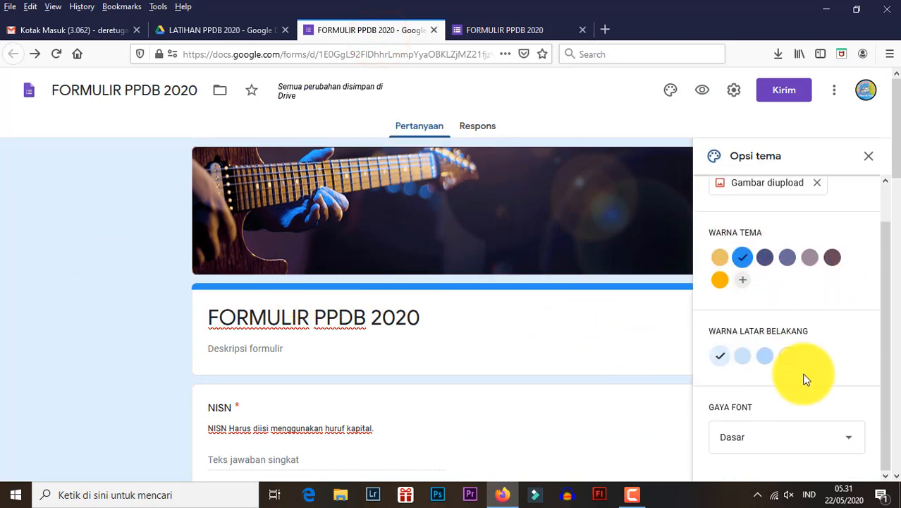
{"action": "left_click", "coordinate": [788, 355]}
{"action": "left_click", "coordinate": [744, 357]}
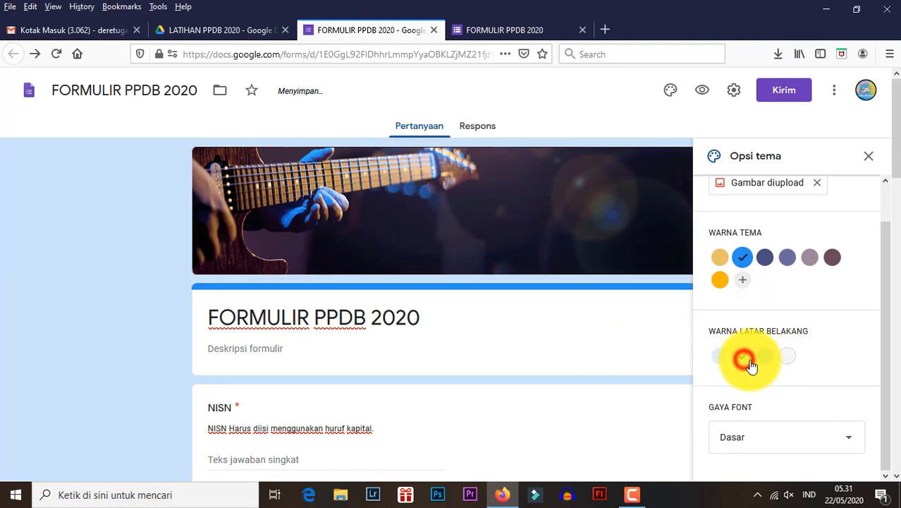
{"action": "left_click", "coordinate": [493, 29]}
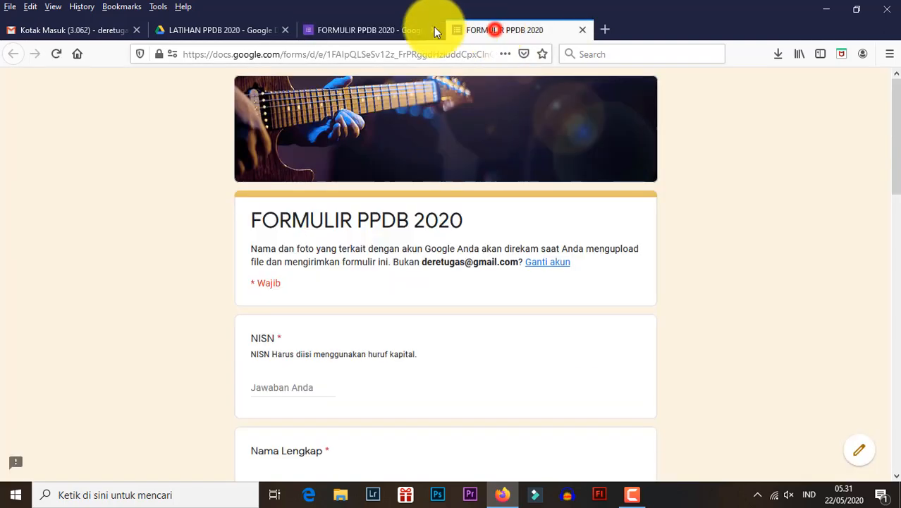
{"action": "left_click", "coordinate": [56, 55]}
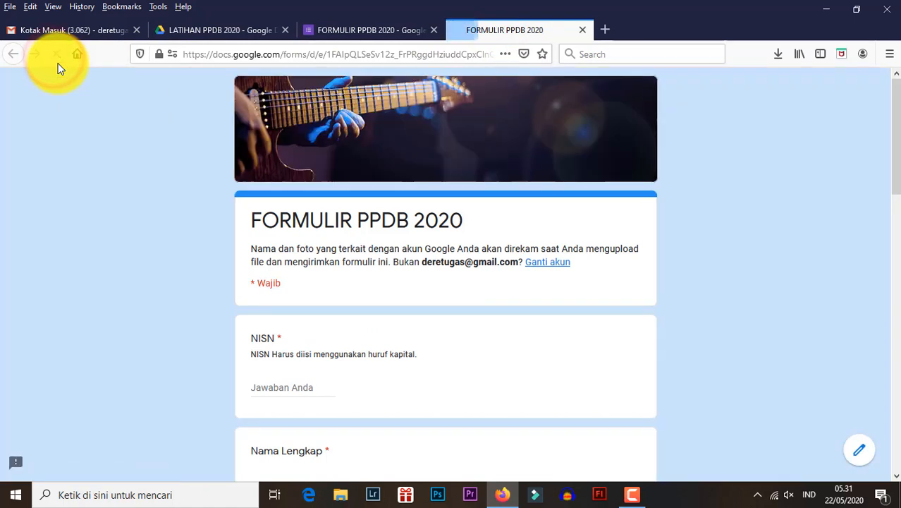
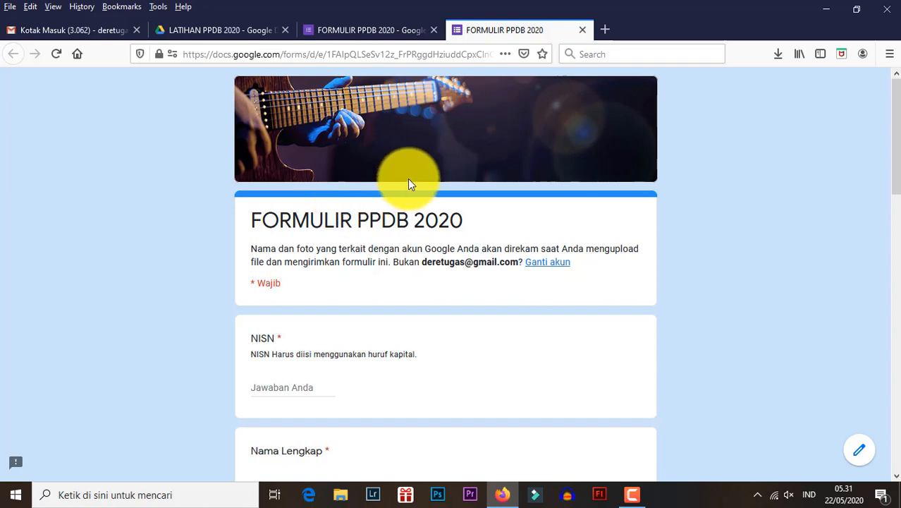
- Start Photoshop and return to the form preview while it loads
{"action": "left_click", "coordinate": [438, 494]}
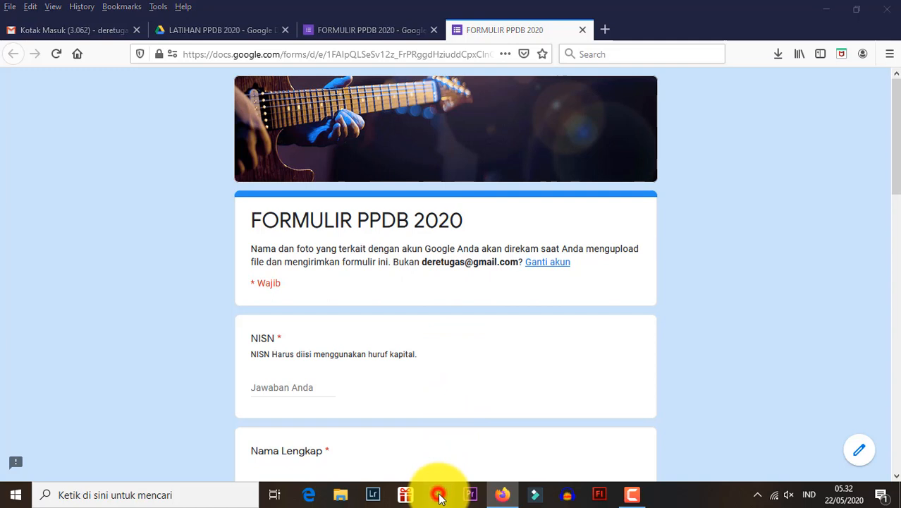
{"action": "left_click", "coordinate": [500, 358]}
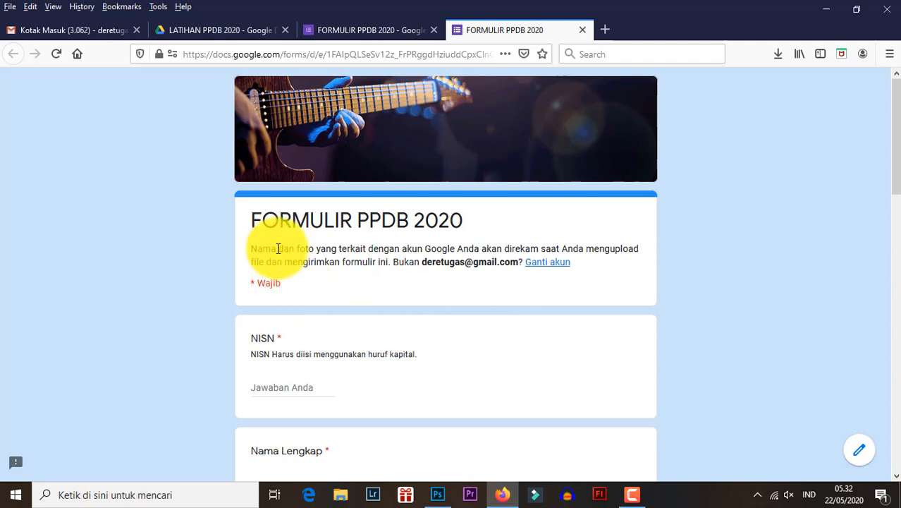
- Examine the notice under the form title about recording the respondent's Google name and photo, including the account e-mail
{"action": "left_click_drag", "start_coordinate": [252, 249], "coordinate": [577, 271]}
{"action": "left_click", "coordinate": [350, 288]}
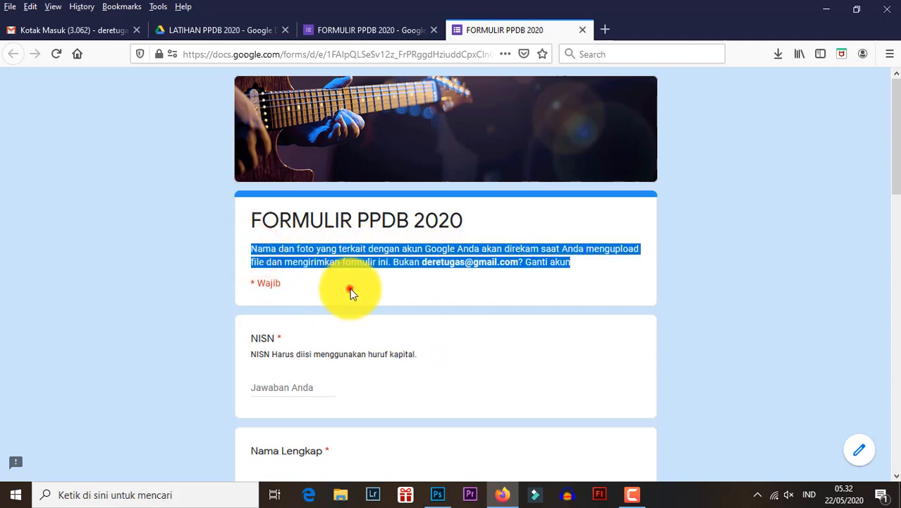
{"action": "left_click_drag", "start_coordinate": [251, 249], "coordinate": [574, 270]}
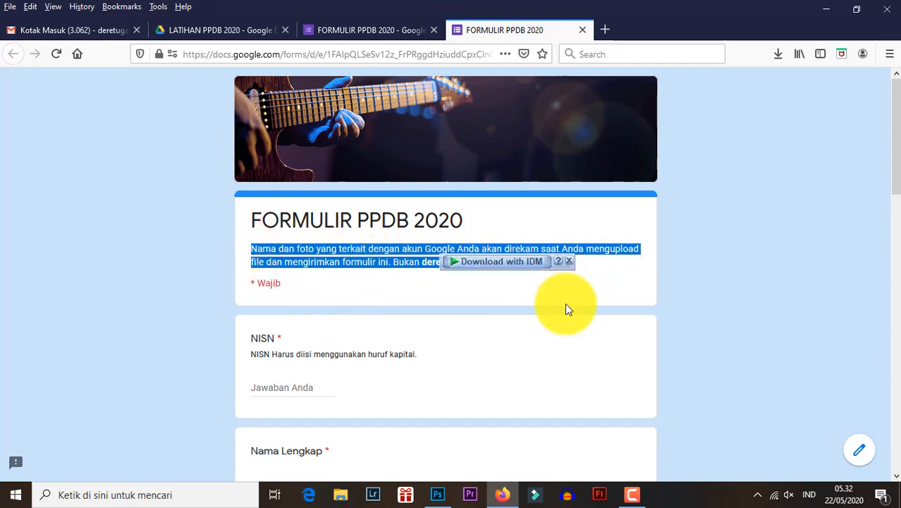
{"action": "left_click", "coordinate": [565, 303]}
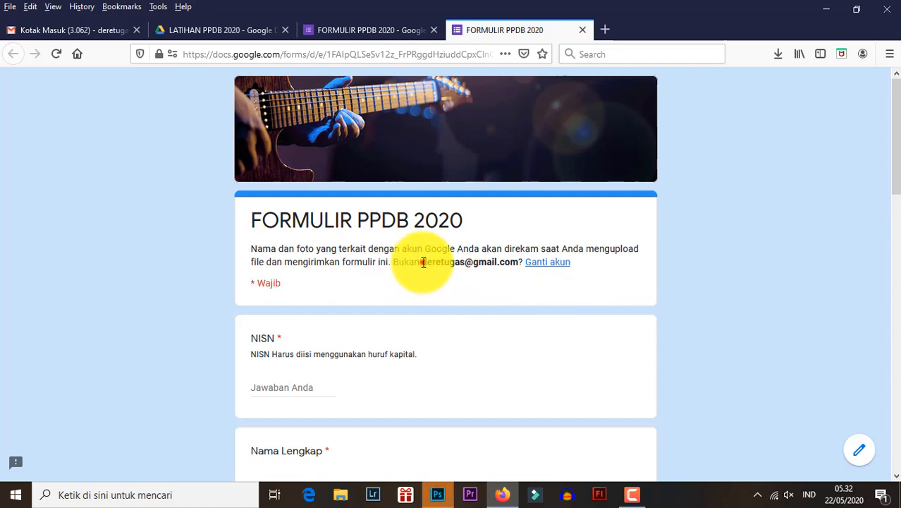
{"action": "left_click_drag", "start_coordinate": [423, 262], "coordinate": [534, 267]}
{"action": "left_click", "coordinate": [447, 318]}
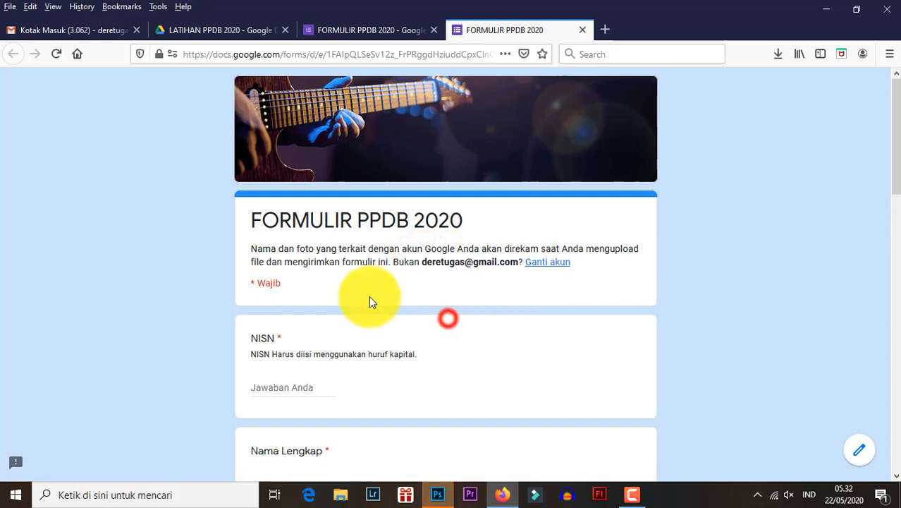
{"action": "left_click", "coordinate": [438, 497]}
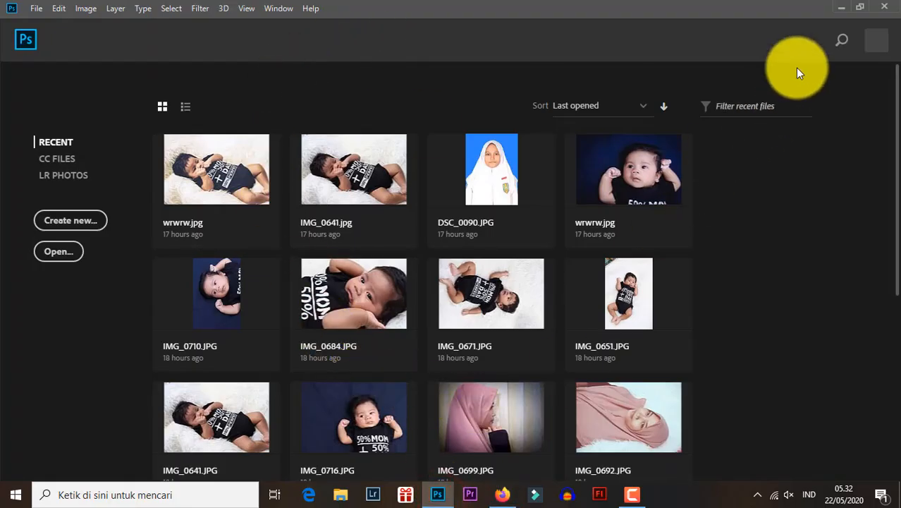
{"action": "left_click", "coordinate": [842, 7]}
{"action": "left_click", "coordinate": [684, 138]}
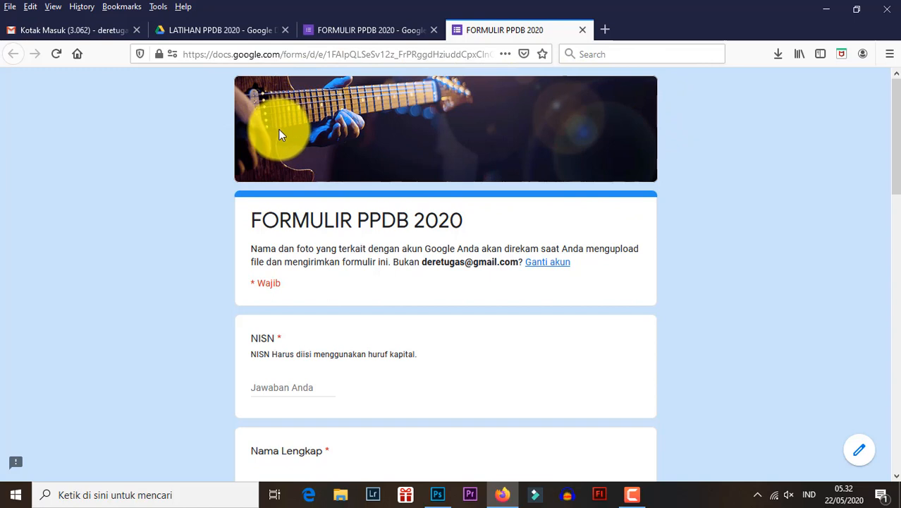
- Search Windows for "sni" and open Snipping Tool
{"action": "left_click", "coordinate": [10, 498]}
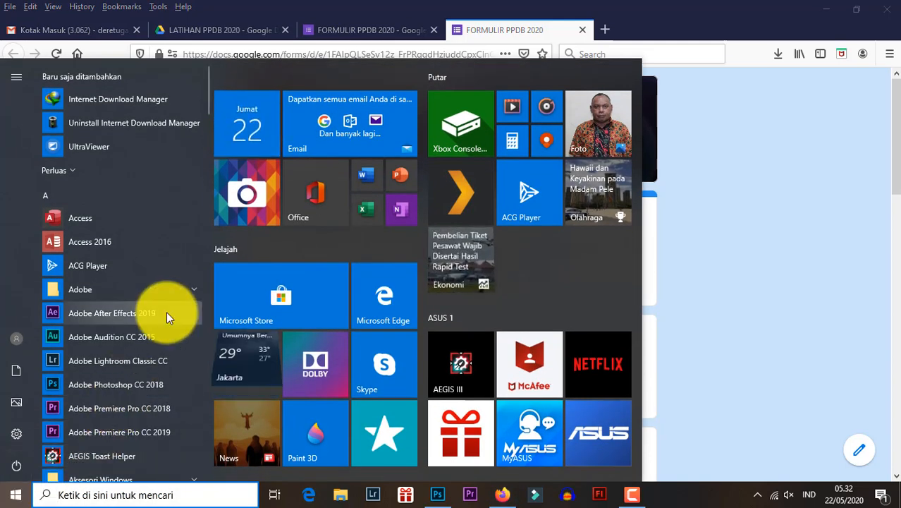
{"action": "type", "text": "sn"}
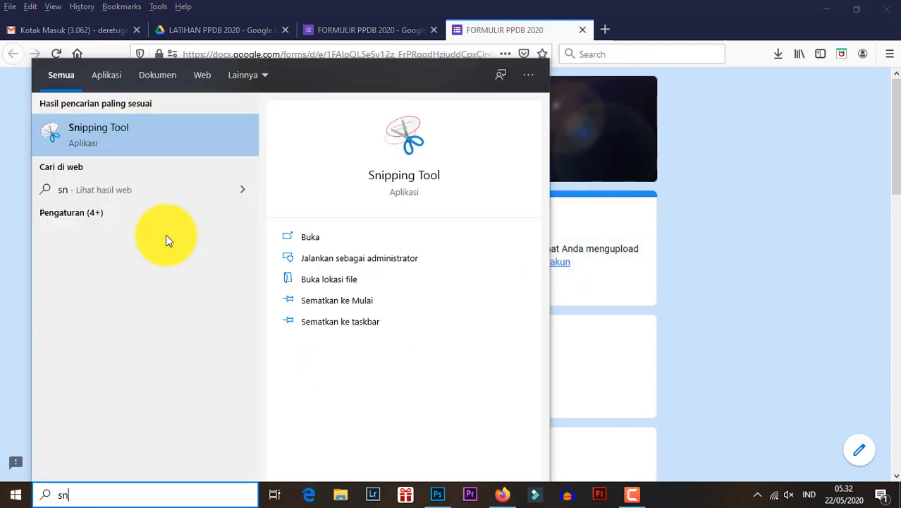
{"action": "type", "text": "i"}
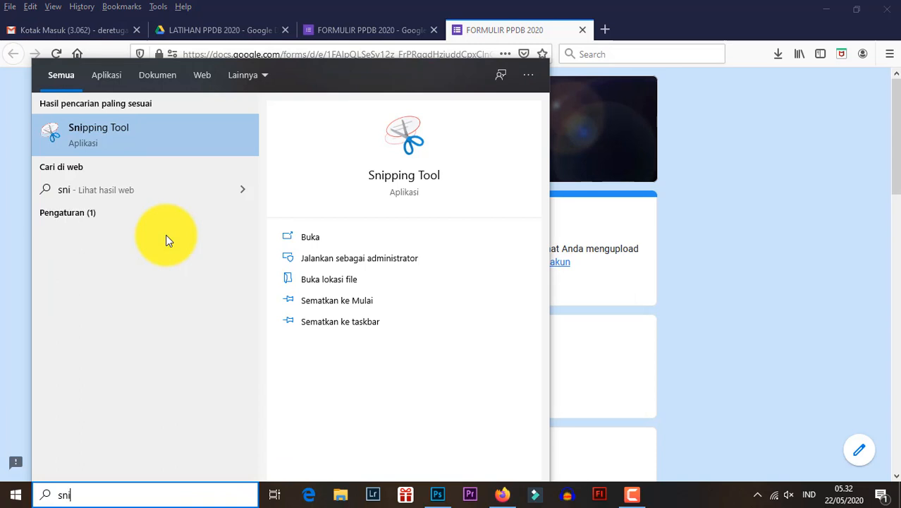
{"action": "left_click", "coordinate": [134, 132]}
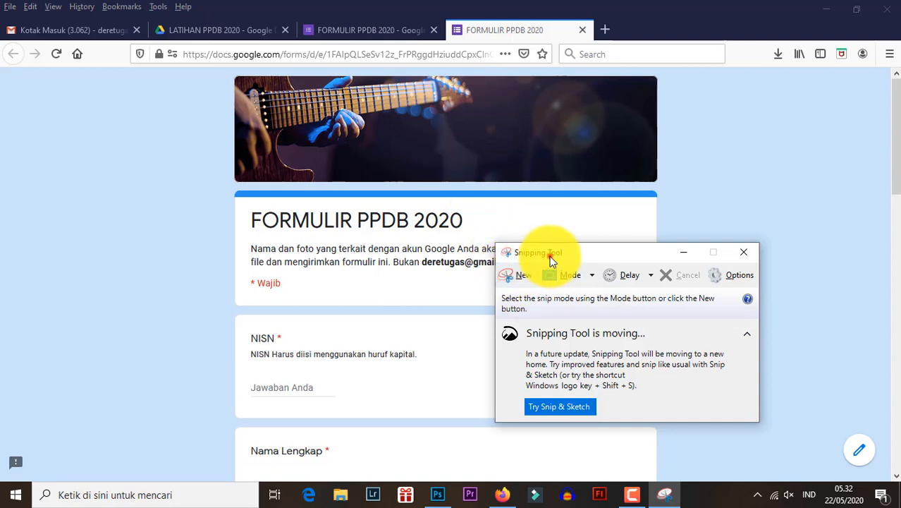
- Capture a new snip tightly around the guitar header image in the form preview
{"action": "left_click_drag", "start_coordinate": [549, 253], "coordinate": [531, 223]}
{"action": "left_click", "coordinate": [506, 240]}
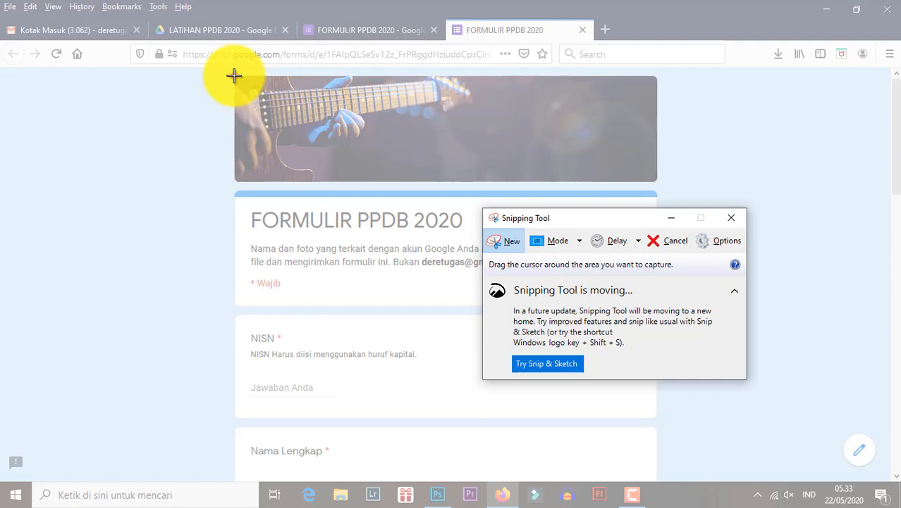
{"action": "left_click_drag", "start_coordinate": [234, 75], "coordinate": [659, 184]}
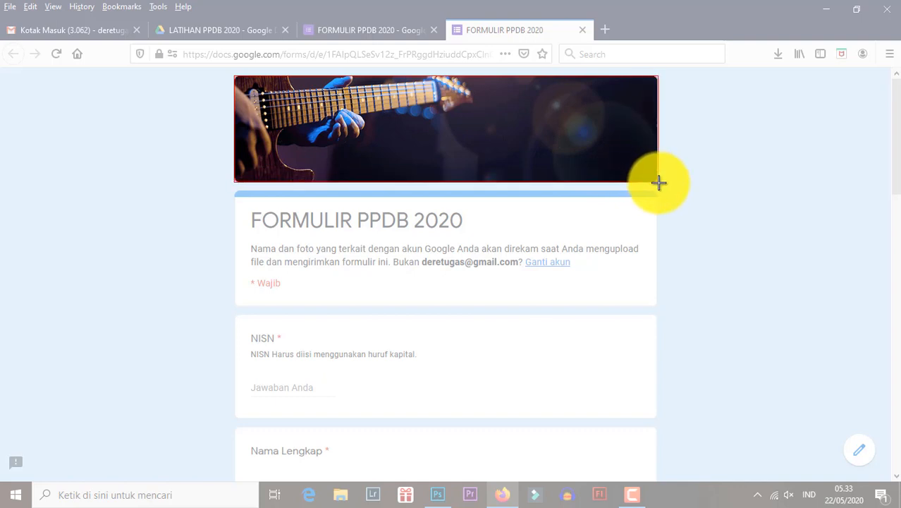
{"action": "left_click_drag", "start_coordinate": [659, 183], "coordinate": [657, 181]}
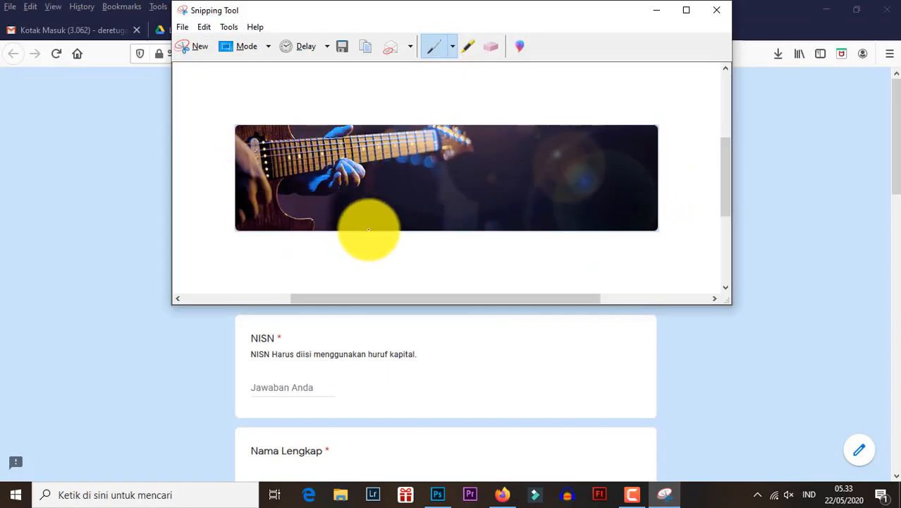
- Save the header snip to the Desktop as a PNG file named hedeade
{"action": "left_click", "coordinate": [339, 47]}
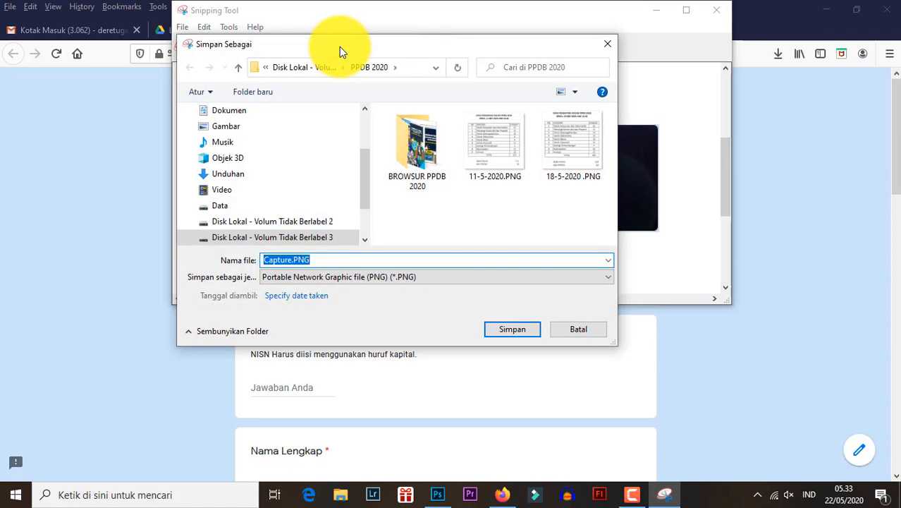
{"action": "left_click", "coordinate": [364, 152]}
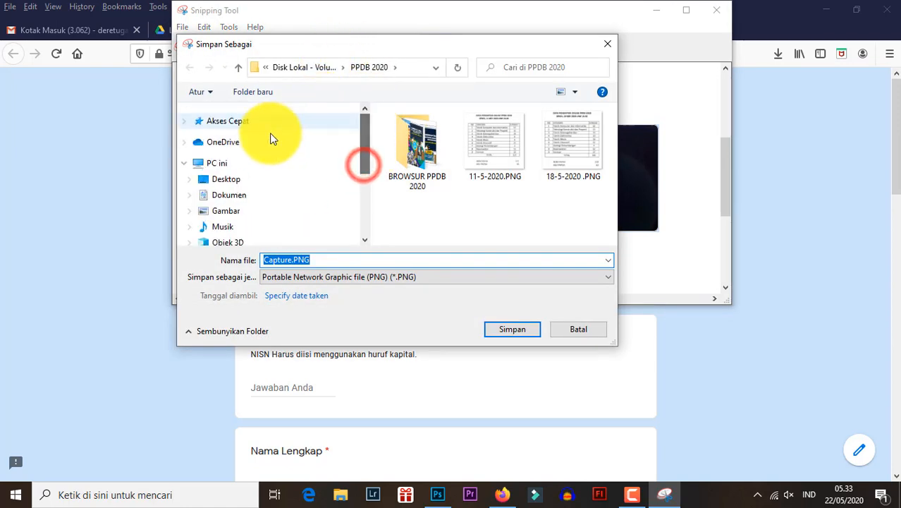
{"action": "left_click", "coordinate": [230, 179]}
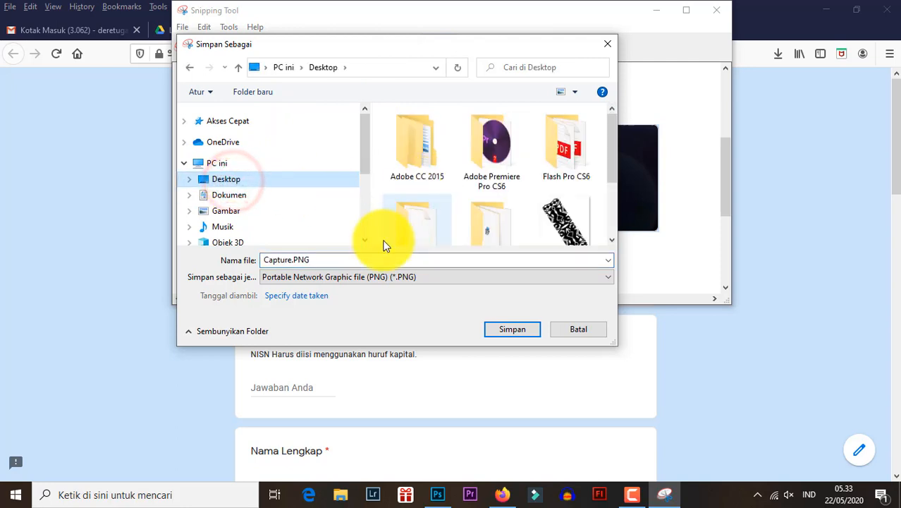
{"action": "left_click", "coordinate": [369, 258]}
{"action": "type", "text": "hede"}
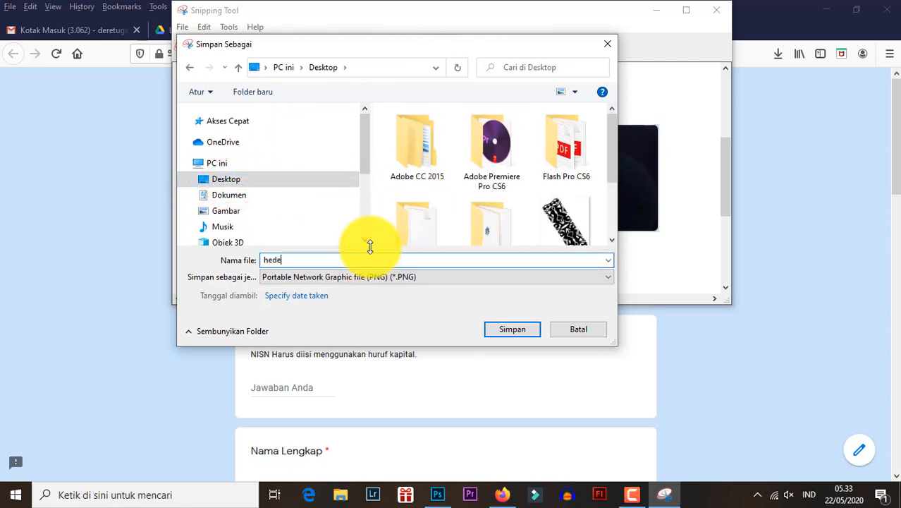
{"action": "type", "text": "ader1"}
{"action": "key", "text": "Return"}
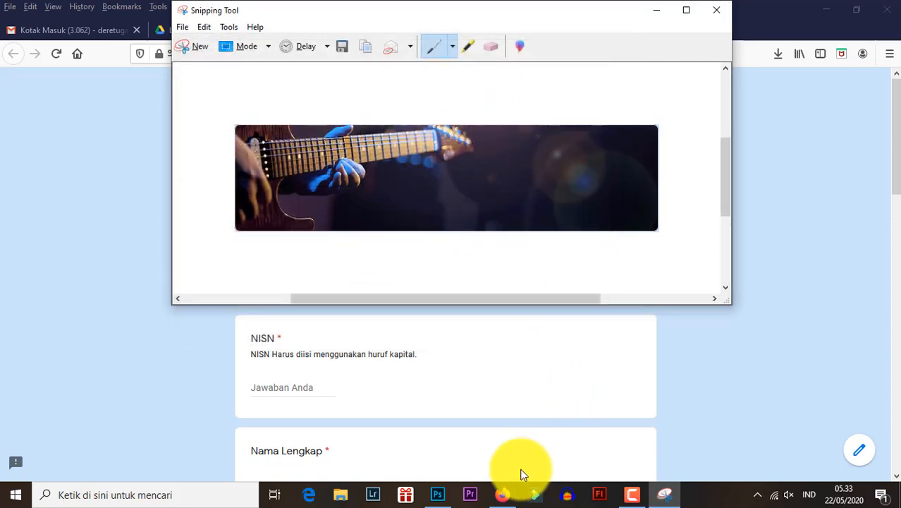
- Switch to Photoshop and create a new document from the Clipboard preset, 643 x 163 px at 72 ppi, with a white background
{"action": "left_click", "coordinate": [438, 493]}
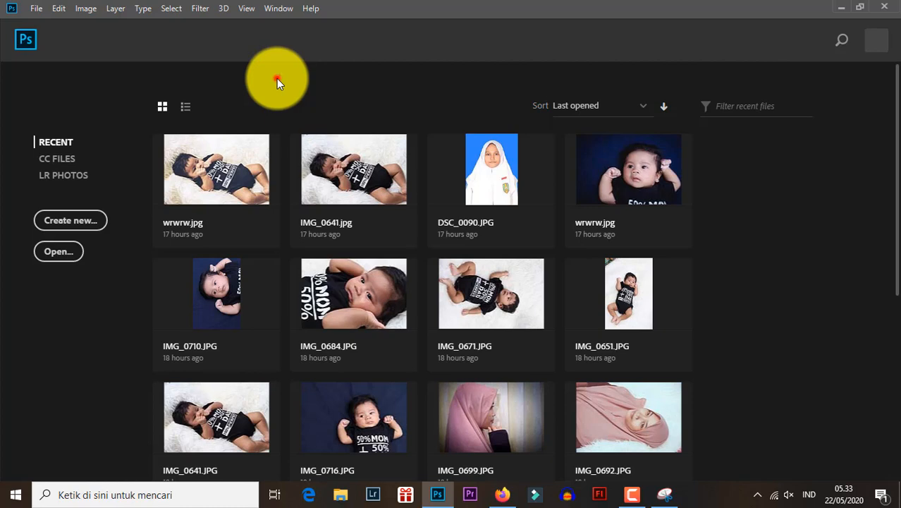
{"action": "key", "text": "ctrl+n"}
{"action": "key", "text": "ctrl+n"}
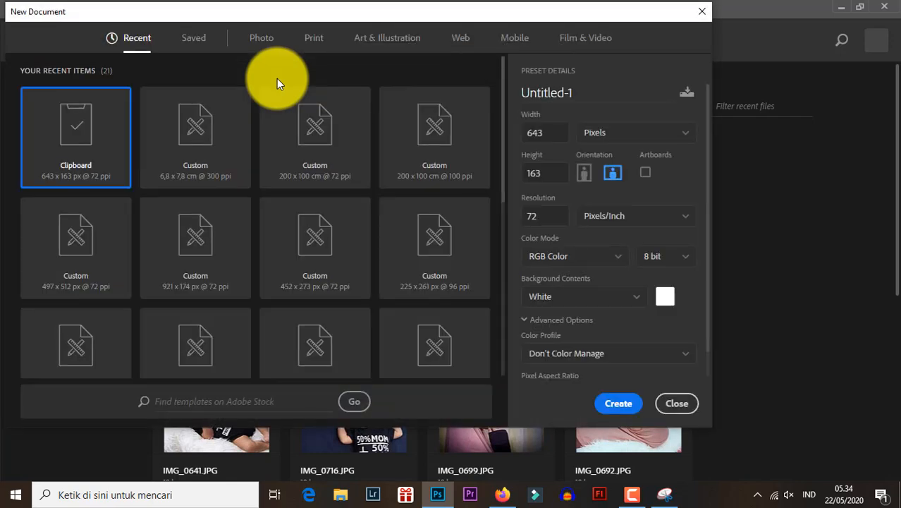
{"action": "left_click", "coordinate": [557, 133]}
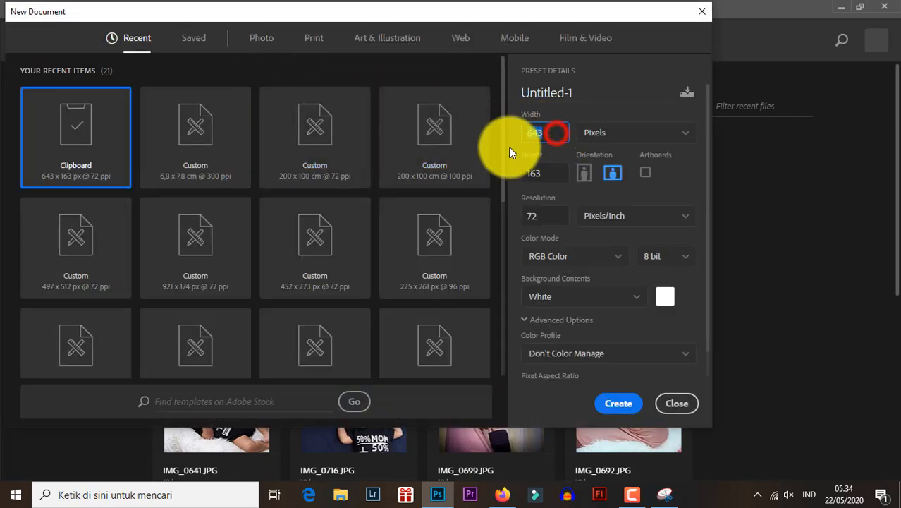
{"action": "left_click", "coordinate": [546, 172]}
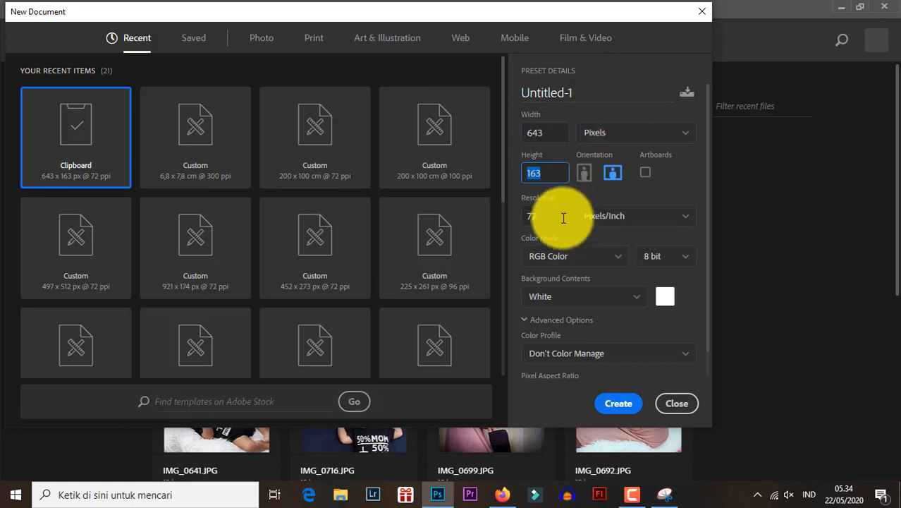
{"action": "left_click", "coordinate": [618, 74]}
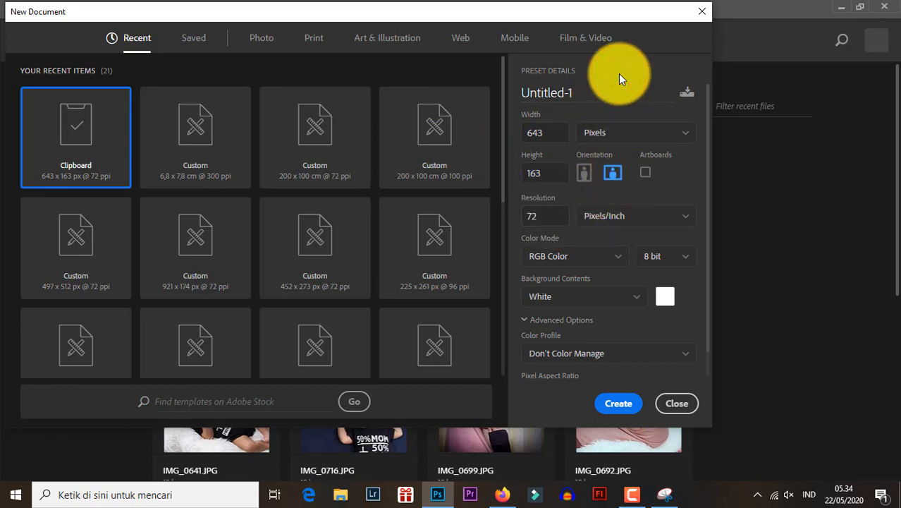
{"action": "left_click", "coordinate": [623, 412]}
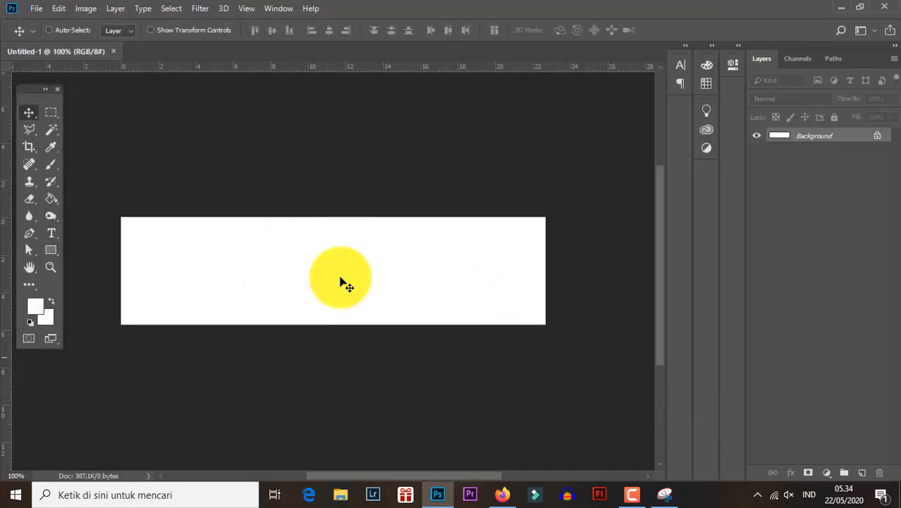
- Place fatyr 2.jpg from the Gambar folder as an embedded image and stretch it horizontally to cover the full canvas width
{"action": "left_click", "coordinate": [36, 8]}
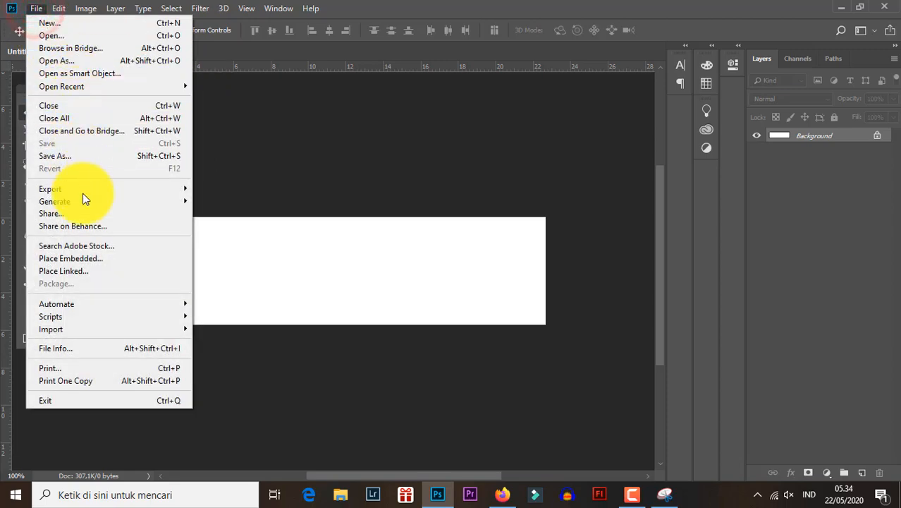
{"action": "mouse_move", "coordinate": [59, 5]}
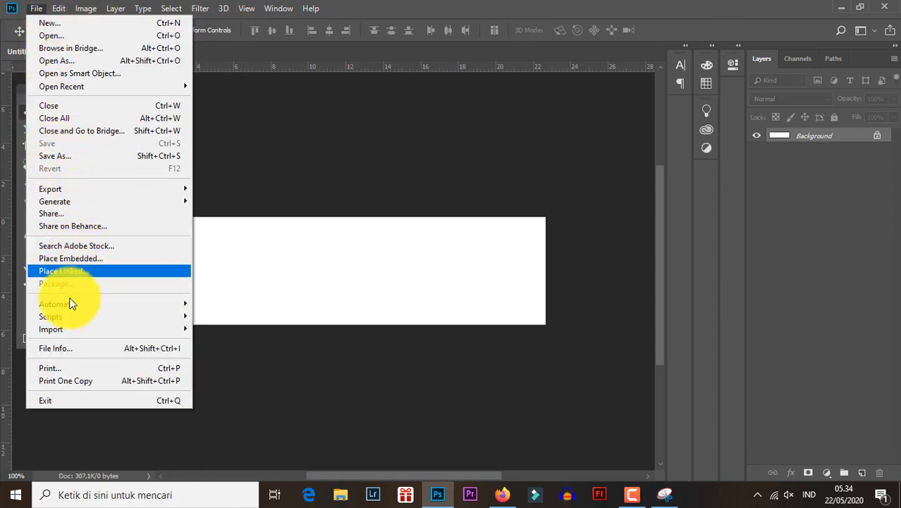
{"action": "left_click", "coordinate": [103, 260]}
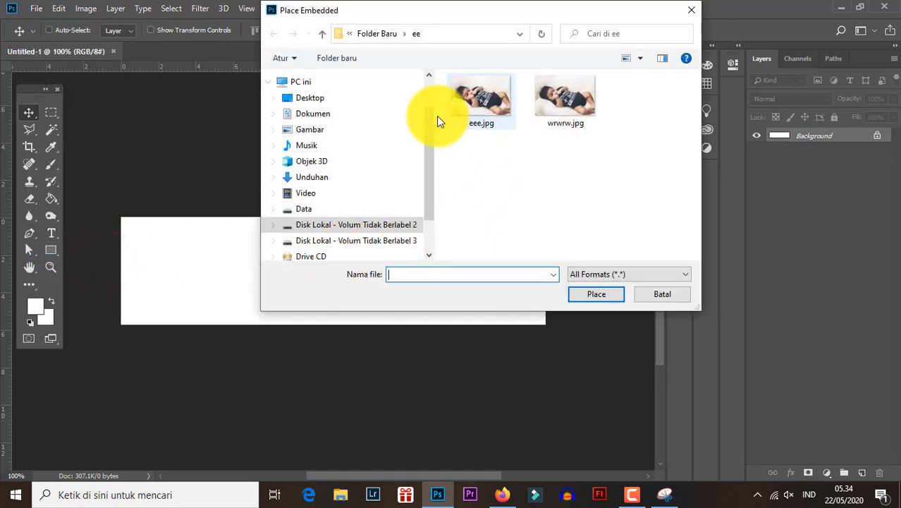
{"action": "left_click", "coordinate": [319, 129]}
{"action": "scroll", "coordinate": [608, 201], "scroll_direction": "down", "scroll_amount": 5}
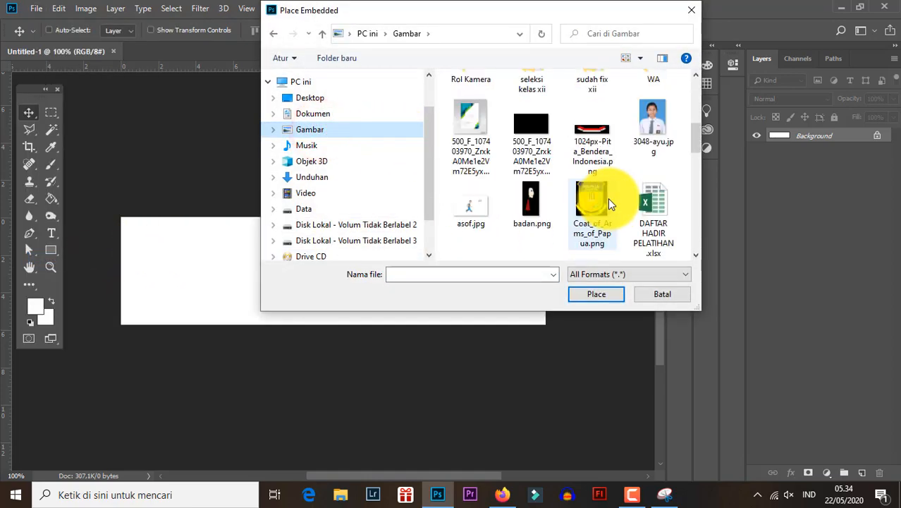
{"action": "scroll", "coordinate": [609, 199], "scroll_direction": "down", "scroll_amount": 2}
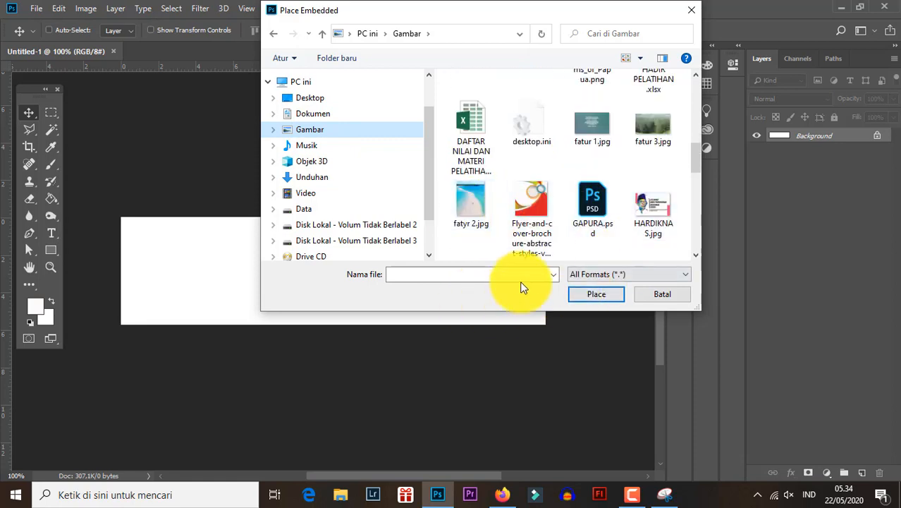
{"action": "left_click", "coordinate": [469, 203]}
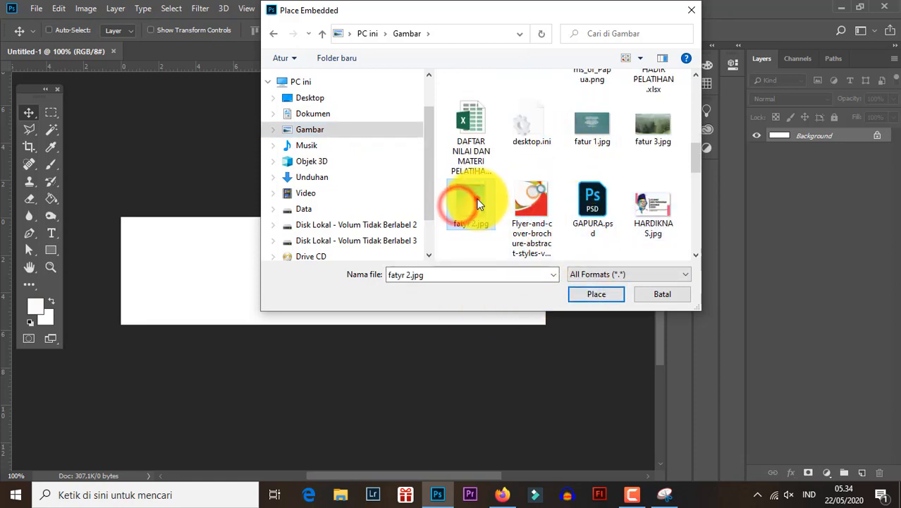
{"action": "double_click", "coordinate": [477, 203]}
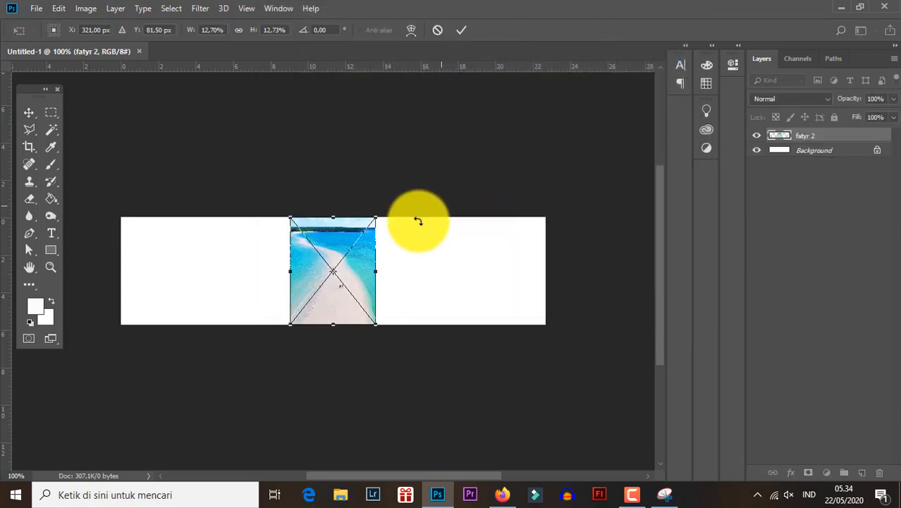
{"action": "left_click_drag", "start_coordinate": [376, 270], "coordinate": [546, 282]}
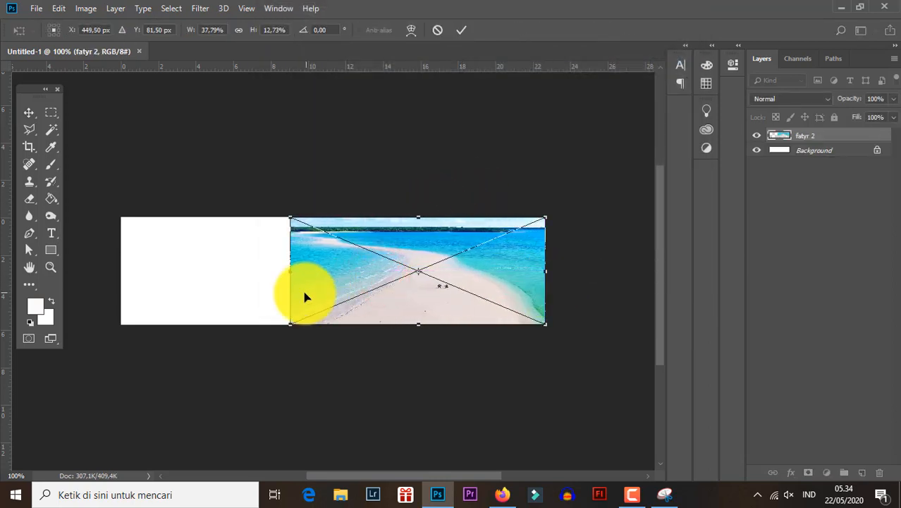
{"action": "left_click_drag", "start_coordinate": [289, 271], "coordinate": [119, 269]}
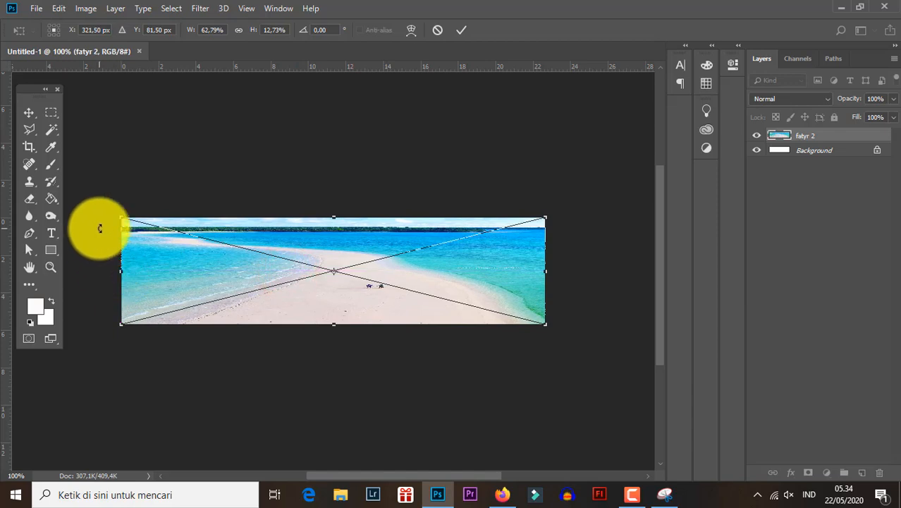
- Commit the beach photo's resize and place logo smk3 umum - pilihan a.png from the Dokumen folder as an embedded image
{"action": "key", "text": "Return"}
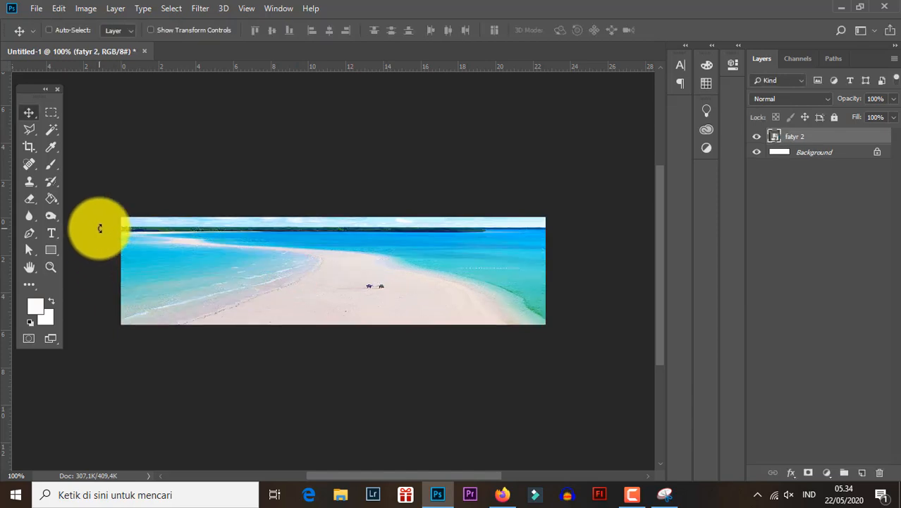
{"action": "left_click", "coordinate": [33, 10]}
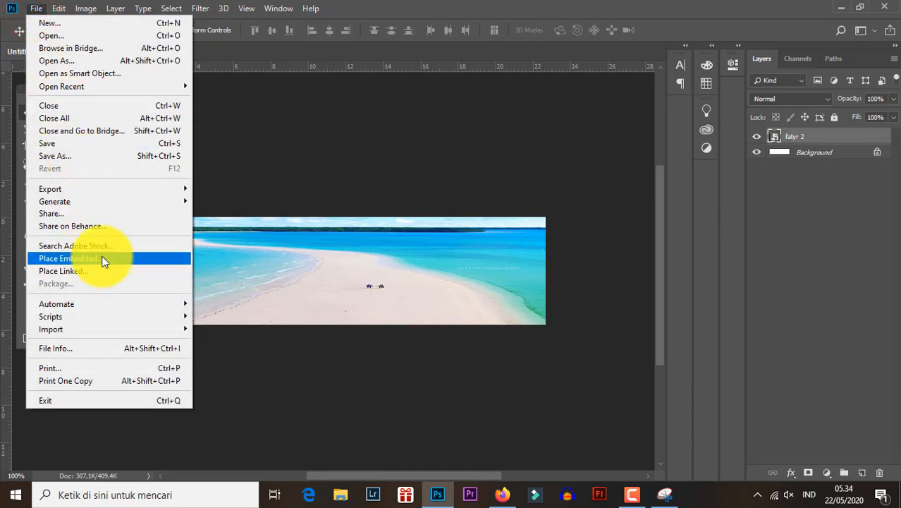
{"action": "left_click", "coordinate": [57, 260]}
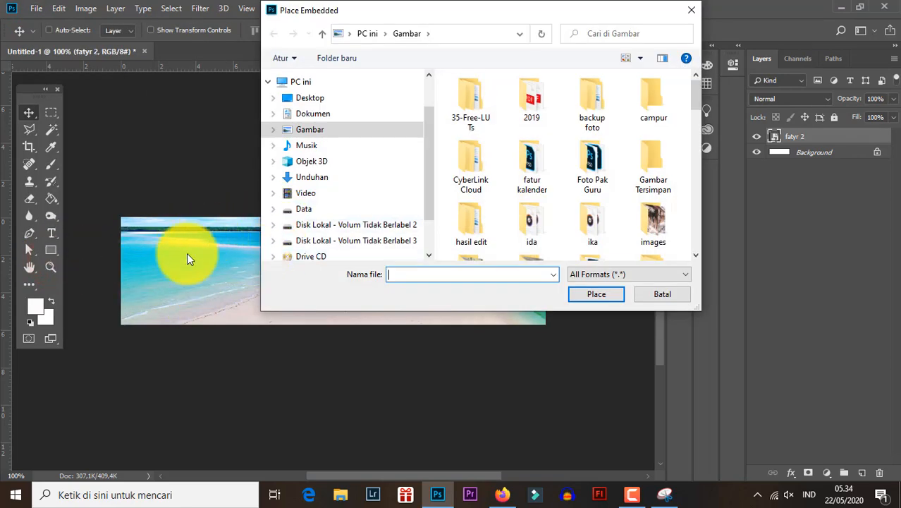
{"action": "left_click_drag", "start_coordinate": [428, 205], "coordinate": [429, 233]}
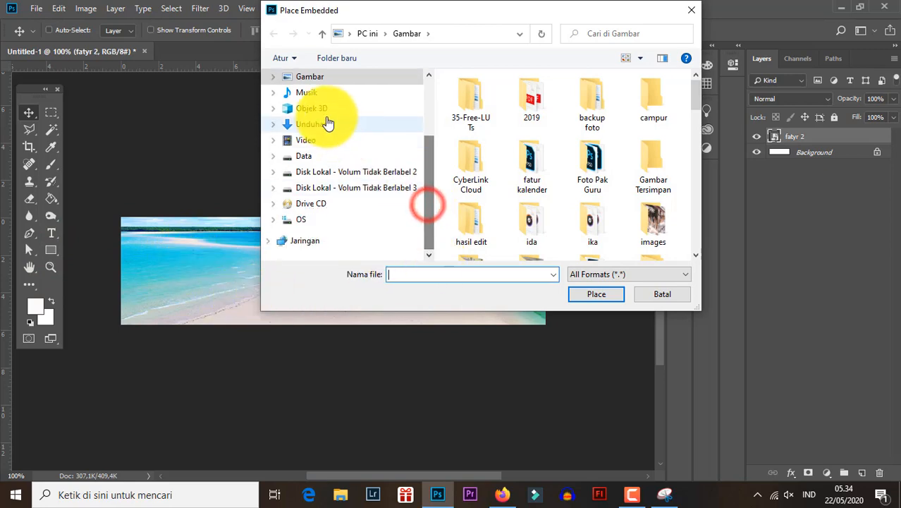
{"action": "scroll", "coordinate": [322, 113], "scroll_direction": "up", "scroll_amount": 3}
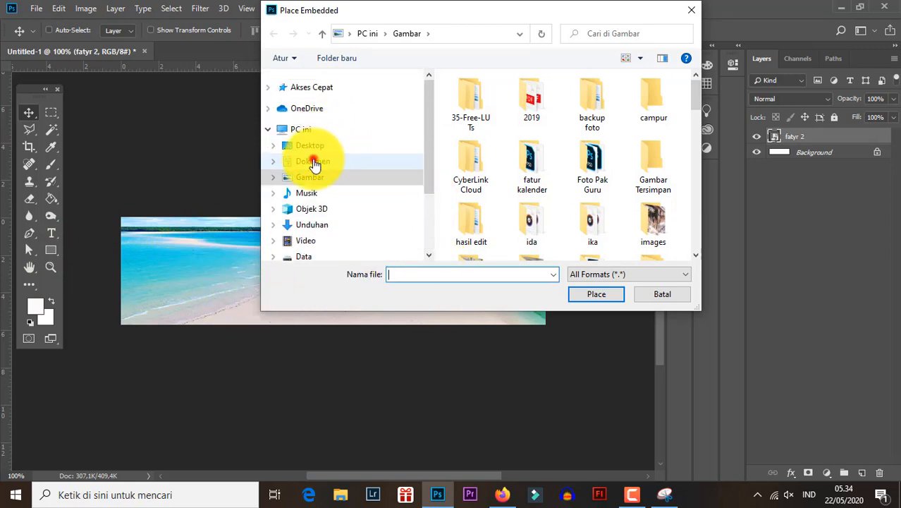
{"action": "left_click", "coordinate": [313, 161]}
{"action": "left_click_drag", "start_coordinate": [694, 86], "coordinate": [600, 174]}
{"action": "scroll", "coordinate": [599, 173], "scroll_direction": "down", "scroll_amount": 7}
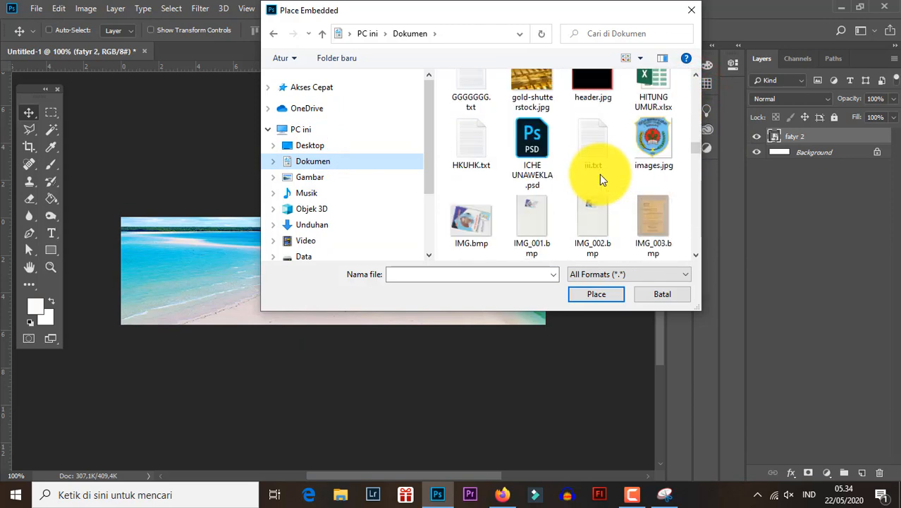
{"action": "scroll", "coordinate": [600, 174], "scroll_direction": "down", "scroll_amount": 8}
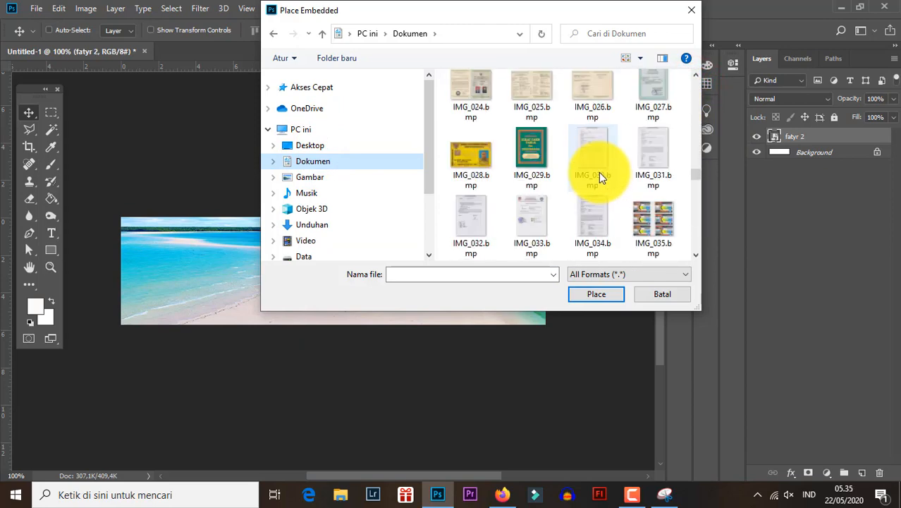
{"action": "scroll", "coordinate": [599, 172], "scroll_direction": "down", "scroll_amount": 8}
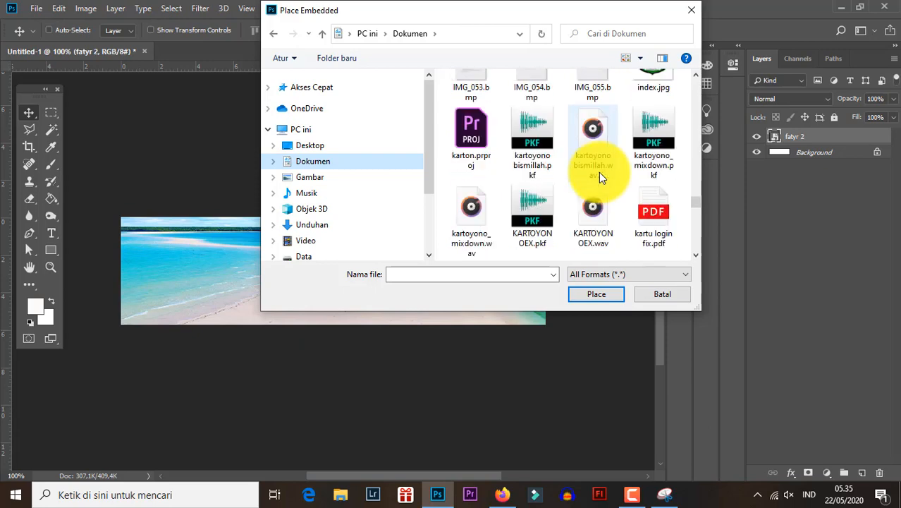
{"action": "scroll", "coordinate": [599, 172], "scroll_direction": "down", "scroll_amount": 3}
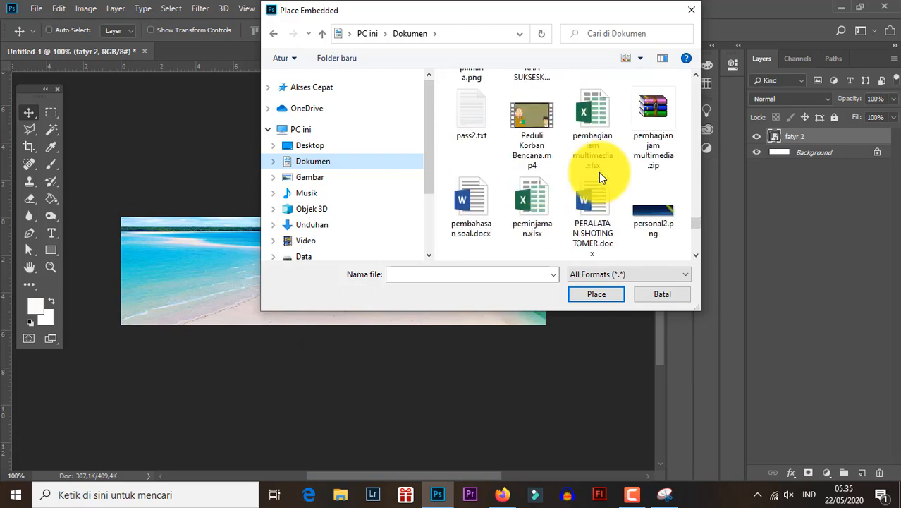
{"action": "scroll", "coordinate": [536, 134], "scroll_direction": "up", "scroll_amount": 4}
{"action": "double_click", "coordinate": [471, 95]}
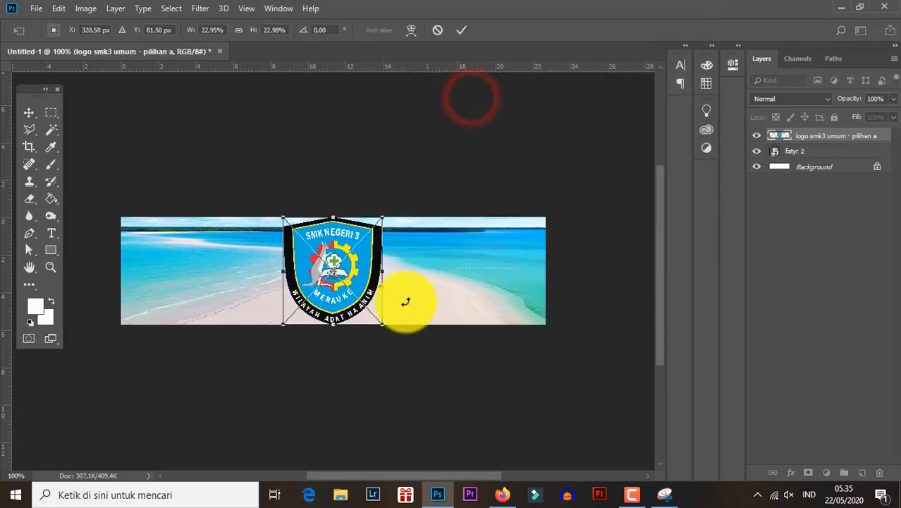
- Scale the school logo down to about 17% and position it at the left end of the banner
{"action": "left_click_drag", "start_coordinate": [385, 323], "coordinate": [356, 295]}
{"action": "left_click_drag", "start_coordinate": [340, 252], "coordinate": [206, 264]}
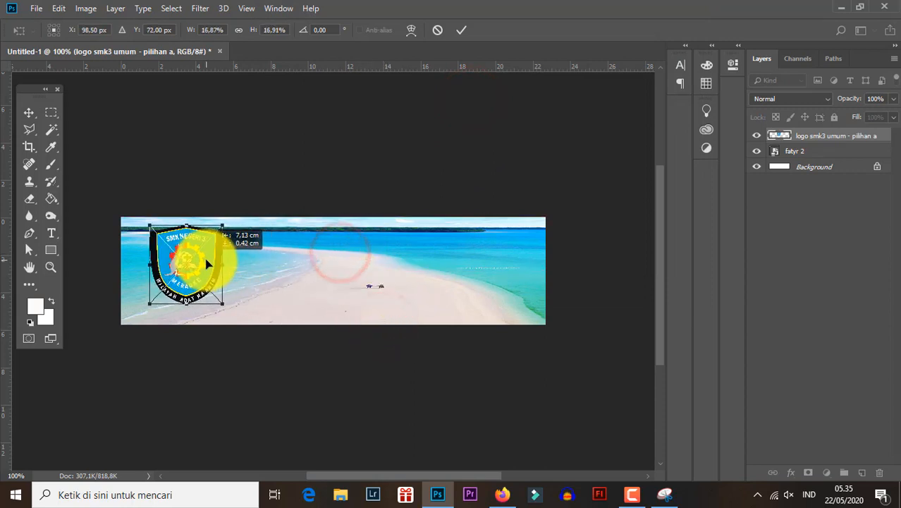
{"action": "key", "text": "Return"}
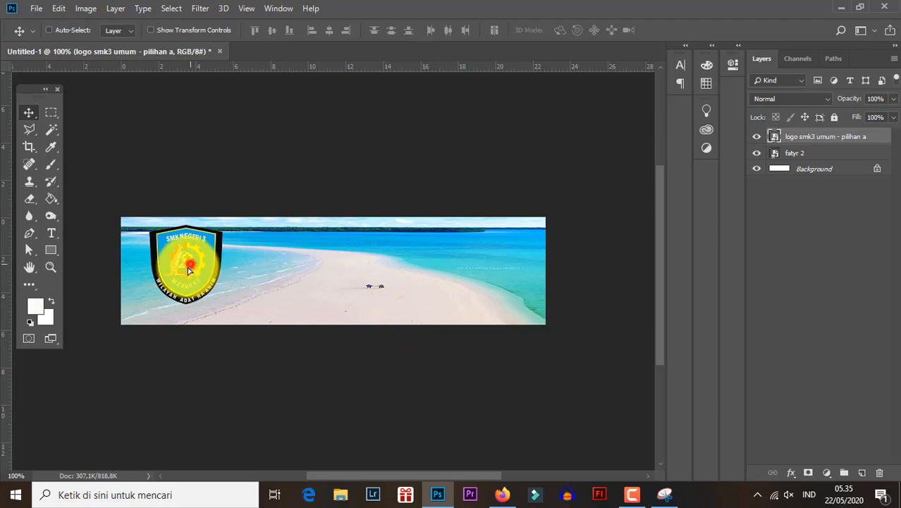
- Add the text SMK NEGERI 3 MERAUKE beside the logo and enlarge it to about 30.67 pt
{"action": "left_click", "coordinate": [50, 233]}
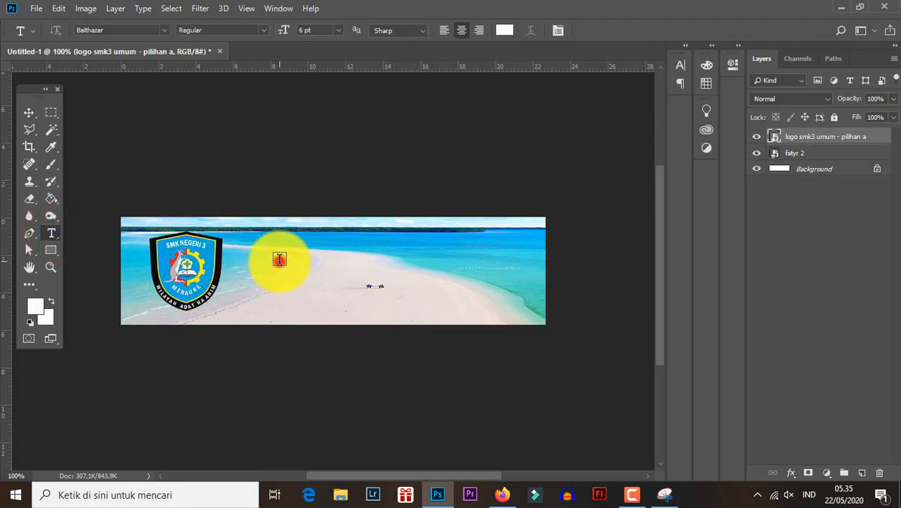
{"action": "left_click", "coordinate": [279, 260]}
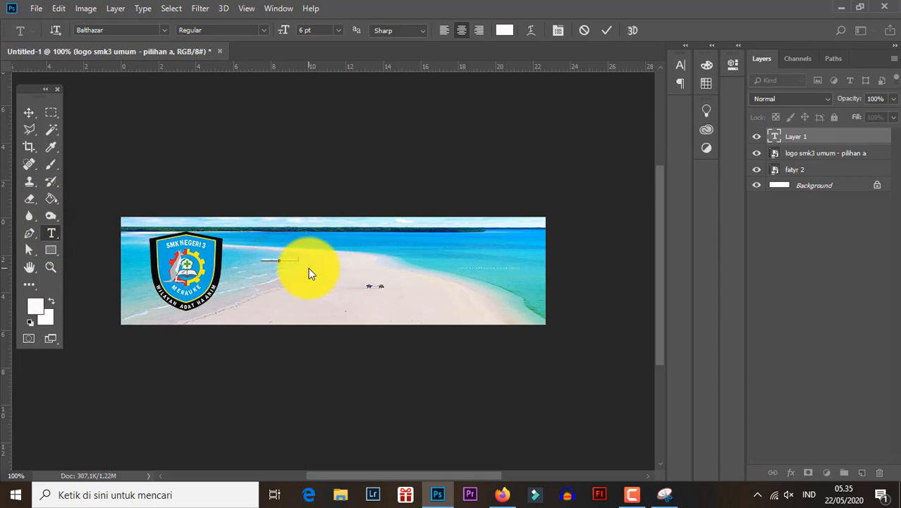
{"action": "left_click", "coordinate": [29, 113]}
{"action": "key", "text": "ctrl+t"}
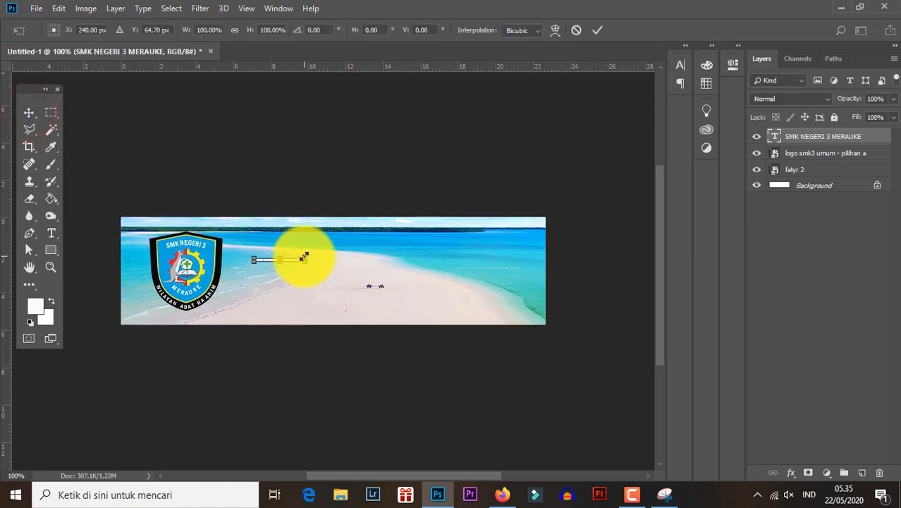
{"action": "left_click_drag", "start_coordinate": [304, 256], "coordinate": [466, 261]}
{"action": "key", "text": "Return"}
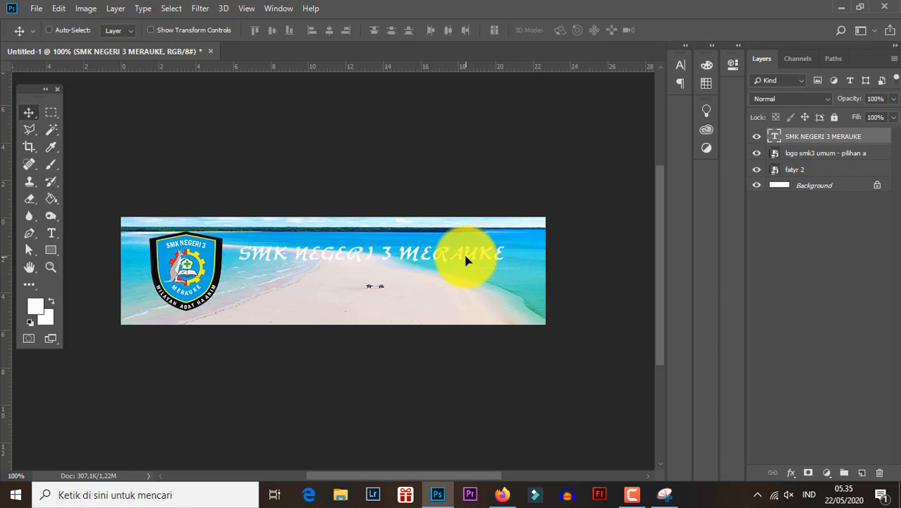
- Set the school name text's colour to near-black 0a0101 and its font to Bernard MT Condensed
{"action": "key", "text": "t"}
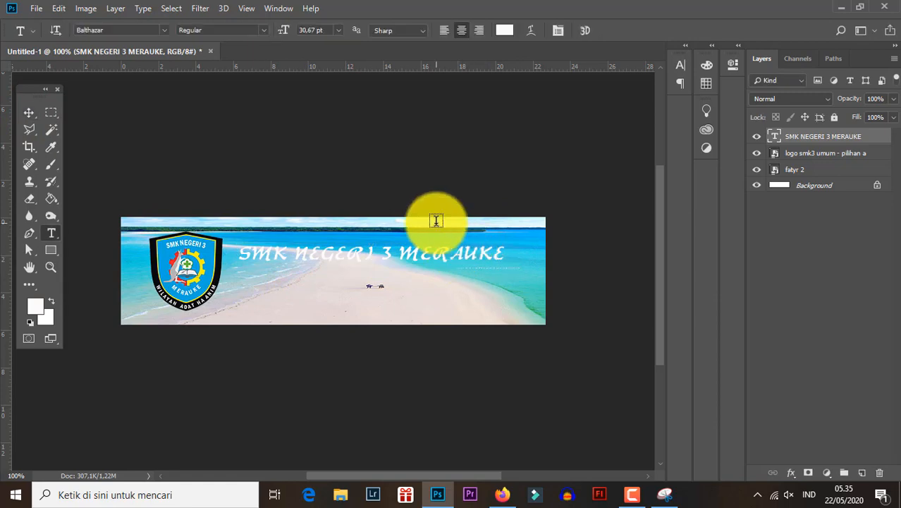
{"action": "left_click", "coordinate": [502, 31]}
{"action": "left_click", "coordinate": [702, 304]}
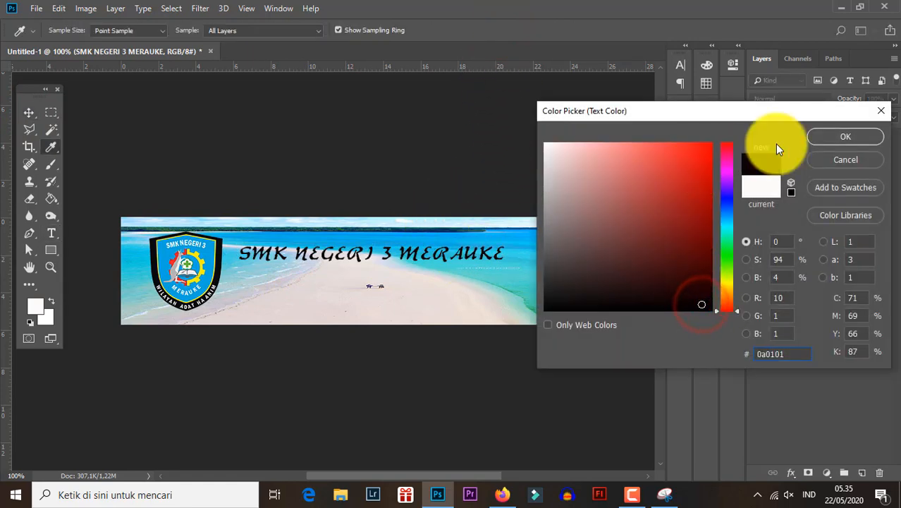
{"action": "left_click", "coordinate": [820, 138]}
{"action": "left_click", "coordinate": [557, 31]}
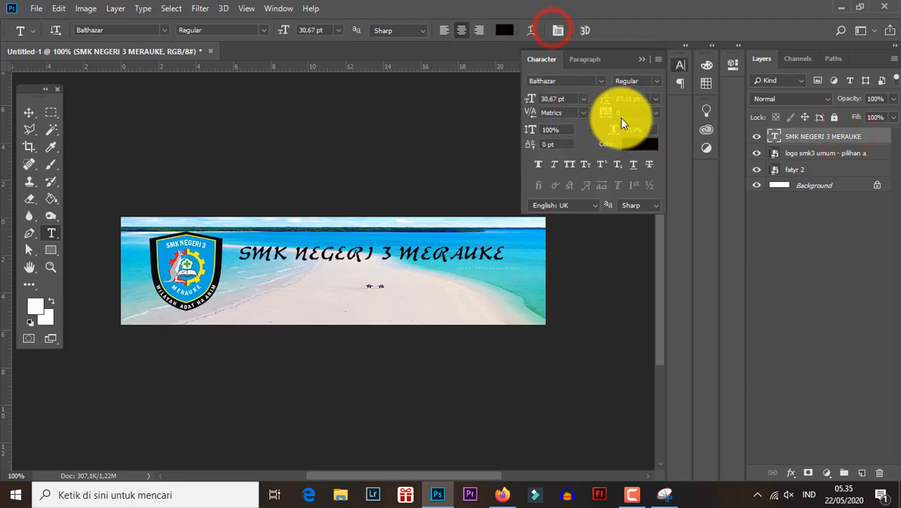
{"action": "left_click", "coordinate": [603, 82]}
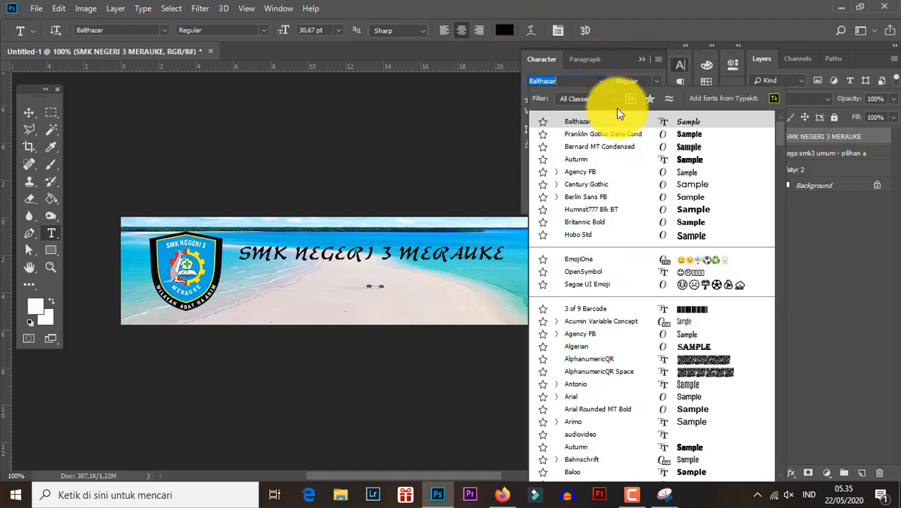
{"action": "left_click", "coordinate": [629, 147]}
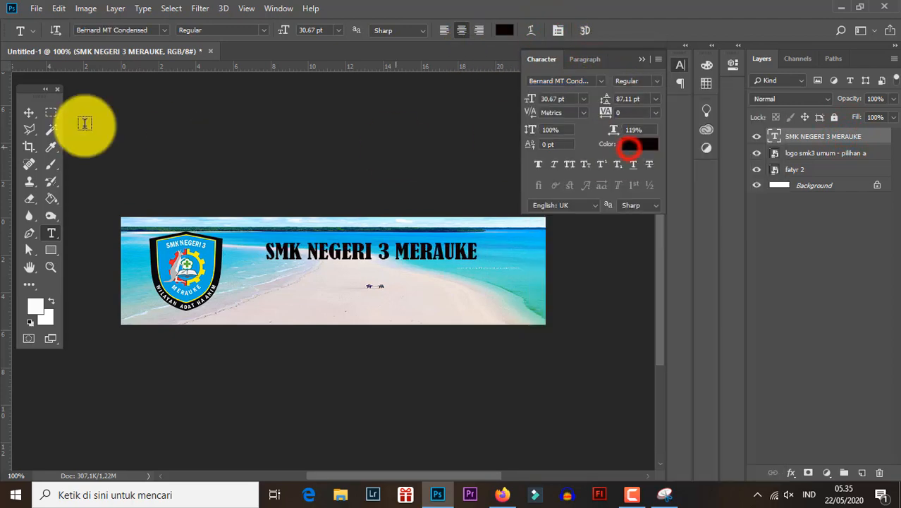
- Enlarge the school name text to about 37.7 pt and move it next to the logo at mid-height of the banner
{"action": "left_click", "coordinate": [26, 113]}
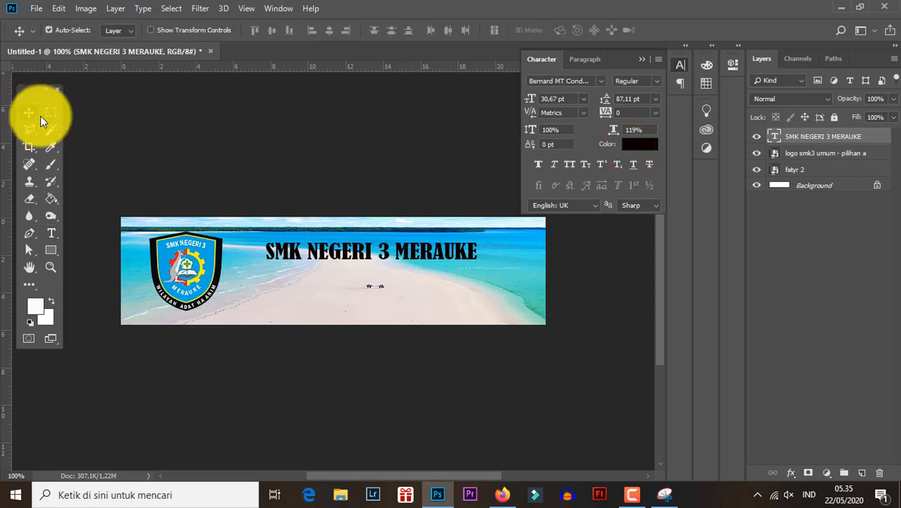
{"action": "key", "text": "ctrl+t"}
{"action": "left_click_drag", "start_coordinate": [476, 263], "coordinate": [519, 298]}
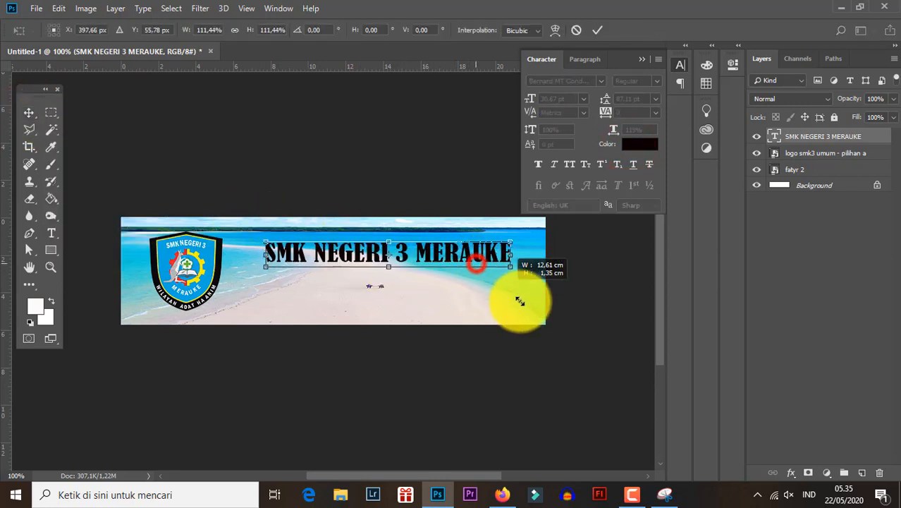
{"action": "left_click_drag", "start_coordinate": [475, 240], "coordinate": [448, 267]}
{"action": "key", "text": "Return"}
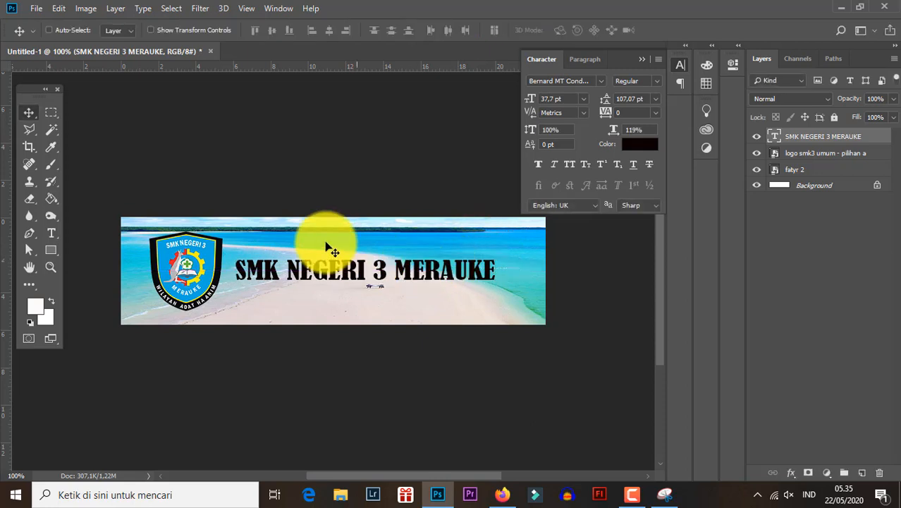
{"action": "left_click", "coordinate": [36, 8]}
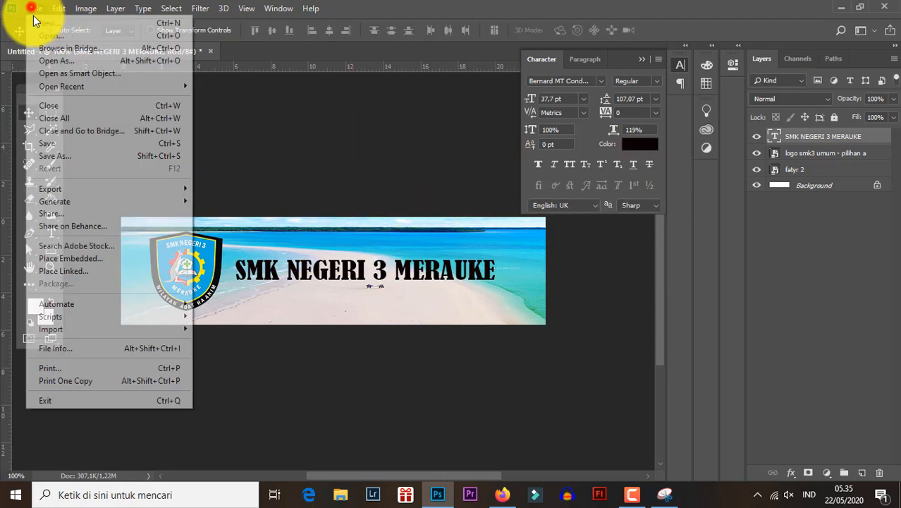
{"action": "left_click", "coordinate": [56, 156]}
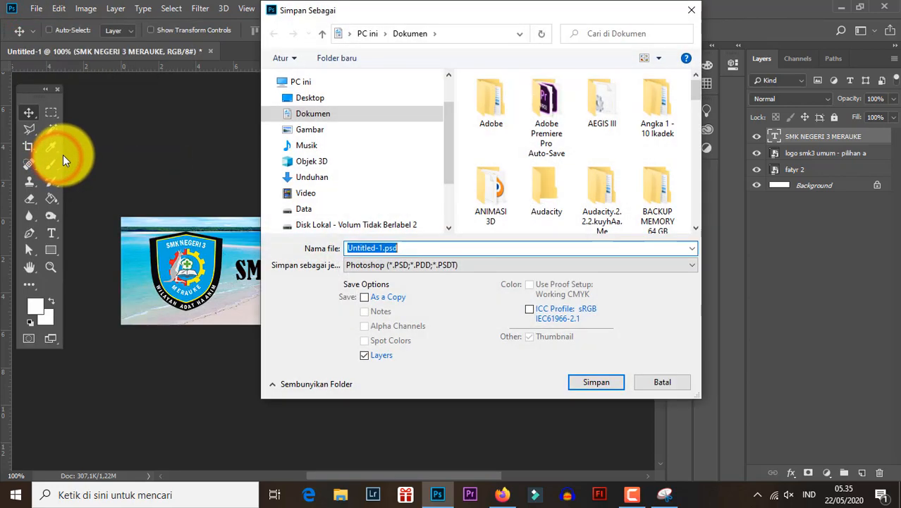
{"action": "left_click", "coordinate": [656, 380]}
- Start saving a copy of the banner to the Desktop with PNG as the file format
{"action": "left_click", "coordinate": [35, 9]}
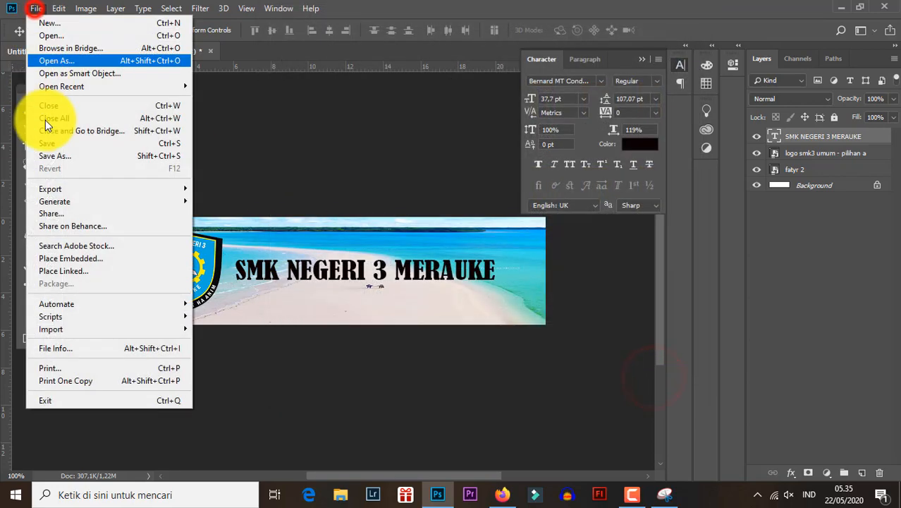
{"action": "left_click", "coordinate": [54, 153]}
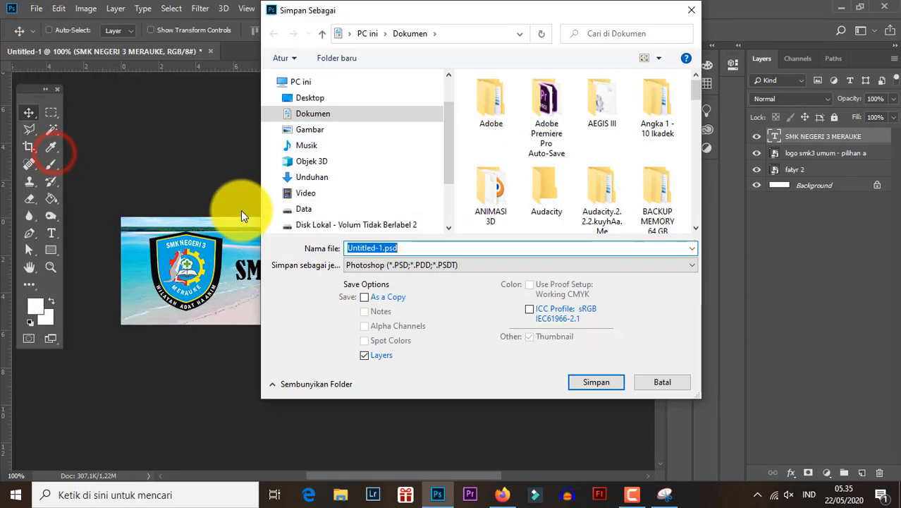
{"action": "left_click", "coordinate": [311, 98]}
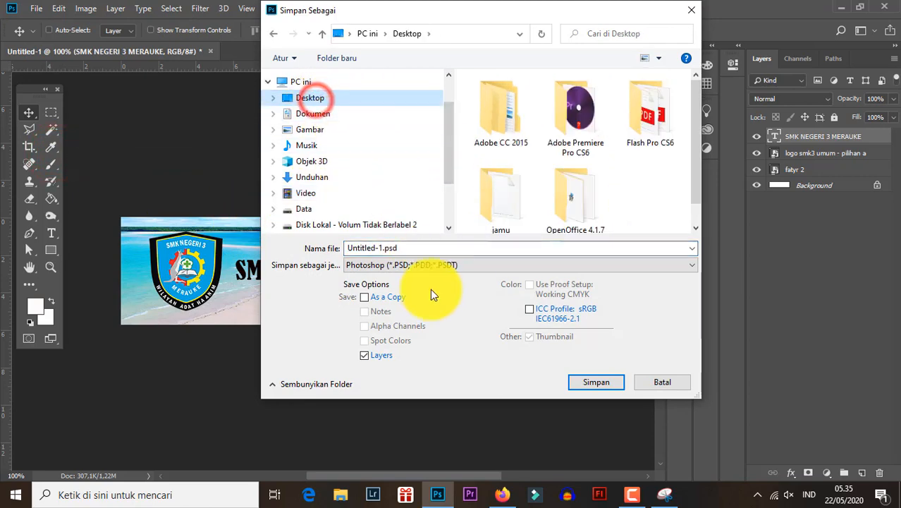
{"action": "left_click", "coordinate": [392, 265]}
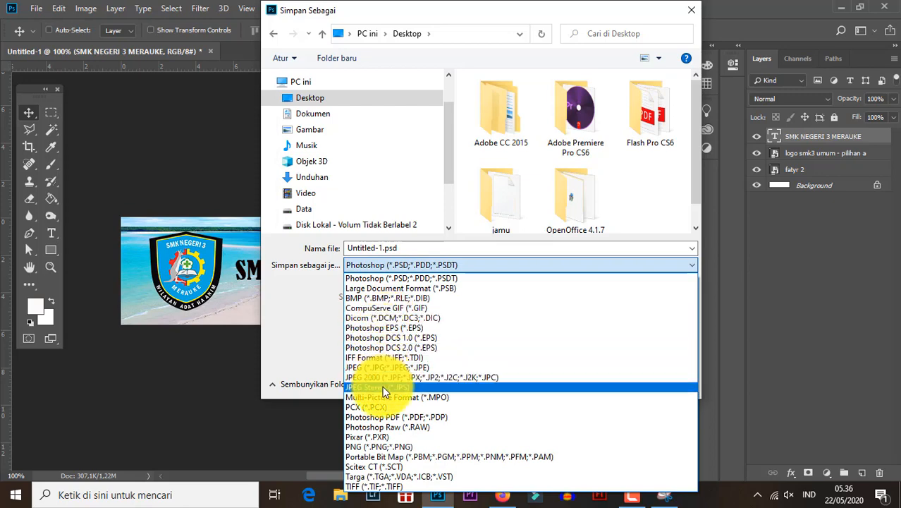
{"action": "left_click", "coordinate": [388, 367]}
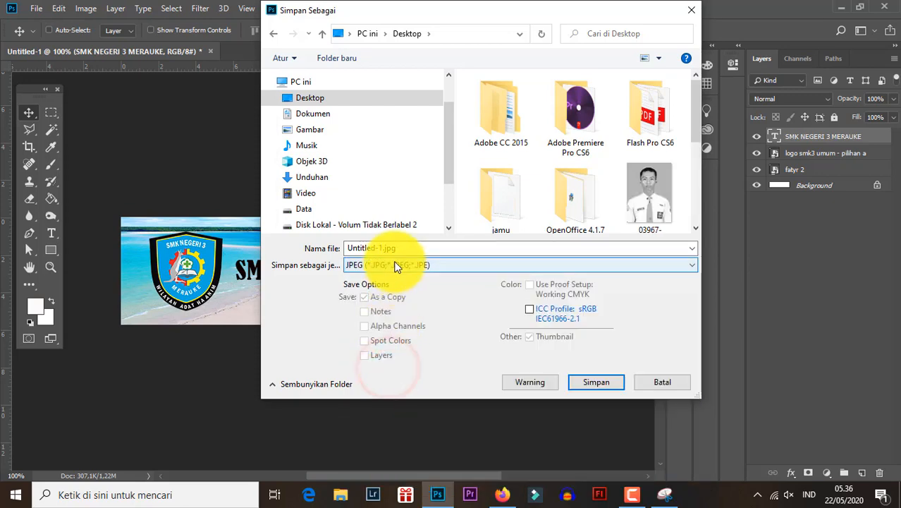
{"action": "left_click", "coordinate": [395, 265]}
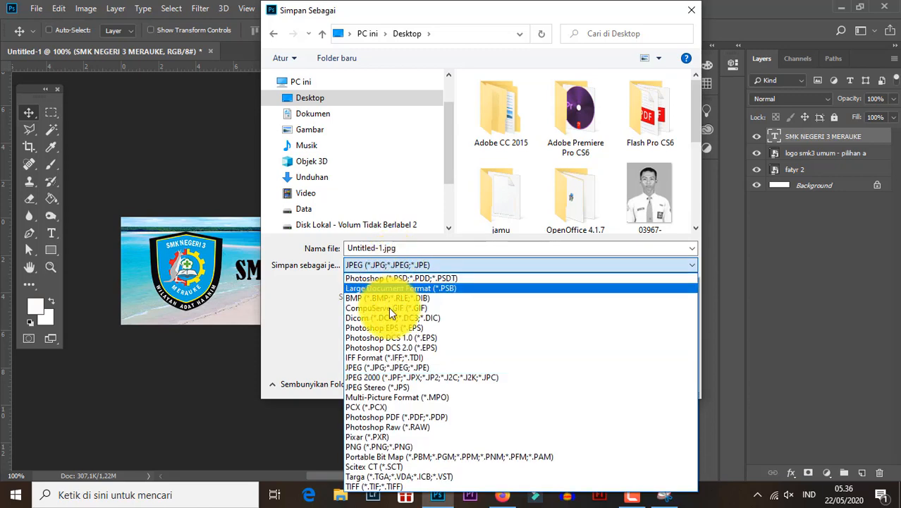
{"action": "left_click", "coordinate": [408, 449]}
{"action": "left_click", "coordinate": [389, 263]}
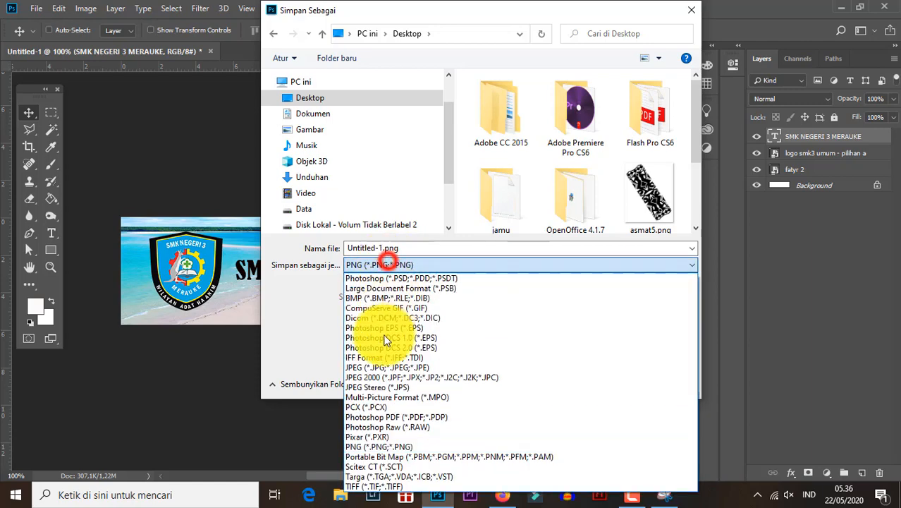
{"action": "left_click", "coordinate": [379, 447]}
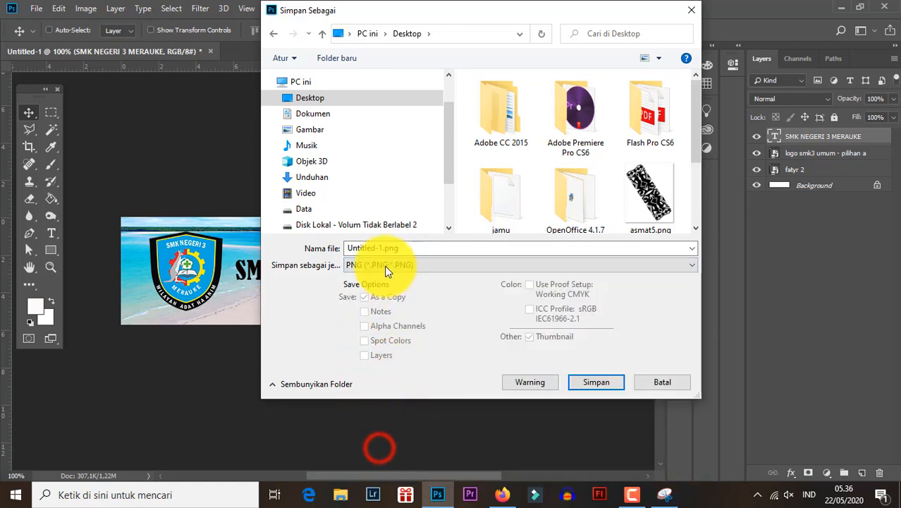
- Name the banner file HEADER FORM and save it with the large file size (fastest saving) PNG option
{"action": "left_click", "coordinate": [395, 247]}
{"action": "type", "text": "HEADE"}
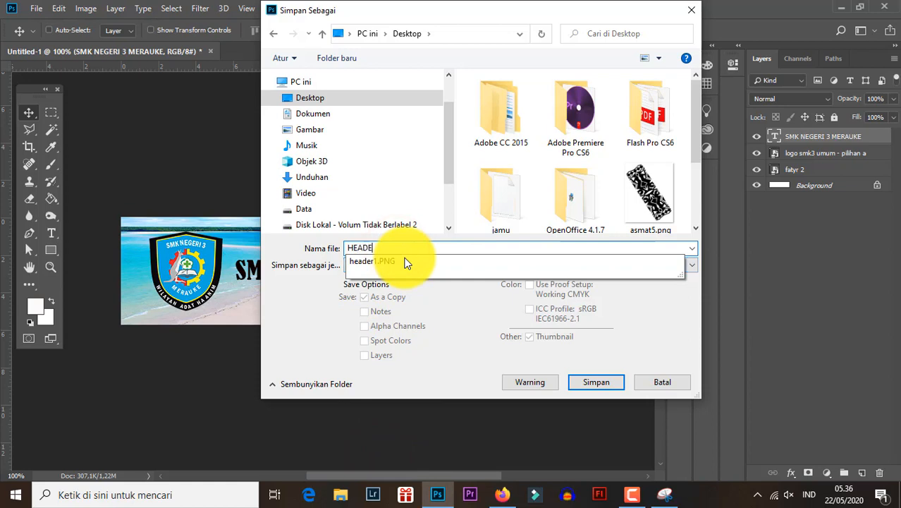
{"action": "type", "text": "R FORM"}
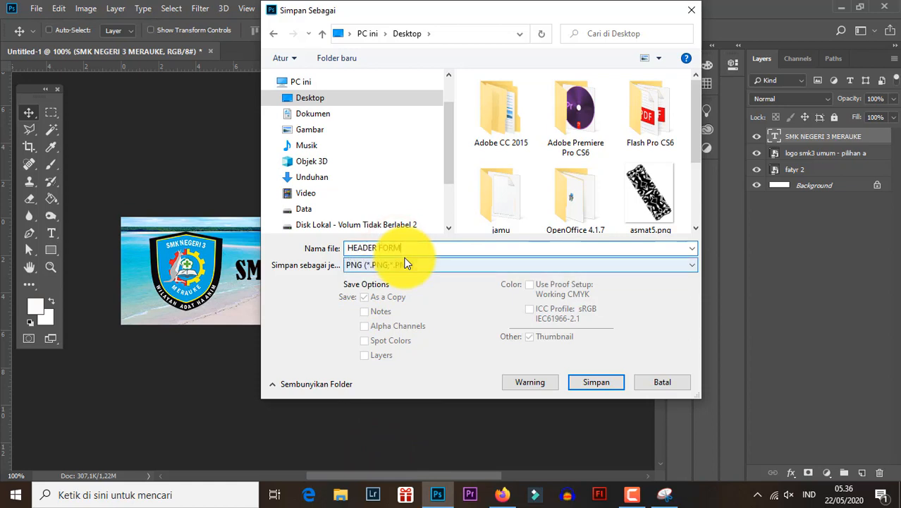
{"action": "left_click", "coordinate": [586, 388]}
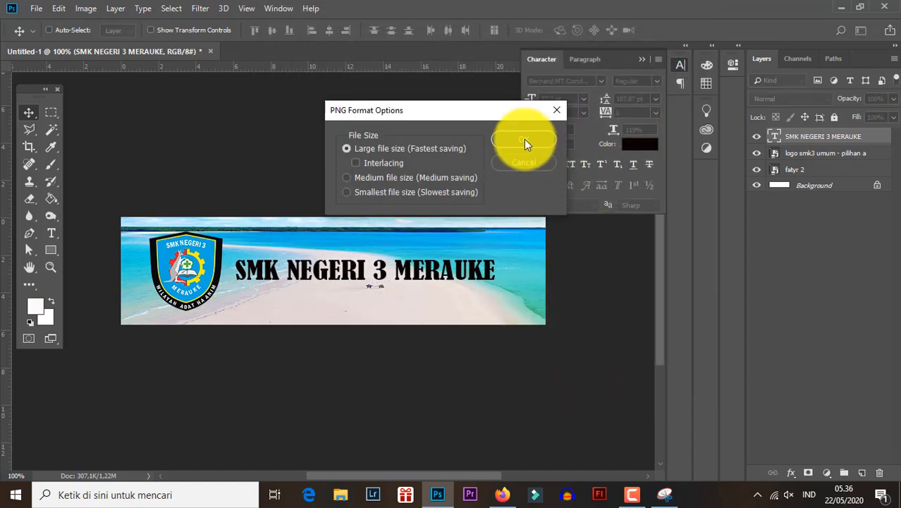
{"action": "left_click", "coordinate": [525, 141]}
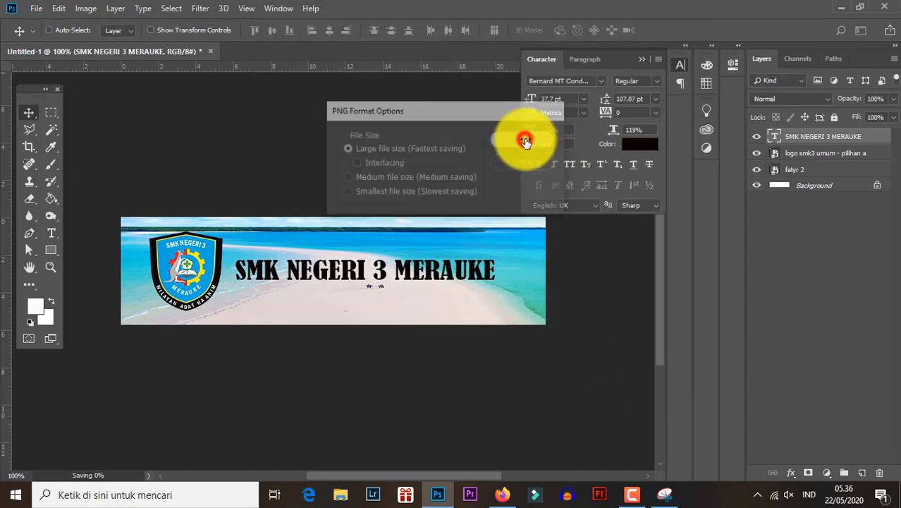
- Switch to the FORMULIR PPDB 2020 editor in Firefox and remove the uploaded guitar header image from the theme
{"action": "left_click", "coordinate": [507, 497]}
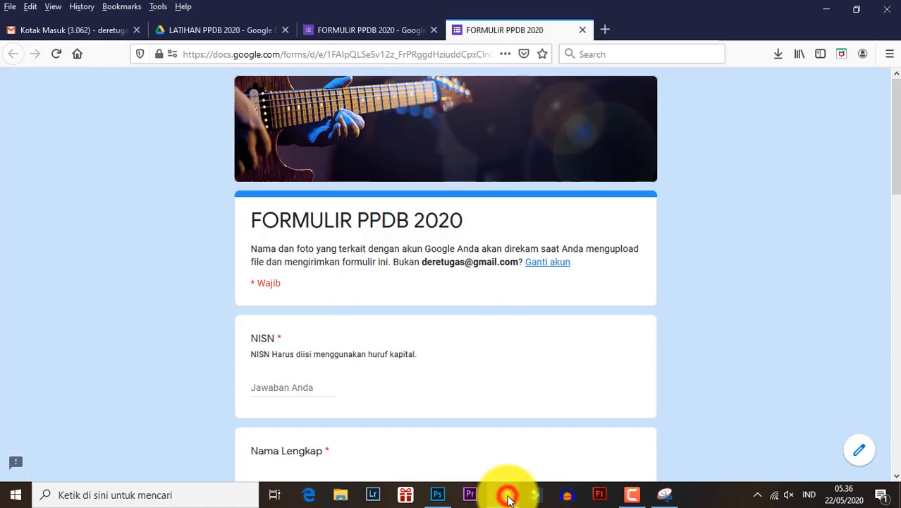
{"action": "left_click", "coordinate": [368, 29]}
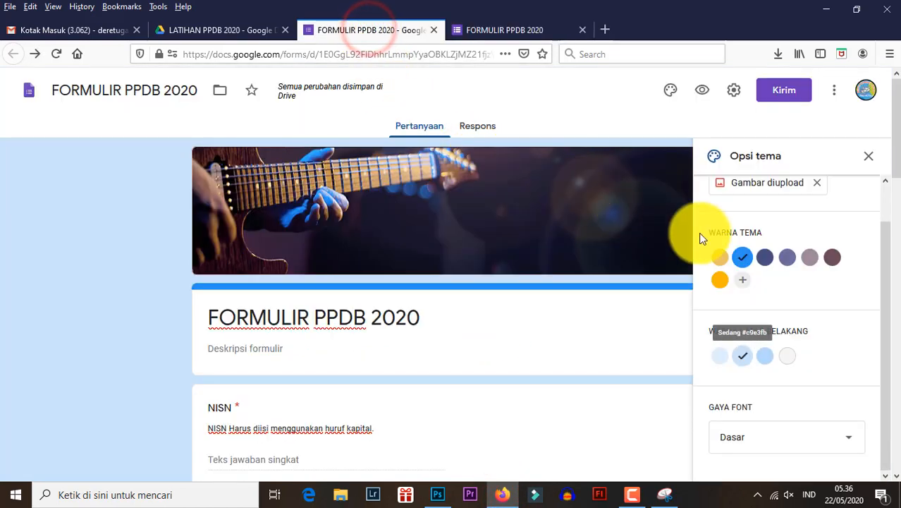
{"action": "scroll", "coordinate": [726, 237], "scroll_direction": "up", "scroll_amount": 1}
{"action": "left_click", "coordinate": [816, 222]}
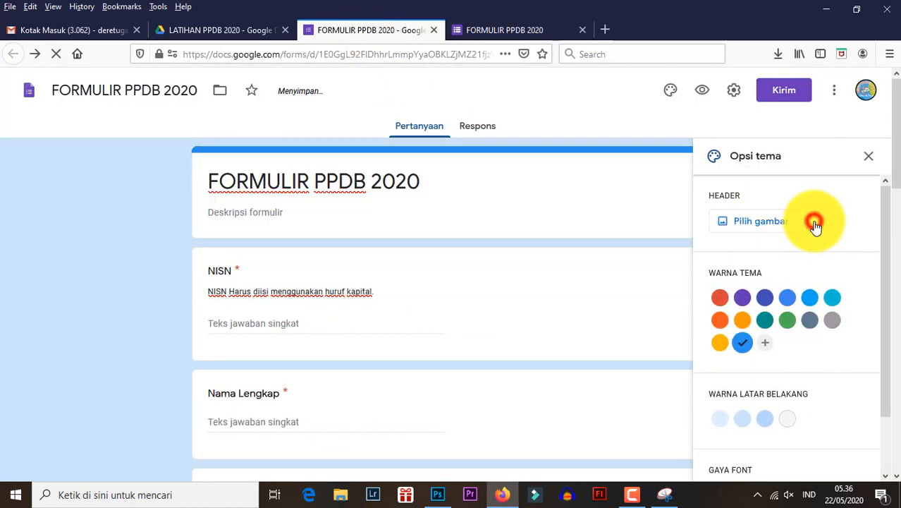
- Upload HEADER FORM.png from the Desktop as the form's new header image
{"action": "left_click", "coordinate": [766, 223]}
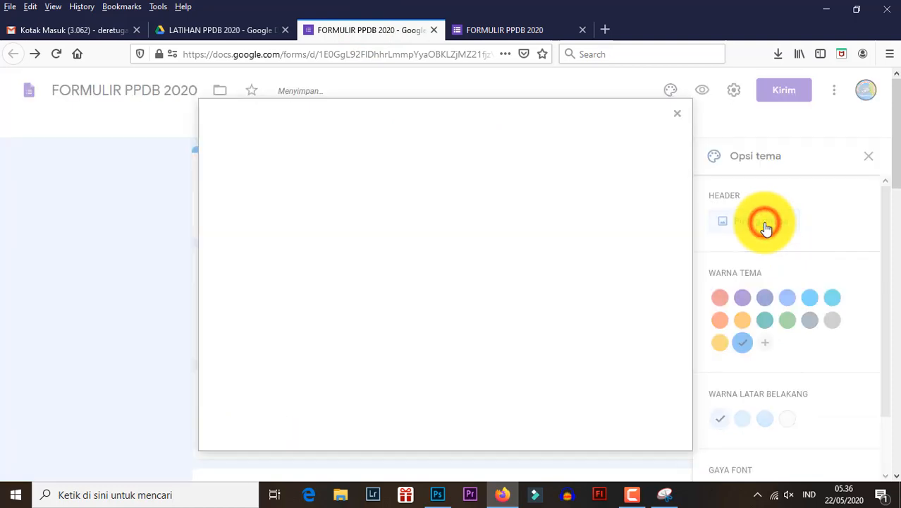
{"action": "left_click", "coordinate": [296, 163]}
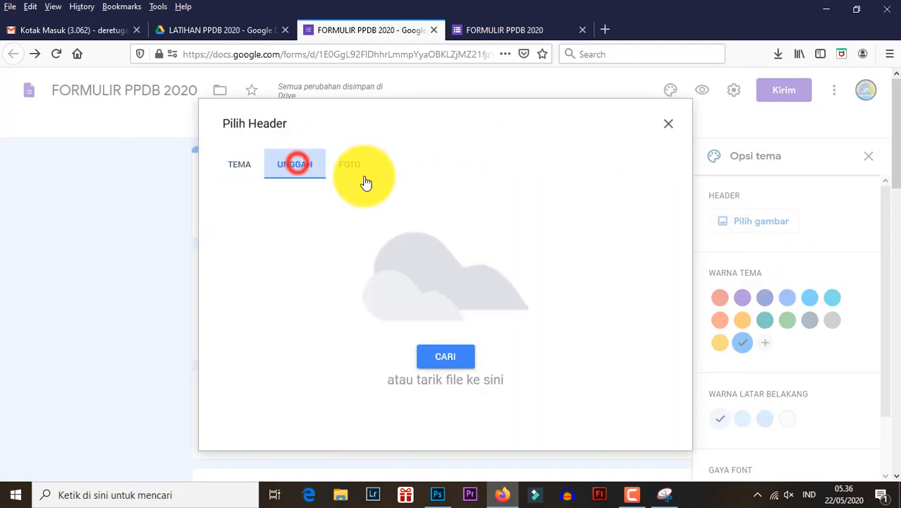
{"action": "left_click", "coordinate": [233, 166]}
{"action": "left_click", "coordinate": [291, 167]}
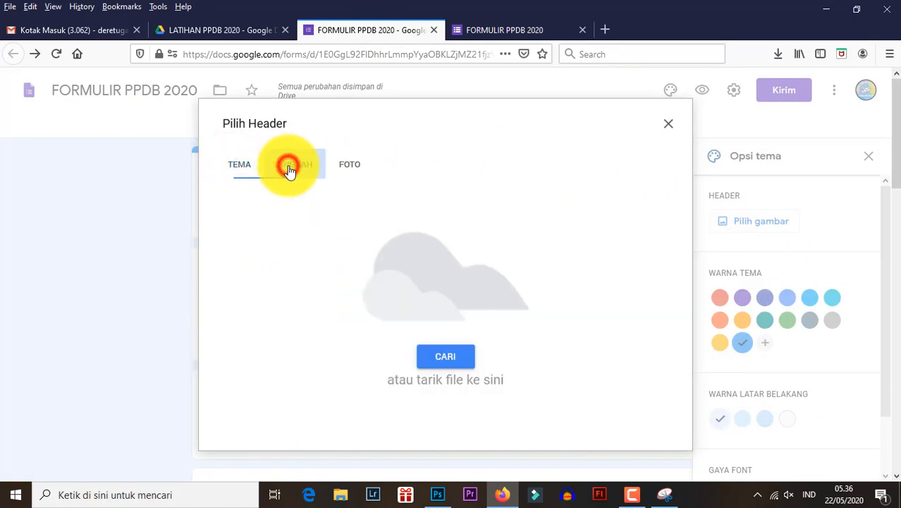
{"action": "left_click", "coordinate": [443, 358]}
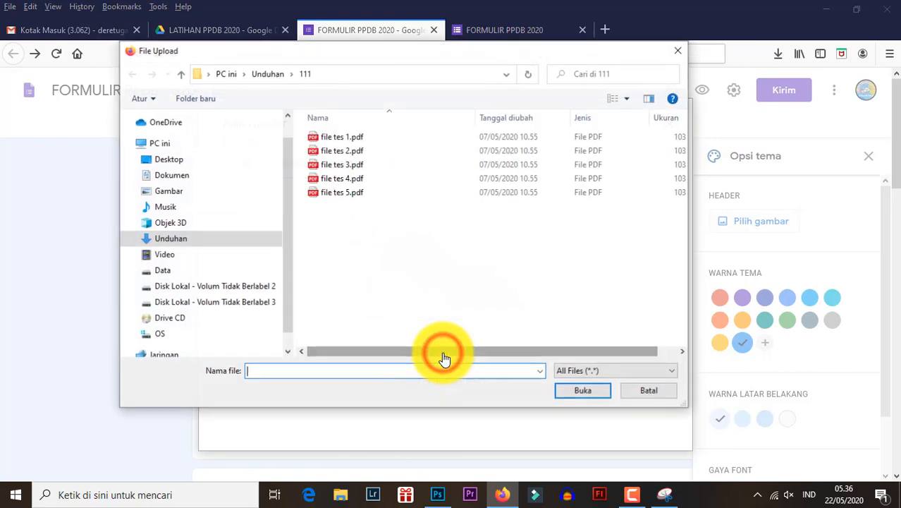
{"action": "left_click", "coordinate": [200, 164]}
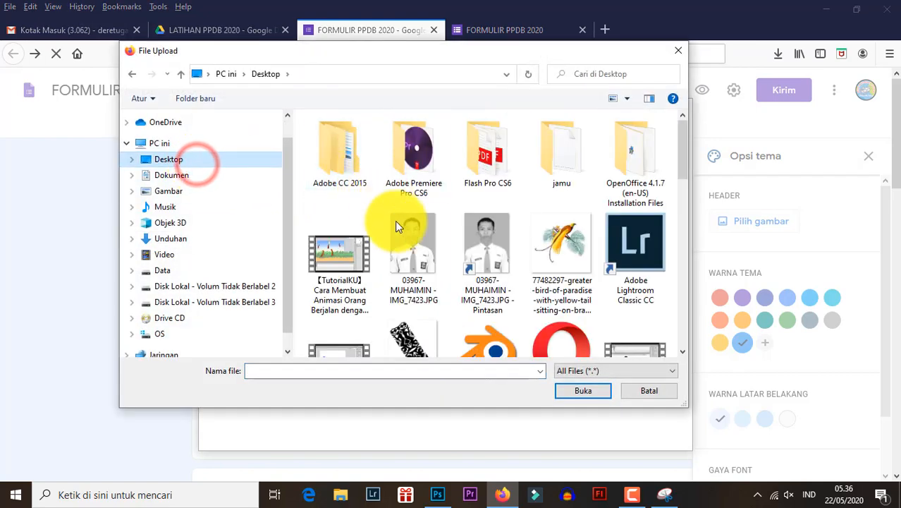
{"action": "left_click", "coordinate": [406, 233]}
{"action": "type", "text": "he"}
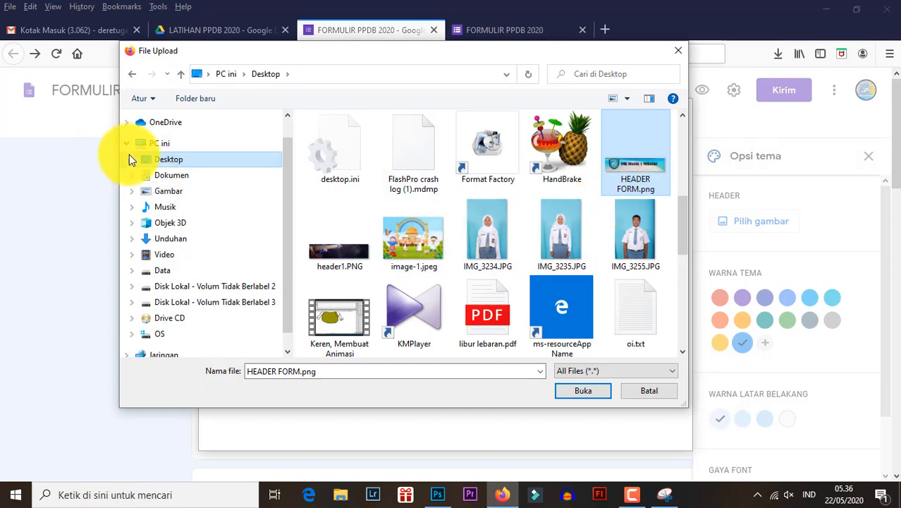
{"action": "left_click", "coordinate": [575, 392]}
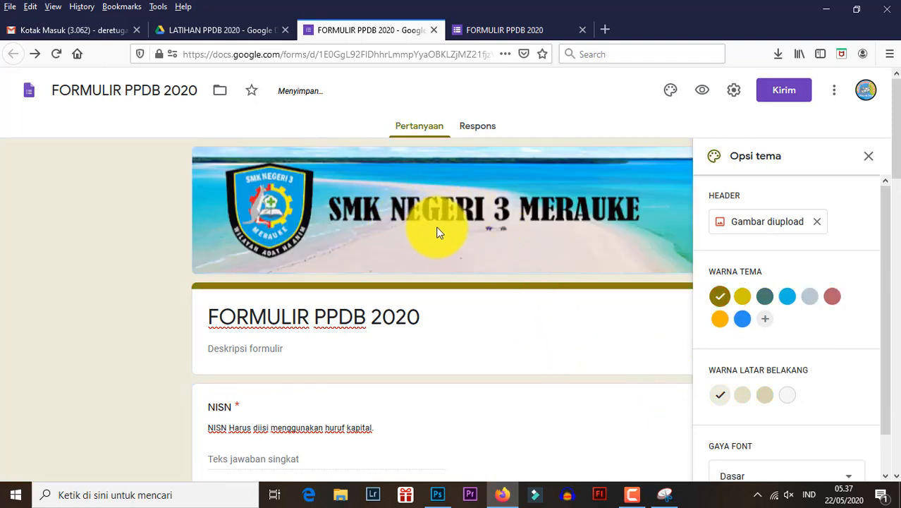
- Reload the live form page and examine the new header and colours along with the questions below
{"action": "left_click", "coordinate": [490, 28]}
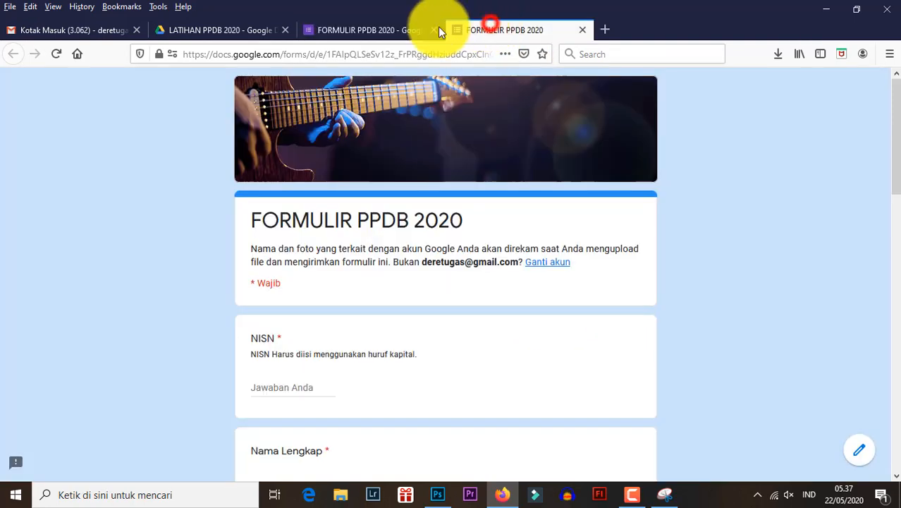
{"action": "left_click", "coordinate": [56, 55]}
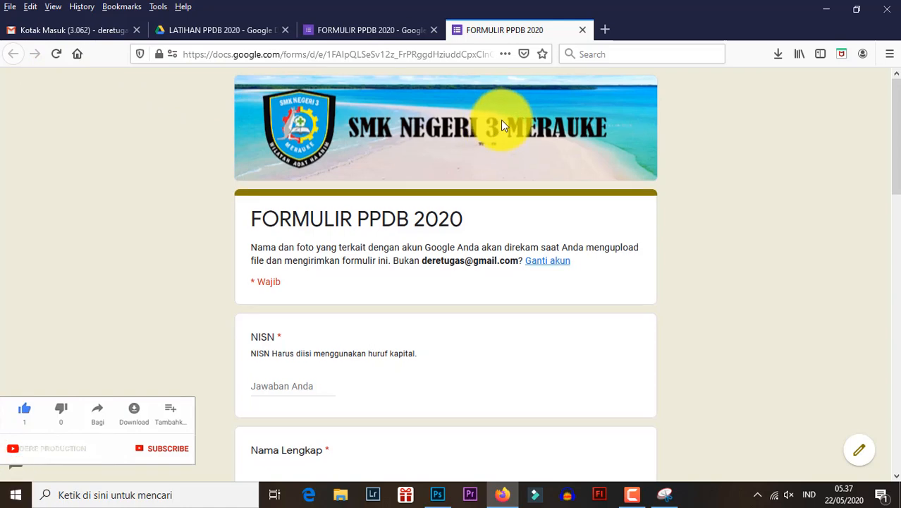
{"action": "scroll", "coordinate": [501, 120], "scroll_direction": "down", "scroll_amount": 3}
{"action": "scroll", "coordinate": [432, 117], "scroll_direction": "up", "scroll_amount": 3}
{"action": "scroll", "coordinate": [431, 119], "scroll_direction": "down", "scroll_amount": 3}
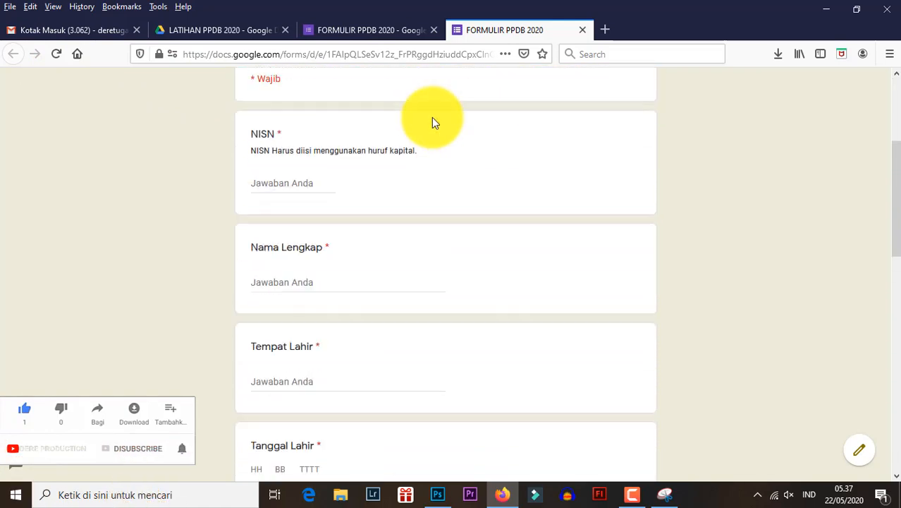
{"action": "scroll", "coordinate": [423, 117], "scroll_direction": "up", "scroll_amount": 3}
{"action": "scroll", "coordinate": [543, 145], "scroll_direction": "down", "scroll_amount": 3}
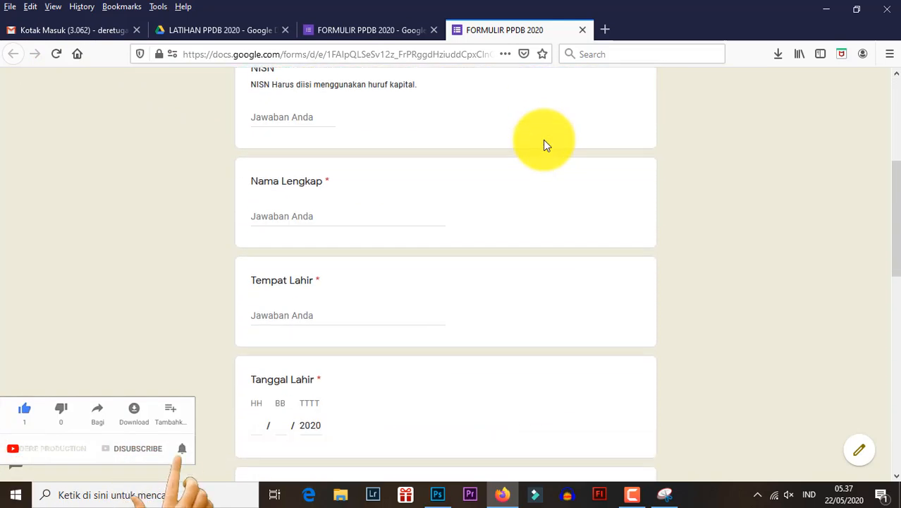
{"action": "scroll", "coordinate": [543, 144], "scroll_direction": "up", "scroll_amount": 3}
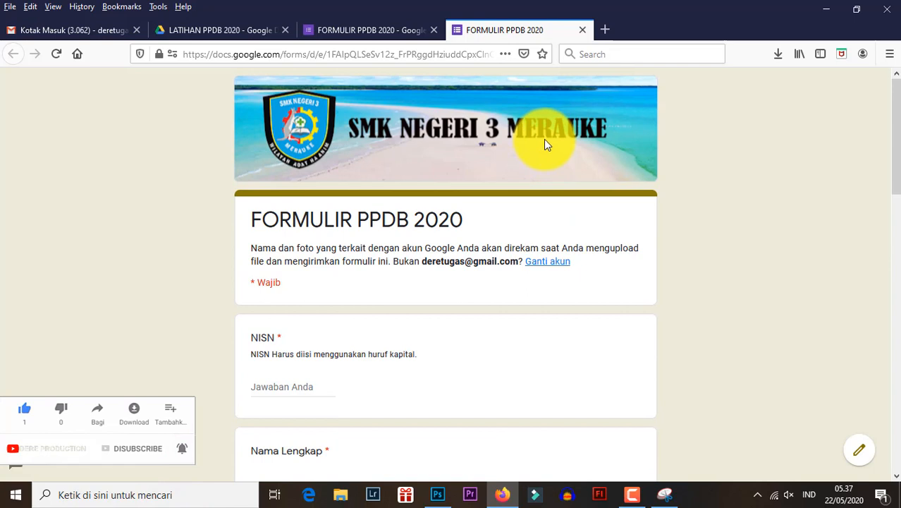
- Set the form's theme colour to blue and its background to the darkest of the light-blue shades
{"action": "left_click", "coordinate": [379, 31]}
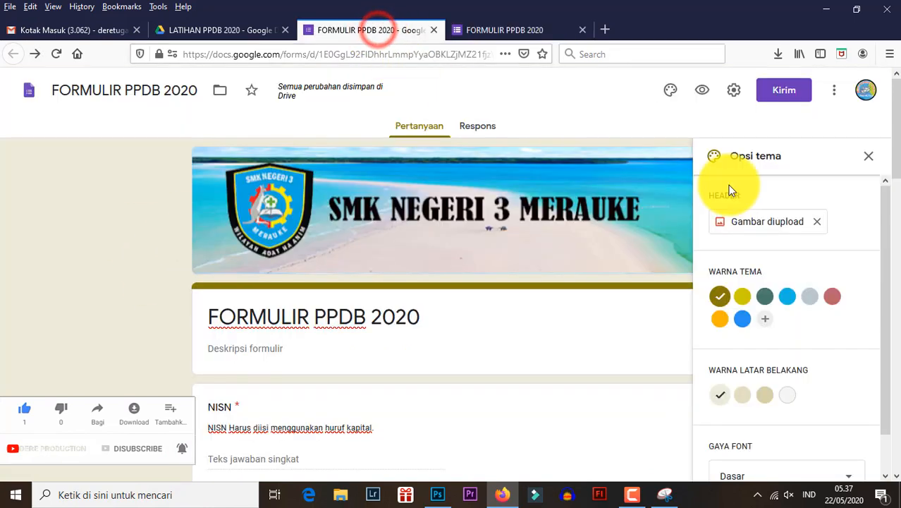
{"action": "left_click", "coordinate": [744, 323]}
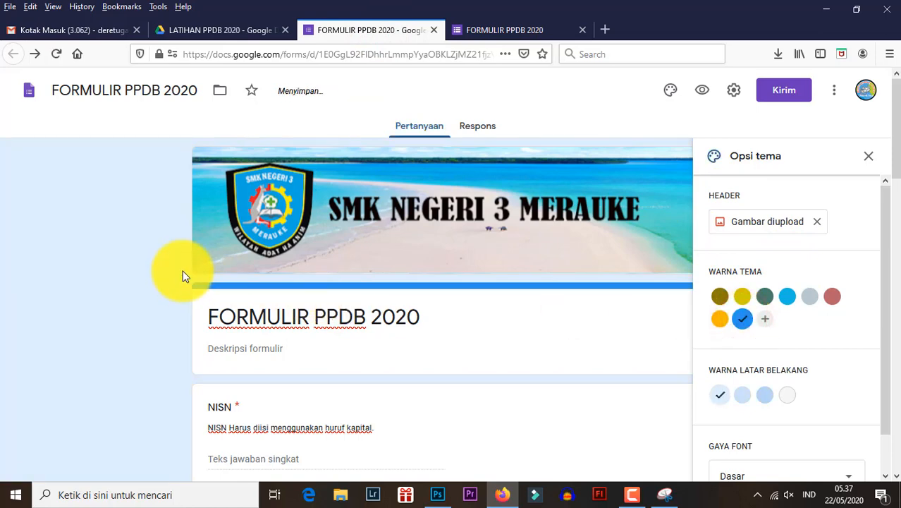
{"action": "left_click", "coordinate": [766, 396]}
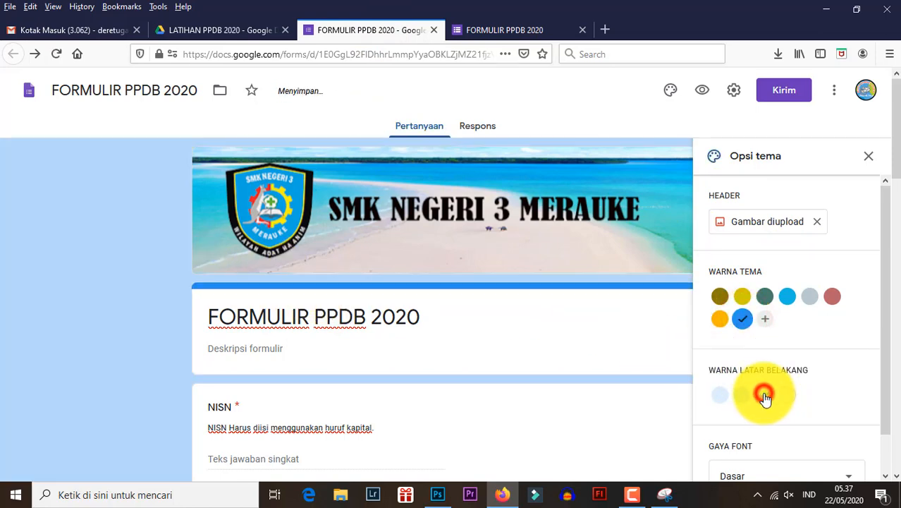
- Reload the live form page, review it with the blue theme, and return to the form editor
{"action": "left_click", "coordinate": [501, 30]}
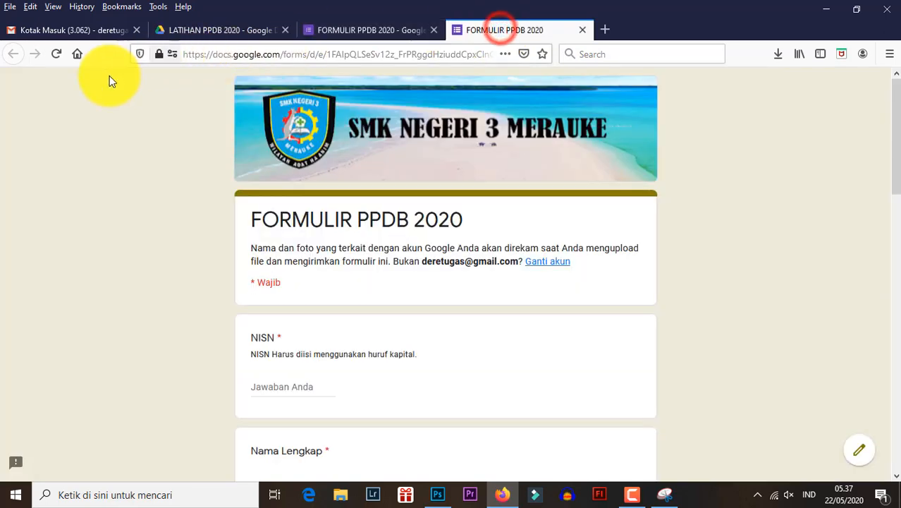
{"action": "left_click", "coordinate": [46, 52]}
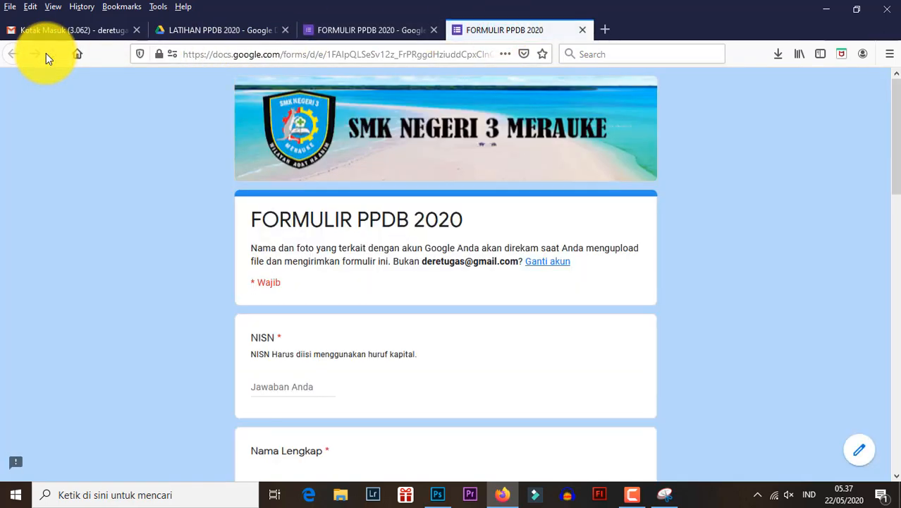
{"action": "scroll", "coordinate": [496, 225], "scroll_direction": "down", "scroll_amount": 15}
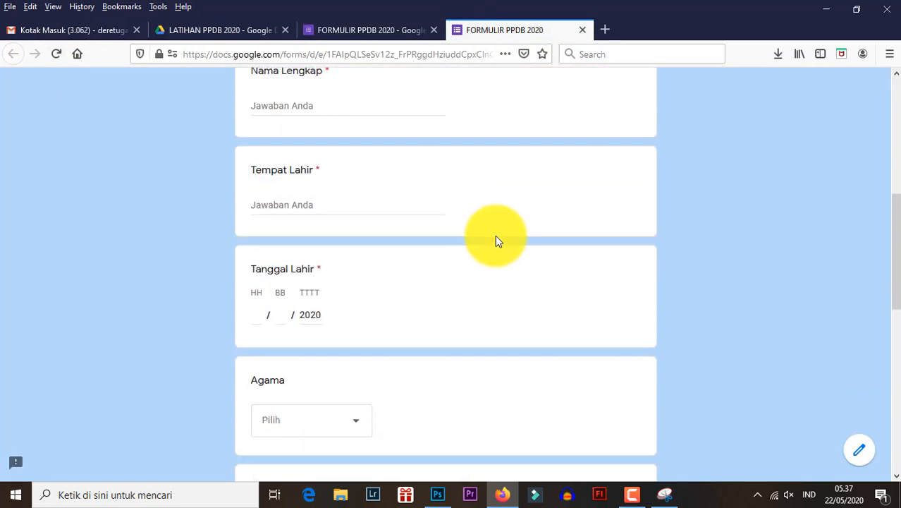
{"action": "scroll", "coordinate": [495, 236], "scroll_direction": "up", "scroll_amount": 15}
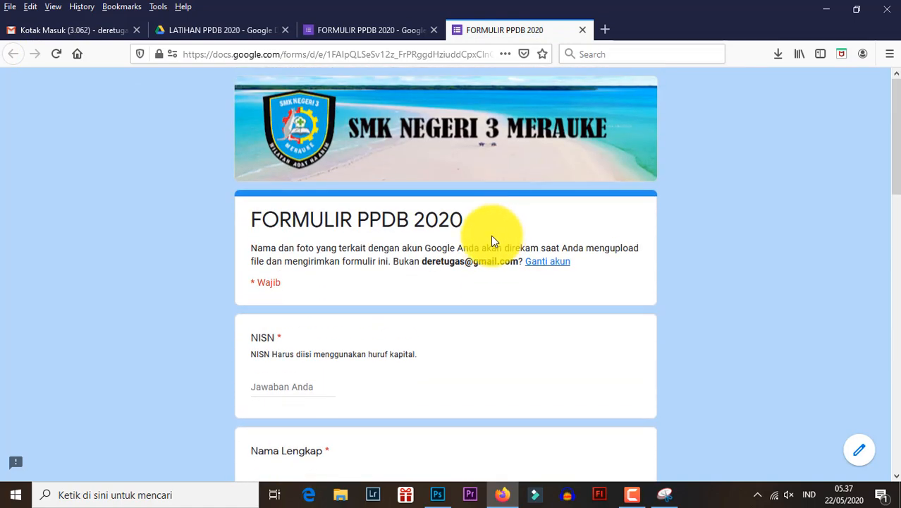
{"action": "left_click", "coordinate": [358, 31]}
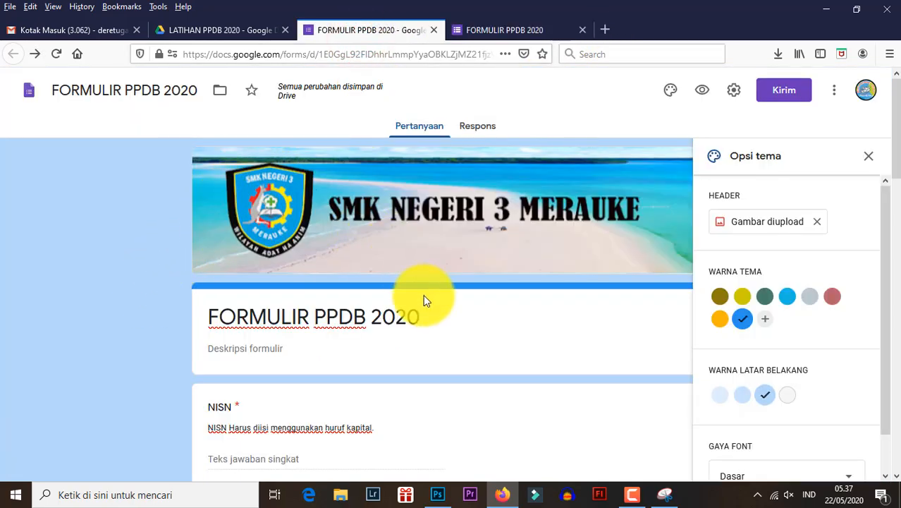
- Look over the form in the editor, close the theme options and view the form's responses
{"action": "scroll", "coordinate": [424, 296], "scroll_direction": "down", "scroll_amount": 10}
{"action": "scroll", "coordinate": [425, 296], "scroll_direction": "down", "scroll_amount": 4}
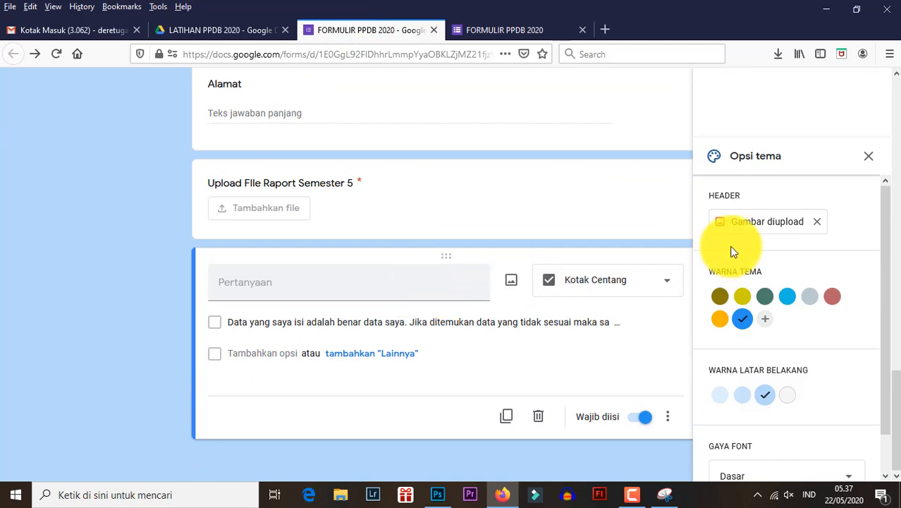
{"action": "scroll", "coordinate": [447, 241], "scroll_direction": "up", "scroll_amount": 6}
{"action": "scroll", "coordinate": [447, 240], "scroll_direction": "up", "scroll_amount": 8}
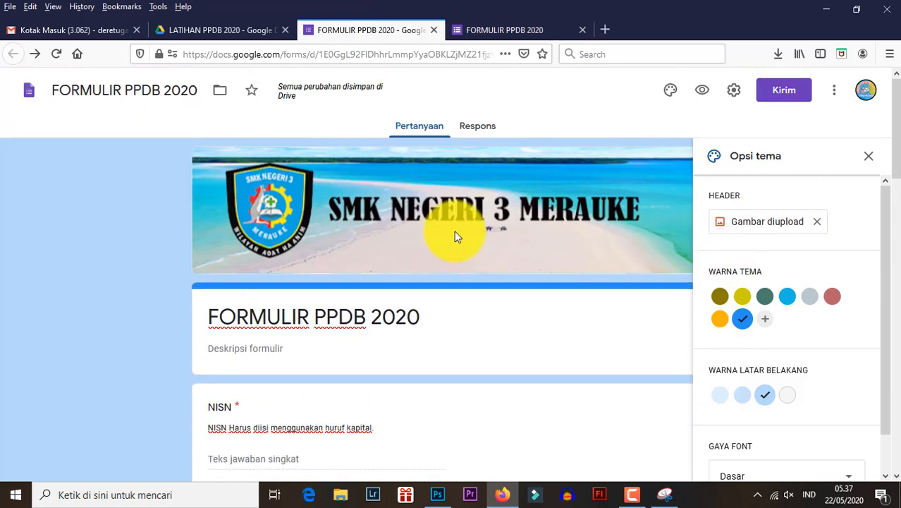
{"action": "left_click", "coordinate": [870, 157]}
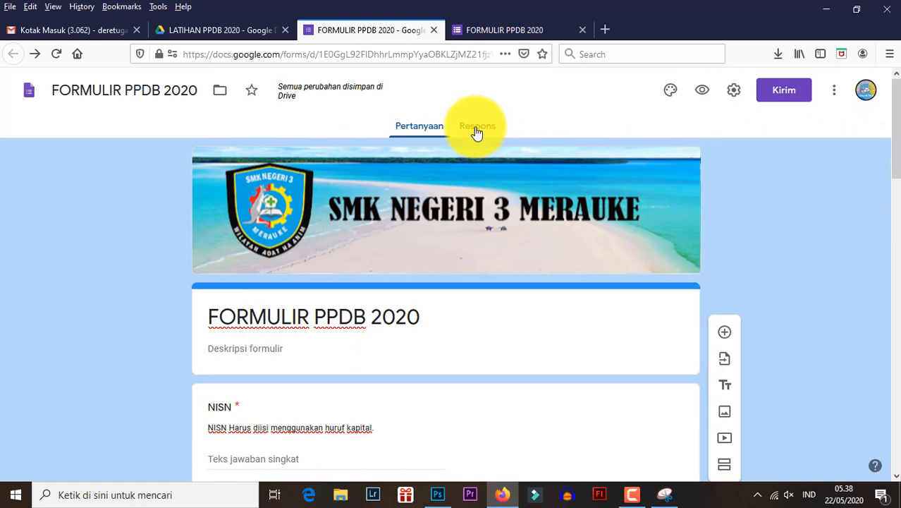
{"action": "left_click", "coordinate": [476, 134]}
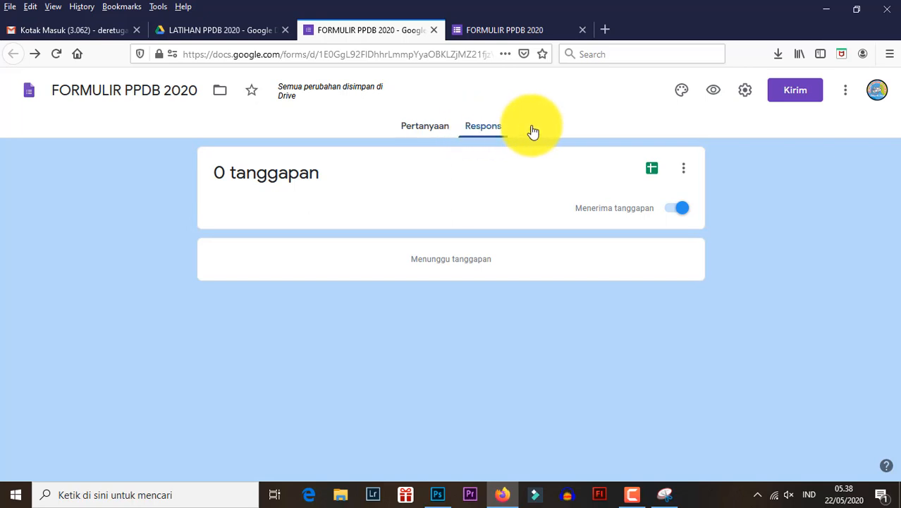
- In the form's presentation settings, turn off the link for submitting another response
{"action": "left_click", "coordinate": [745, 94]}
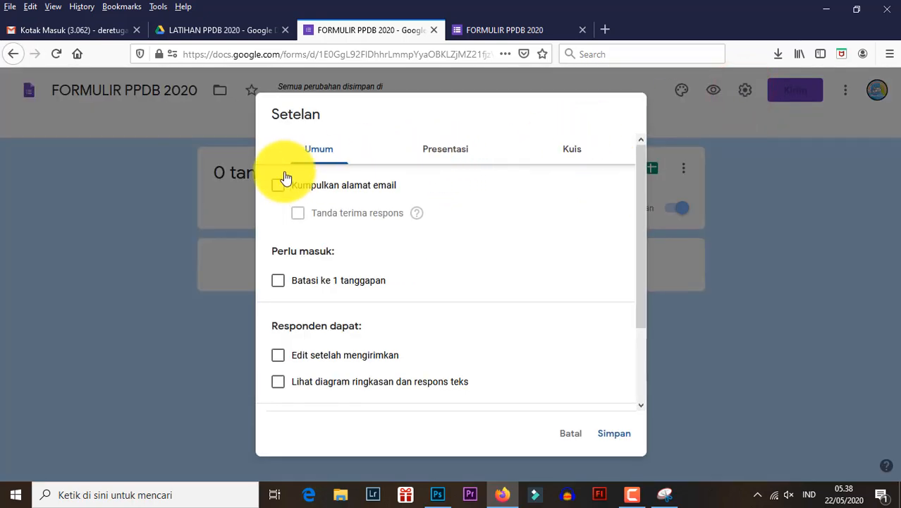
{"action": "left_click", "coordinate": [453, 152]}
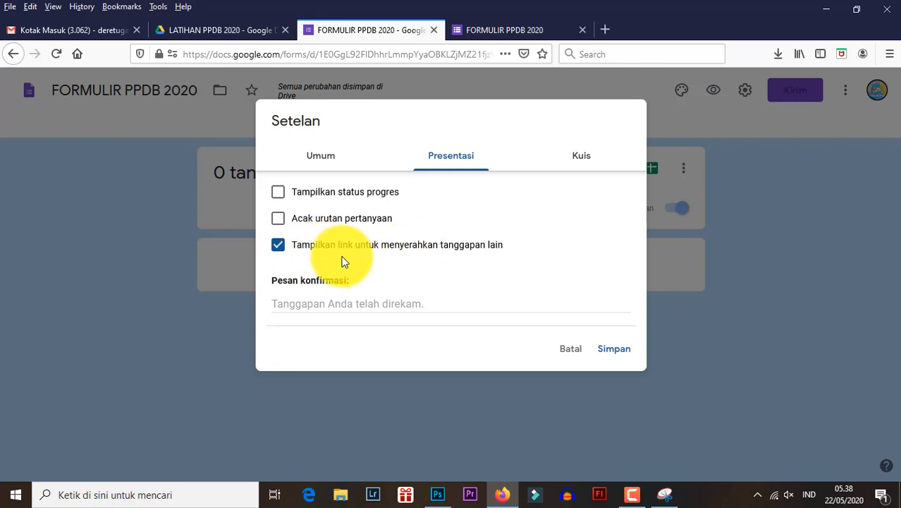
{"action": "left_click", "coordinate": [279, 247]}
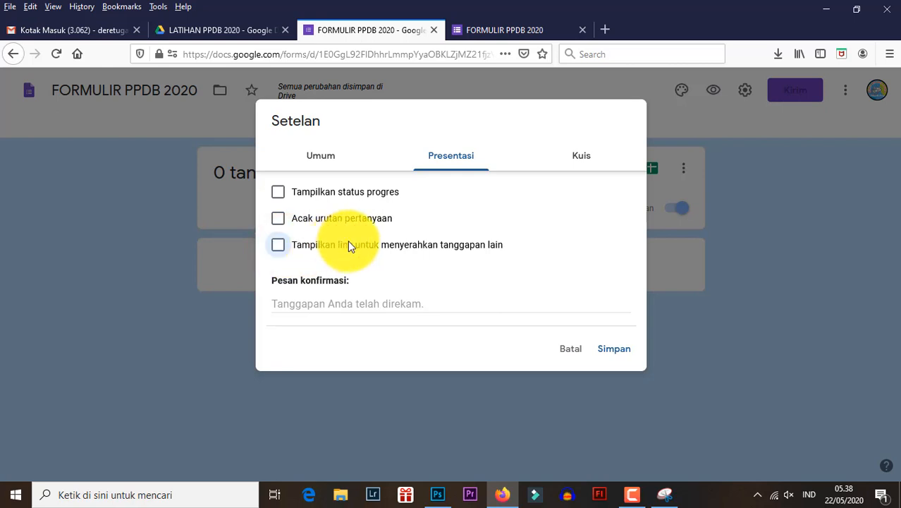
- Review the general form settings and try out the limit of one response per respondent
{"action": "left_click", "coordinate": [326, 156]}
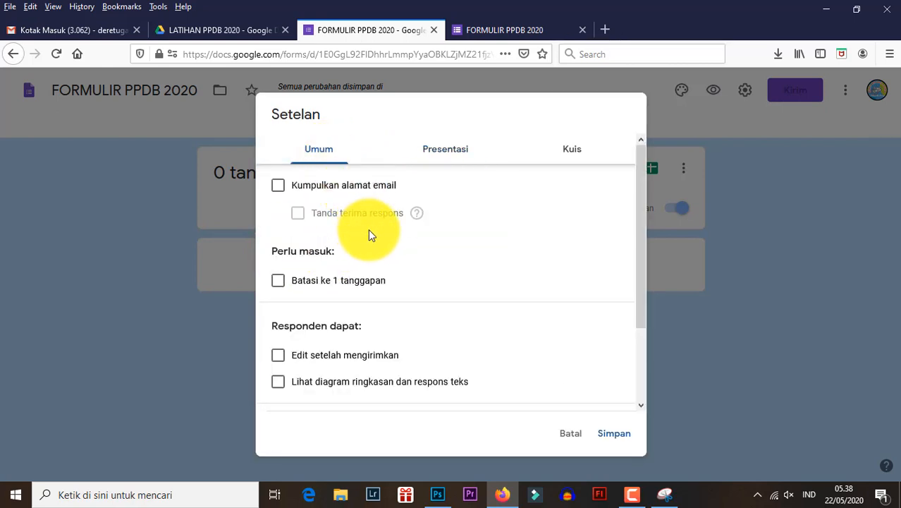
{"action": "scroll", "coordinate": [375, 235], "scroll_direction": "down", "scroll_amount": 2}
{"action": "scroll", "coordinate": [374, 236], "scroll_direction": "up", "scroll_amount": 2}
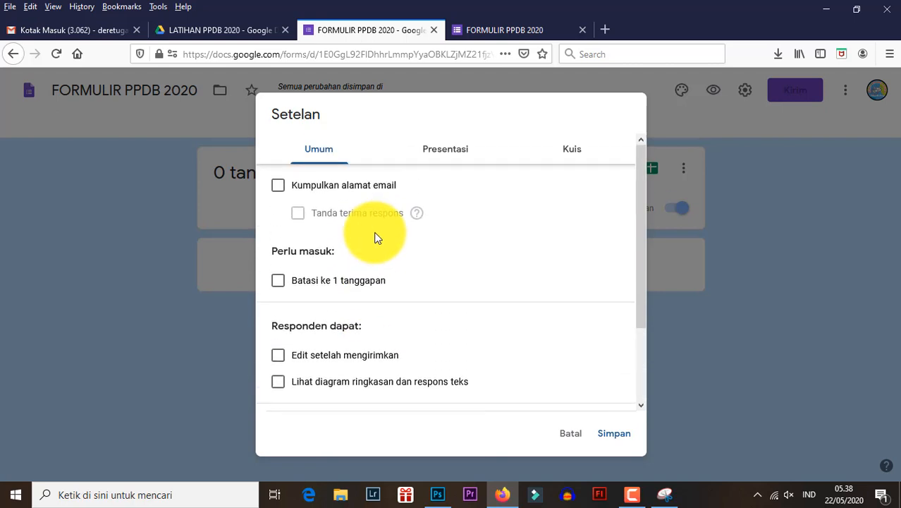
{"action": "scroll", "coordinate": [375, 235], "scroll_direction": "down", "scroll_amount": 2}
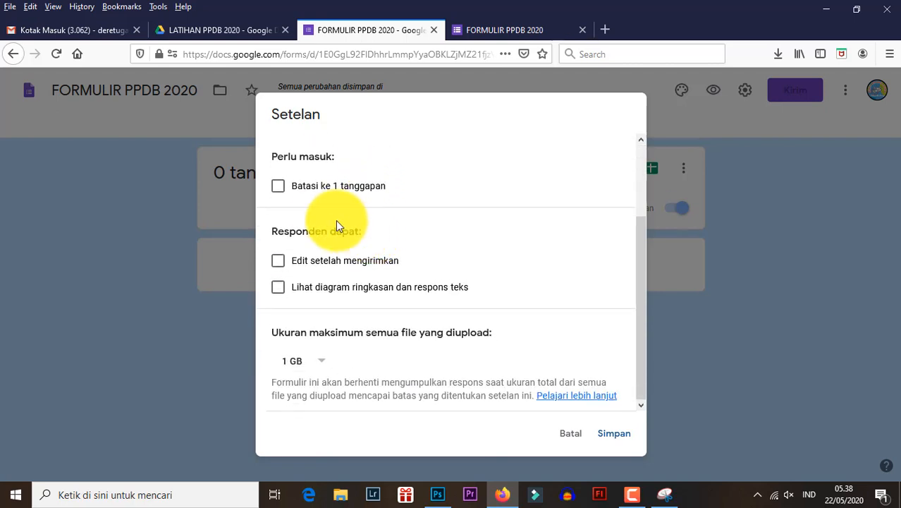
{"action": "scroll", "coordinate": [337, 225], "scroll_direction": "up", "scroll_amount": 2}
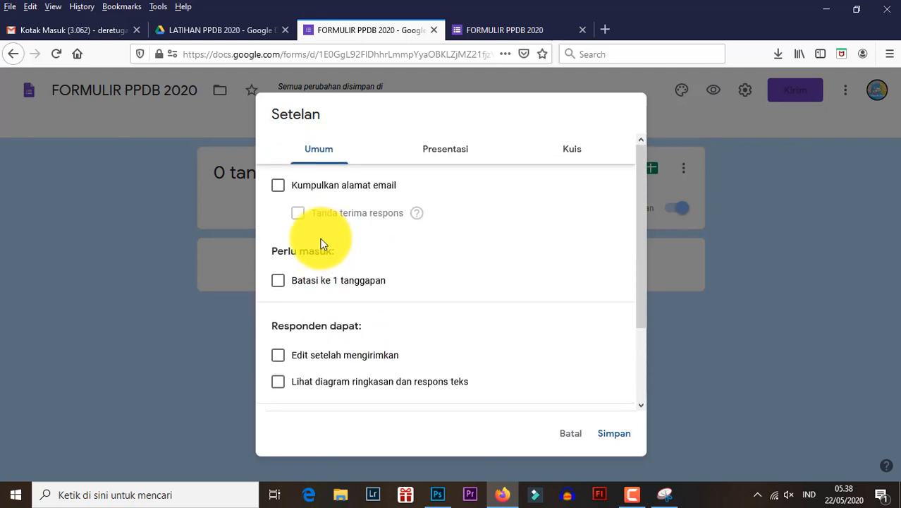
{"action": "left_click", "coordinate": [279, 285]}
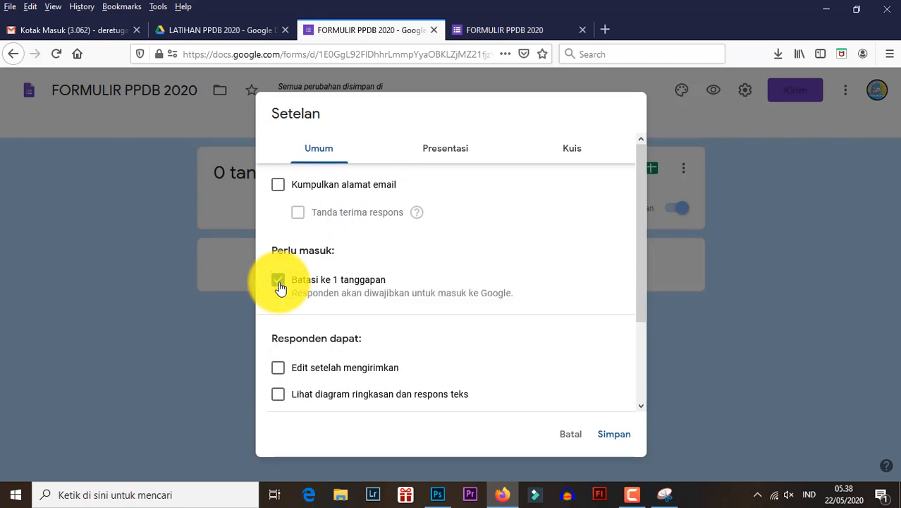
{"action": "scroll", "coordinate": [299, 317], "scroll_direction": "down", "scroll_amount": 2}
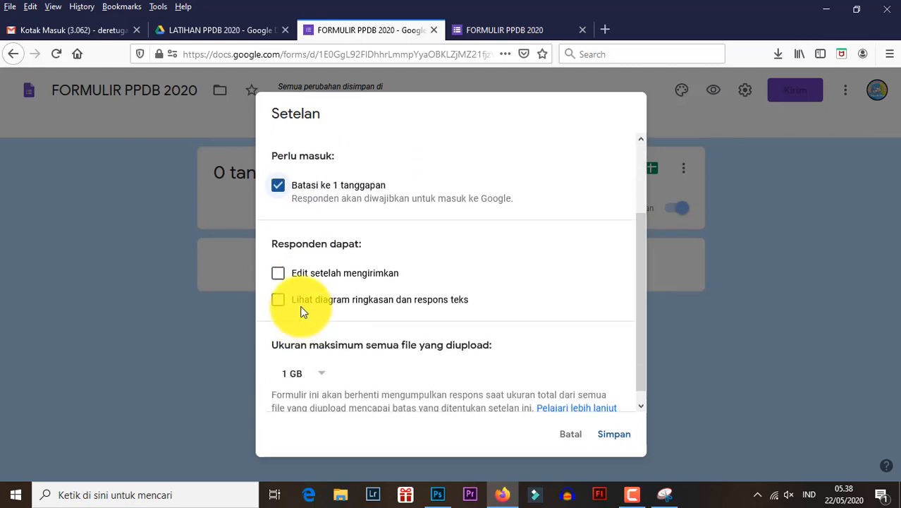
{"action": "scroll", "coordinate": [308, 303], "scroll_direction": "up", "scroll_amount": 2}
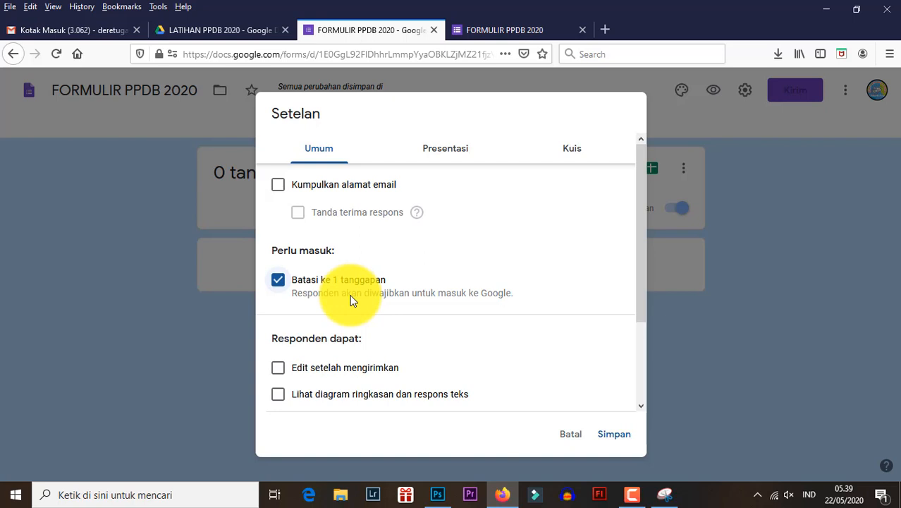
{"action": "left_click", "coordinate": [280, 282]}
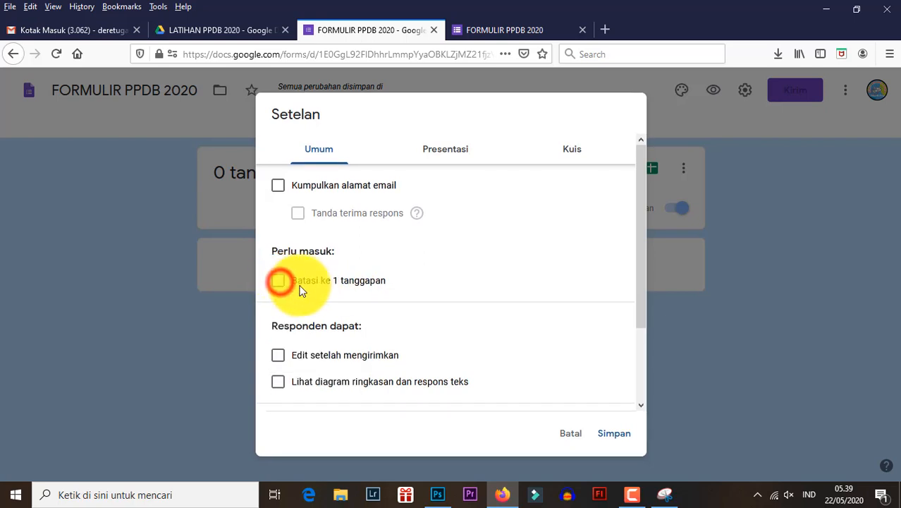
{"action": "left_click", "coordinate": [277, 284]}
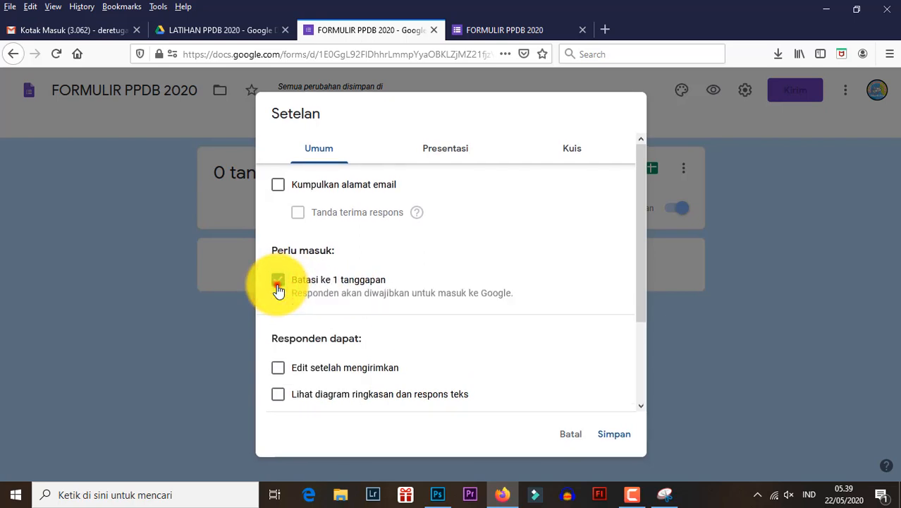
{"action": "left_click", "coordinate": [278, 285]}
- Write the form's confirmation message as "Selamat data anda sudah tersimpan kedalam database kami." in the presentation settings
{"action": "left_click", "coordinate": [434, 147]}
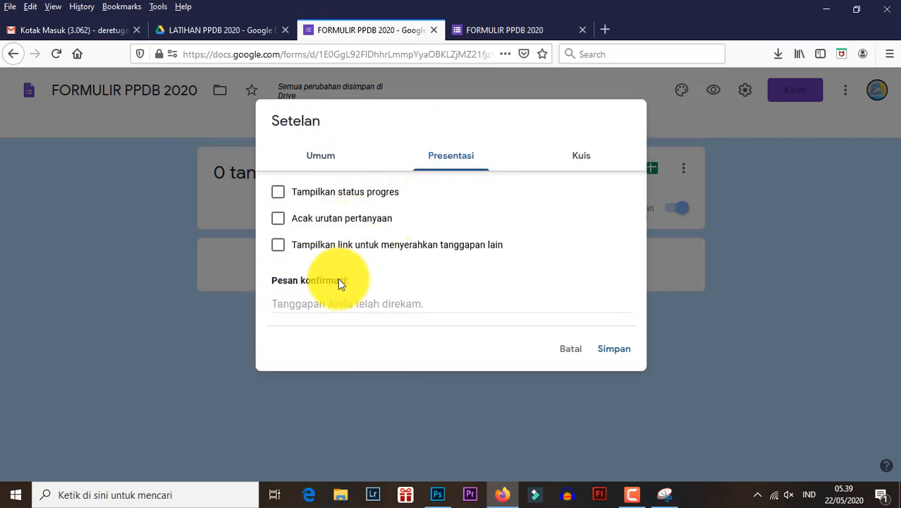
{"action": "left_click", "coordinate": [303, 305]}
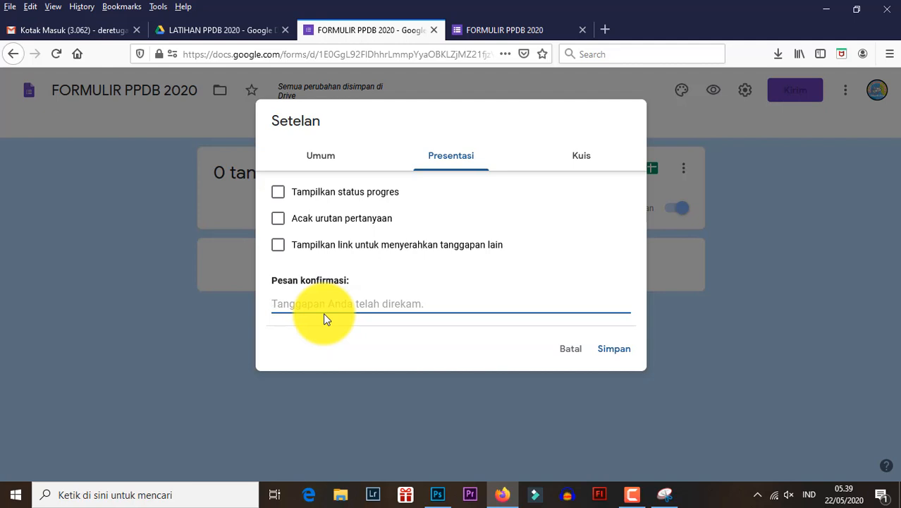
{"action": "type", "text": "sel"}
{"action": "key", "text": "BackSpace"}
{"action": "key", "text": "BackSpace"}
{"action": "key", "text": "BackSpace"}
{"action": "type", "text": "Selamat"}
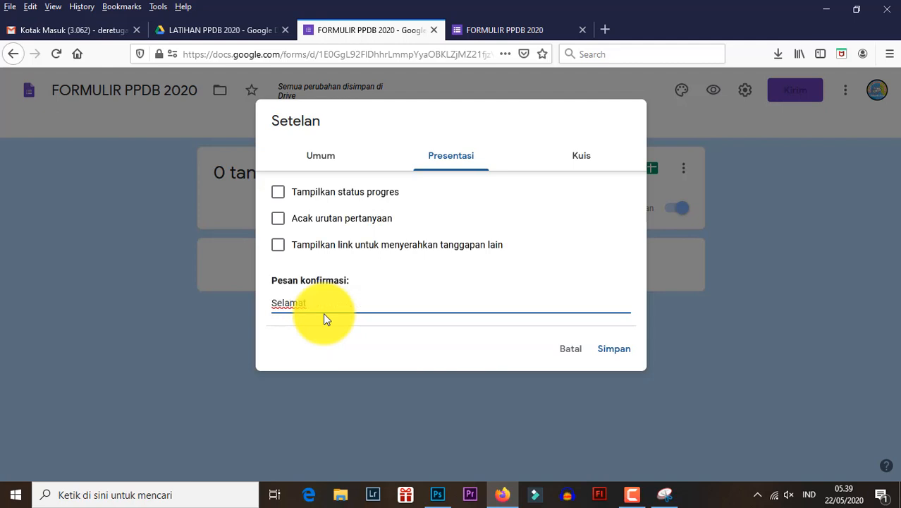
{"action": "type", "text": " data anda sudah tersimapa"}
{"action": "key", "text": "BackSpace"}
{"action": "key", "text": "BackSpace"}
{"action": "key", "text": "BackSpace"}
{"action": "type", "text": "pa"}
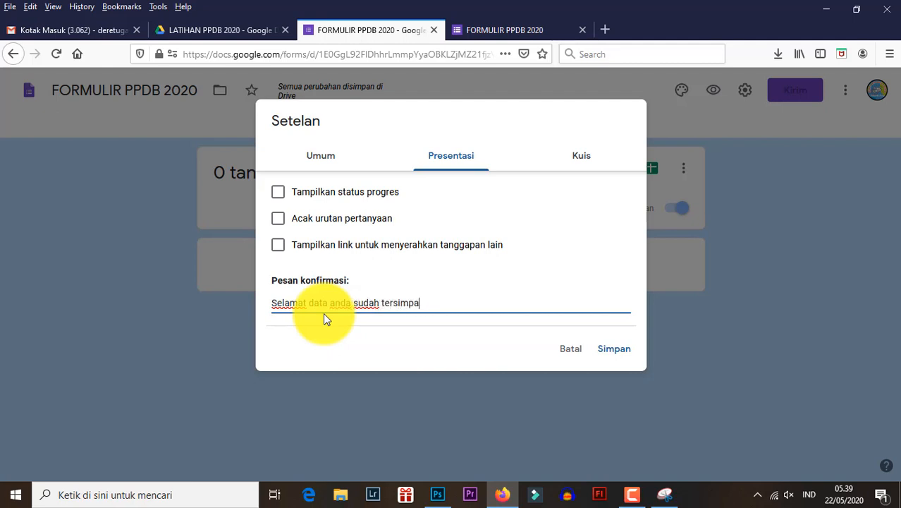
{"action": "type", "text": "n kedalam data base"}
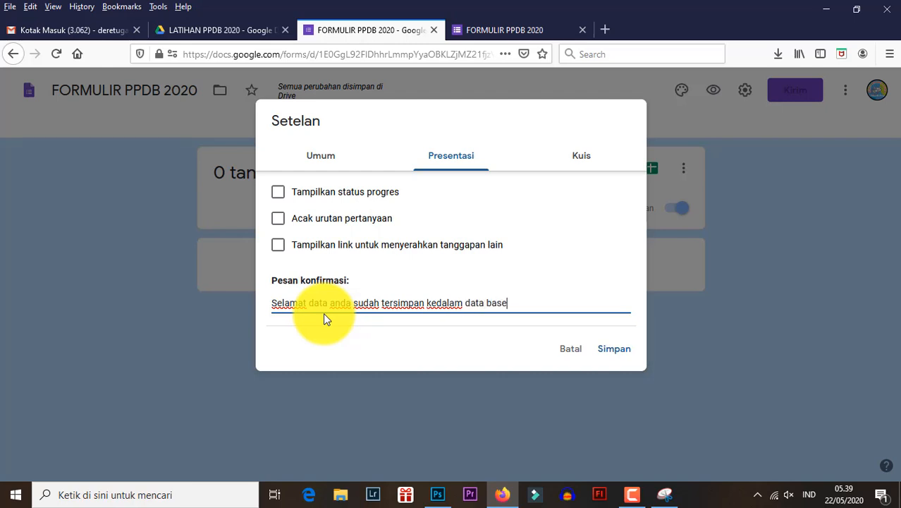
{"action": "key", "text": "BackSpace"}
{"action": "key", "text": "BackSpace"}
{"action": "key", "text": "BackSpace"}
{"action": "key", "text": "BackSpace"}
{"action": "type", "text": "base kami. SIlahkan "}
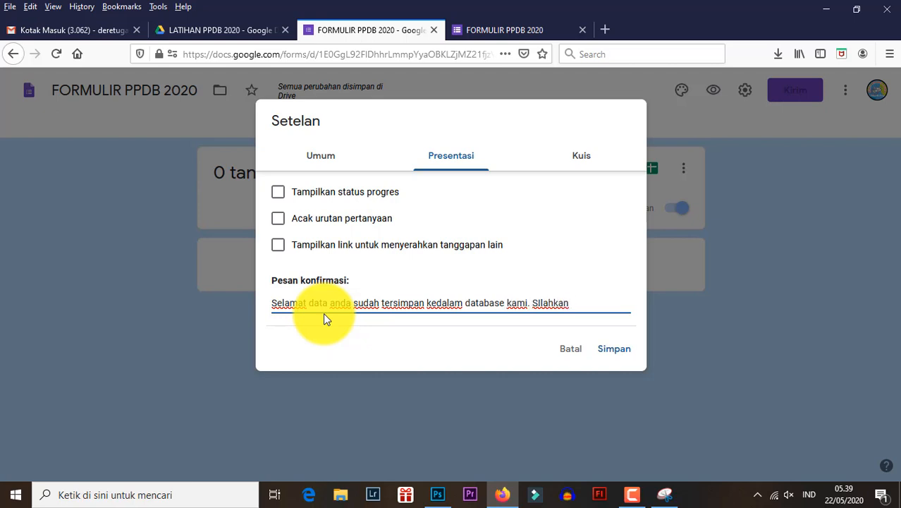
{"action": "type", "text": "cek email tema"}
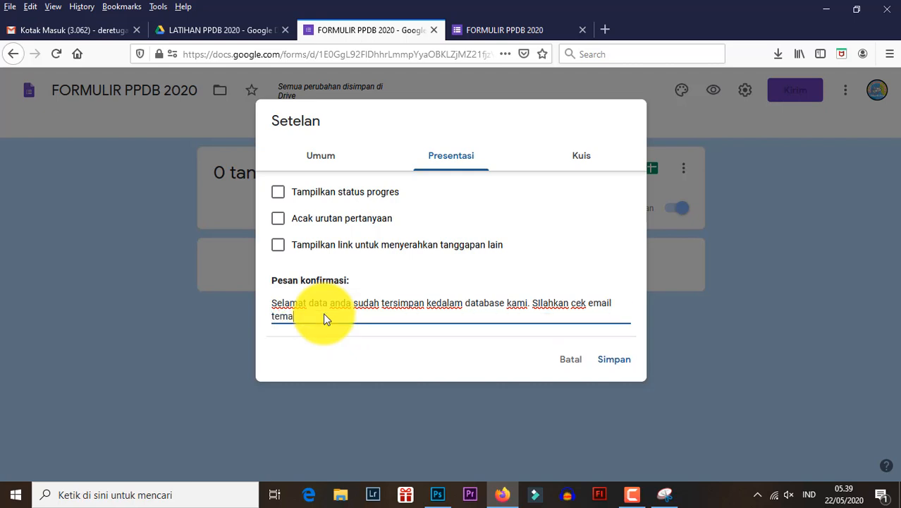
- Add "SIlahkan cek email kalian untuk mendapatkan bukti pendafataran." to the confirmation message and save the form settings
{"action": "key", "text": "BackSpace"}
{"action": "key", "text": "BackSpace"}
{"action": "key", "text": "BackSpace"}
{"action": "key", "text": "BackSpace"}
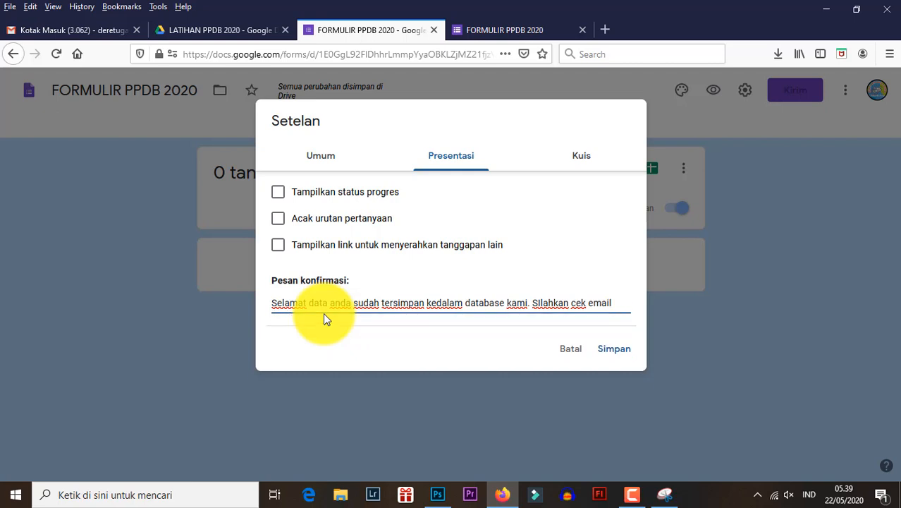
{"action": "type", "text": "kalian untuk"}
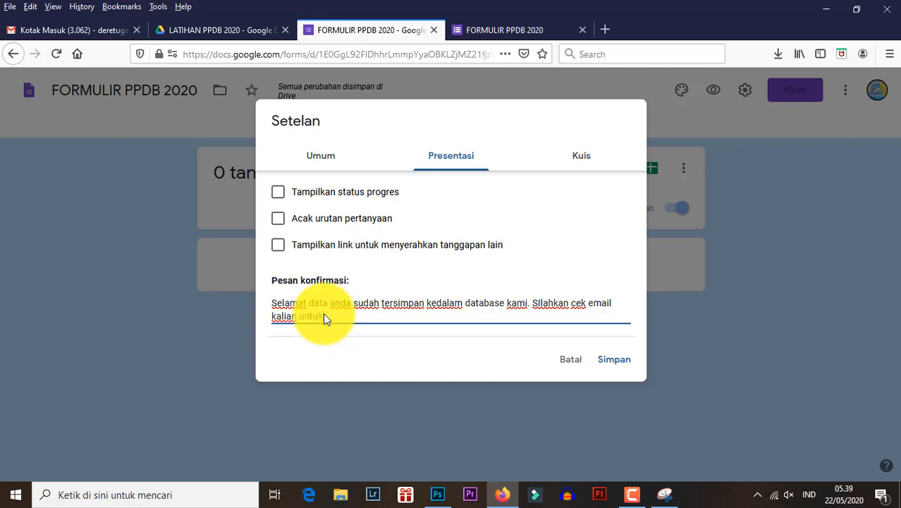
{"action": "type", "text": " mendapa"}
{"action": "key", "text": "BackSpace"}
{"action": "key", "text": "BackSpace"}
{"action": "key", "text": "BackSpace"}
{"action": "type", "text": "k mendapatkan bukti pend"}
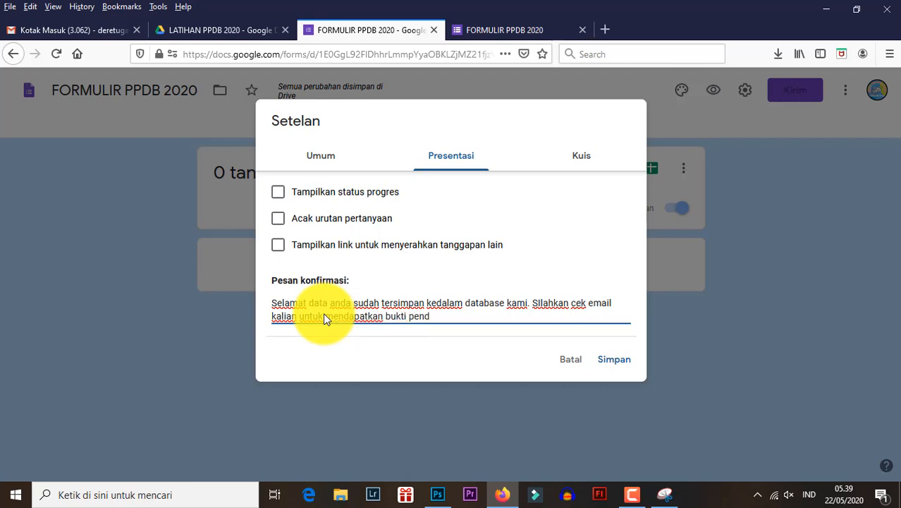
{"action": "type", "text": "afataran."}
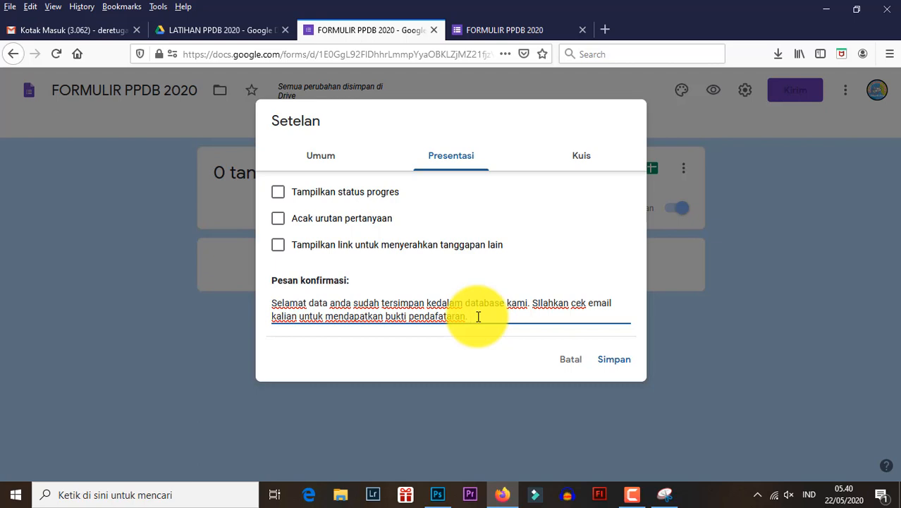
{"action": "left_click", "coordinate": [620, 362]}
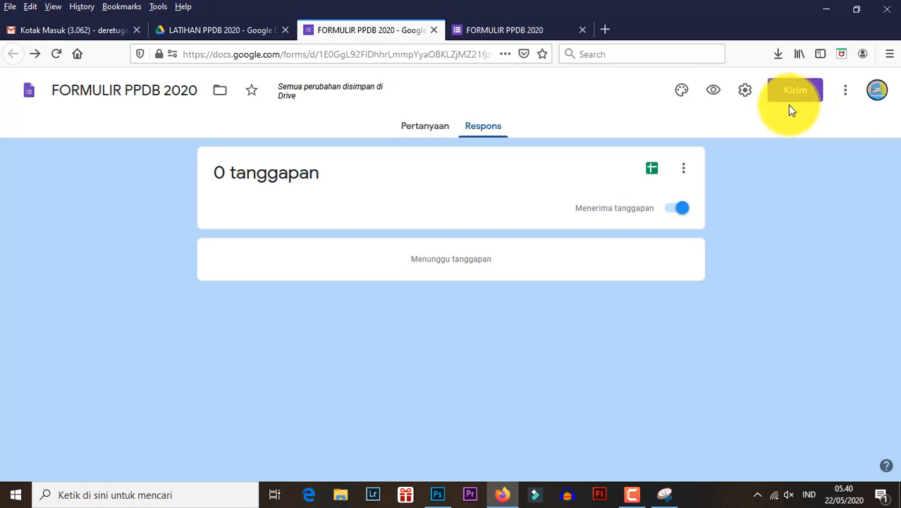
- Create a new spreadsheet as the destination for the form's responses
{"action": "left_click", "coordinate": [484, 130]}
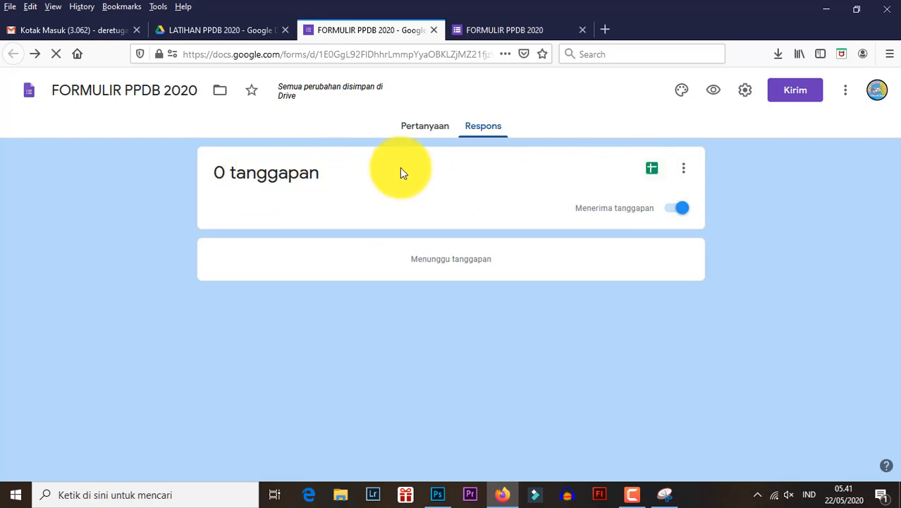
{"action": "left_click", "coordinate": [652, 175]}
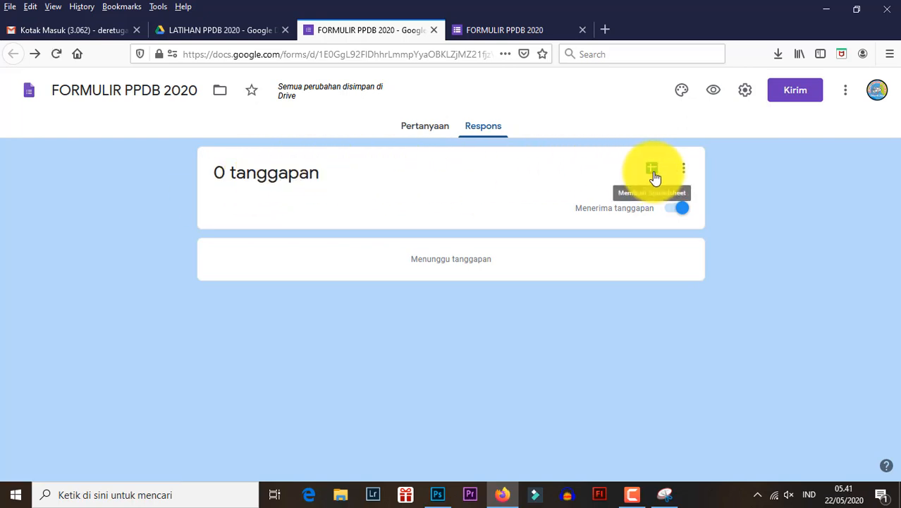
{"action": "left_click", "coordinate": [651, 174]}
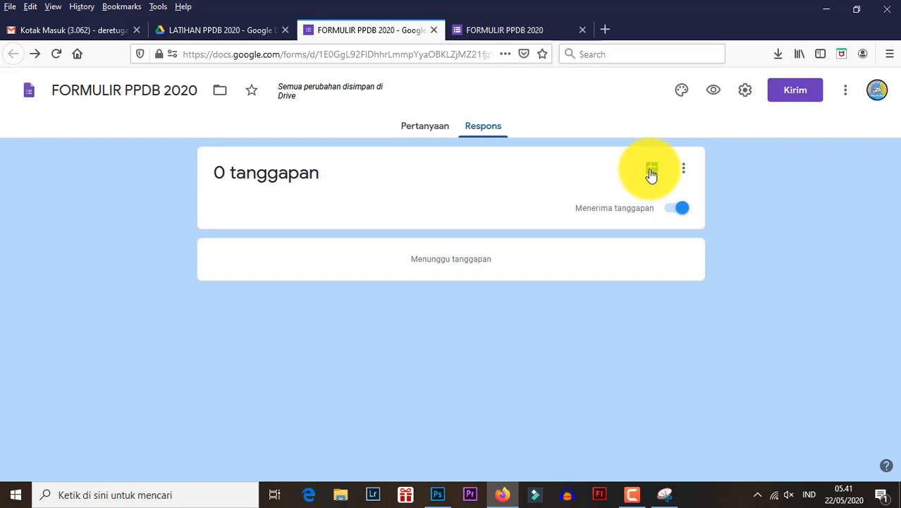
{"action": "left_click", "coordinate": [651, 174]}
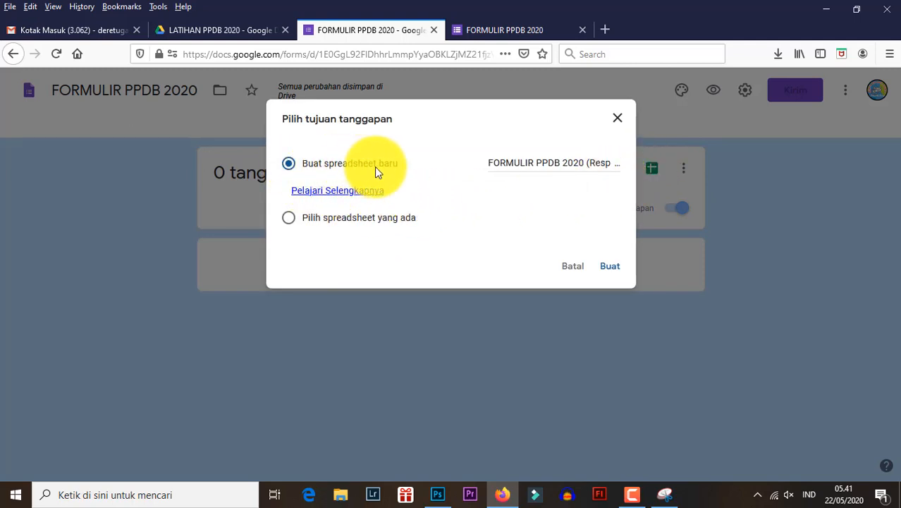
{"action": "left_click", "coordinate": [609, 268]}
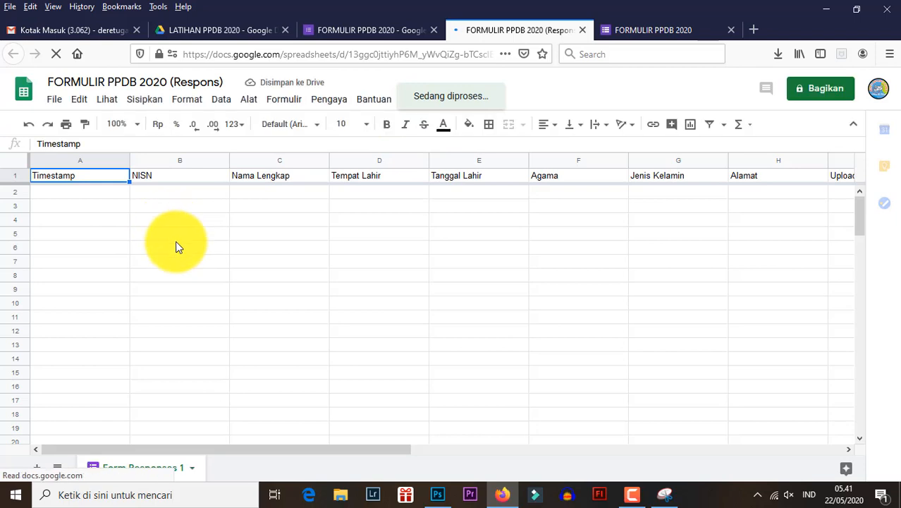
- Compare the column headers of the response spreadsheet with the questions in the PPDB form
{"action": "left_click_drag", "start_coordinate": [247, 451], "coordinate": [205, 396]}
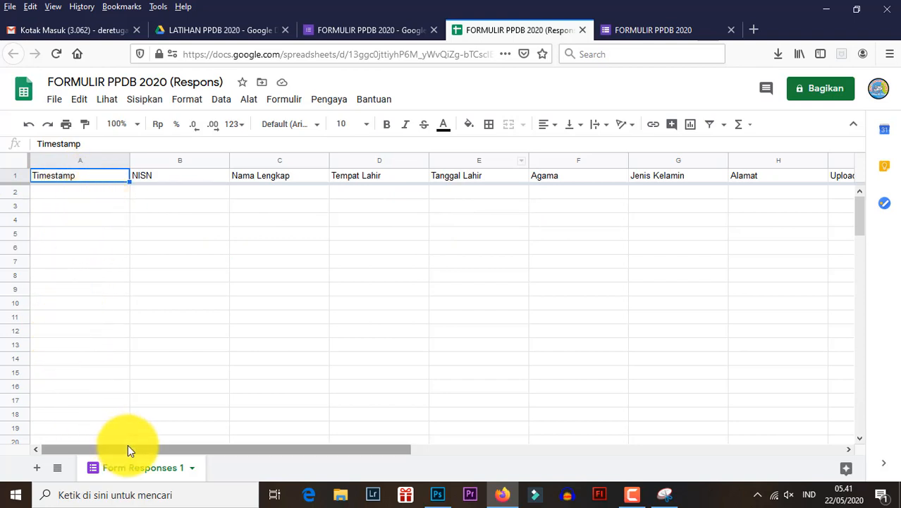
{"action": "left_click", "coordinate": [189, 177]}
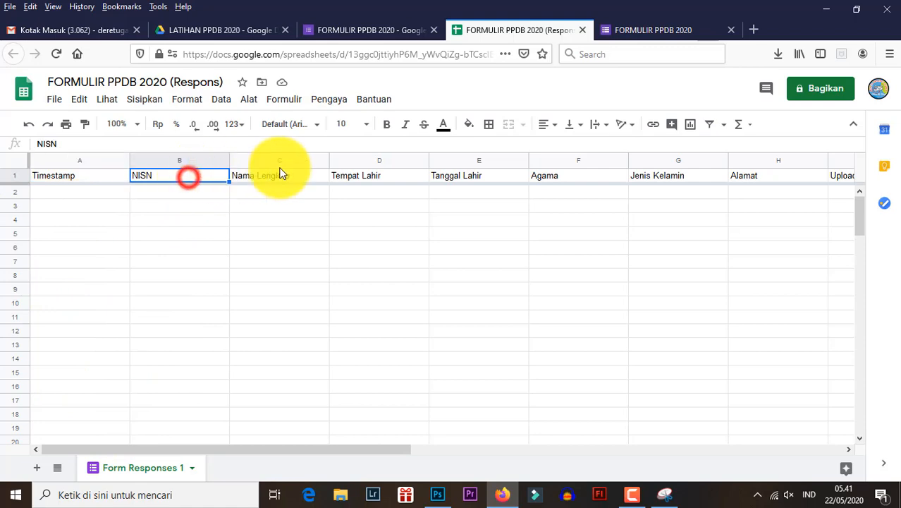
{"action": "left_click", "coordinate": [374, 31]}
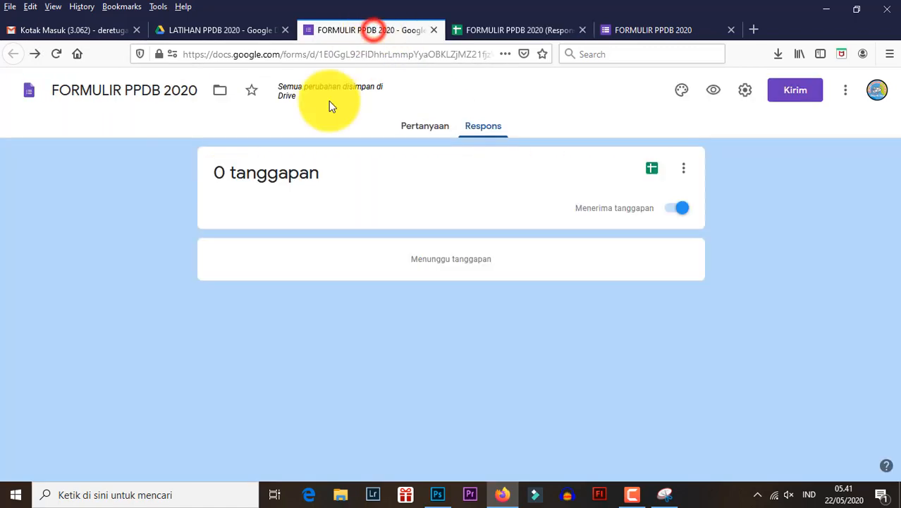
{"action": "left_click", "coordinate": [428, 131]}
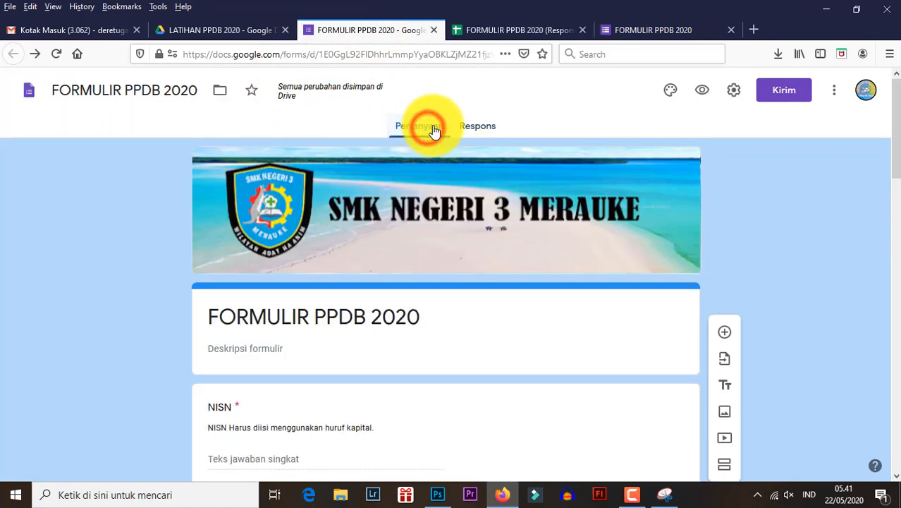
{"action": "scroll", "coordinate": [282, 279], "scroll_direction": "down", "scroll_amount": 15}
{"action": "scroll", "coordinate": [233, 262], "scroll_direction": "down", "scroll_amount": 2}
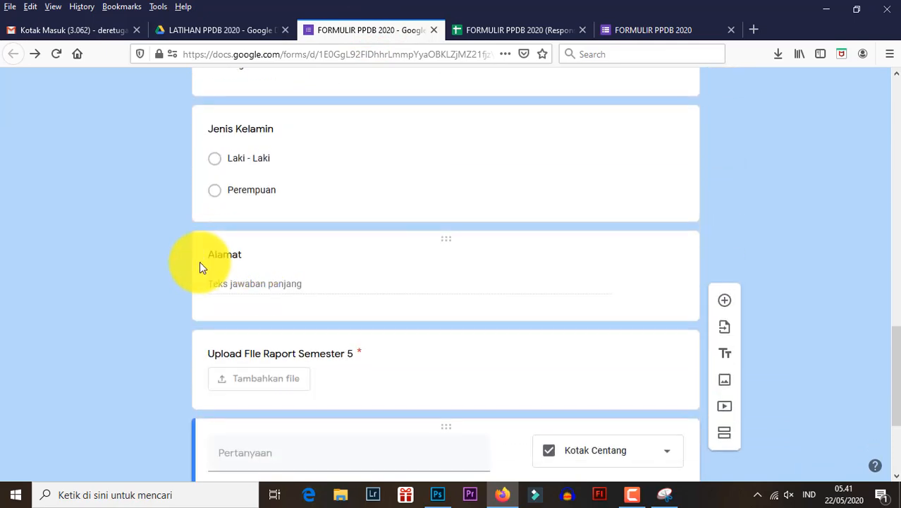
{"action": "left_click", "coordinate": [493, 29]}
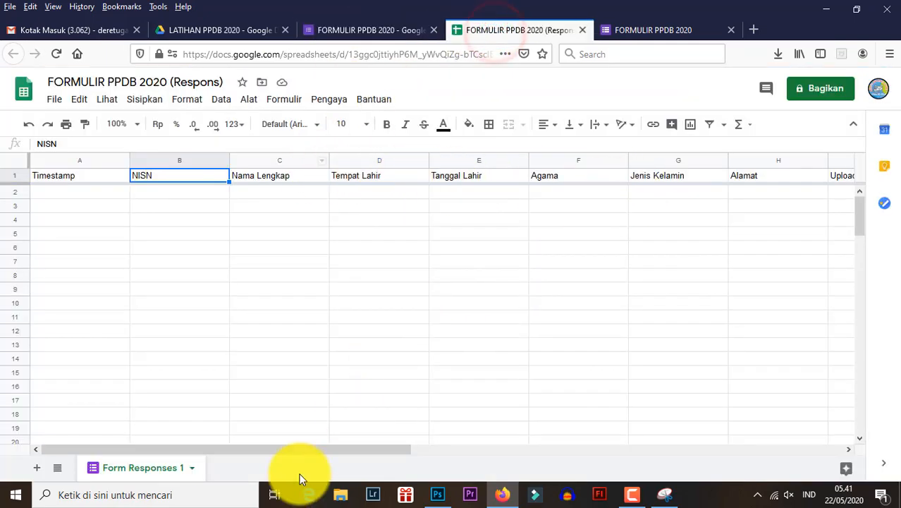
{"action": "left_click_drag", "start_coordinate": [307, 450], "coordinate": [544, 455]}
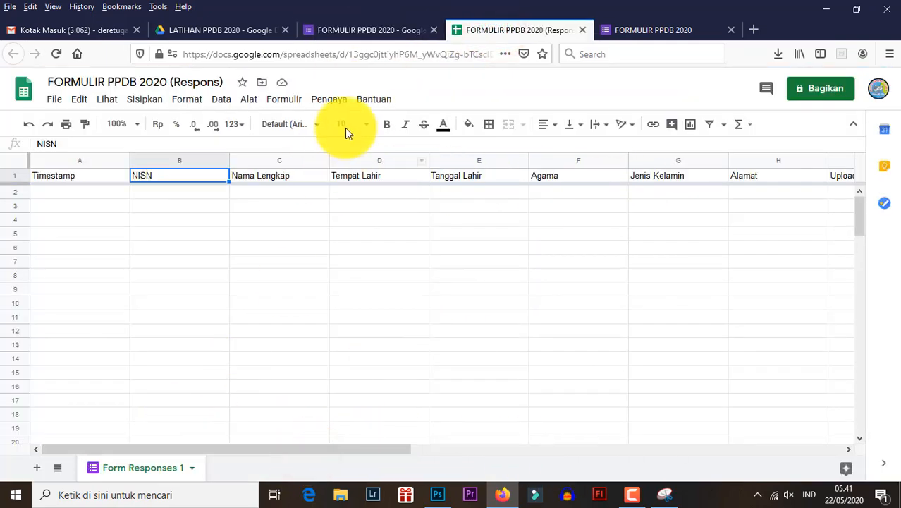
- Return to the form editor and choose to send the form by link with a shortened URL
{"action": "left_click", "coordinate": [362, 31]}
{"action": "scroll", "coordinate": [437, 192], "scroll_direction": "up", "scroll_amount": 10}
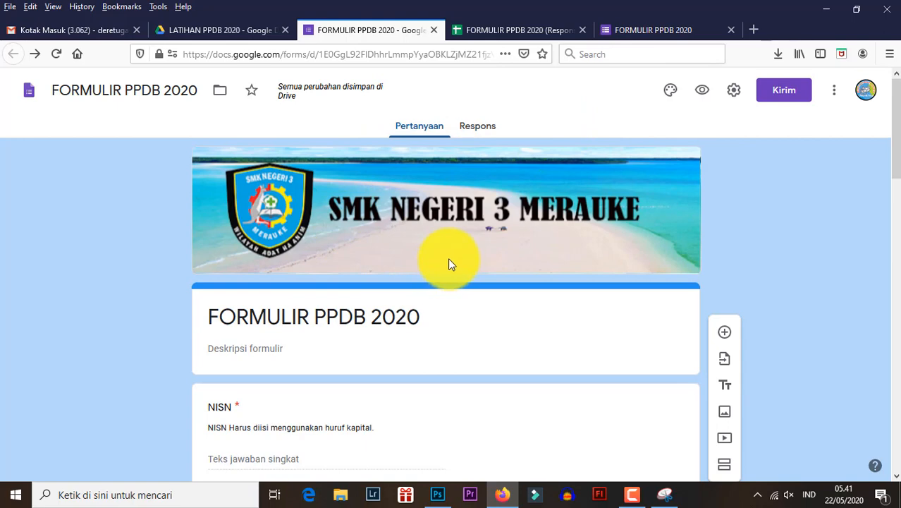
{"action": "left_click", "coordinate": [768, 95]}
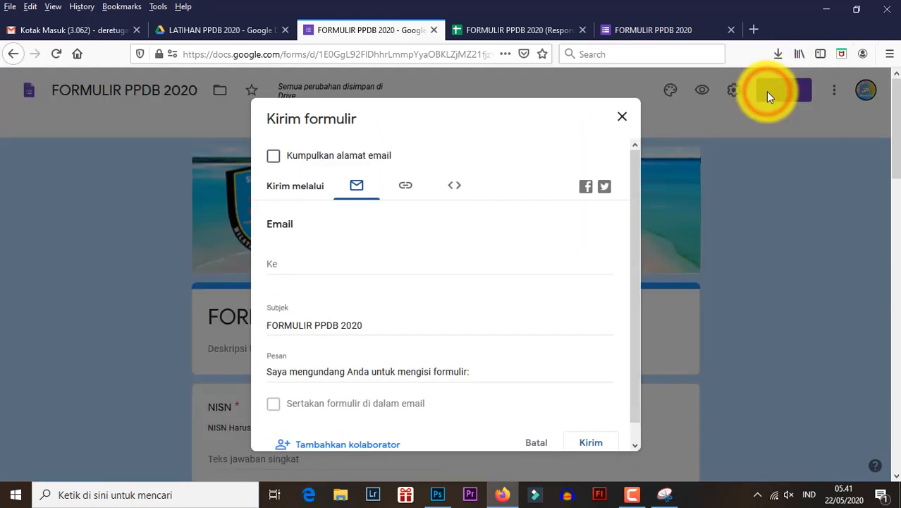
{"action": "left_click", "coordinate": [407, 189]}
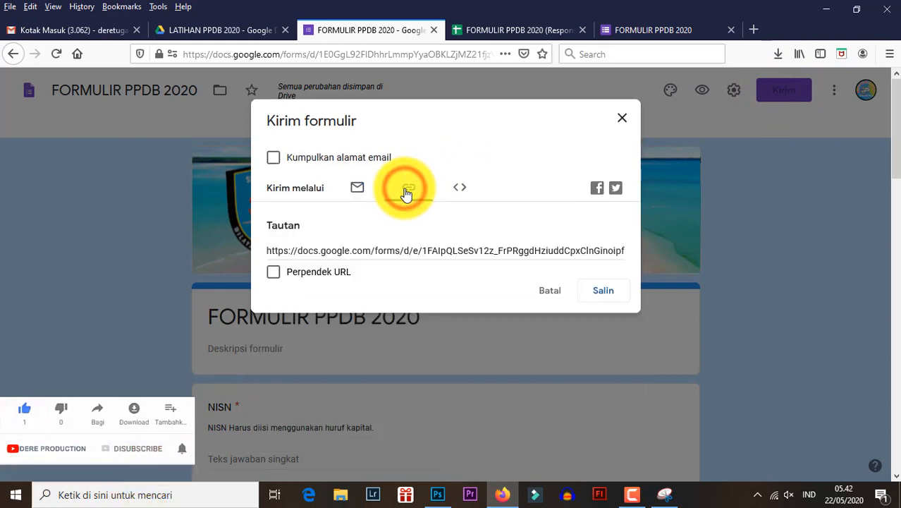
{"action": "left_click", "coordinate": [369, 249]}
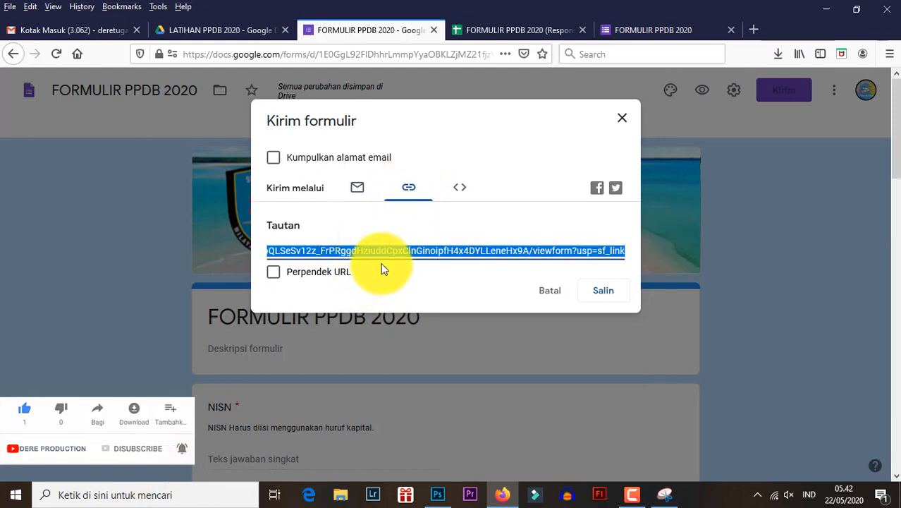
{"action": "left_click", "coordinate": [347, 251]}
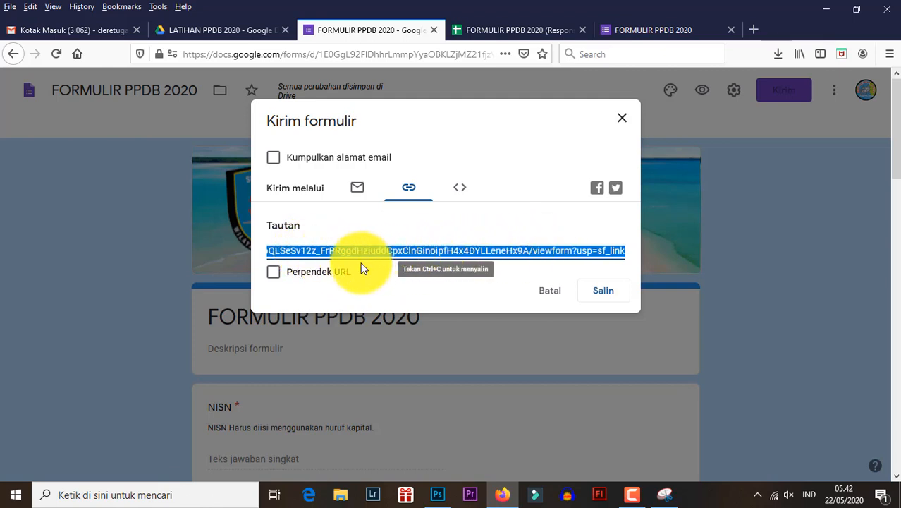
{"action": "left_click", "coordinate": [274, 273]}
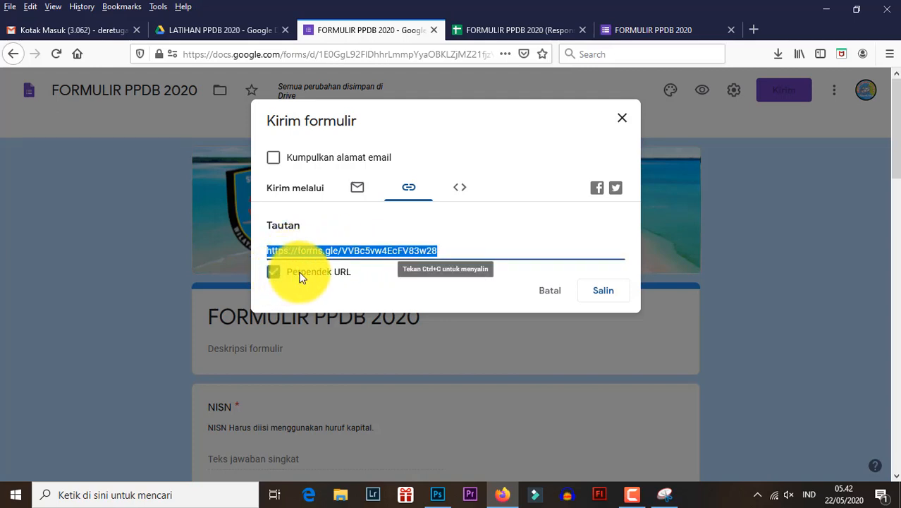
- Copy the shortened forms.gle link of the form
{"action": "left_click", "coordinate": [438, 244]}
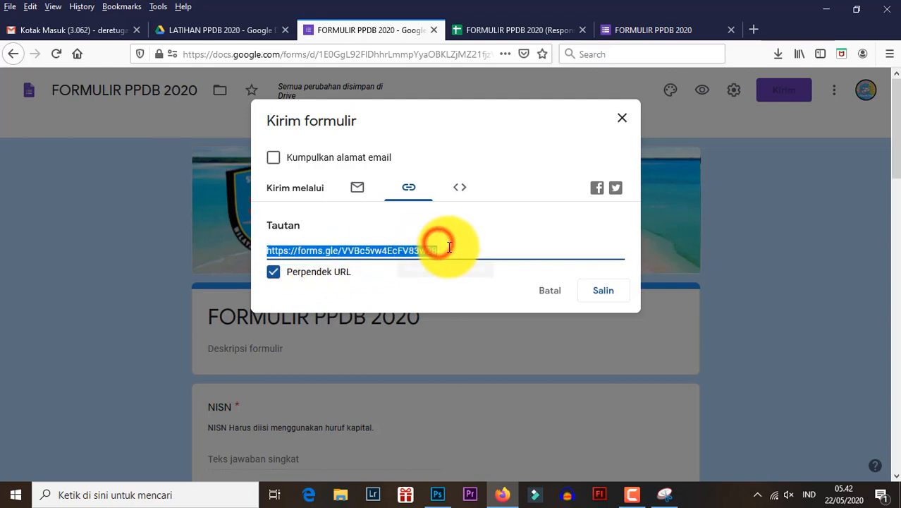
{"action": "left_click_drag", "start_coordinate": [450, 247], "coordinate": [251, 254]}
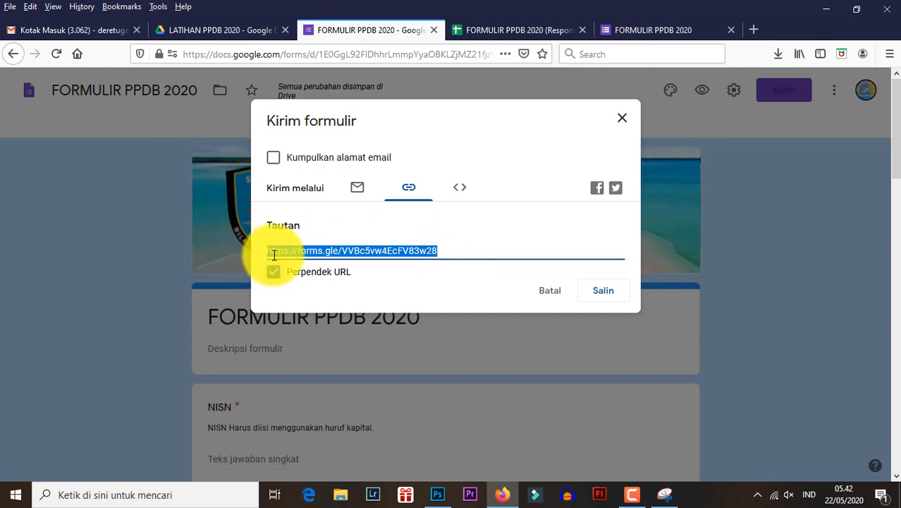
{"action": "left_click", "coordinate": [343, 251]}
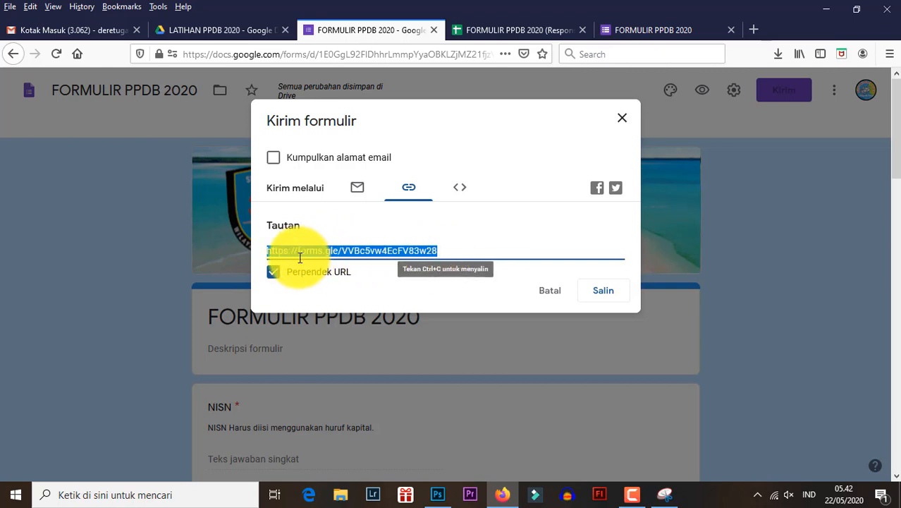
{"action": "right_click", "coordinate": [370, 251]}
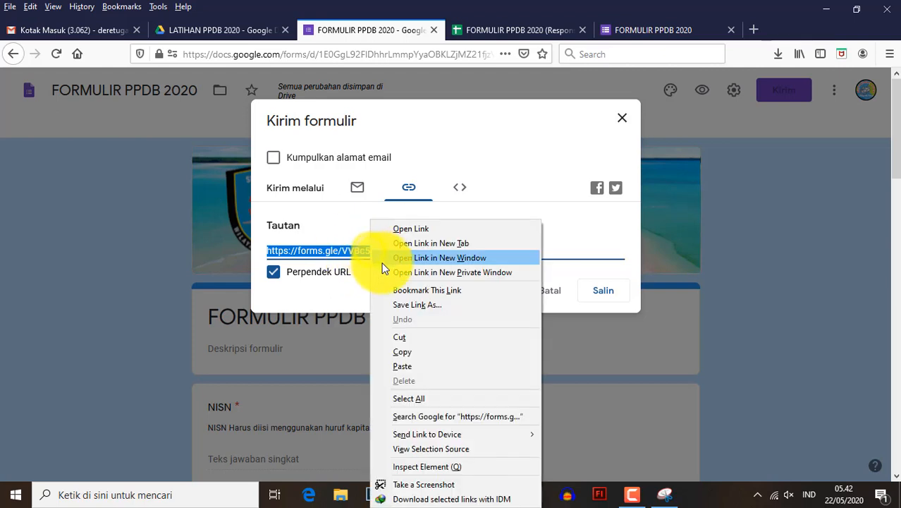
{"action": "left_click", "coordinate": [407, 348]}
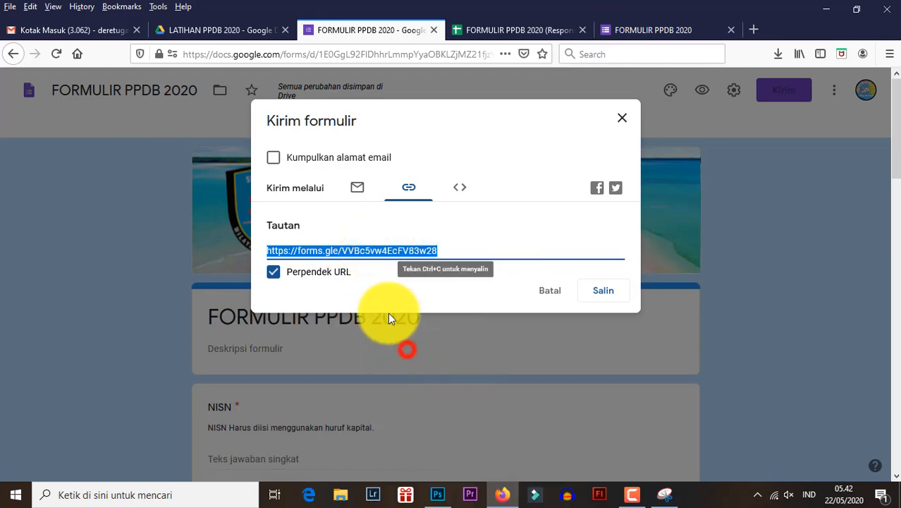
- Open the gg.gg URL shortener in a new browser tab and paste the copied form link as the long URL
{"action": "left_click", "coordinate": [753, 30]}
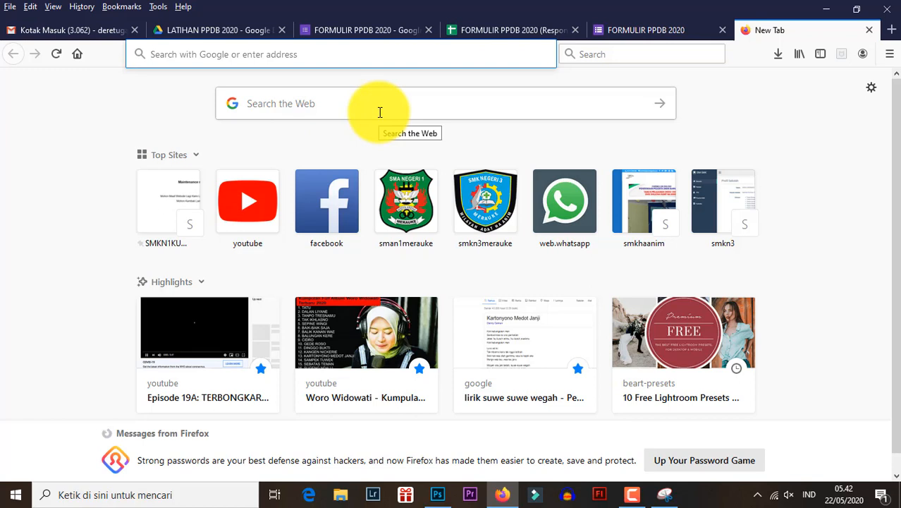
{"action": "type", "text": "gg"}
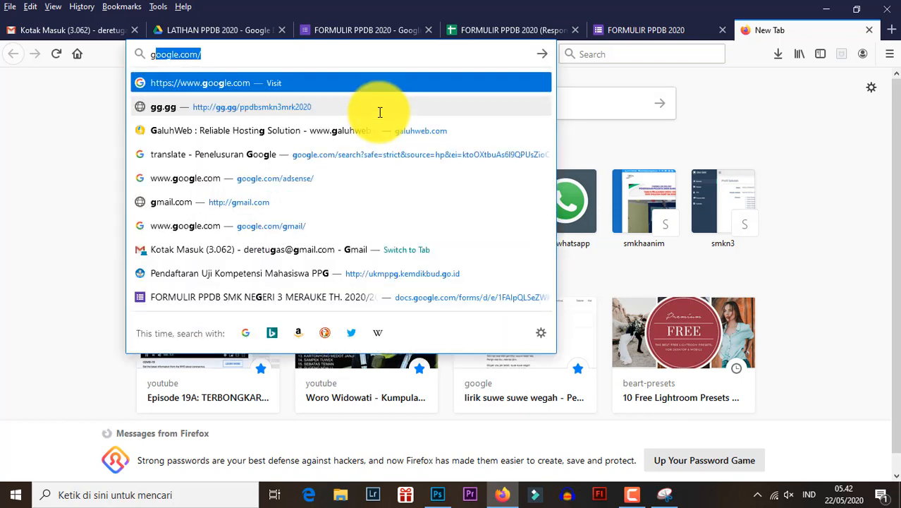
{"action": "type", "text": ".gg"}
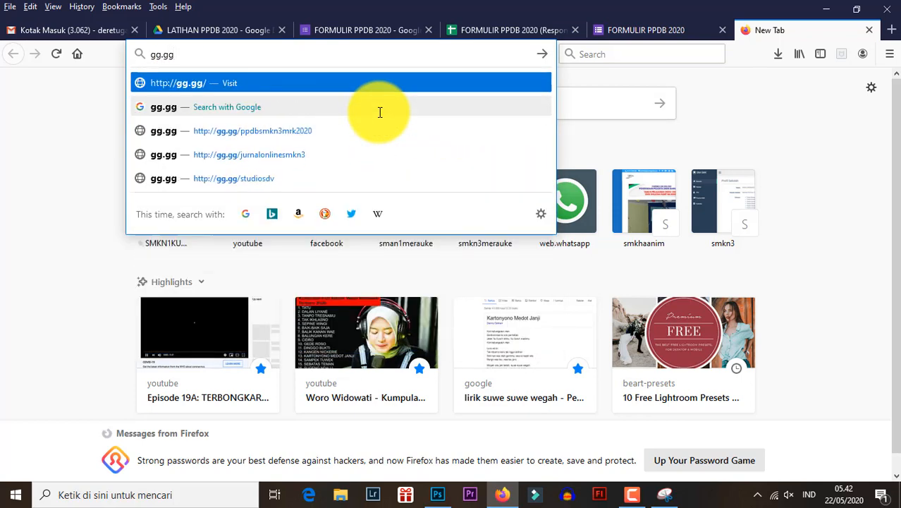
{"action": "key", "text": "Return"}
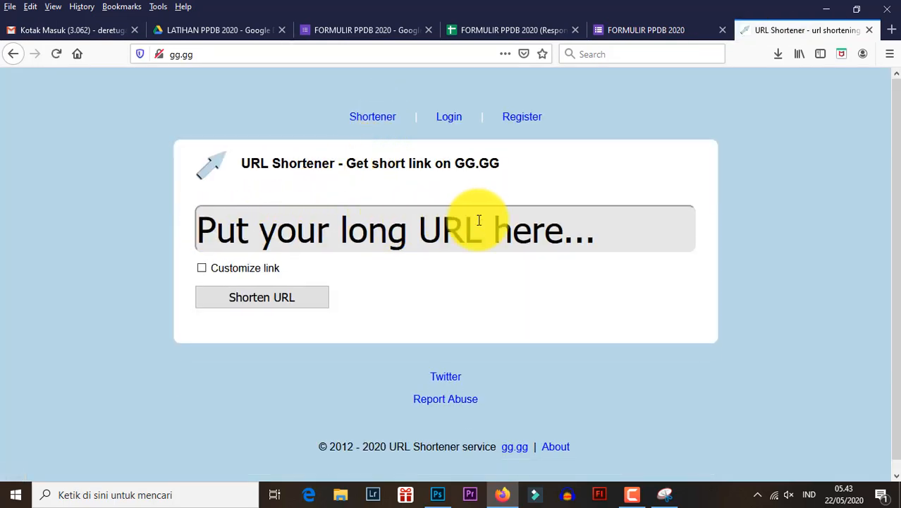
{"action": "left_click", "coordinate": [202, 233]}
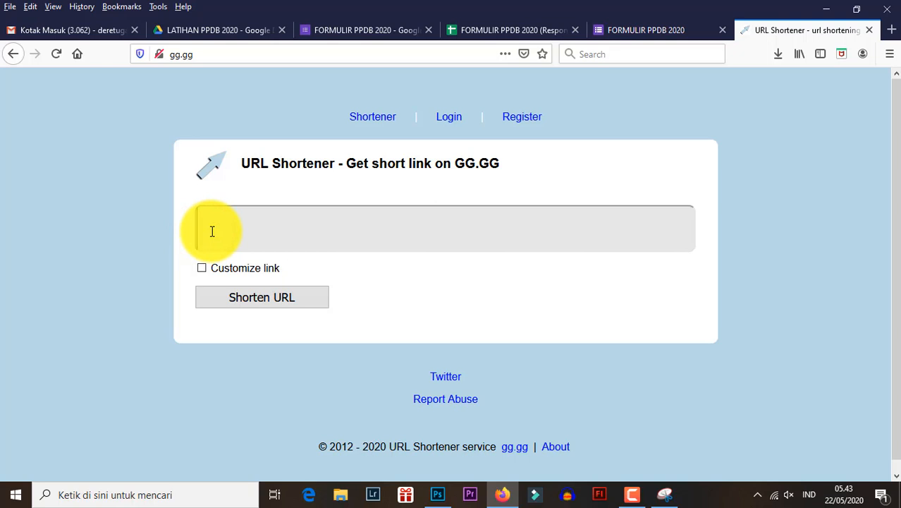
{"action": "key", "text": "ctrl+v"}
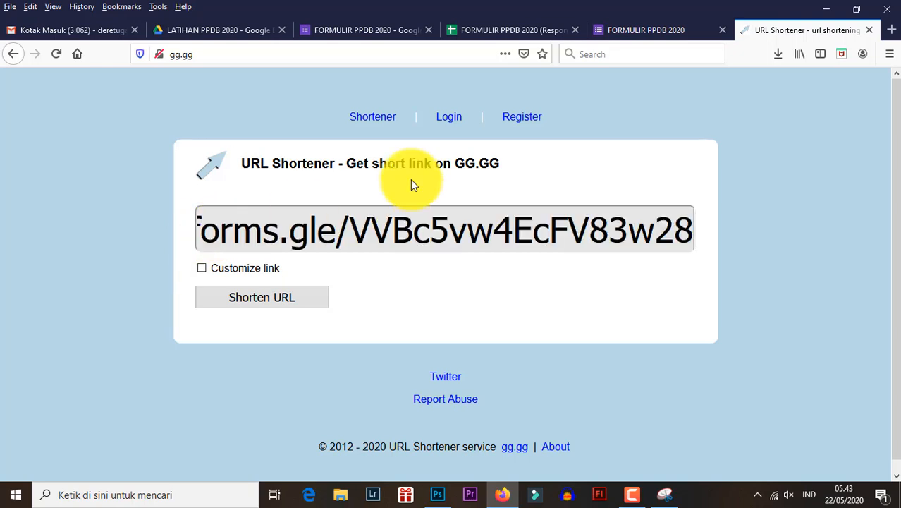
{"action": "left_click", "coordinate": [637, 30]}
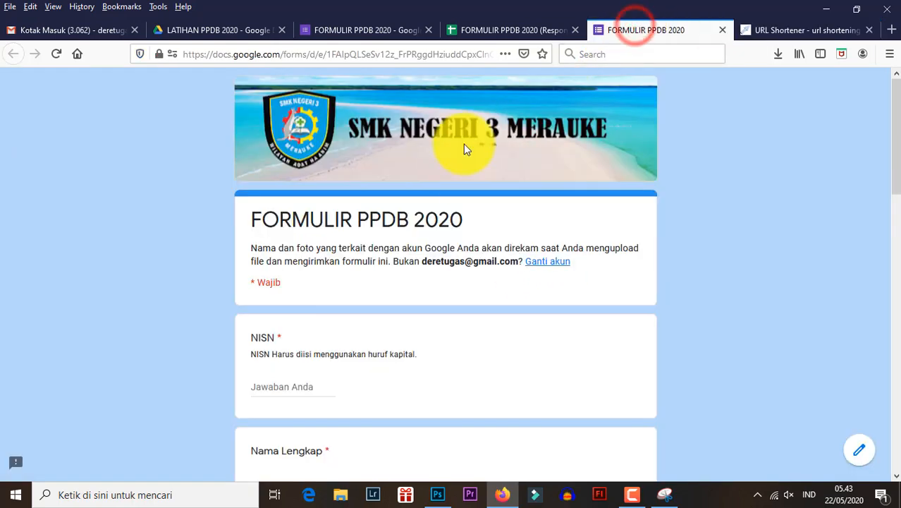
{"action": "left_click", "coordinate": [404, 30]}
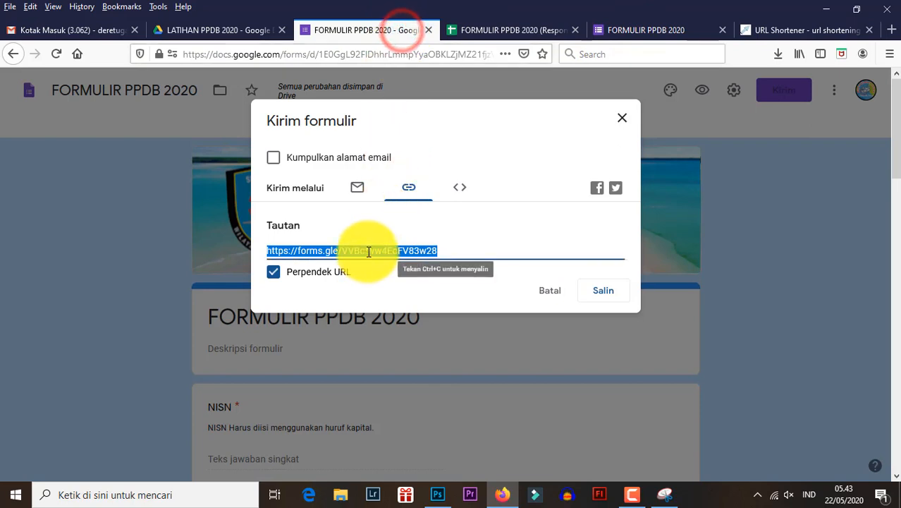
{"action": "left_click", "coordinate": [799, 30]}
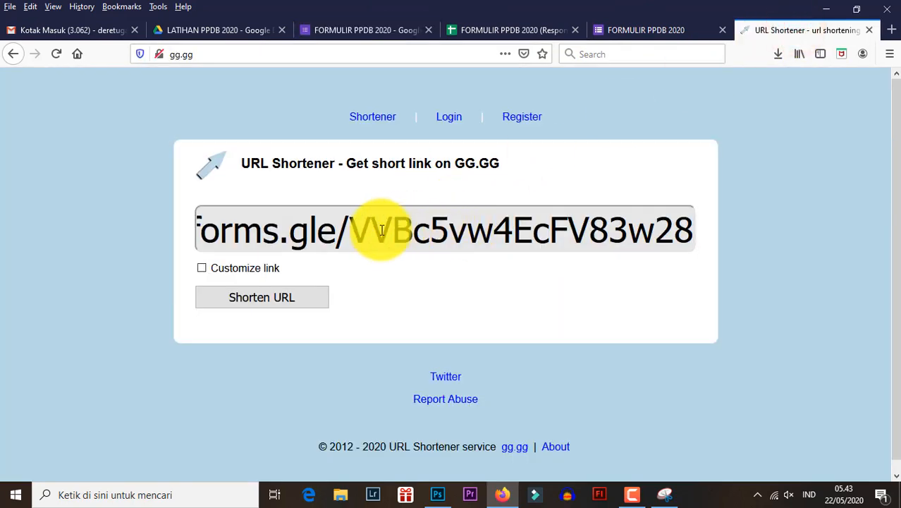
- Enable link customization in the URL shortener and enter apel2020 as the custom path
{"action": "left_click", "coordinate": [201, 269]}
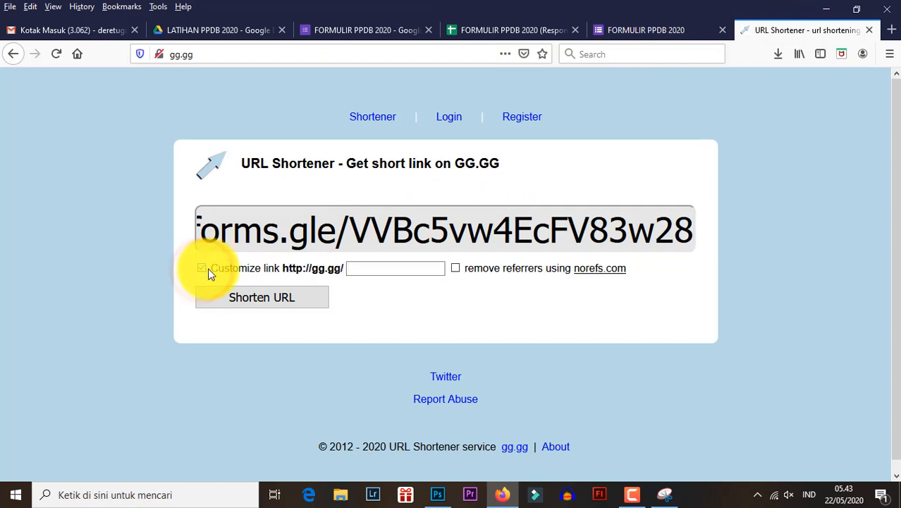
{"action": "left_click", "coordinate": [357, 268]}
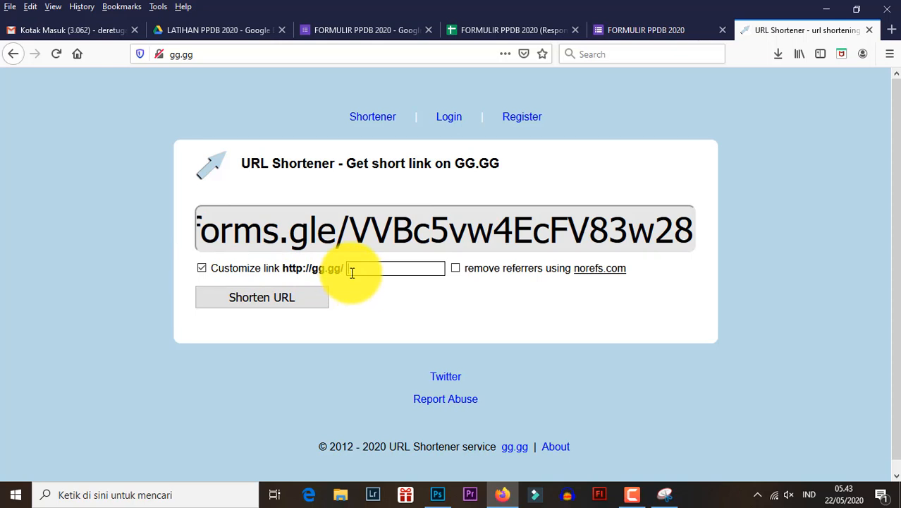
{"action": "left_click", "coordinate": [396, 270]}
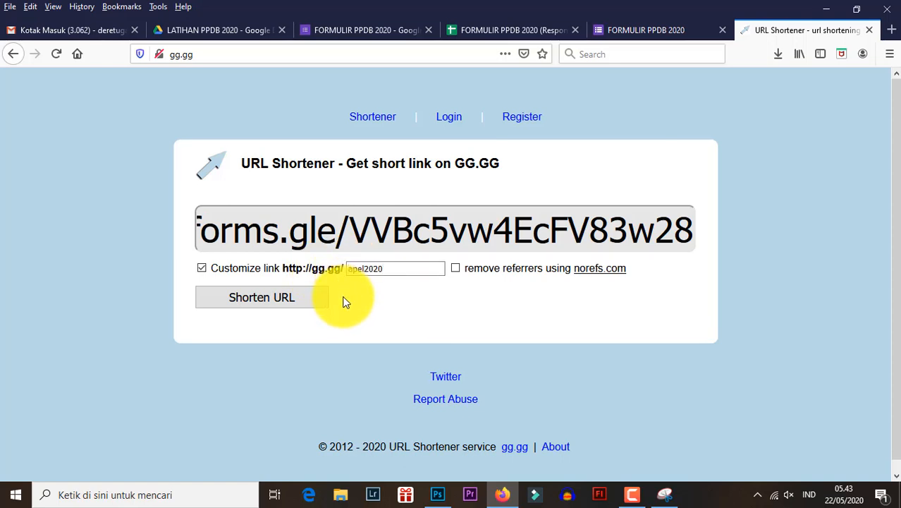
- Replace the custom path with ppdb2020 and try to shorten the form link
{"action": "left_click_drag", "start_coordinate": [392, 268], "coordinate": [286, 261]}
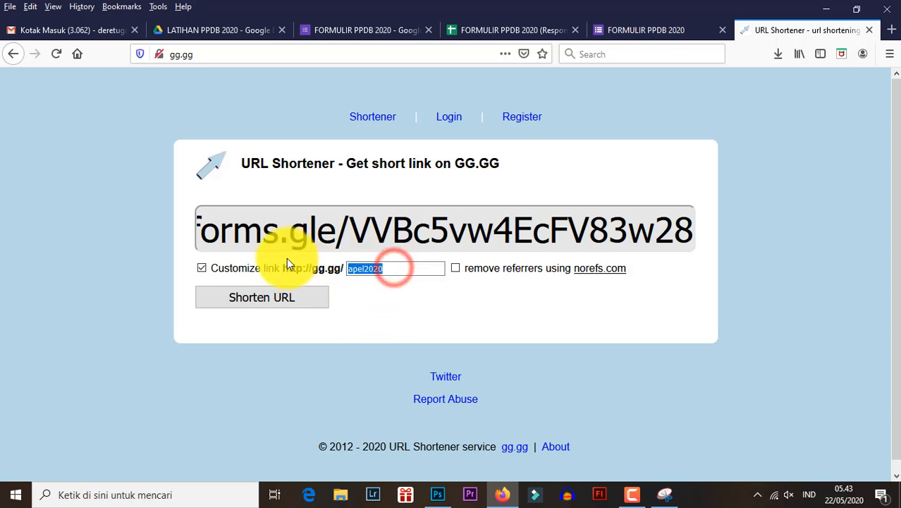
{"action": "type", "text": "ppdb"}
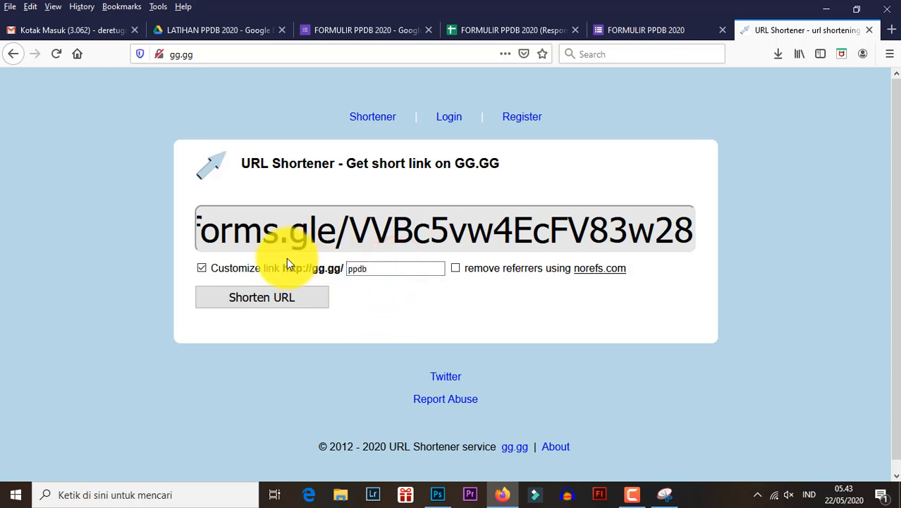
{"action": "type", "text": "2020"}
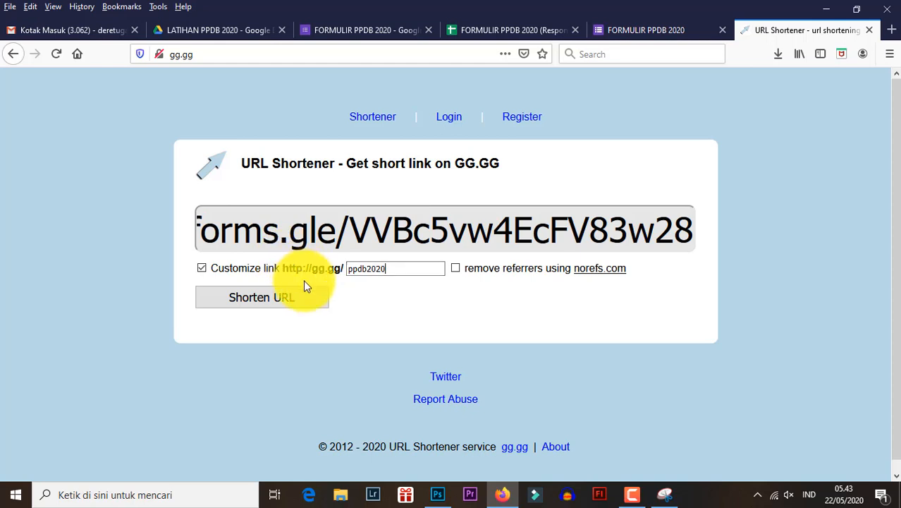
{"action": "left_click", "coordinate": [291, 305]}
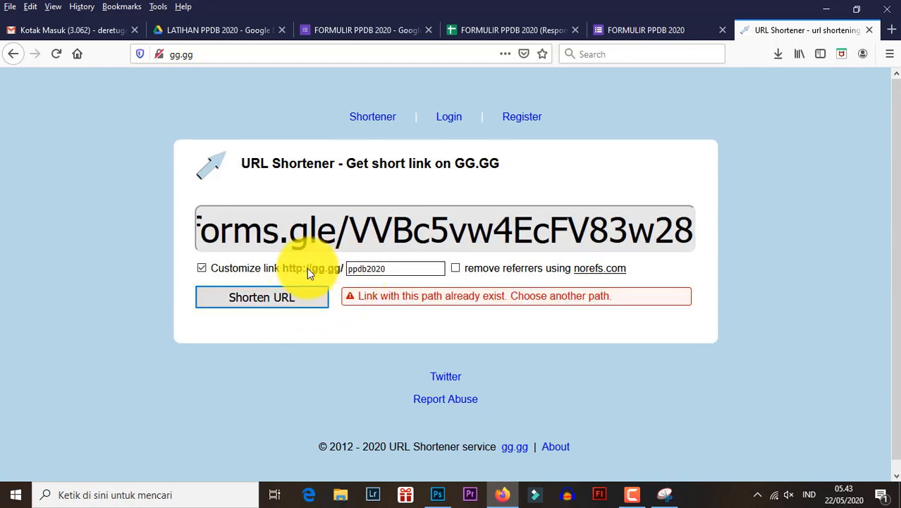
- Replace the custom path with apel2020, shorten the form link and select the resulting short URL
{"action": "left_click", "coordinate": [390, 268]}
{"action": "double_click", "coordinate": [390, 268]}
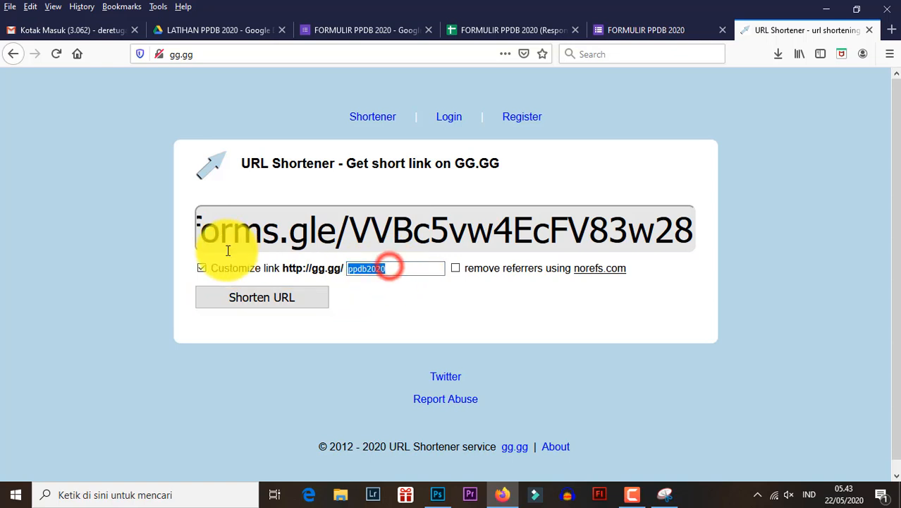
{"action": "type", "text": "apel"}
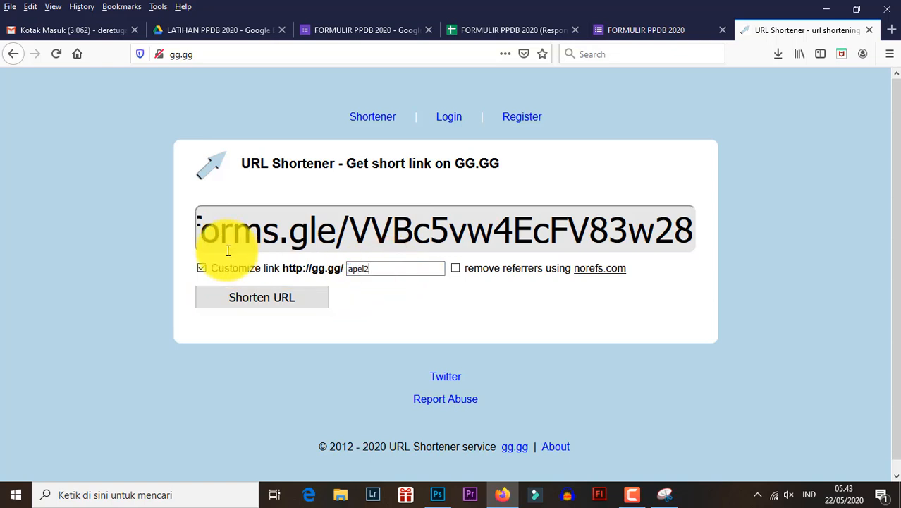
{"action": "left_click", "coordinate": [295, 295]}
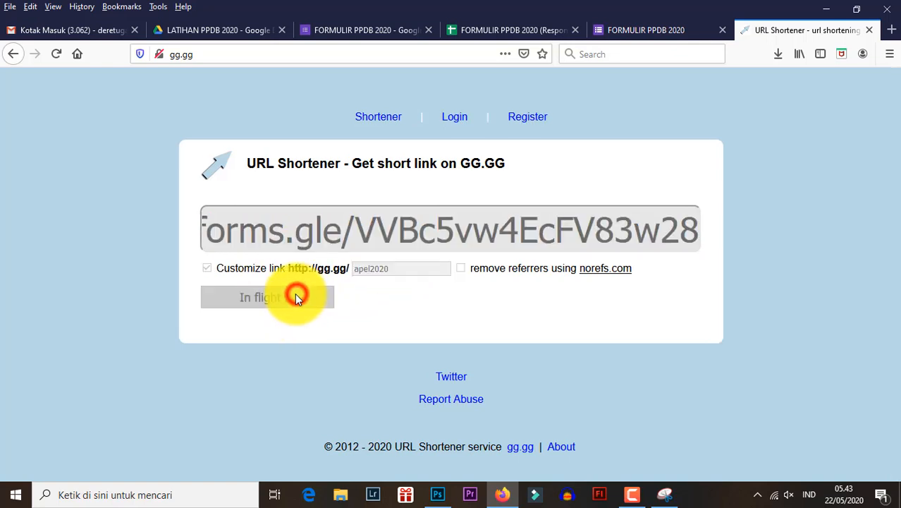
{"action": "scroll", "coordinate": [298, 322], "scroll_direction": "down", "scroll_amount": 3}
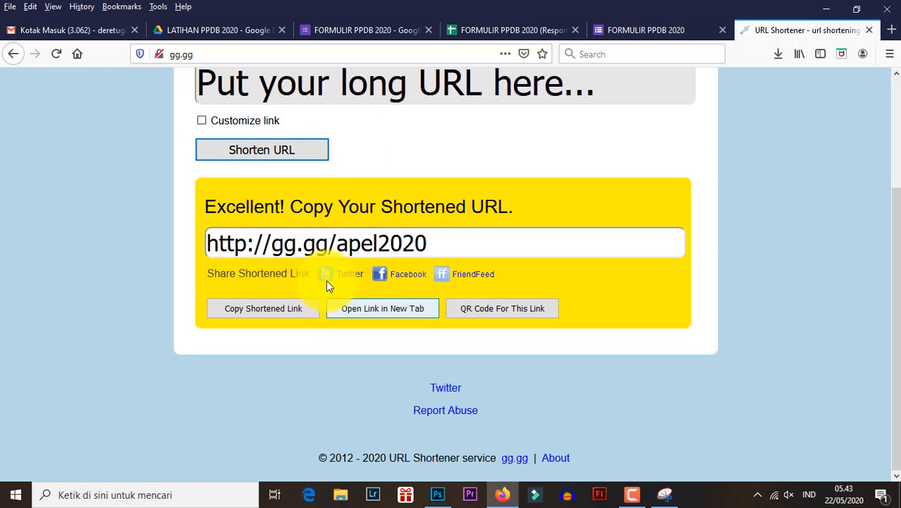
{"action": "left_click", "coordinate": [209, 246]}
{"action": "left_click_drag", "start_coordinate": [209, 247], "coordinate": [428, 244]}
- Close the send dialog of FORMULIR PPDB 2020 and check its live form page before returning to the URL shortener
{"action": "left_click", "coordinate": [364, 27]}
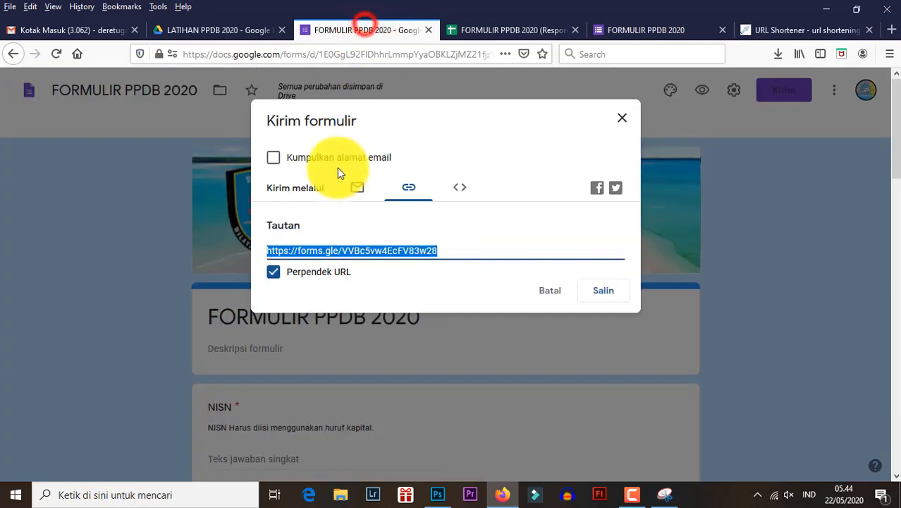
{"action": "left_click", "coordinate": [623, 118]}
{"action": "left_click", "coordinate": [635, 29]}
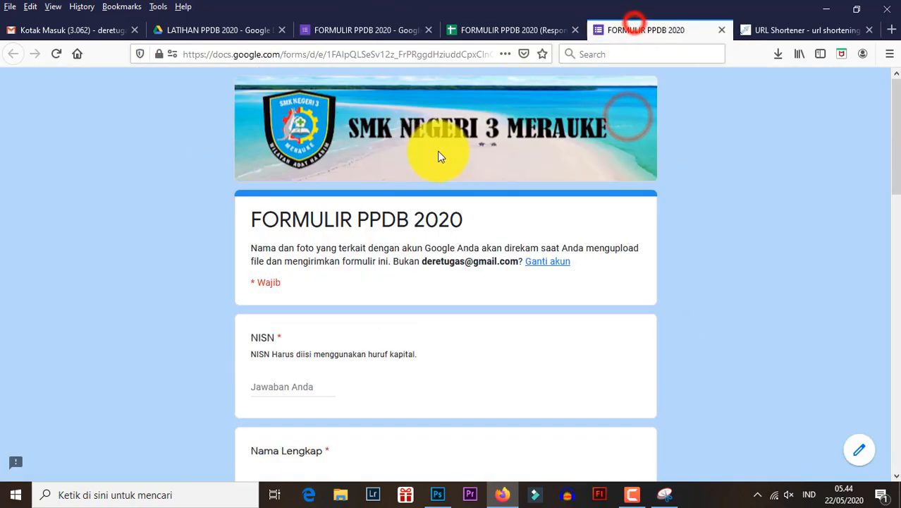
{"action": "left_click", "coordinate": [783, 28]}
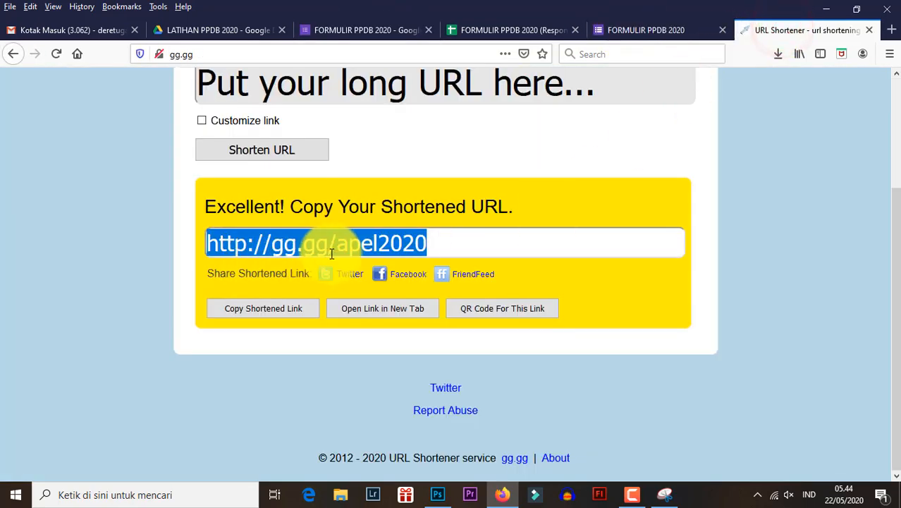
{"action": "left_click", "coordinate": [402, 243]}
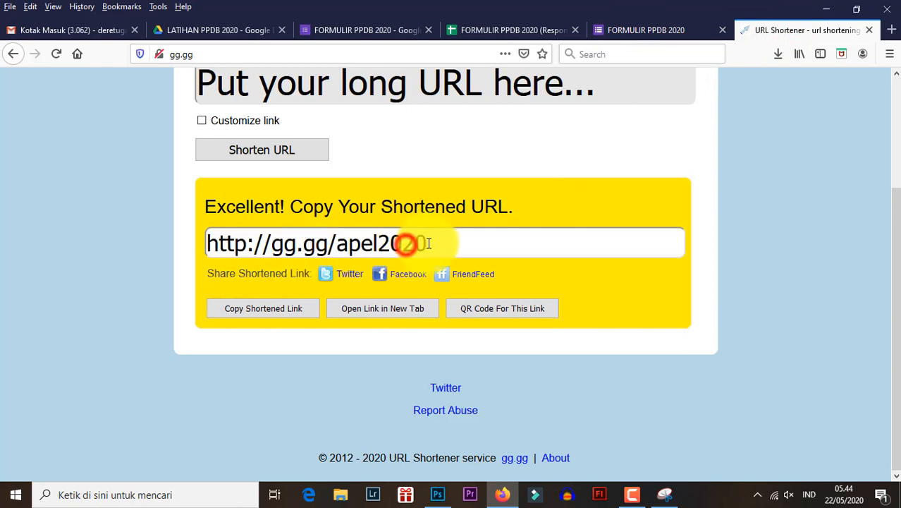
{"action": "left_click_drag", "start_coordinate": [441, 244], "coordinate": [271, 243]}
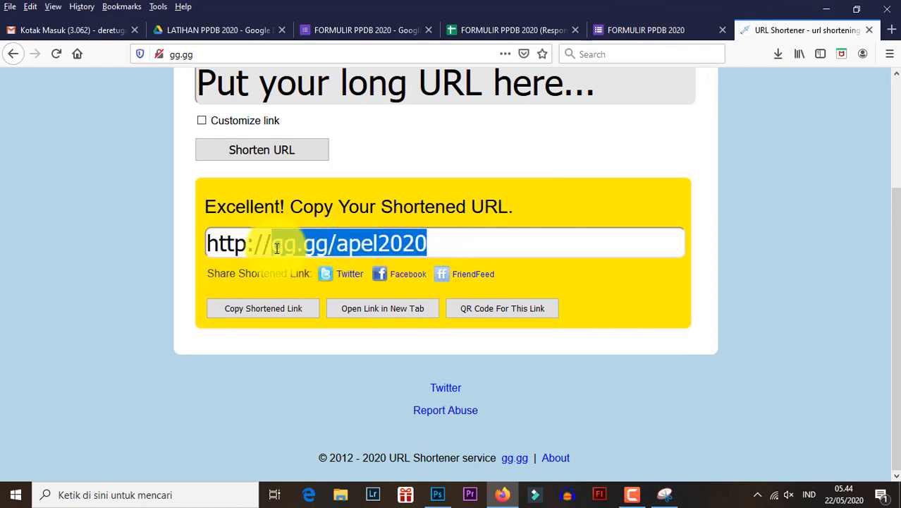
{"action": "right_click", "coordinate": [295, 243]}
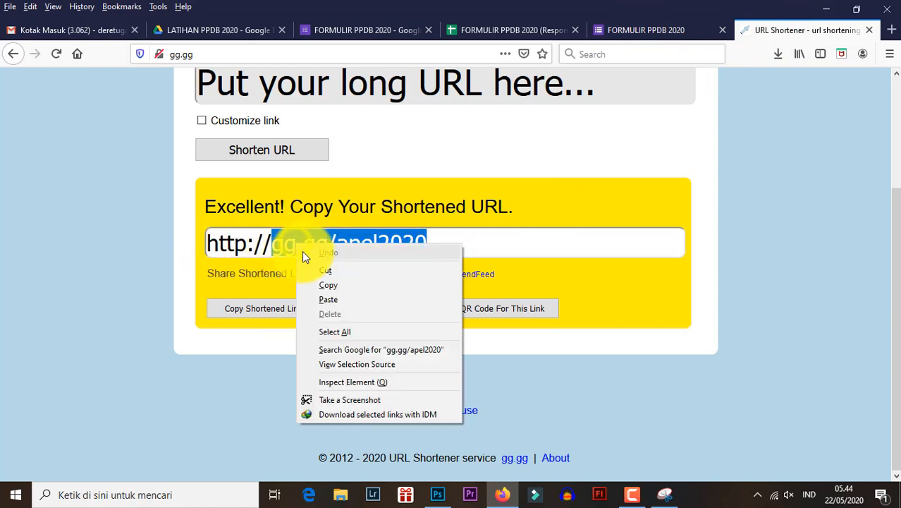
{"action": "left_click", "coordinate": [316, 280]}
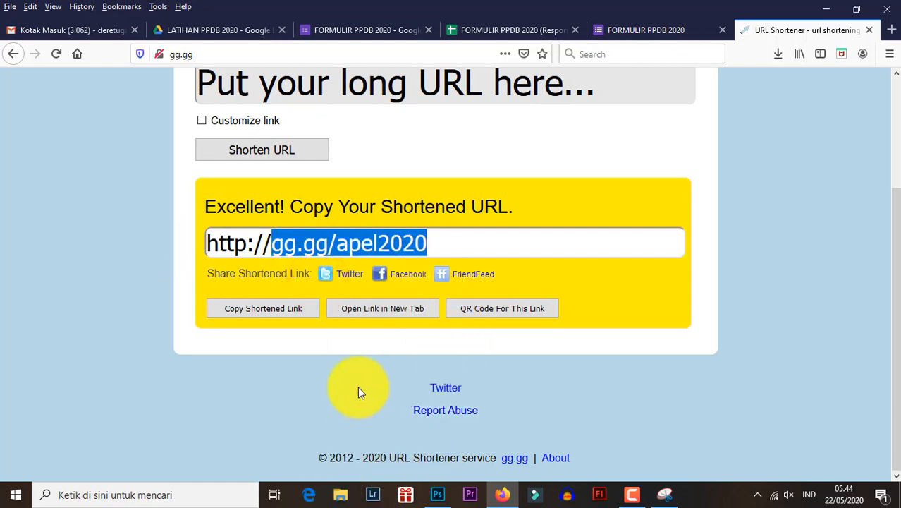
- Switch to Microsoft Edge and open gg.gg/apel2020 to test the short link
{"action": "left_click", "coordinate": [309, 494]}
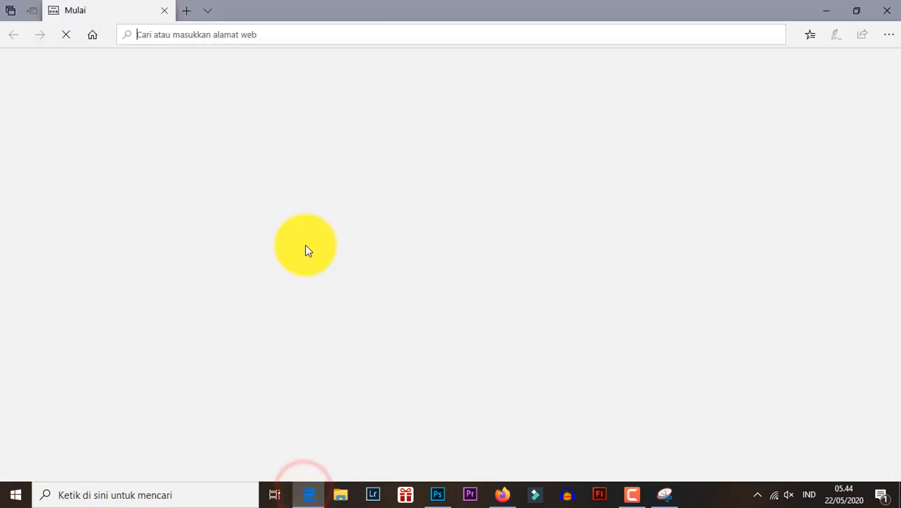
{"action": "left_click", "coordinate": [219, 35]}
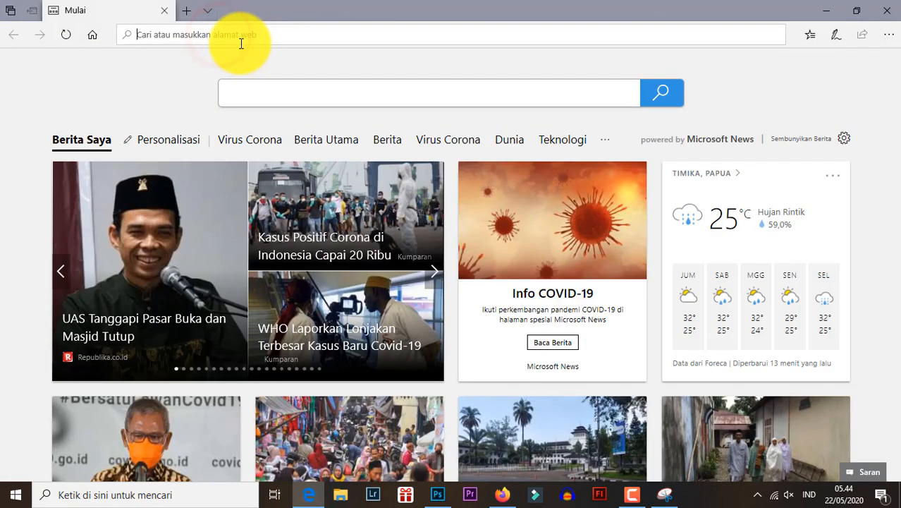
{"action": "type", "text": "gg.g"}
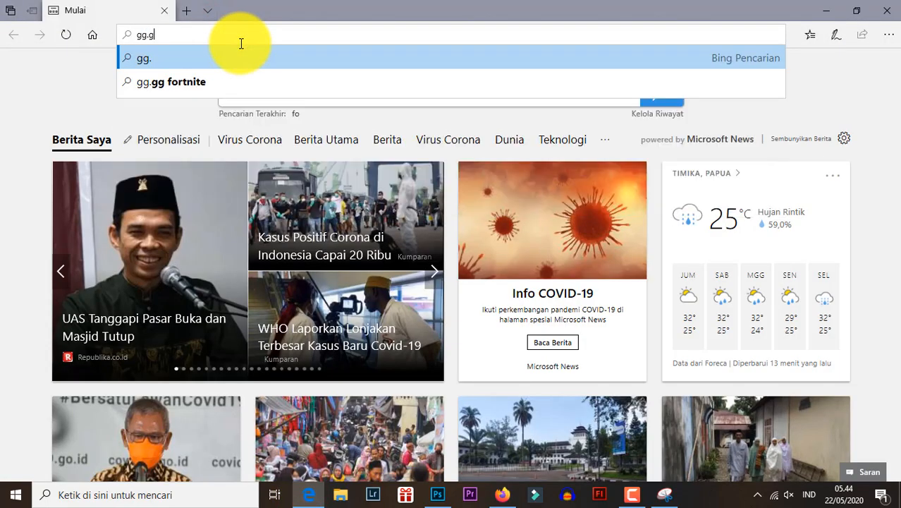
{"action": "type", "text": "g/apel2"}
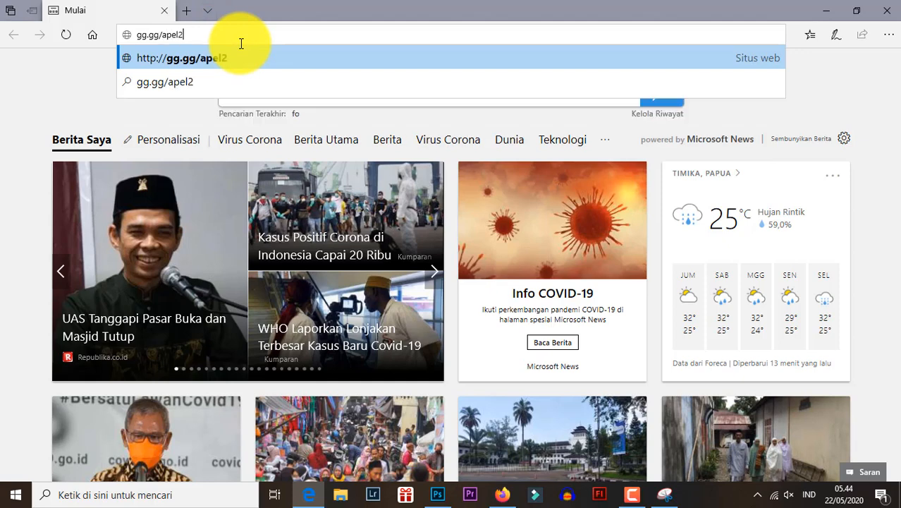
{"action": "key", "text": "Return"}
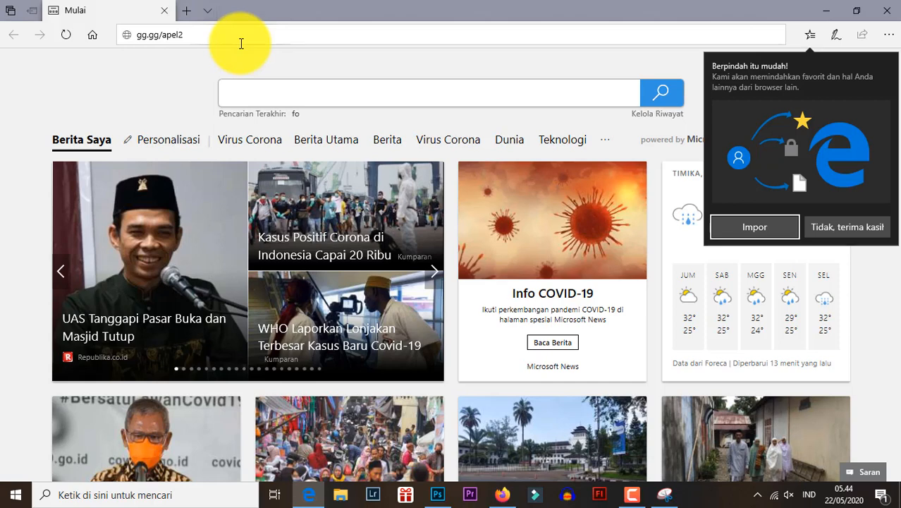
- Sign in with the listed Google account and its saved password to reach the form
{"action": "left_click", "coordinate": [241, 42]}
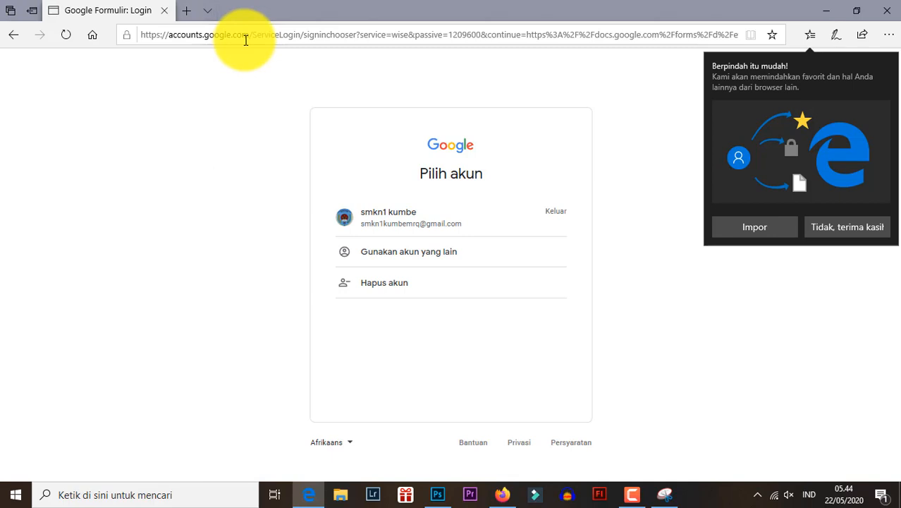
{"action": "left_click", "coordinate": [423, 223]}
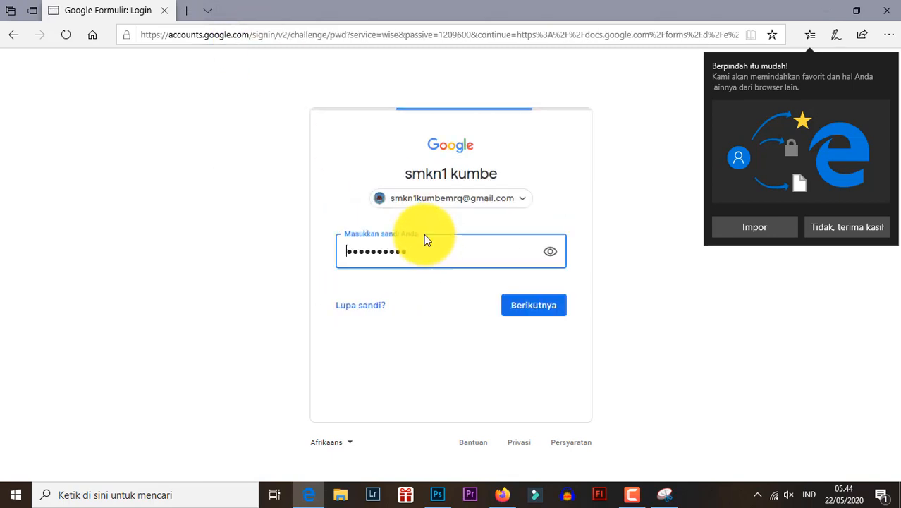
{"action": "left_click", "coordinate": [522, 318]}
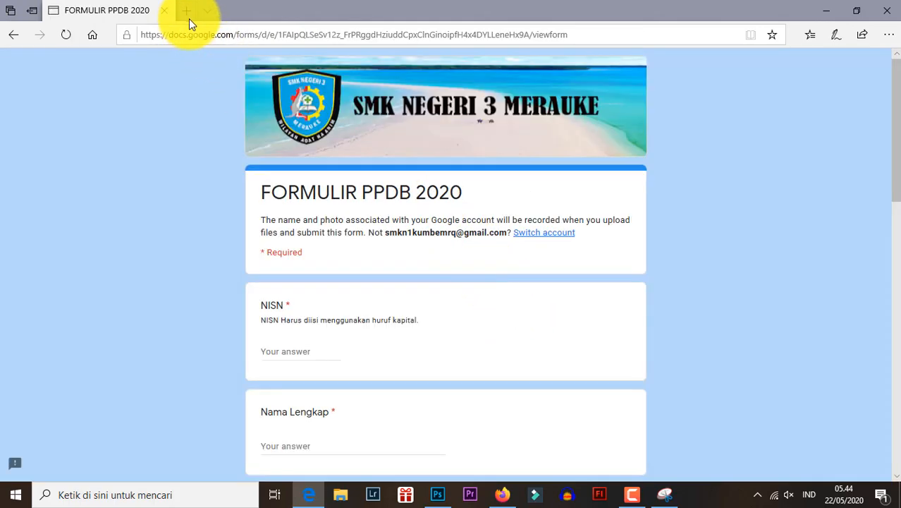
- Open gg.gg/apel2020 again in a new browser tab
{"action": "left_click", "coordinate": [188, 14]}
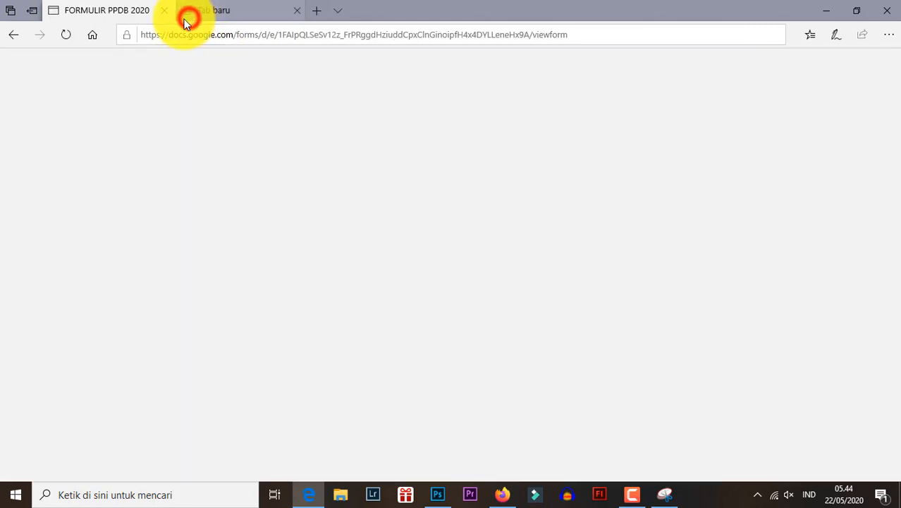
{"action": "left_click", "coordinate": [210, 37]}
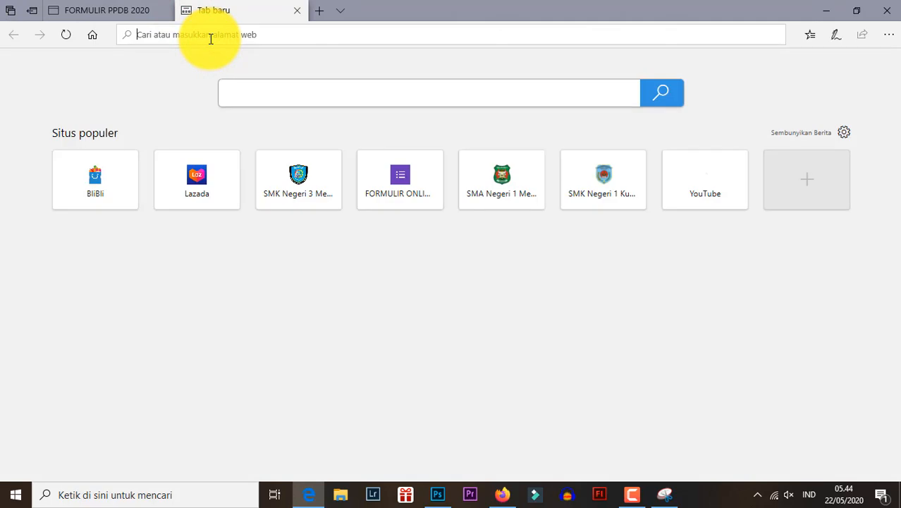
{"action": "type", "text": "gg.gg/apel2020"}
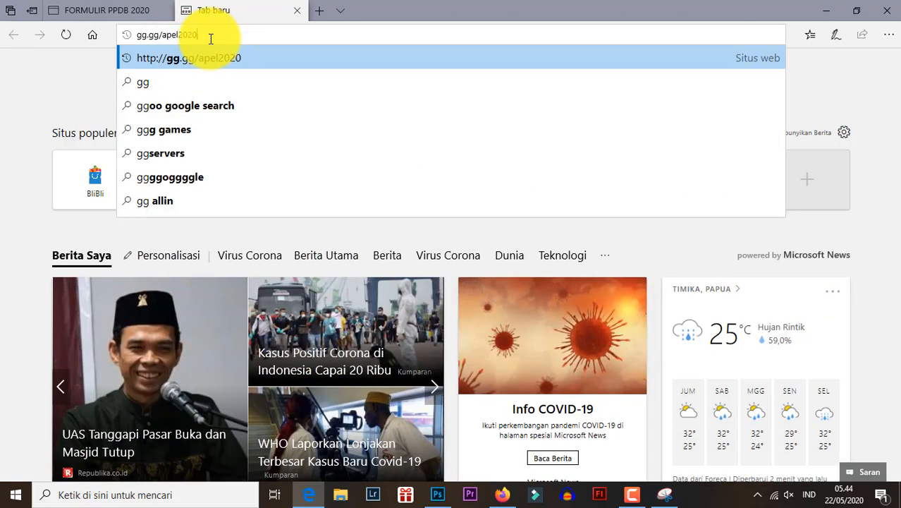
{"action": "key", "text": "Return"}
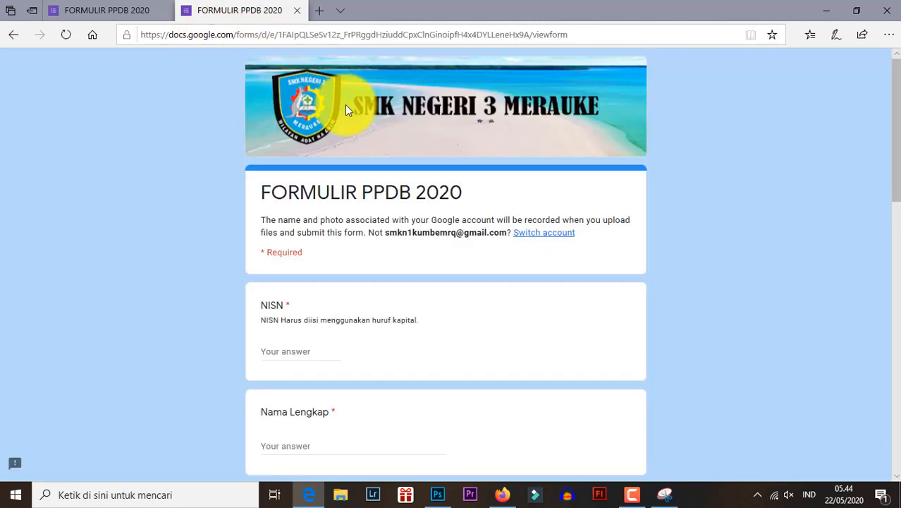
- Examine the full form address behind the short link and look through the form's questions
{"action": "scroll", "coordinate": [345, 105], "scroll_direction": "down", "scroll_amount": 2}
{"action": "scroll", "coordinate": [346, 118], "scroll_direction": "up", "scroll_amount": 2}
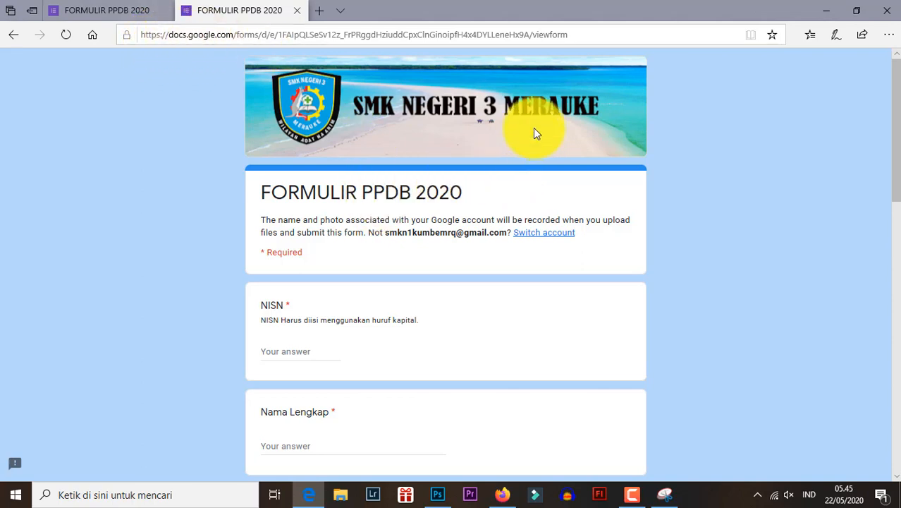
{"action": "left_click", "coordinate": [162, 32]}
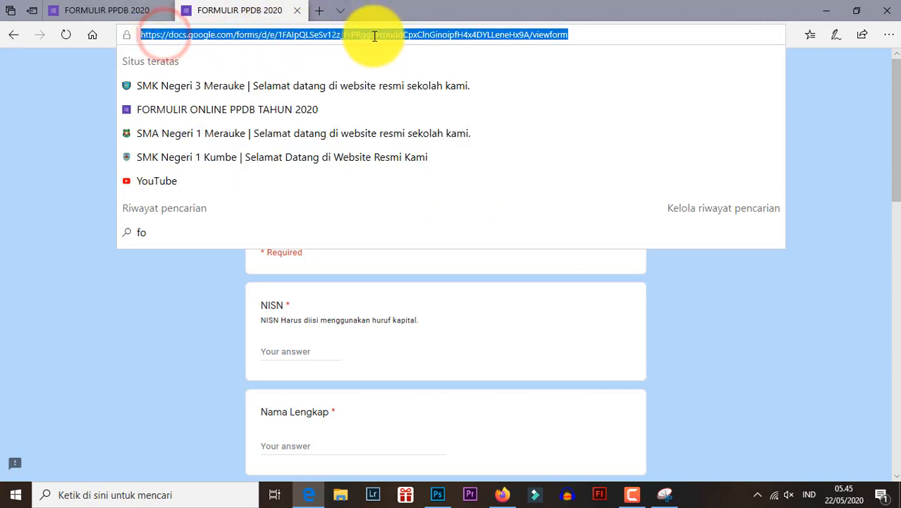
{"action": "left_click", "coordinate": [710, 302]}
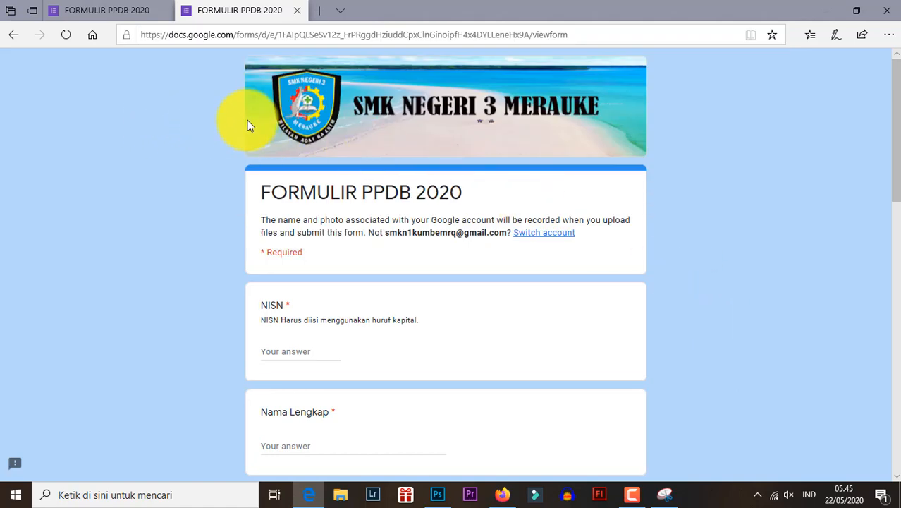
{"action": "scroll", "coordinate": [504, 160], "scroll_direction": "down", "scroll_amount": 5}
{"action": "scroll", "coordinate": [505, 159], "scroll_direction": "up", "scroll_amount": 5}
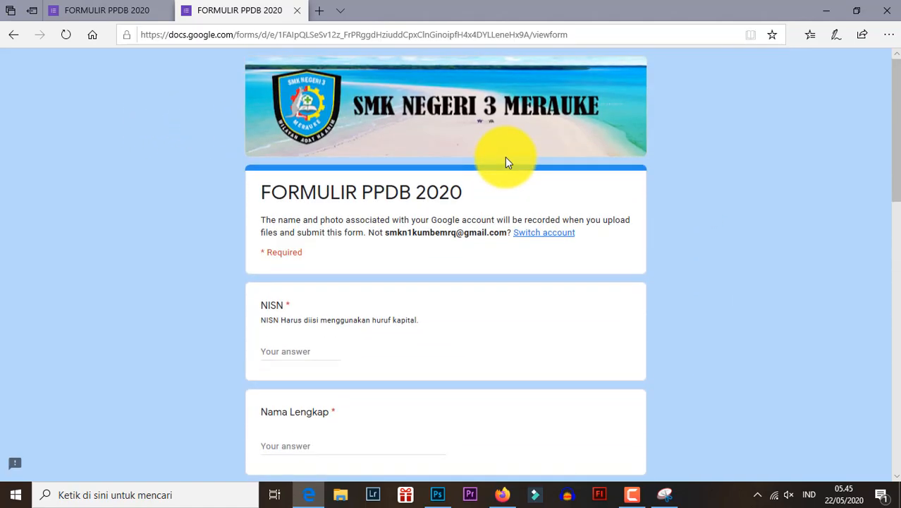
{"action": "scroll", "coordinate": [506, 157], "scroll_direction": "down", "scroll_amount": 1}
{"action": "scroll", "coordinate": [506, 156], "scroll_direction": "down", "scroll_amount": 3}
{"action": "left_click", "coordinate": [528, 35]}
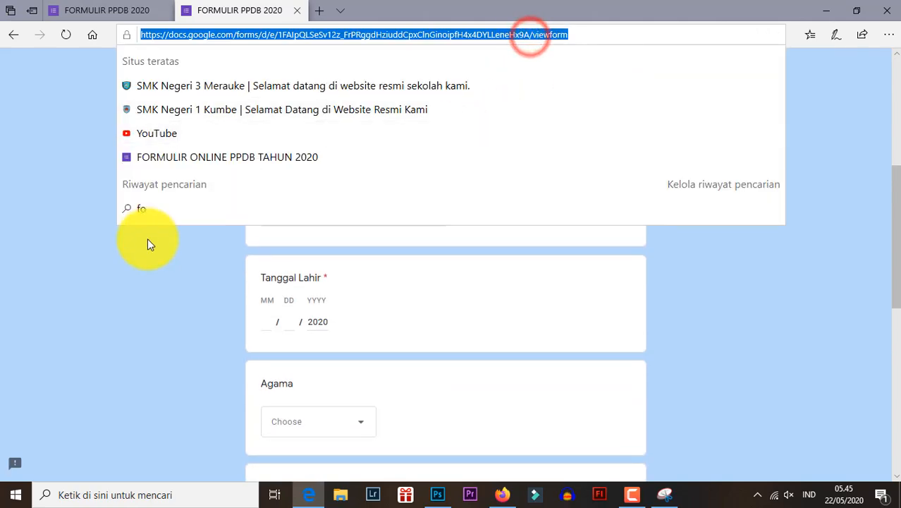
{"action": "left_click", "coordinate": [133, 245]}
{"action": "scroll", "coordinate": [301, 222], "scroll_direction": "down", "scroll_amount": 10}
{"action": "scroll", "coordinate": [307, 215], "scroll_direction": "up", "scroll_amount": 15}
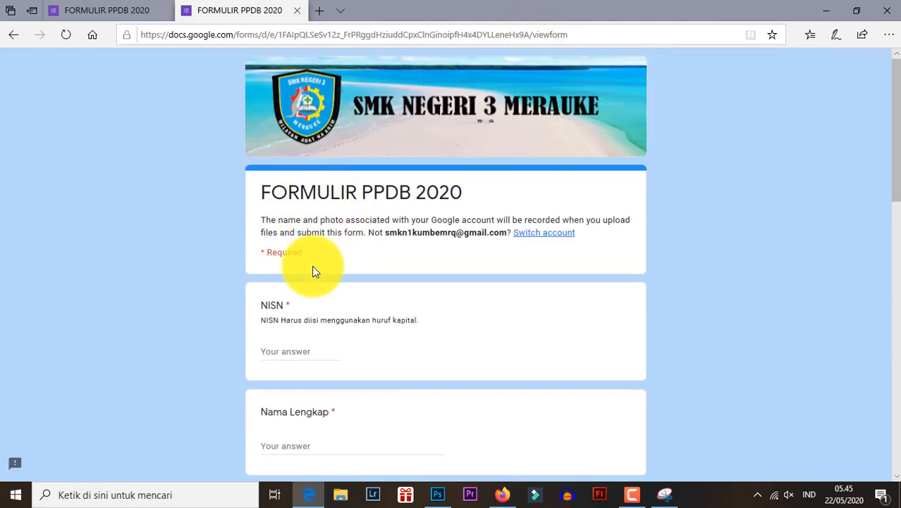
- Fill in the Tempat Lahir field of the live form with merauke
{"action": "left_click", "coordinate": [284, 349]}
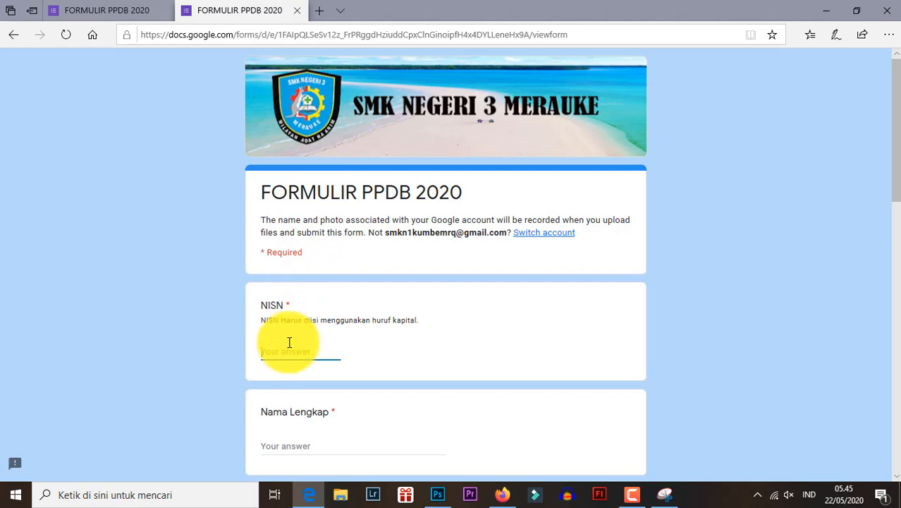
{"action": "scroll", "coordinate": [291, 344], "scroll_direction": "down", "scroll_amount": 5}
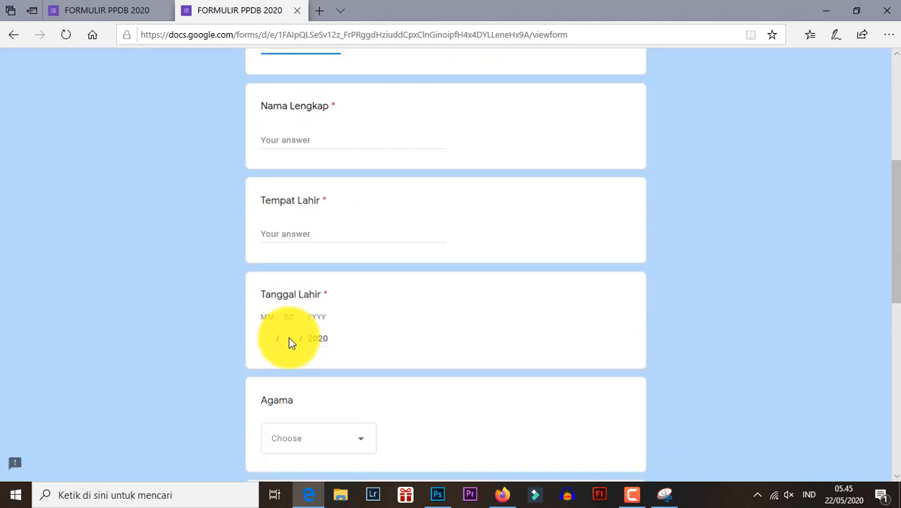
{"action": "left_click", "coordinate": [297, 215]}
{"action": "type", "text": "mera"}
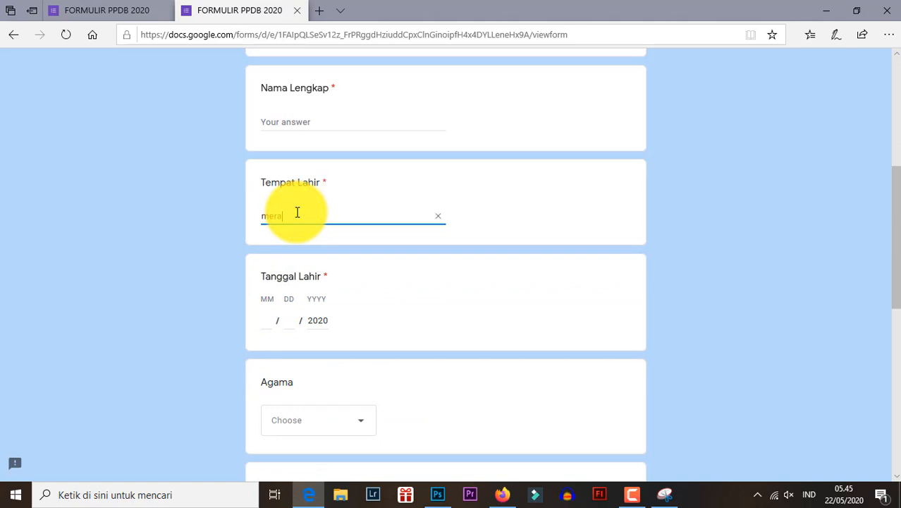
{"action": "type", "text": "uke"}
- Fill in the month, day and year of the Tanggal Lahir field with the applicant's date of birth
{"action": "scroll", "coordinate": [298, 215], "scroll_direction": "down", "scroll_amount": 2}
{"action": "left_click", "coordinate": [272, 191]}
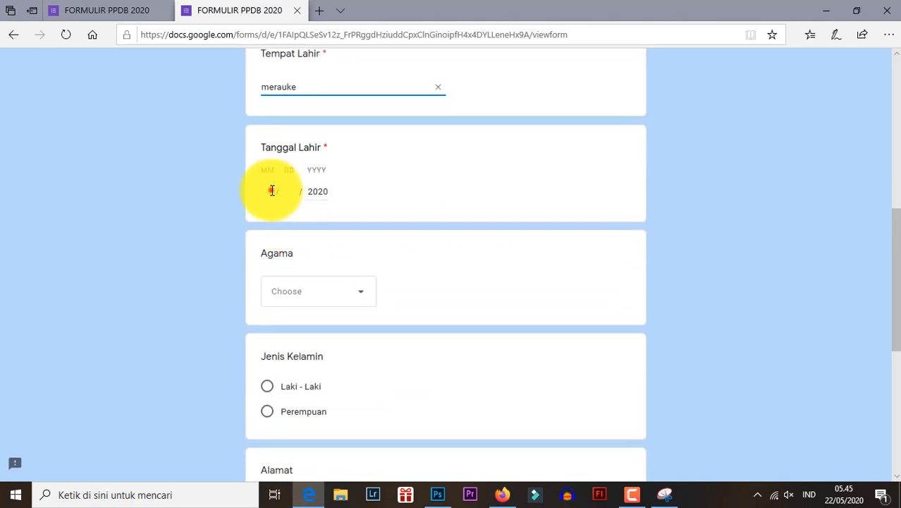
{"action": "type", "text": "14"}
{"action": "left_click", "coordinate": [282, 191]}
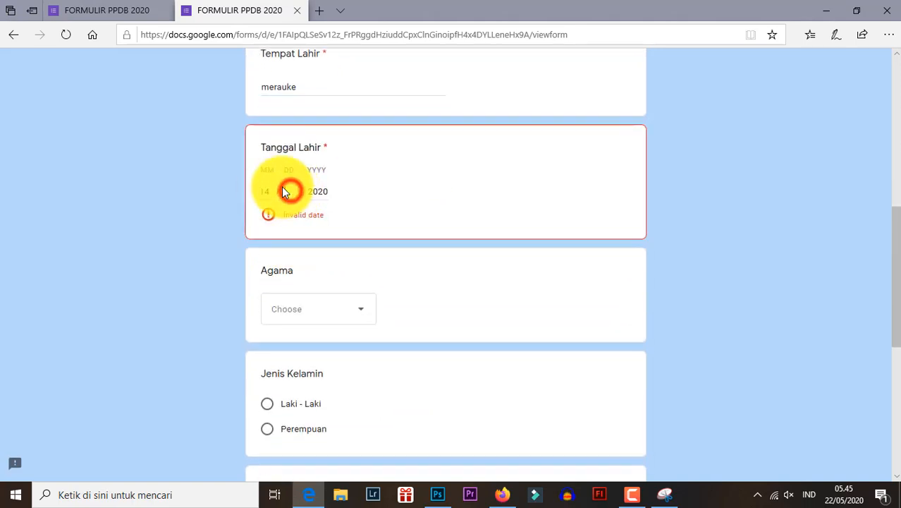
{"action": "type", "text": "07"}
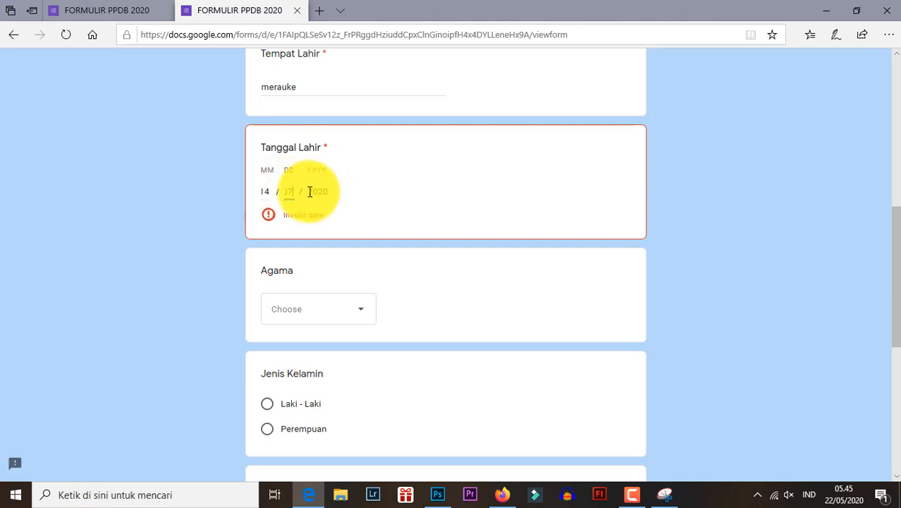
{"action": "left_click", "coordinate": [318, 191]}
{"action": "left_click", "coordinate": [289, 190]}
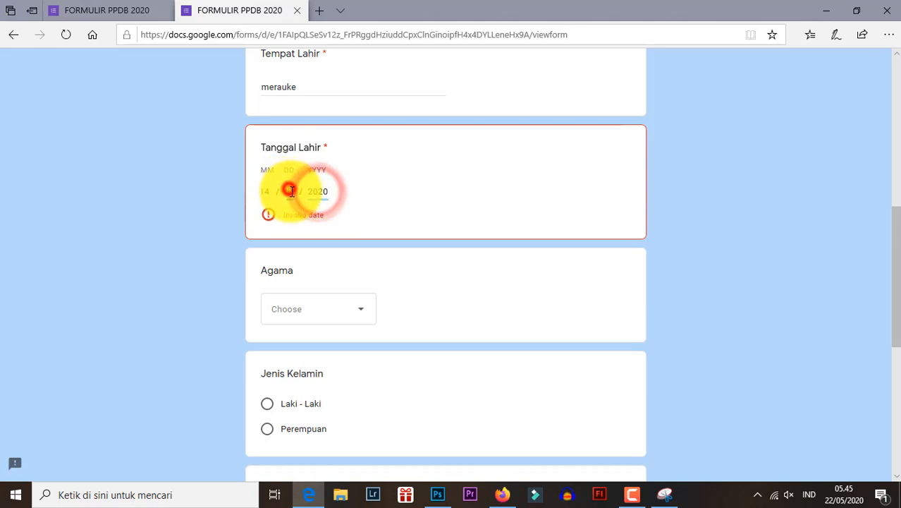
{"action": "type", "text": "7 / "}
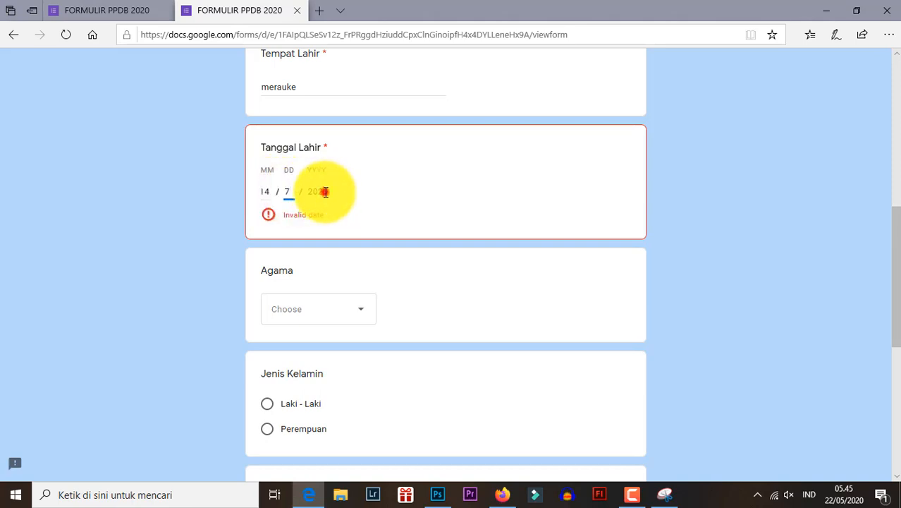
{"action": "type", "text": "1992"}
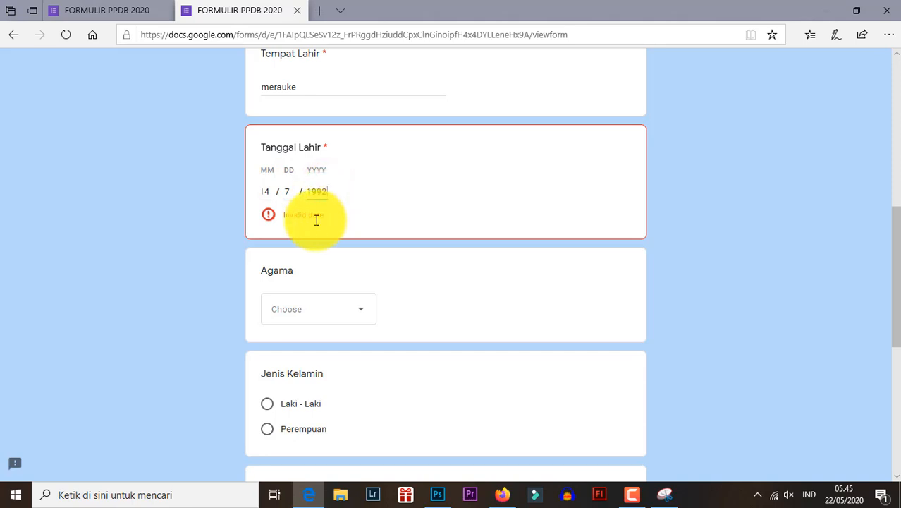
- Complete the personal details with Islam as Agama, Laki - Laki as Jenis Kelamin and the applicant's street address
{"action": "scroll", "coordinate": [314, 212], "scroll_direction": "down", "scroll_amount": 2}
{"action": "left_click", "coordinate": [306, 191]}
{"action": "left_click", "coordinate": [303, 220]}
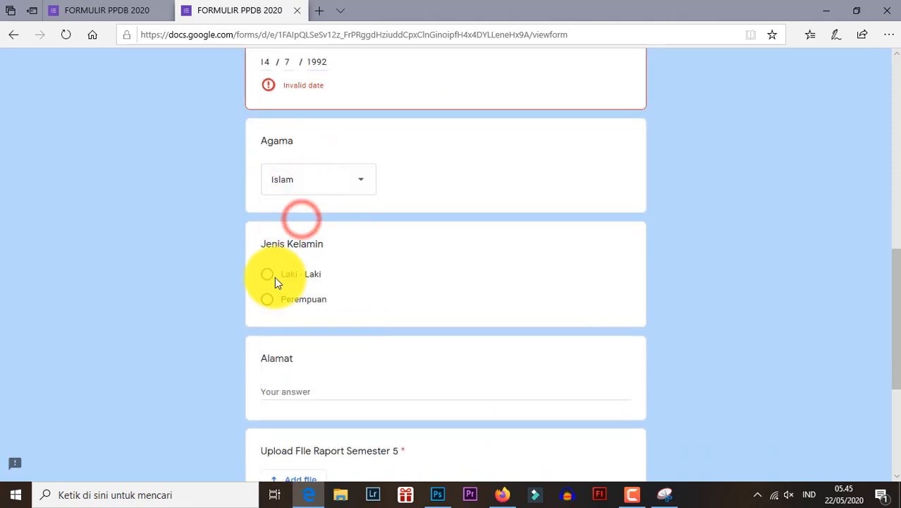
{"action": "left_click", "coordinate": [270, 278]}
{"action": "left_click", "coordinate": [276, 388]}
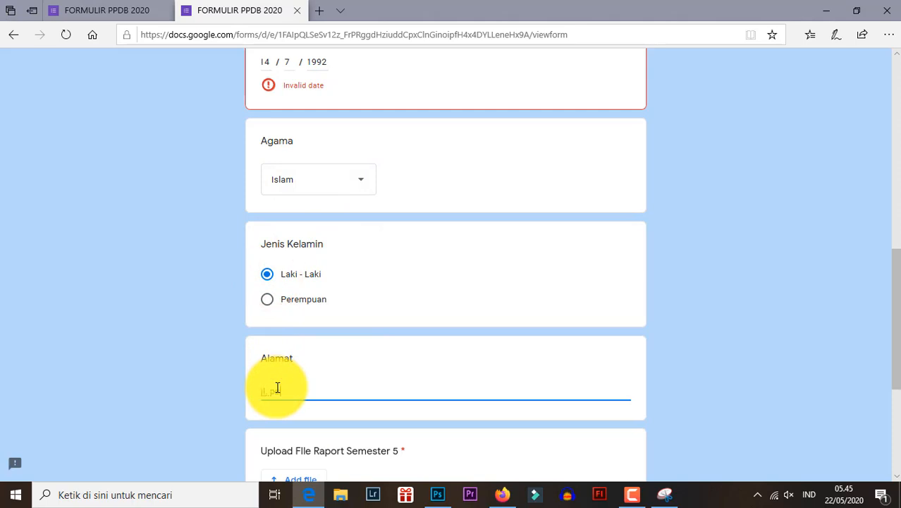
- Try to attach the Ujian Nasional PDF from the Dokumen folder to the Upload FIle Raport Semester 5 question
{"action": "scroll", "coordinate": [296, 381], "scroll_direction": "down", "scroll_amount": 4}
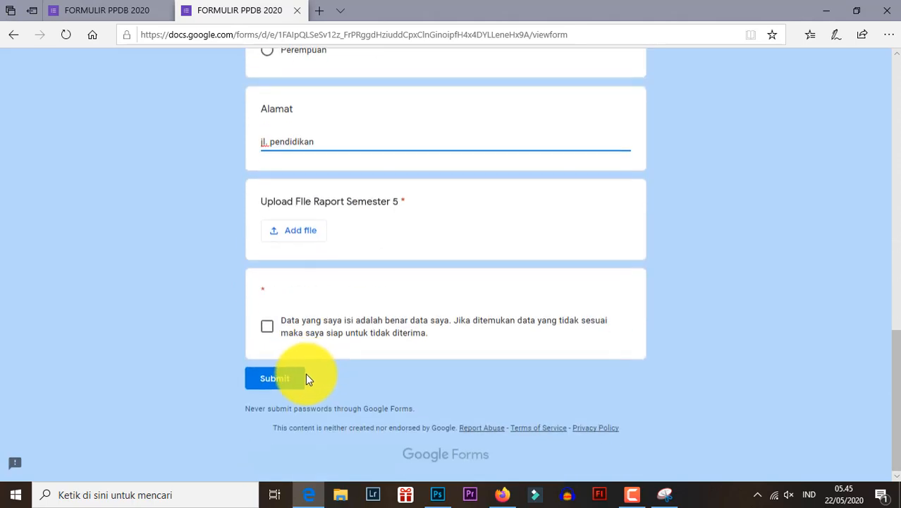
{"action": "left_click", "coordinate": [301, 233]}
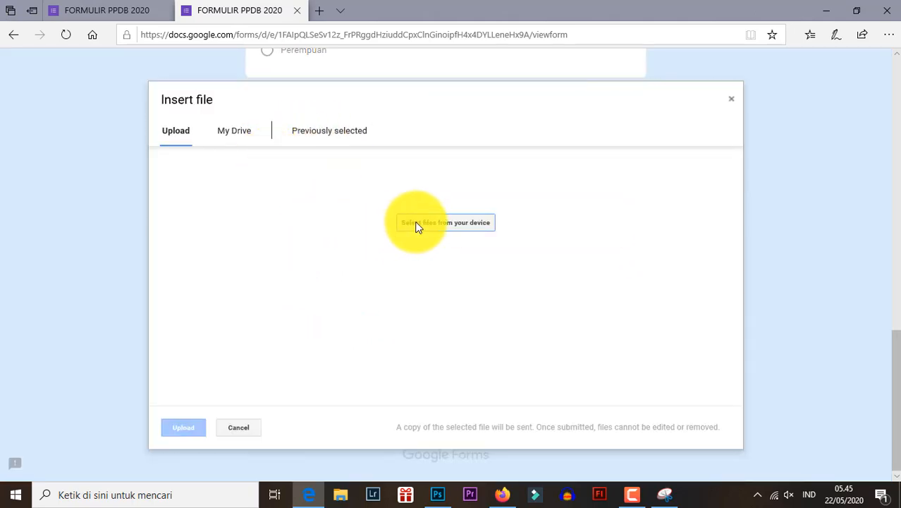
{"action": "left_click", "coordinate": [416, 224]}
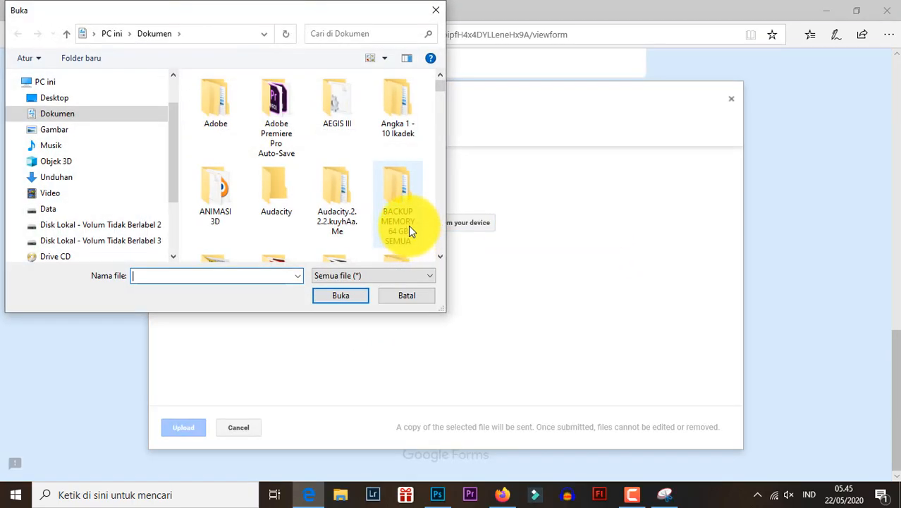
{"action": "left_click_drag", "start_coordinate": [177, 150], "coordinate": [185, 209]}
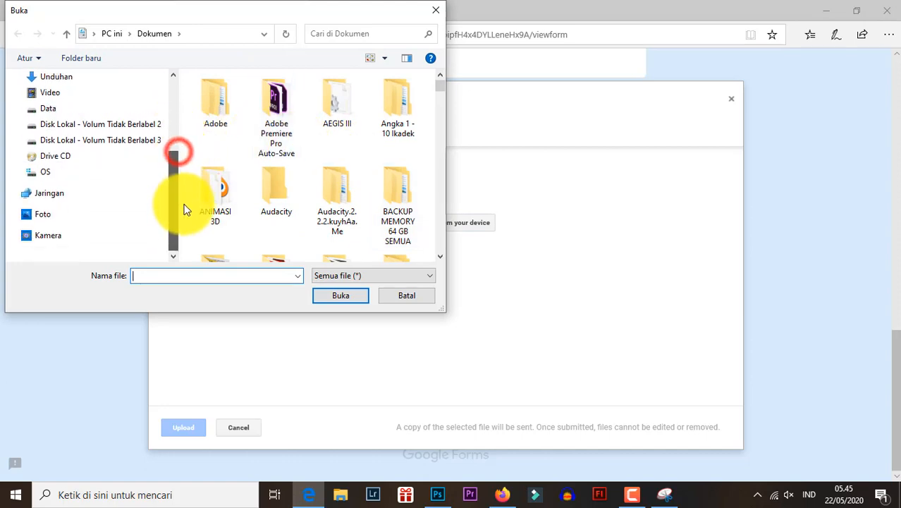
{"action": "scroll", "coordinate": [258, 208], "scroll_direction": "down", "scroll_amount": 10}
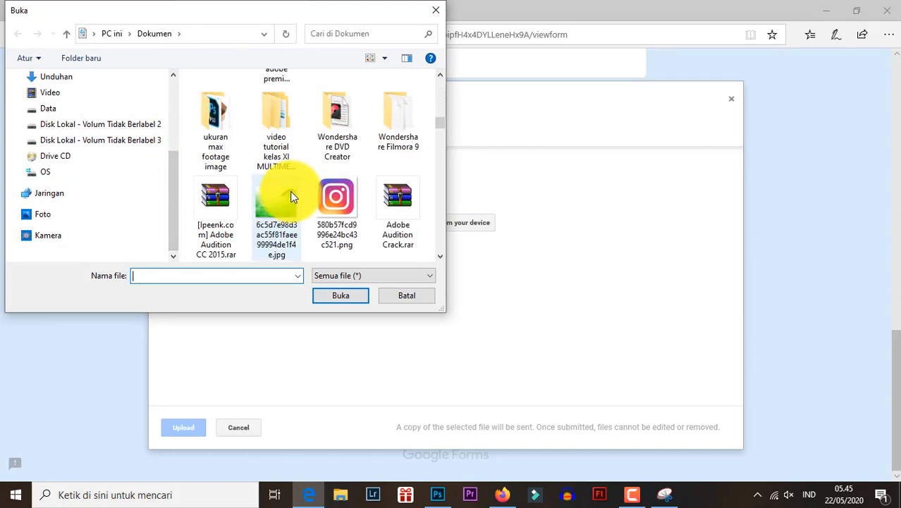
{"action": "scroll", "coordinate": [294, 197], "scroll_direction": "down", "scroll_amount": 20}
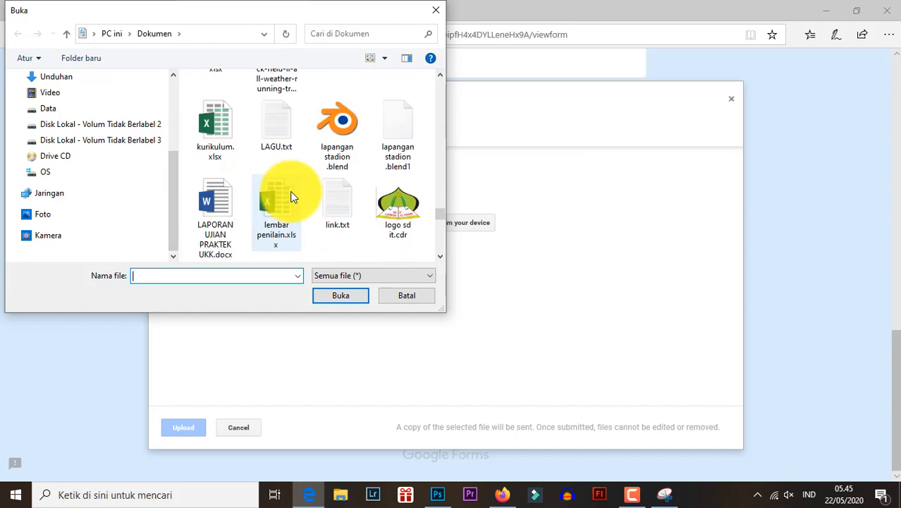
{"action": "scroll", "coordinate": [293, 196], "scroll_direction": "down", "scroll_amount": 10}
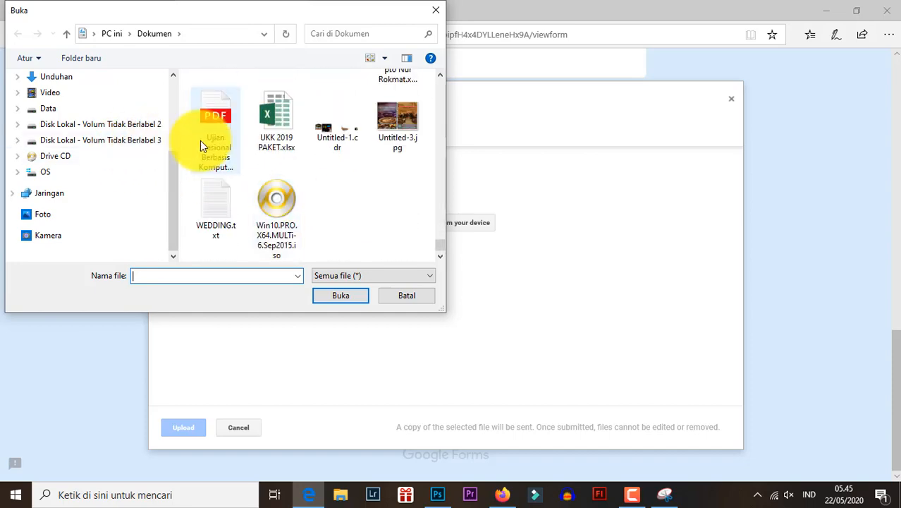
{"action": "double_click", "coordinate": [201, 140]}
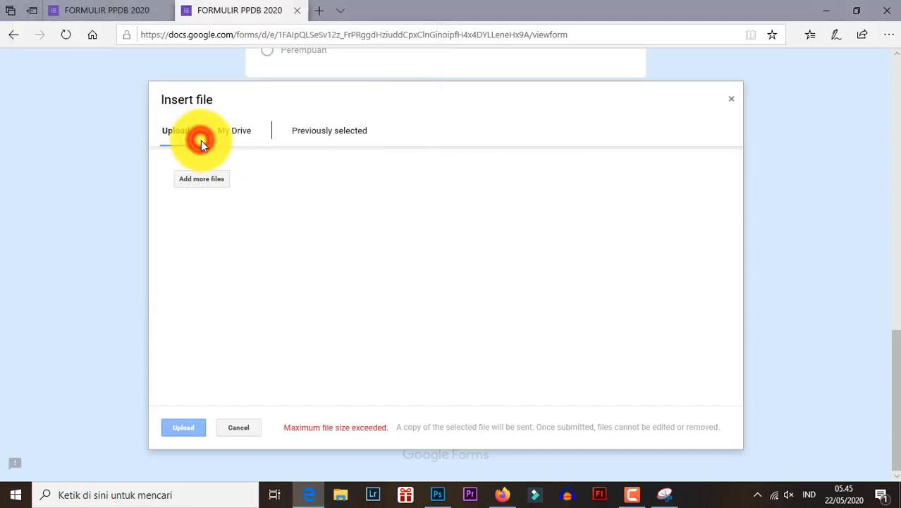
{"action": "left_click", "coordinate": [177, 428]}
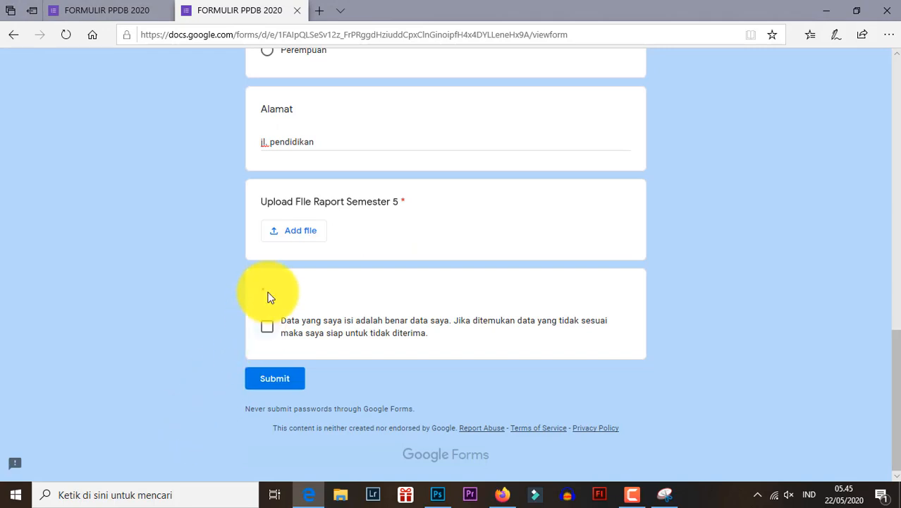
- Open the device file picker for the report upload question again and look through Dokumen for a suitable file
{"action": "left_click", "coordinate": [284, 232]}
{"action": "left_click", "coordinate": [419, 221]}
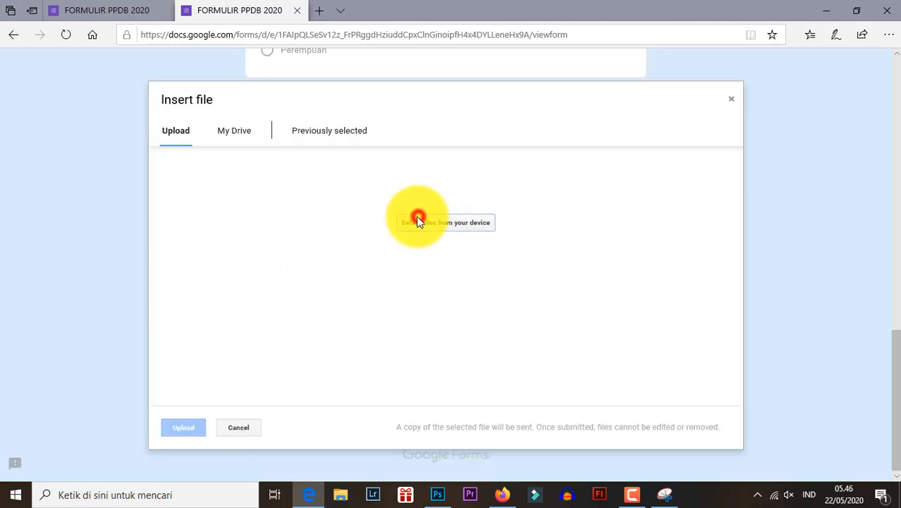
{"action": "scroll", "coordinate": [210, 235], "scroll_direction": "down", "scroll_amount": 2}
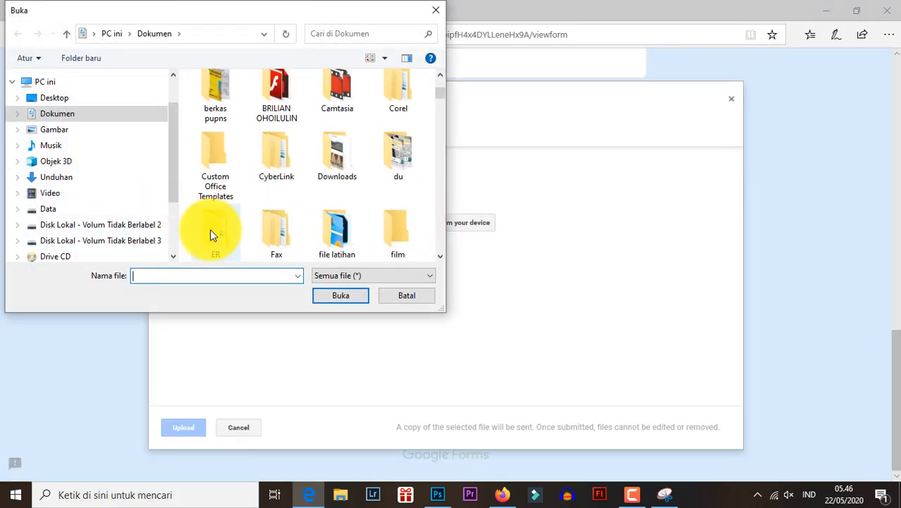
{"action": "scroll", "coordinate": [211, 226], "scroll_direction": "down", "scroll_amount": 15}
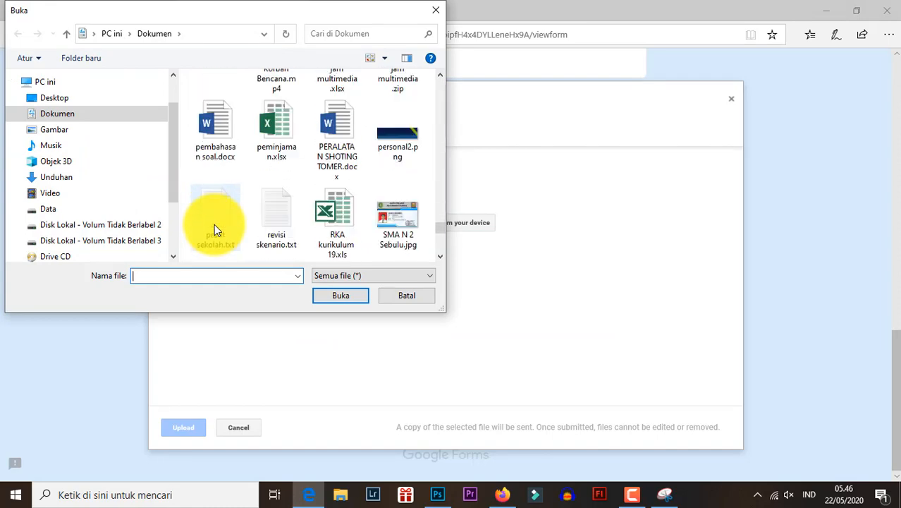
{"action": "scroll", "coordinate": [184, 150], "scroll_direction": "up", "scroll_amount": 5}
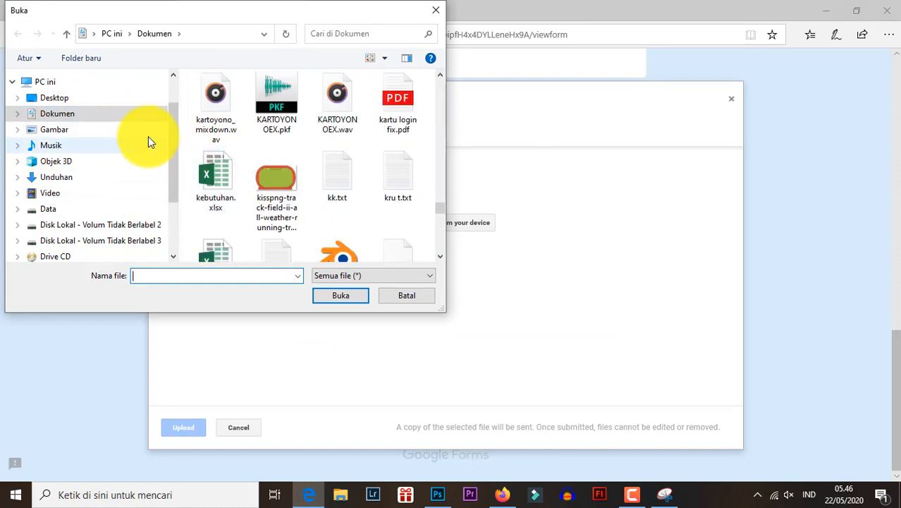
{"action": "scroll", "coordinate": [227, 150], "scroll_direction": "up", "scroll_amount": 3}
{"action": "left_click", "coordinate": [228, 140]}
{"action": "scroll", "coordinate": [228, 143], "scroll_direction": "up", "scroll_amount": 10}
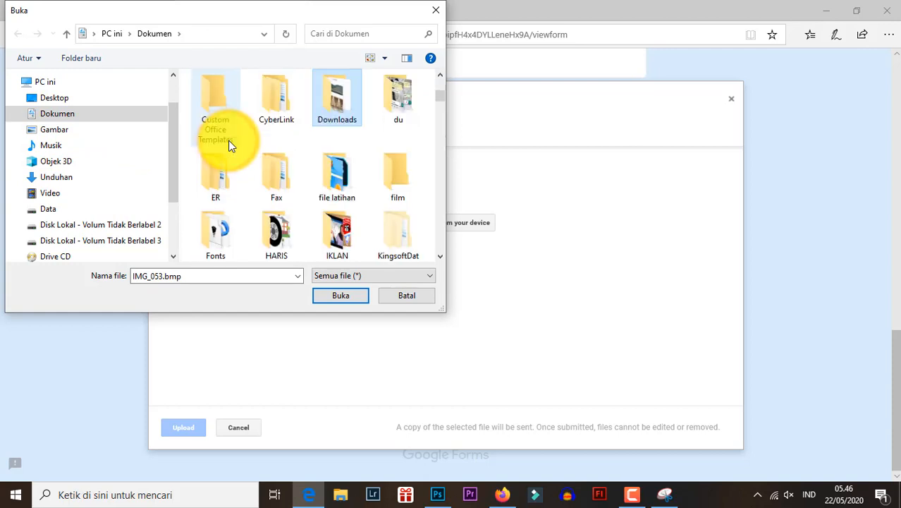
- Check the Downloads folder inside Dokumen for a file to upload, and return to look through Dokumen again
{"action": "key", "text": "Return"}
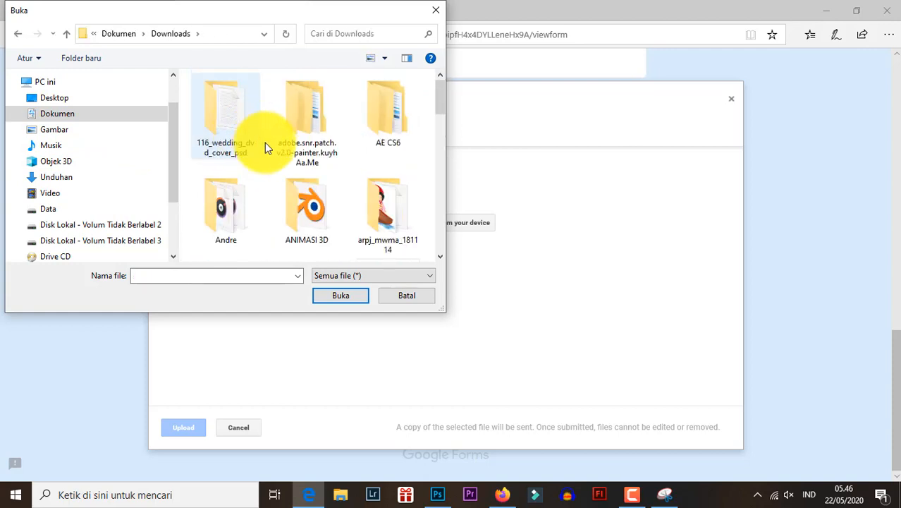
{"action": "scroll", "coordinate": [269, 143], "scroll_direction": "down", "scroll_amount": 10}
{"action": "scroll", "coordinate": [270, 144], "scroll_direction": "up", "scroll_amount": 8}
{"action": "scroll", "coordinate": [276, 138], "scroll_direction": "up", "scroll_amount": 1}
{"action": "left_click", "coordinate": [307, 130]}
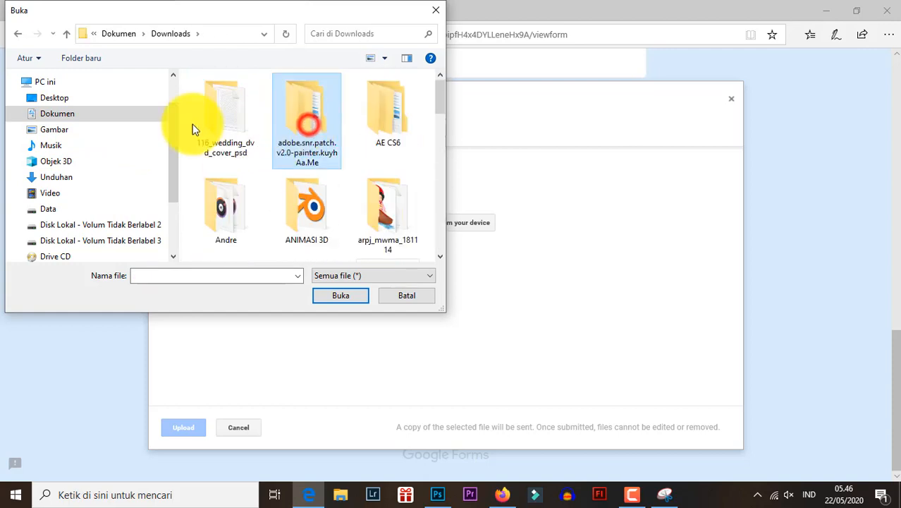
{"action": "left_click", "coordinate": [58, 115]}
{"action": "scroll", "coordinate": [278, 182], "scroll_direction": "down", "scroll_amount": 10}
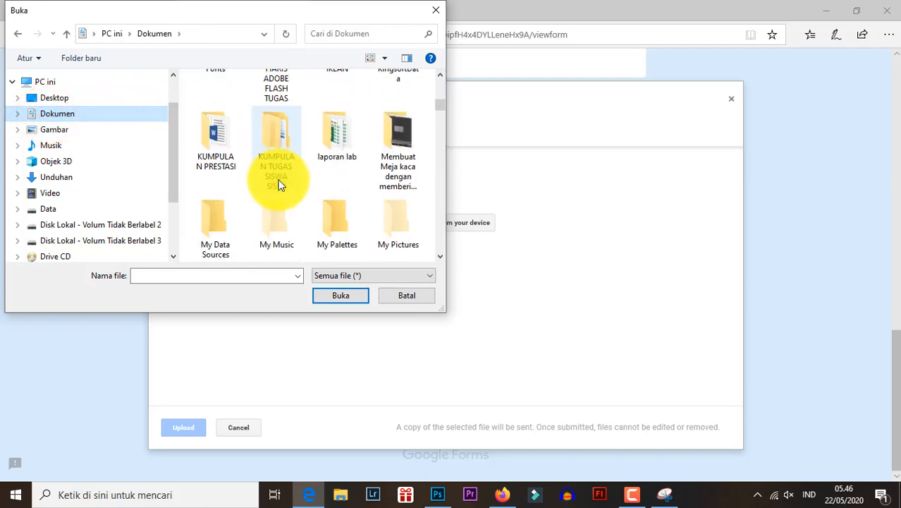
{"action": "scroll", "coordinate": [281, 178], "scroll_direction": "down", "scroll_amount": 10}
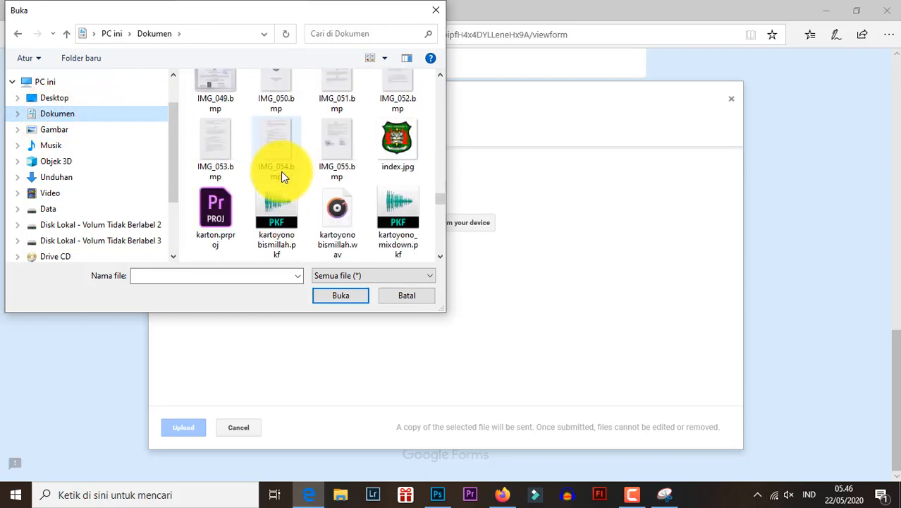
{"action": "scroll", "coordinate": [281, 175], "scroll_direction": "up", "scroll_amount": 3}
{"action": "scroll", "coordinate": [282, 183], "scroll_direction": "up", "scroll_amount": 15}
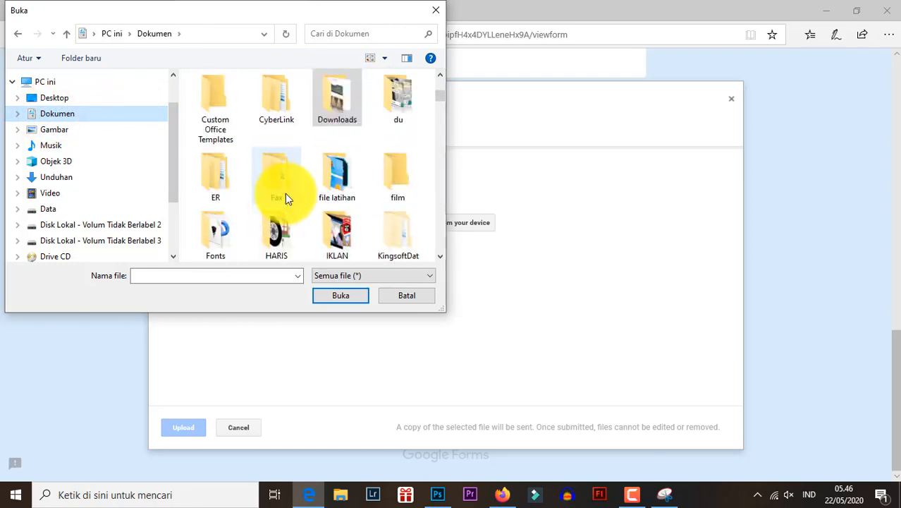
{"action": "left_click", "coordinate": [282, 185]}
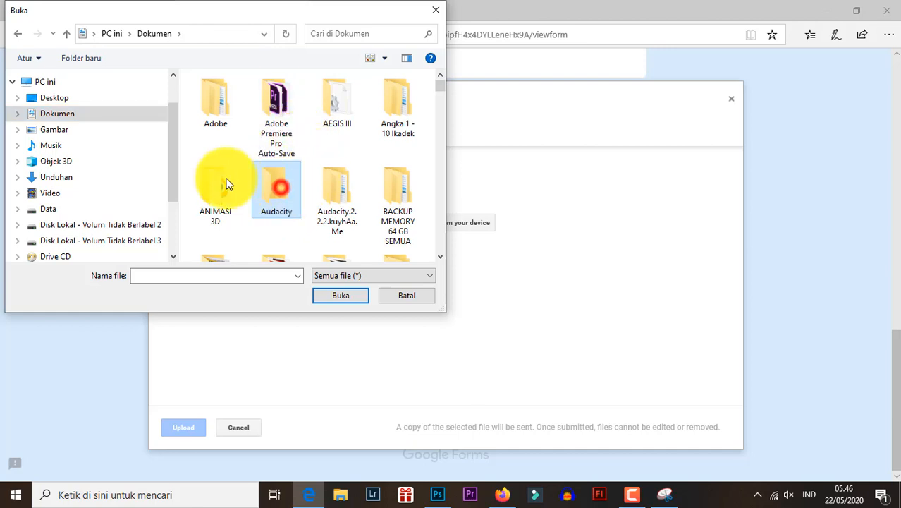
- Upload Invoice-15703.pdf from the Unduhan folder of the SMKN3 user directory as the answer to Upload FIle Raport Semester 5
{"action": "left_click", "coordinate": [94, 33]}
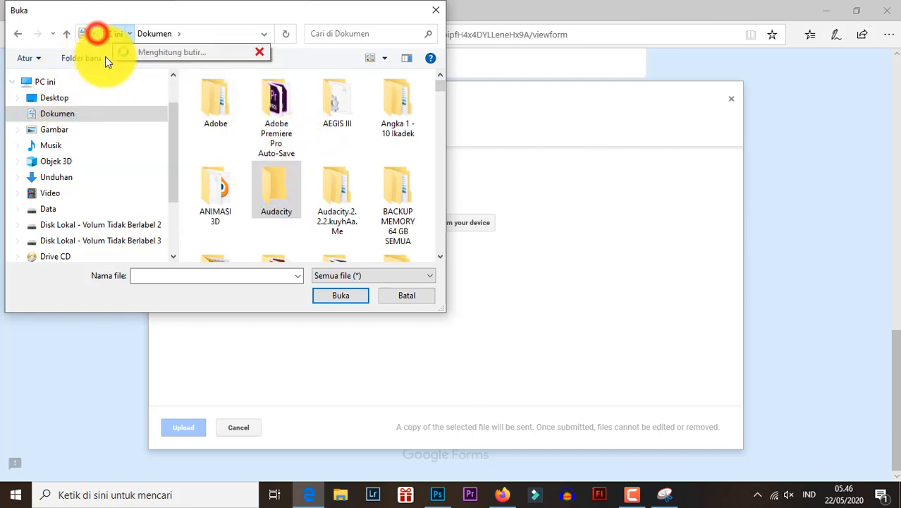
{"action": "left_click", "coordinate": [109, 85]}
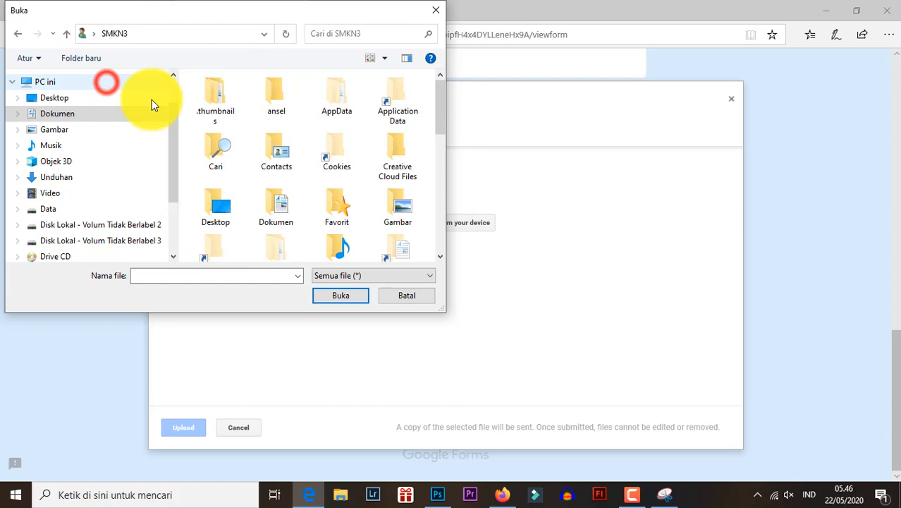
{"action": "left_click", "coordinate": [218, 125]}
{"action": "scroll", "coordinate": [218, 134], "scroll_direction": "down", "scroll_amount": 5}
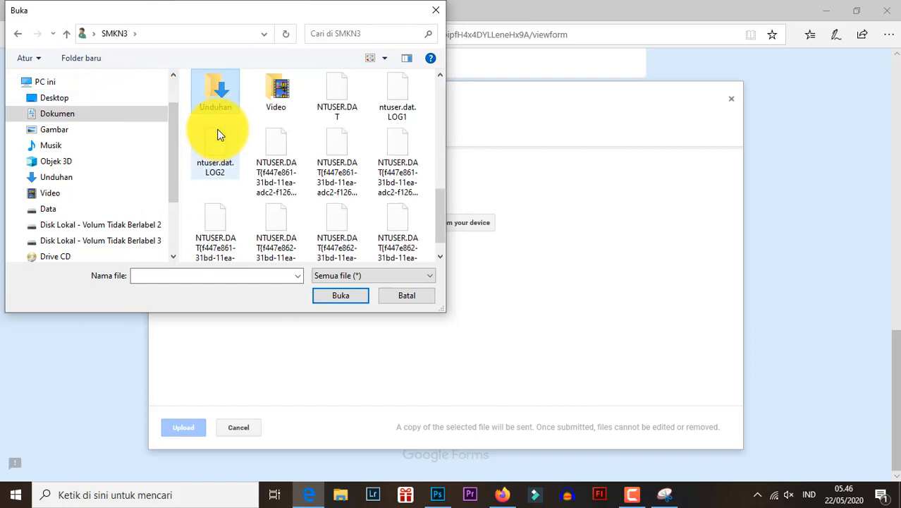
{"action": "double_click", "coordinate": [217, 106]}
{"action": "scroll", "coordinate": [255, 131], "scroll_direction": "down", "scroll_amount": 17}
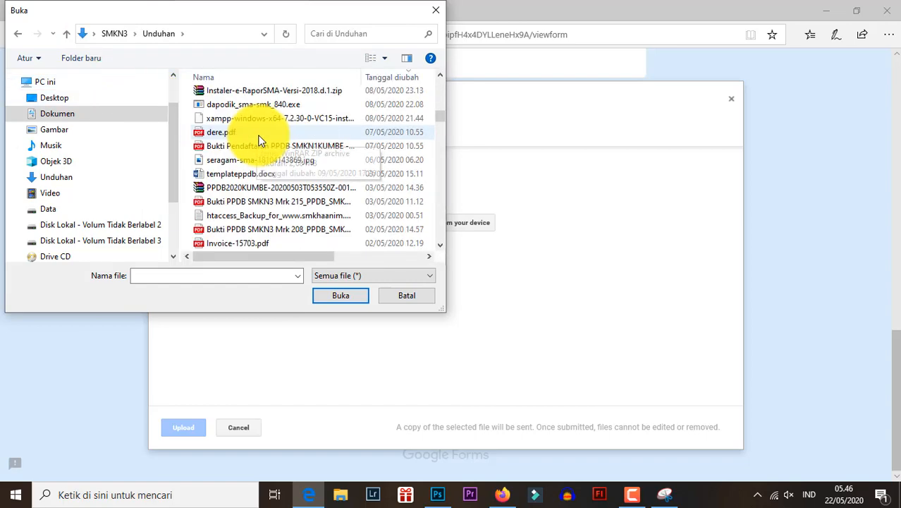
{"action": "scroll", "coordinate": [260, 140], "scroll_direction": "up", "scroll_amount": 5}
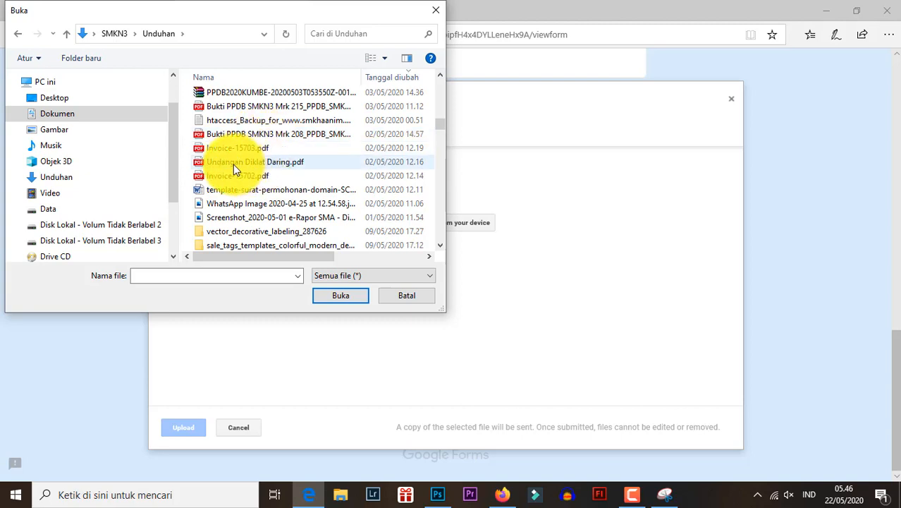
{"action": "double_click", "coordinate": [233, 148]}
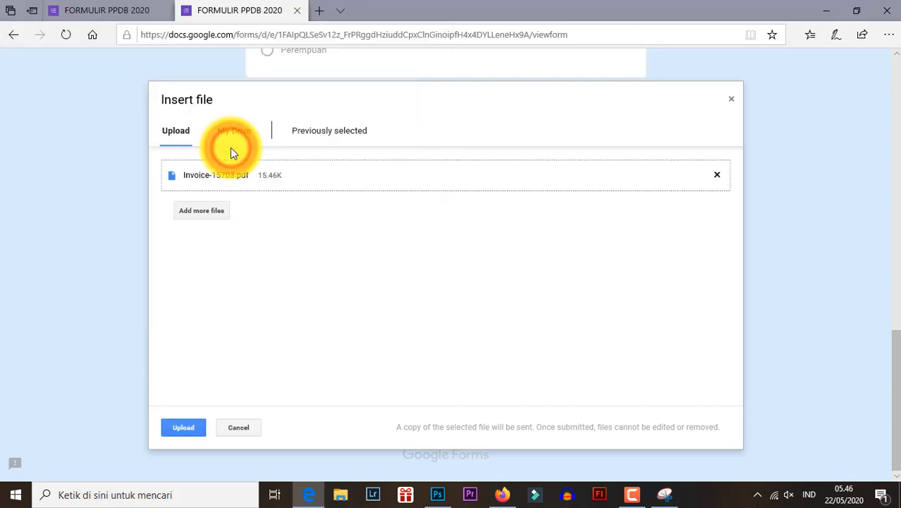
{"action": "left_click", "coordinate": [185, 426]}
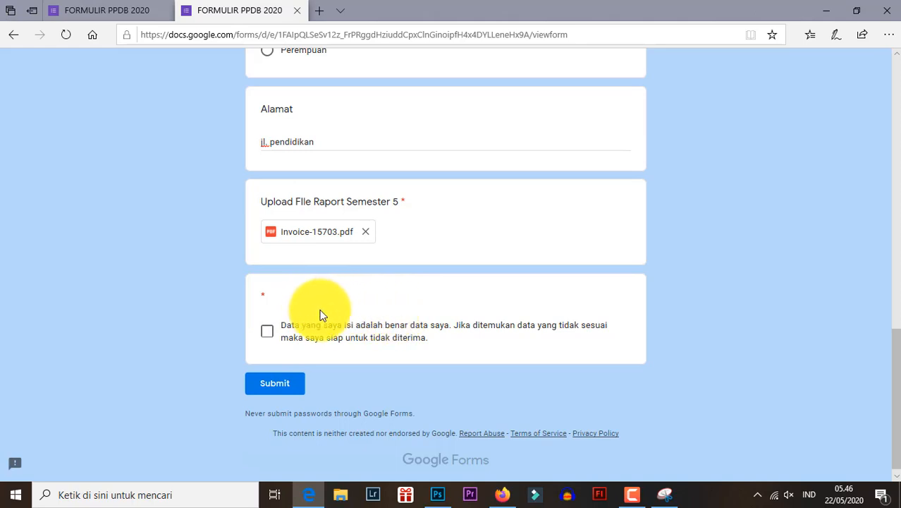
- Tick the declaration that the submitted data is true and try to submit the form
{"action": "left_click", "coordinate": [268, 332]}
{"action": "scroll", "coordinate": [328, 205], "scroll_direction": "up", "scroll_amount": 10}
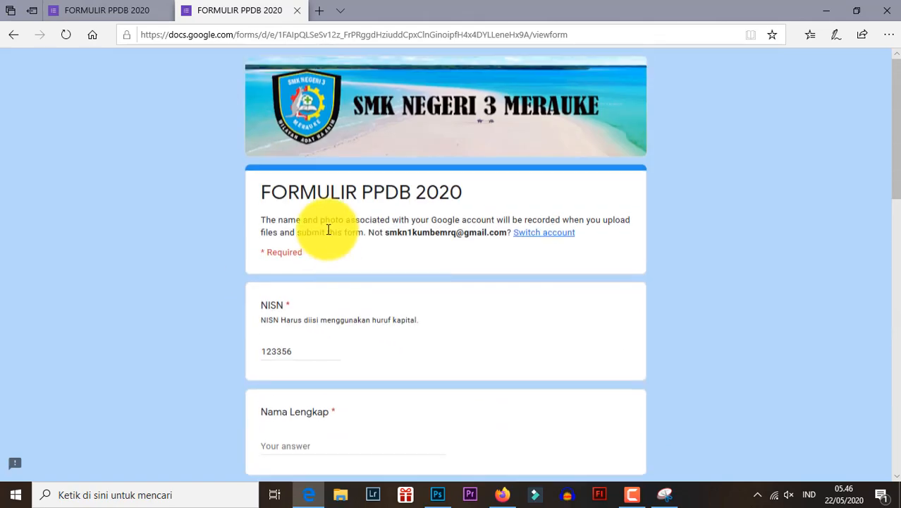
{"action": "scroll", "coordinate": [328, 229], "scroll_direction": "down", "scroll_amount": 10}
{"action": "left_click", "coordinate": [279, 381]}
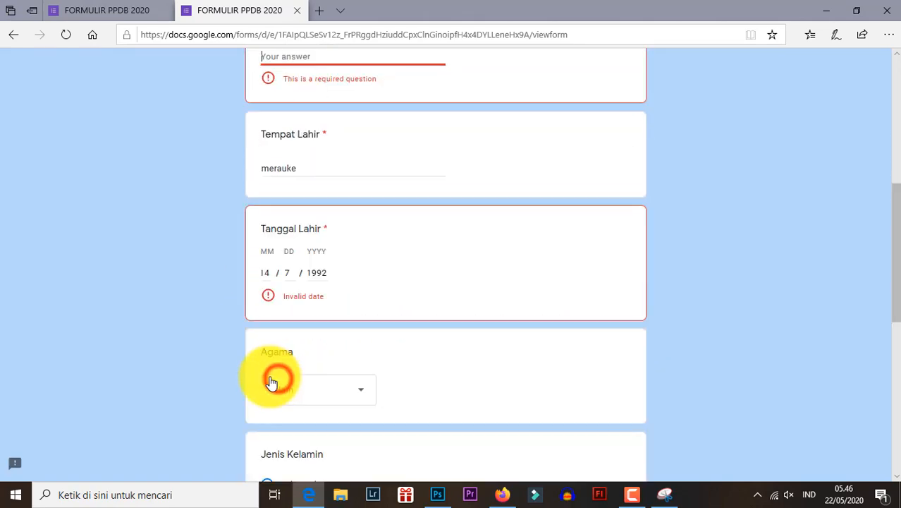
- Fill in the required Nama Lengkap question with the applicant's full name
{"action": "scroll", "coordinate": [280, 264], "scroll_direction": "up", "scroll_amount": 5}
{"action": "scroll", "coordinate": [281, 264], "scroll_direction": "down", "scroll_amount": 3}
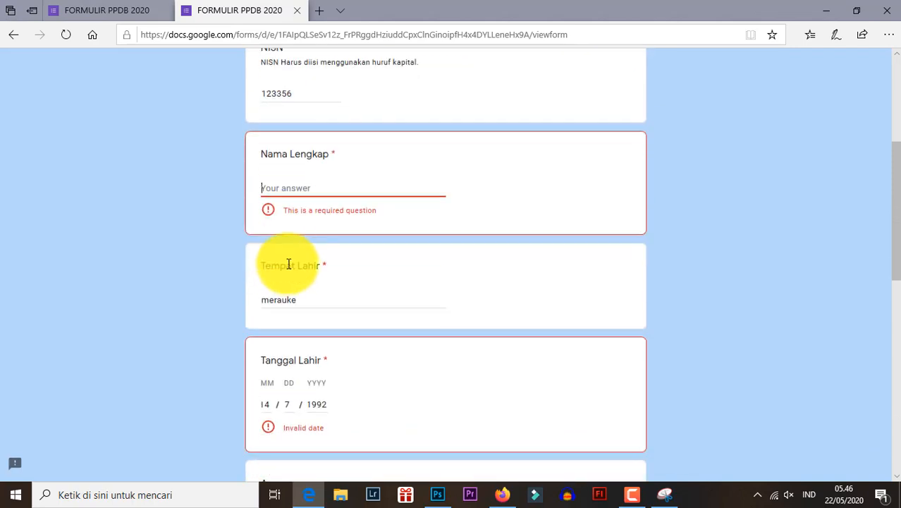
{"action": "left_click", "coordinate": [277, 190]}
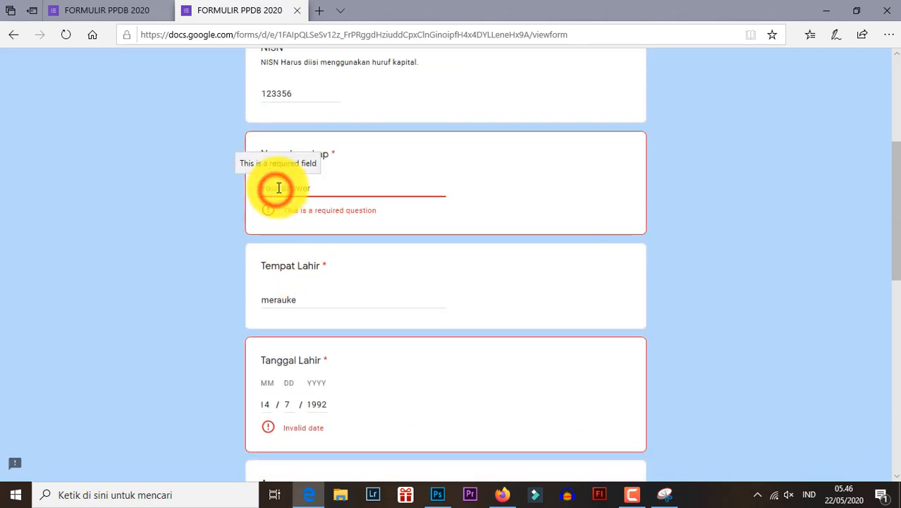
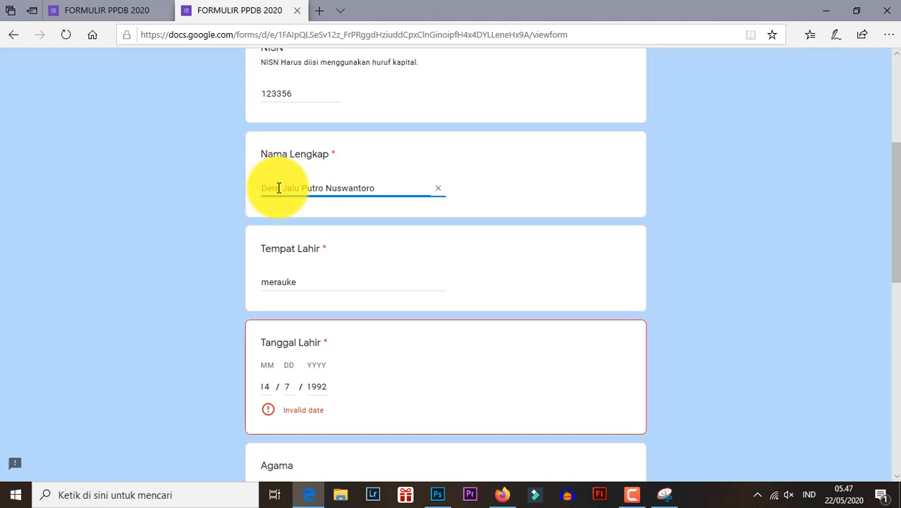
- Try re-entering the date of birth under Tanggal Lahir in day-month order and submitting the form again
{"action": "scroll", "coordinate": [282, 197], "scroll_direction": "down", "scroll_amount": 5}
{"action": "scroll", "coordinate": [295, 196], "scroll_direction": "up", "scroll_amount": 2}
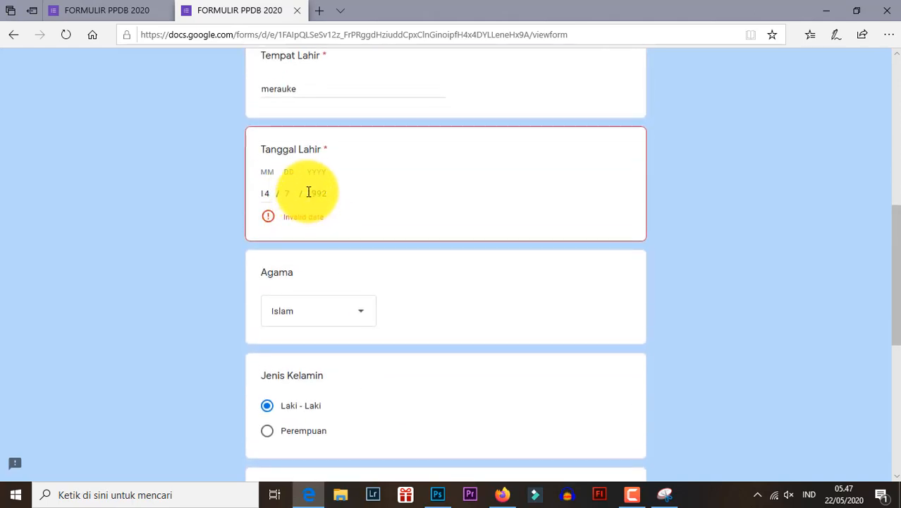
{"action": "left_click", "coordinate": [263, 194]}
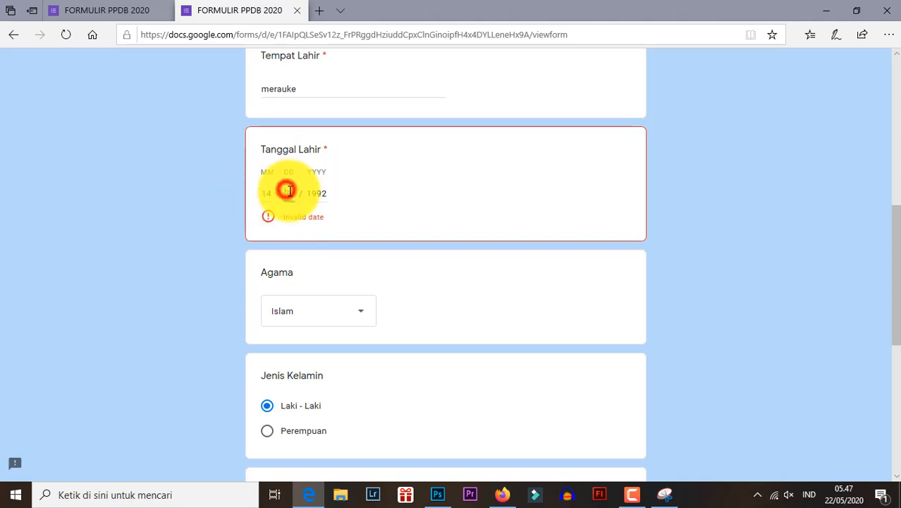
{"action": "double_click", "coordinate": [326, 194]}
{"action": "type", "text": "1"}
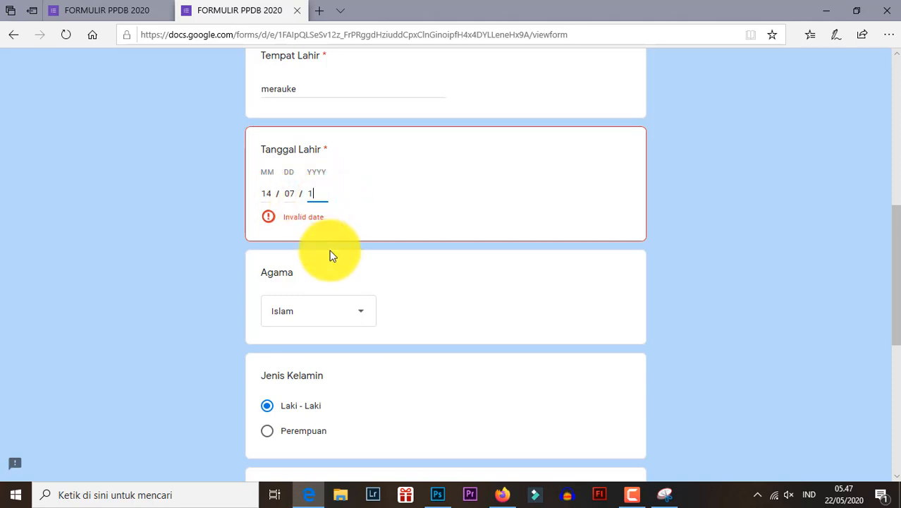
{"action": "left_click", "coordinate": [293, 199]}
{"action": "scroll", "coordinate": [306, 274], "scroll_direction": "down", "scroll_amount": 6}
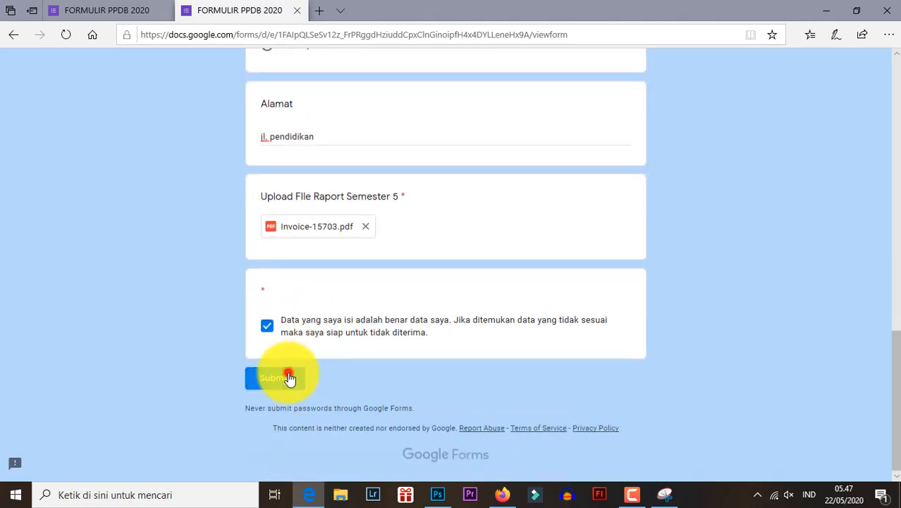
{"action": "left_click", "coordinate": [289, 378]}
- Correct the date of birth under Tanggal Lahir by entering the month first, followed by the day and year
{"action": "scroll", "coordinate": [293, 353], "scroll_direction": "up", "scroll_amount": 6}
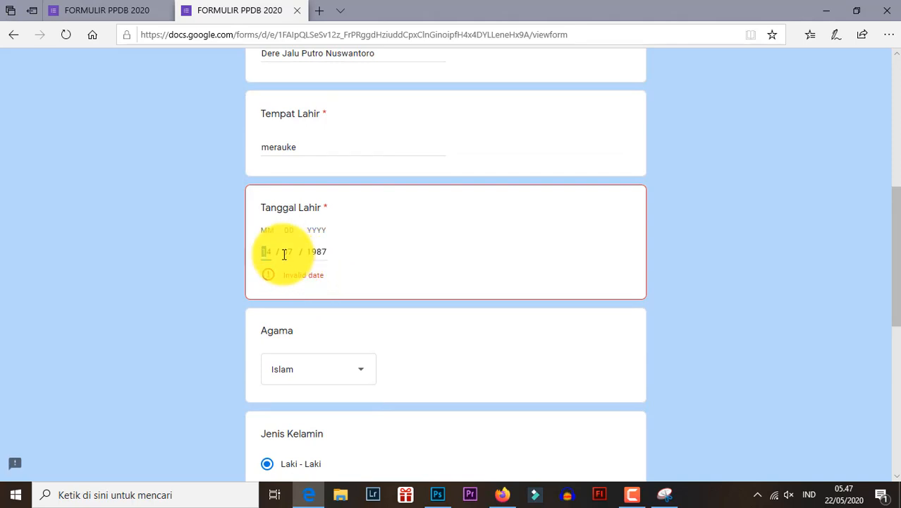
{"action": "left_click", "coordinate": [270, 248]}
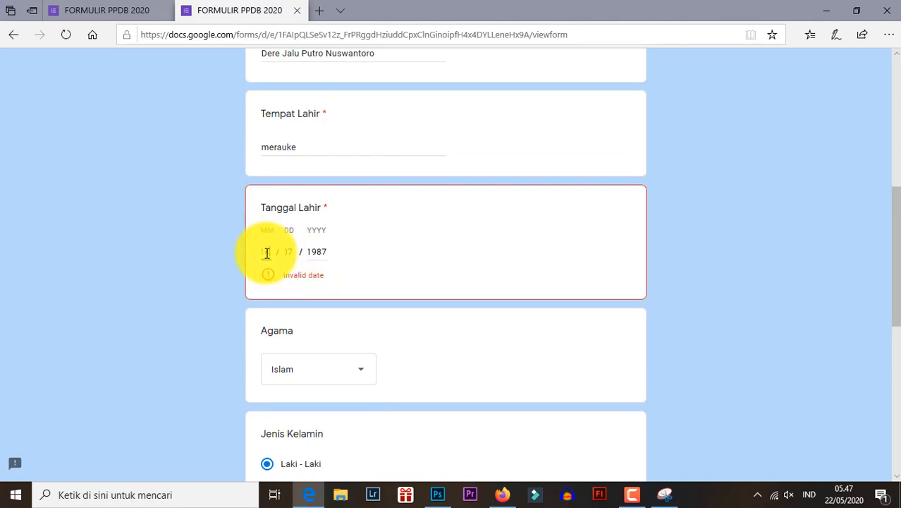
{"action": "left_click", "coordinate": [268, 251]}
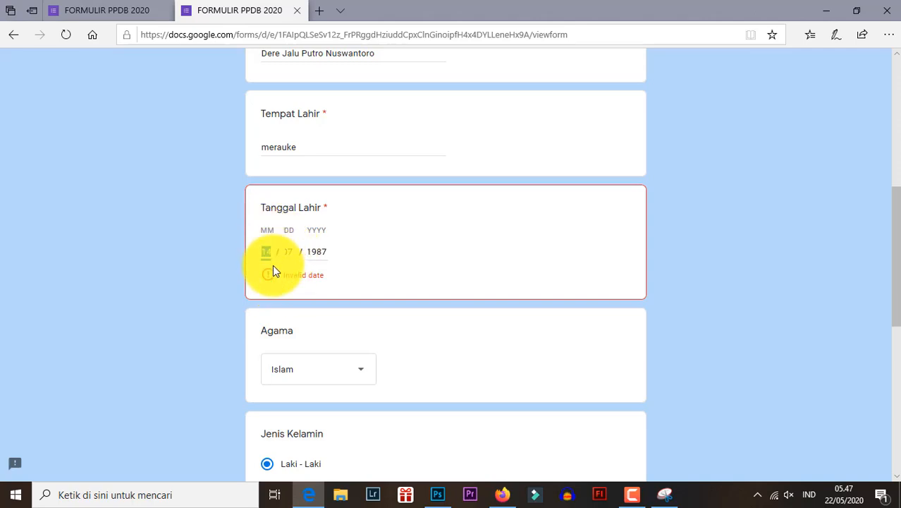
{"action": "type", "text": "07"}
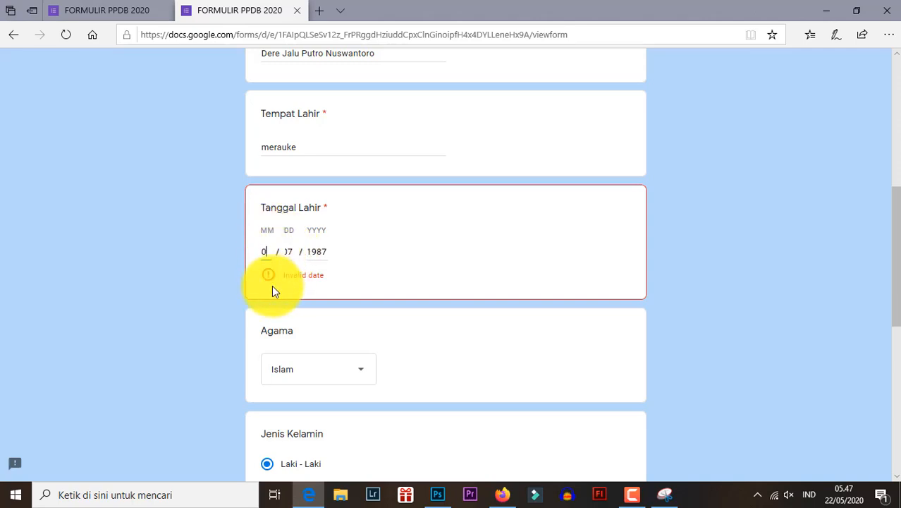
{"action": "left_click", "coordinate": [288, 254]}
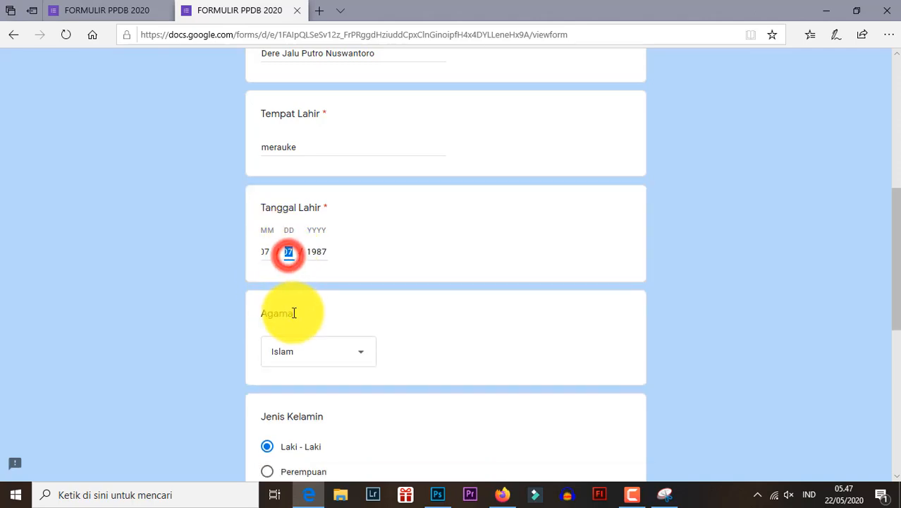
{"action": "type", "text": "14"}
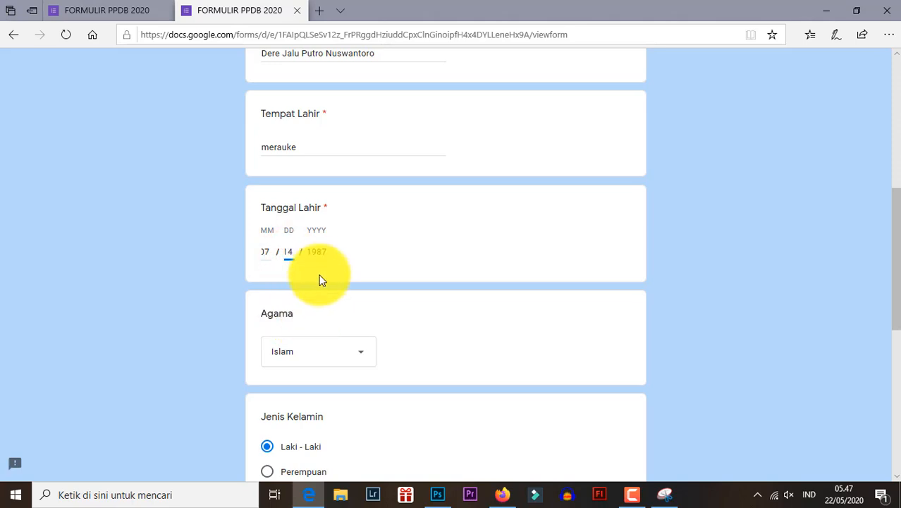
{"action": "left_click", "coordinate": [321, 252]}
{"action": "type", "text": "1990"}
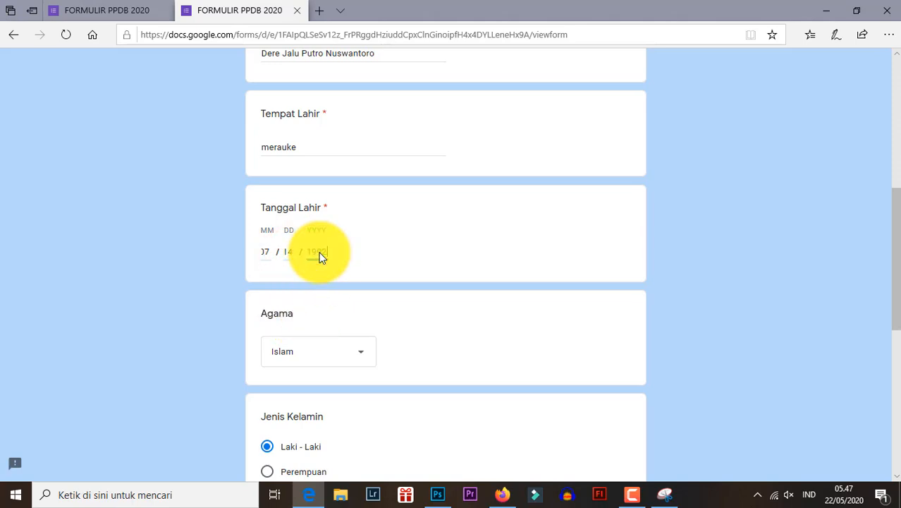
{"action": "scroll", "coordinate": [317, 269], "scroll_direction": "down", "scroll_amount": 10}
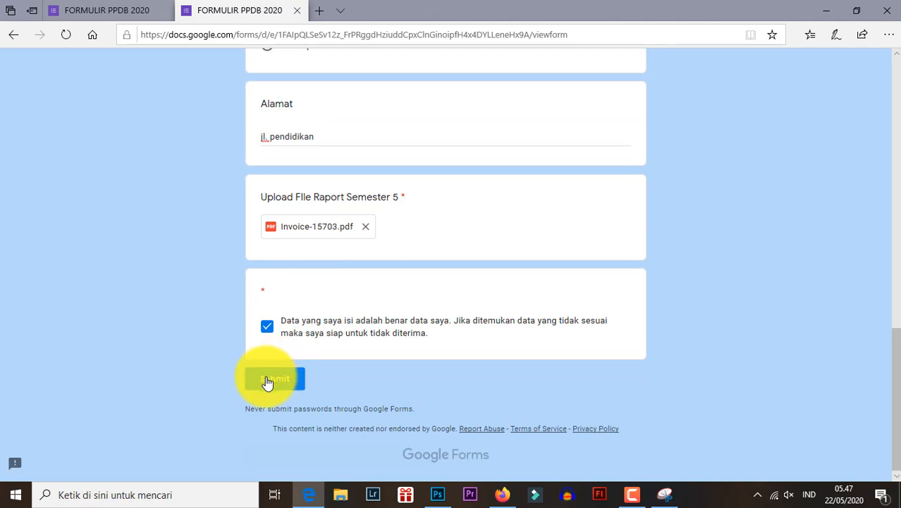
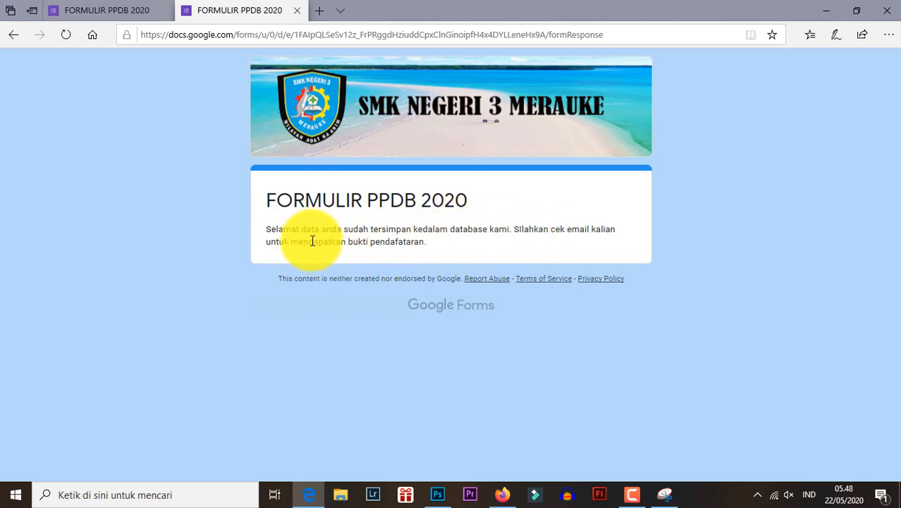
- Compare the confirmation message on the submitted form in Edge with the Pesan konfirmasi in the form's Presentasi settings in Firefox, leaving the settings unsaved
{"action": "left_click", "coordinate": [327, 226]}
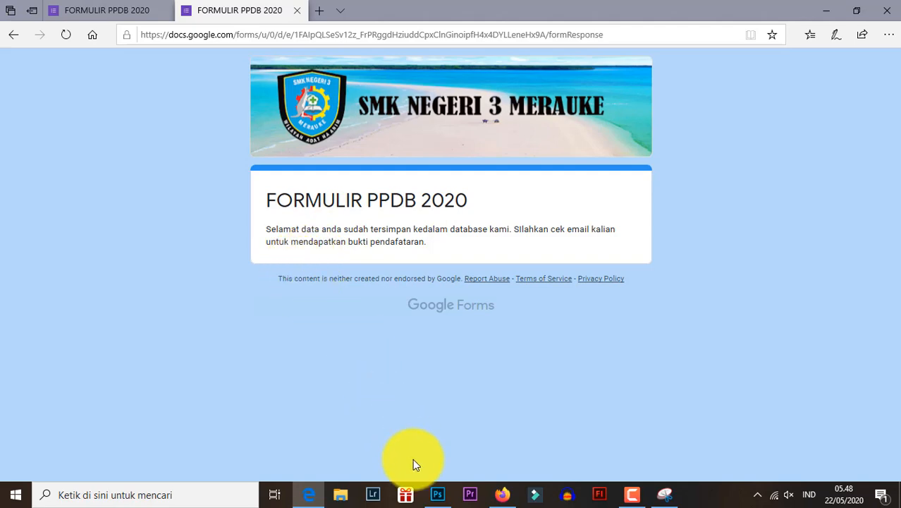
{"action": "left_click", "coordinate": [503, 494]}
{"action": "left_click", "coordinate": [379, 32]}
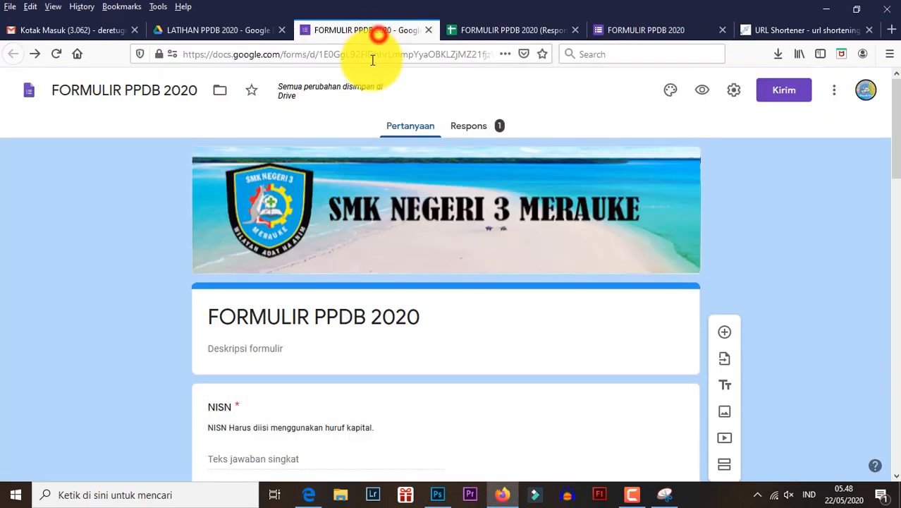
{"action": "left_click", "coordinate": [472, 126]}
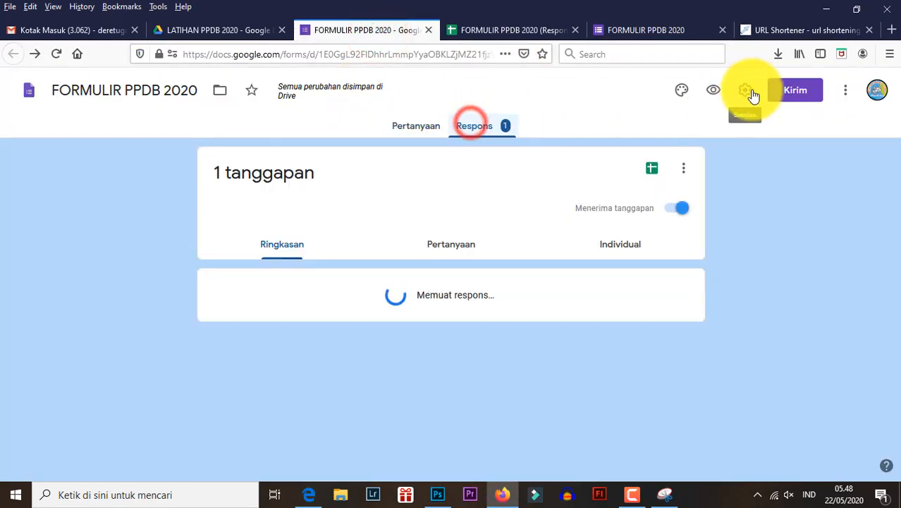
{"action": "left_click", "coordinate": [748, 91]}
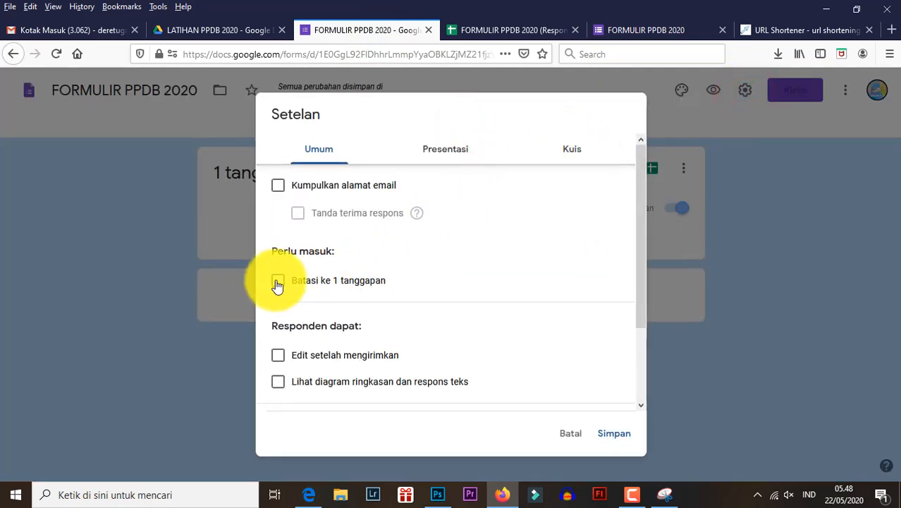
{"action": "left_click", "coordinate": [455, 145]}
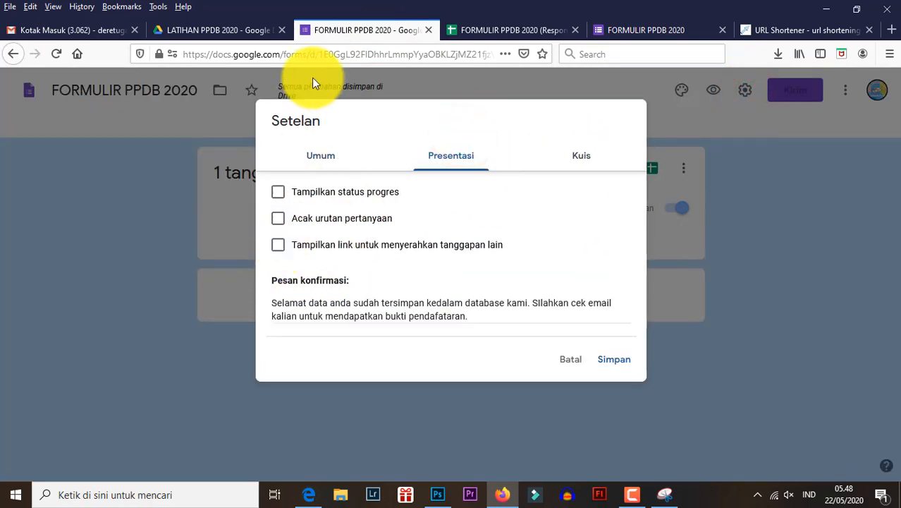
{"action": "left_click", "coordinate": [309, 495]}
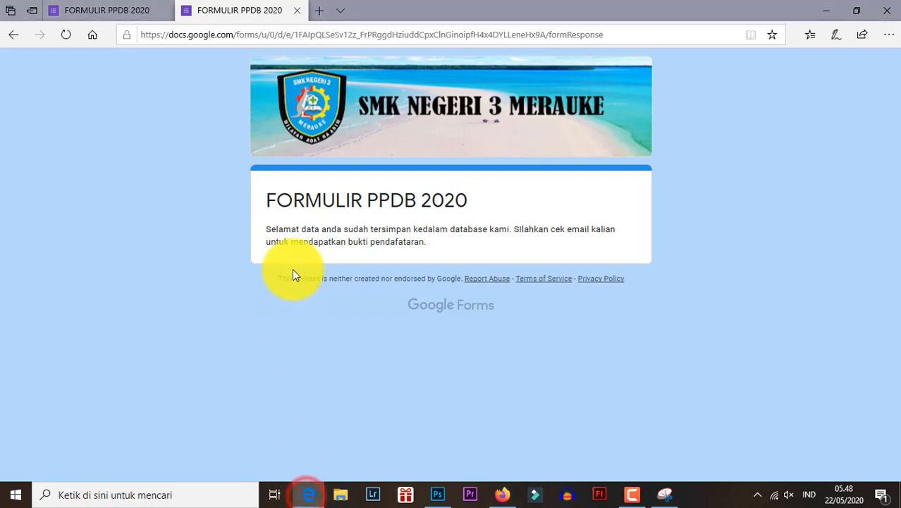
{"action": "left_click", "coordinate": [305, 253]}
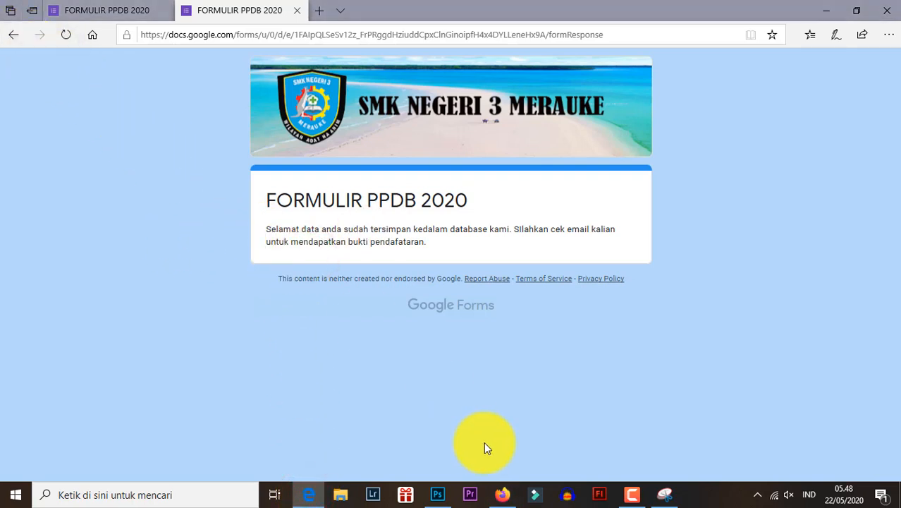
{"action": "left_click", "coordinate": [503, 496]}
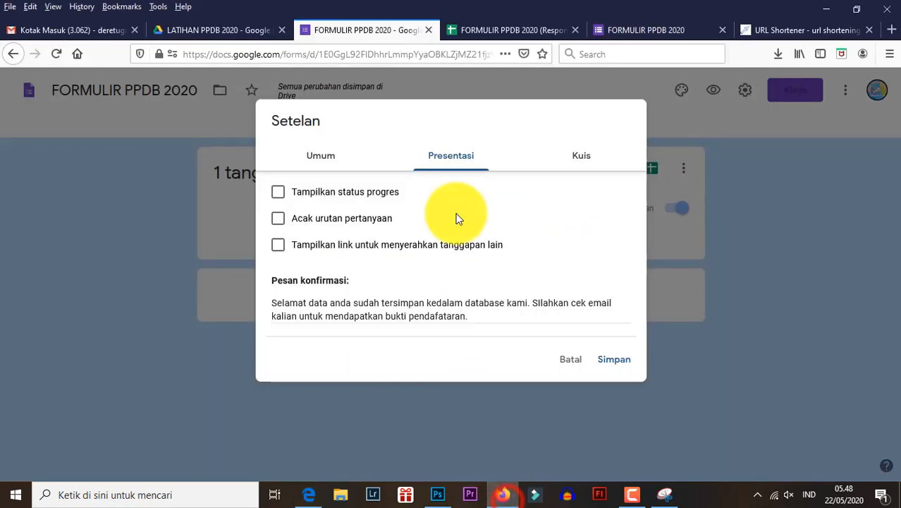
{"action": "left_click", "coordinate": [580, 364]}
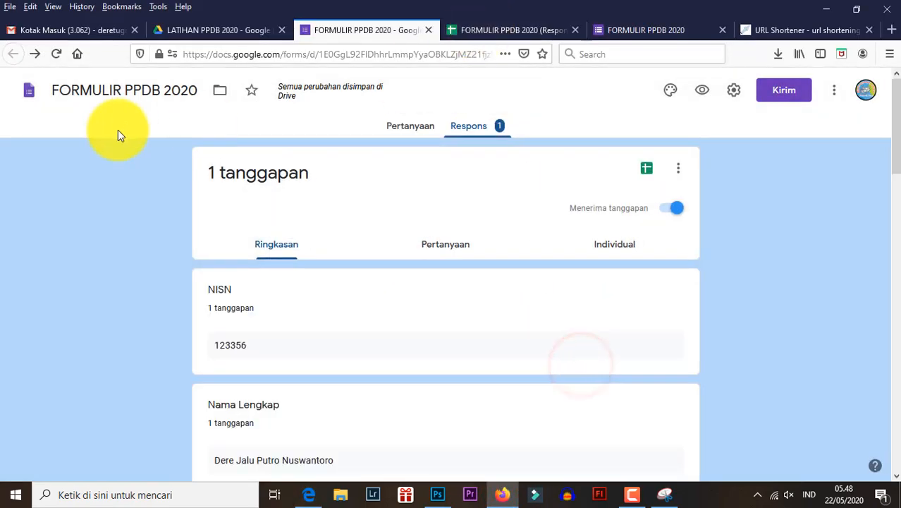
- Review the submitted applicant's row across the columns of the FORMULIR PPDB 2020 (Respons) spreadsheet
{"action": "left_click", "coordinate": [471, 32]}
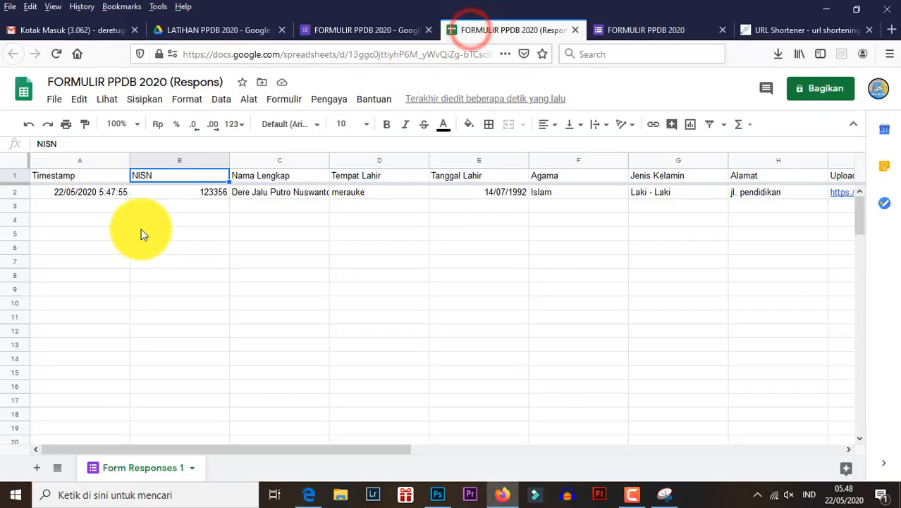
{"action": "left_click", "coordinate": [256, 192]}
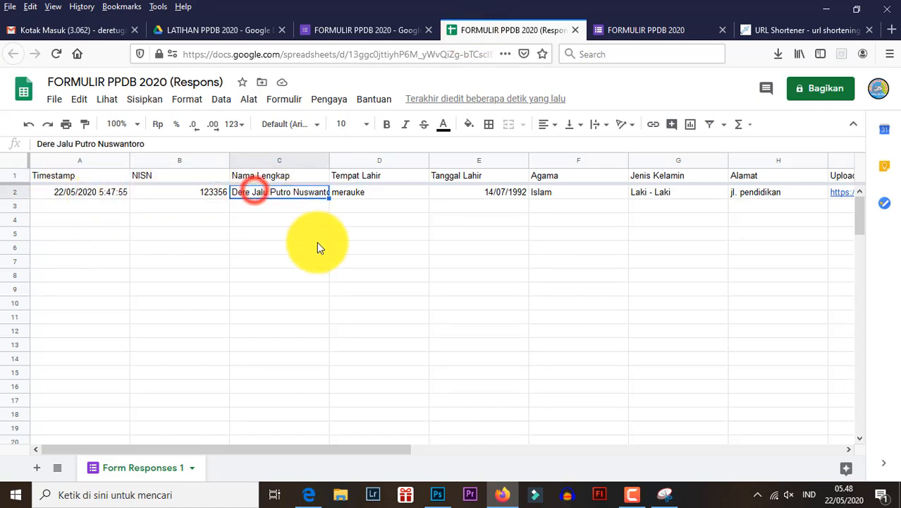
{"action": "left_click_drag", "start_coordinate": [340, 449], "coordinate": [628, 466]}
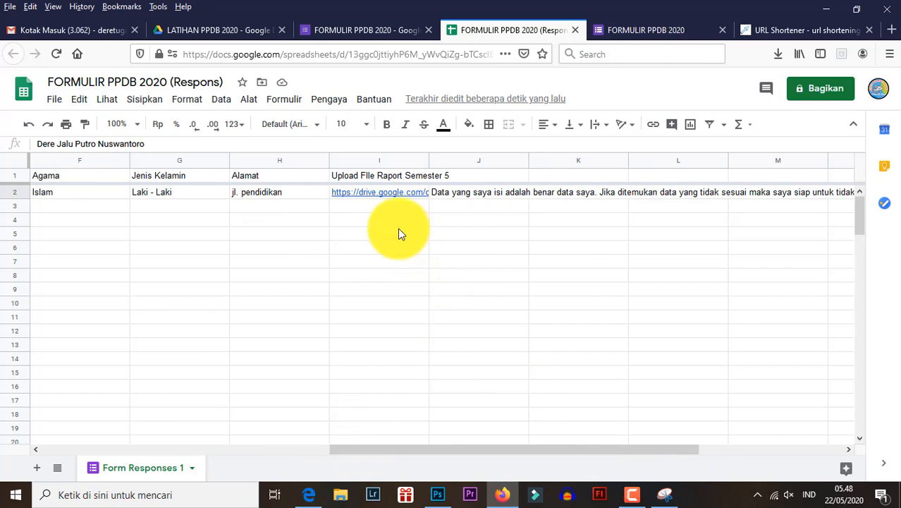
- Locate the LATIHAN PPDB 2020 folder from the root of Drive Saya and open it
{"action": "left_click", "coordinate": [237, 30]}
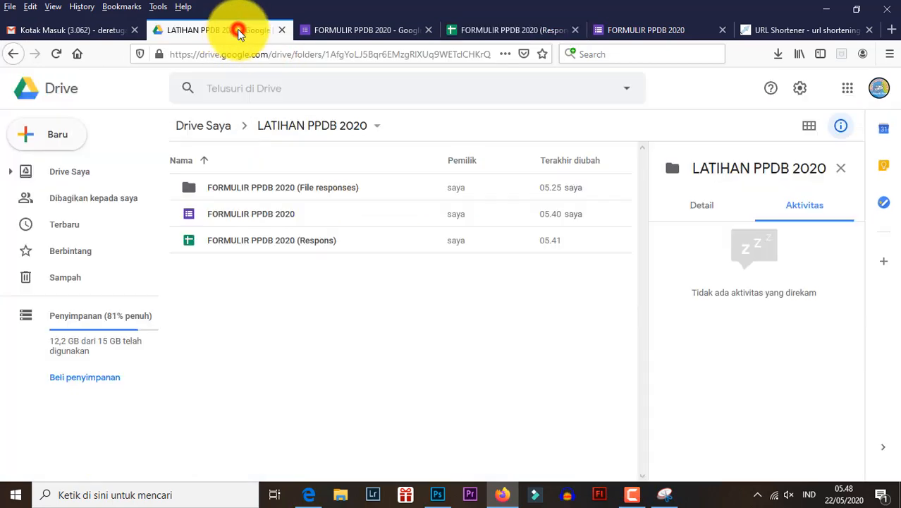
{"action": "left_click", "coordinate": [188, 191]}
{"action": "left_click", "coordinate": [202, 127]}
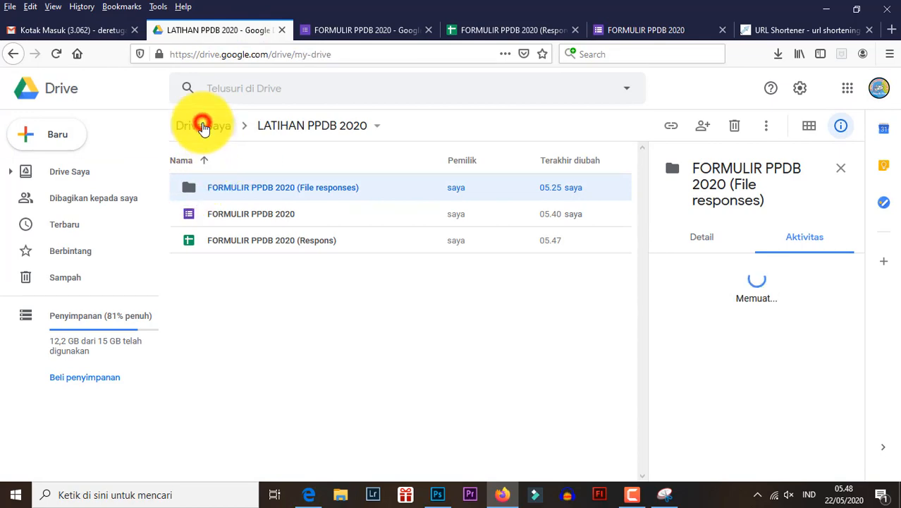
{"action": "scroll", "coordinate": [218, 372], "scroll_direction": "down", "scroll_amount": 3}
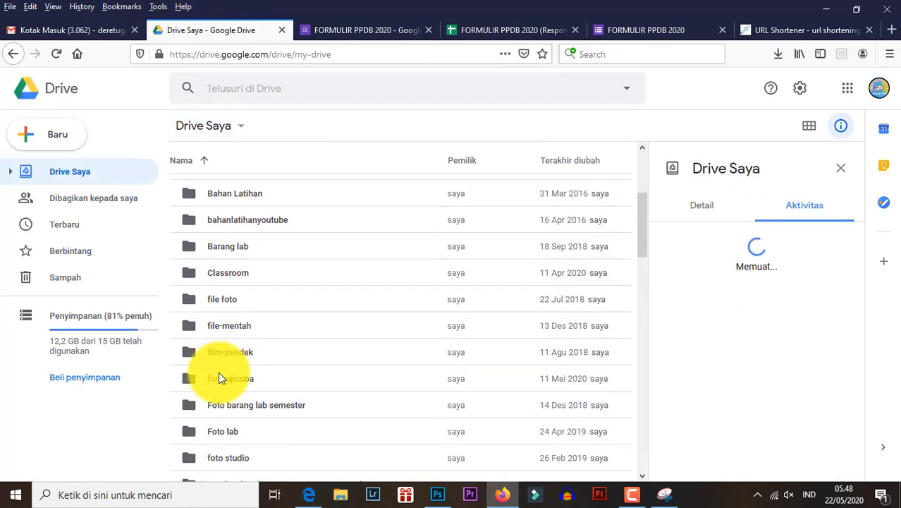
{"action": "scroll", "coordinate": [221, 370], "scroll_direction": "down", "scroll_amount": 5}
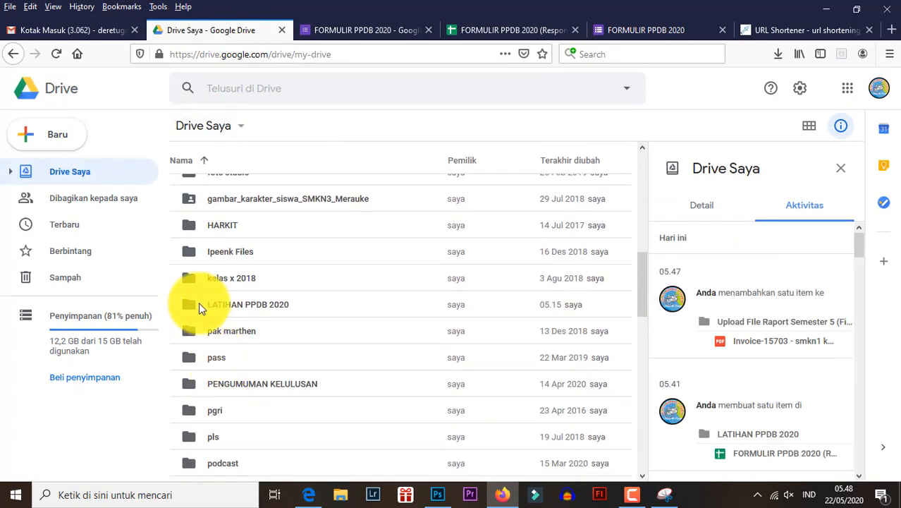
{"action": "double_click", "coordinate": [199, 304]}
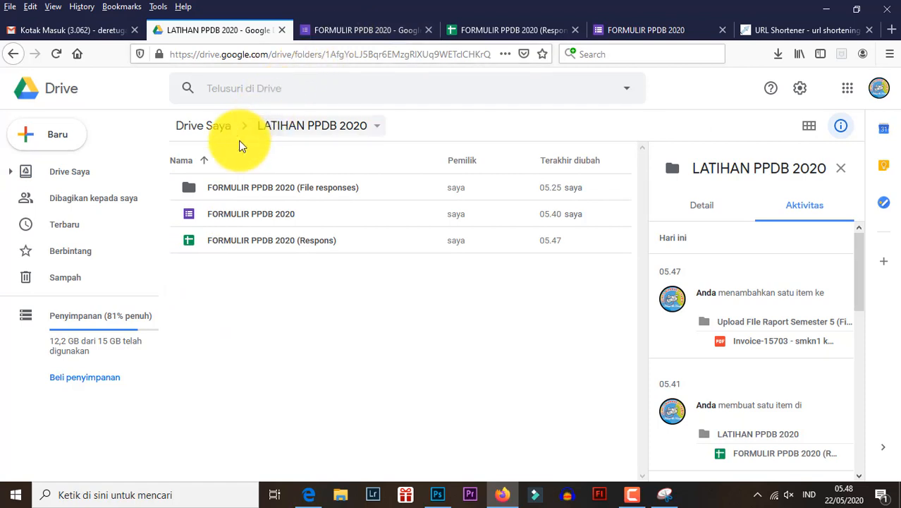
- Check the uploaded PDF in the Upload FIle Raport Semester 5 subfolder of the file responses folder and return to LATIHAN PPDB 2020
{"action": "double_click", "coordinate": [191, 191]}
{"action": "double_click", "coordinate": [191, 191]}
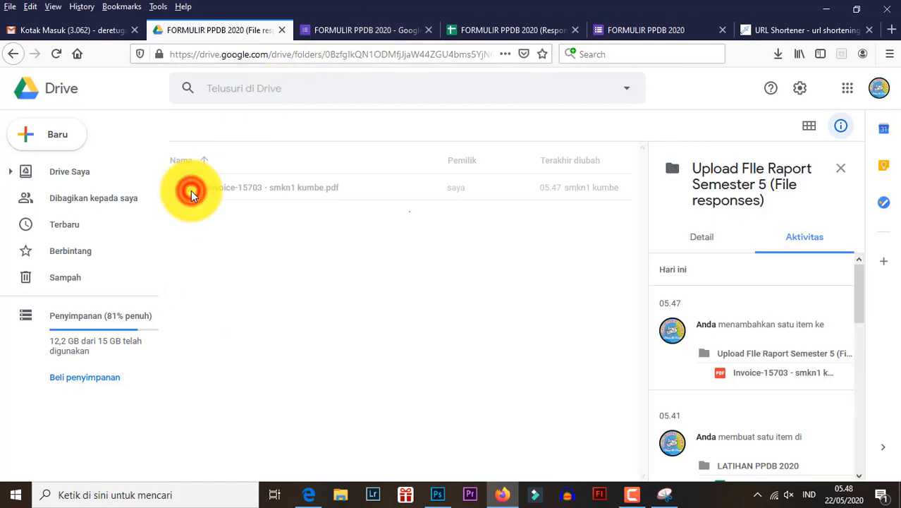
{"action": "left_click", "coordinate": [193, 188]}
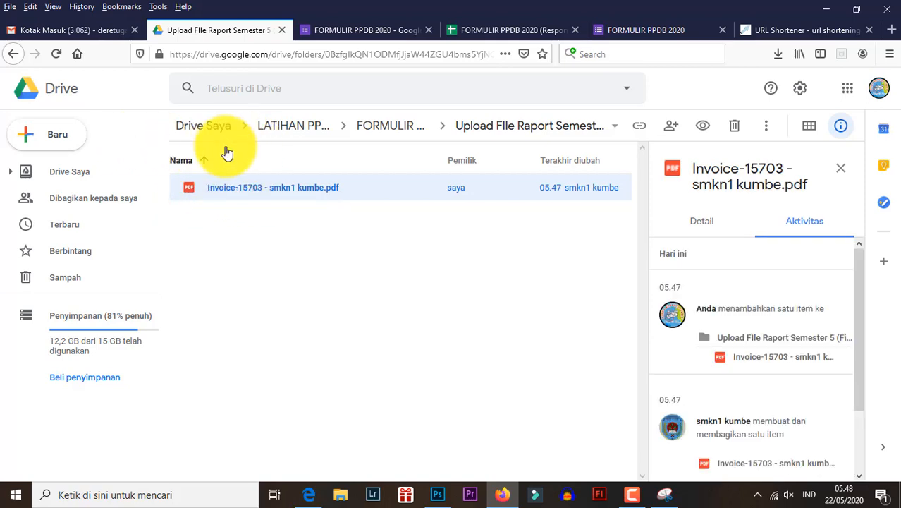
{"action": "left_click", "coordinate": [285, 132]}
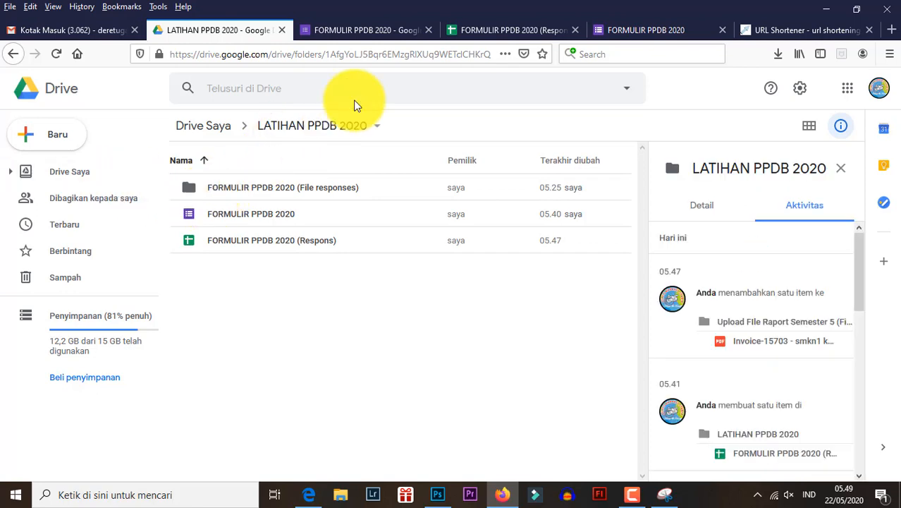
- Widen the Upload FIle Raport Semester 5 column in the response spreadsheet
{"action": "left_click", "coordinate": [501, 31]}
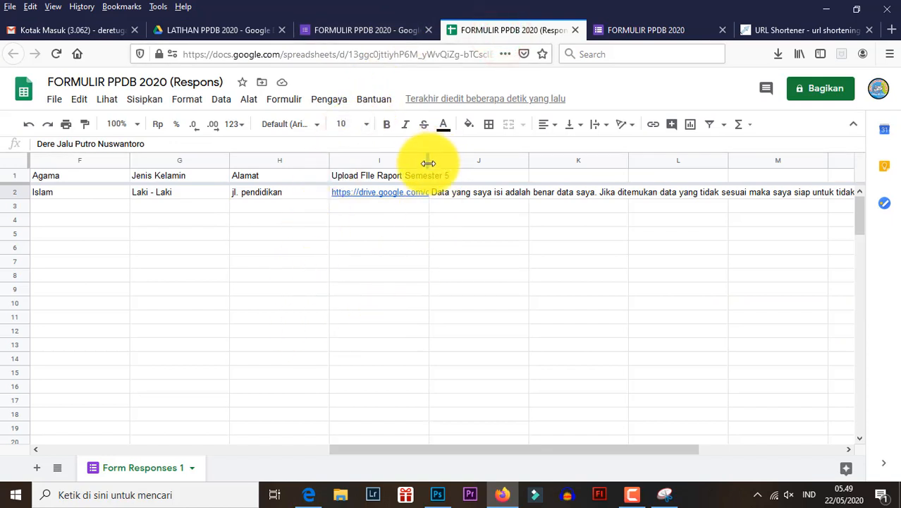
{"action": "left_click_drag", "start_coordinate": [428, 162], "coordinate": [505, 162]}
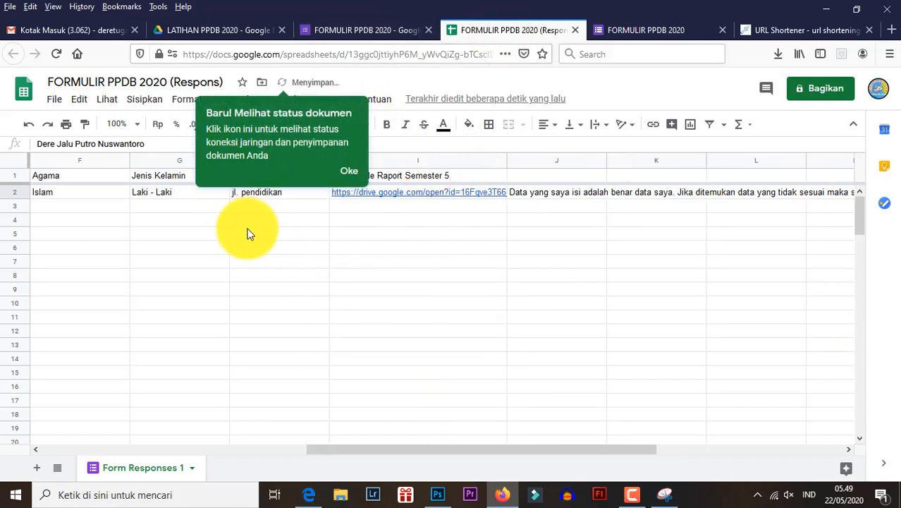
- Close the response spreadsheet, the public form, the URL shortener and the form editor, keeping the Drive folder open
{"action": "left_click", "coordinate": [574, 30]}
{"action": "left_click", "coordinate": [574, 31]}
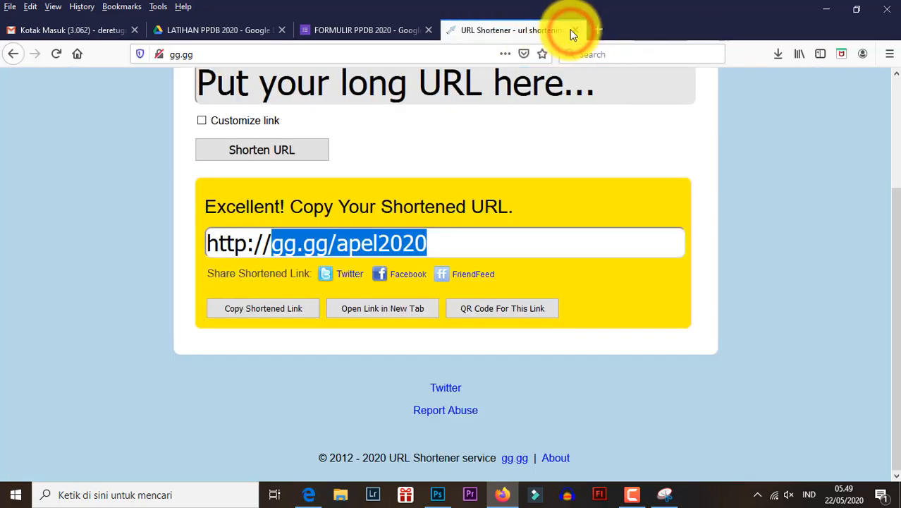
{"action": "left_click", "coordinate": [574, 31]}
{"action": "left_click", "coordinate": [430, 31]}
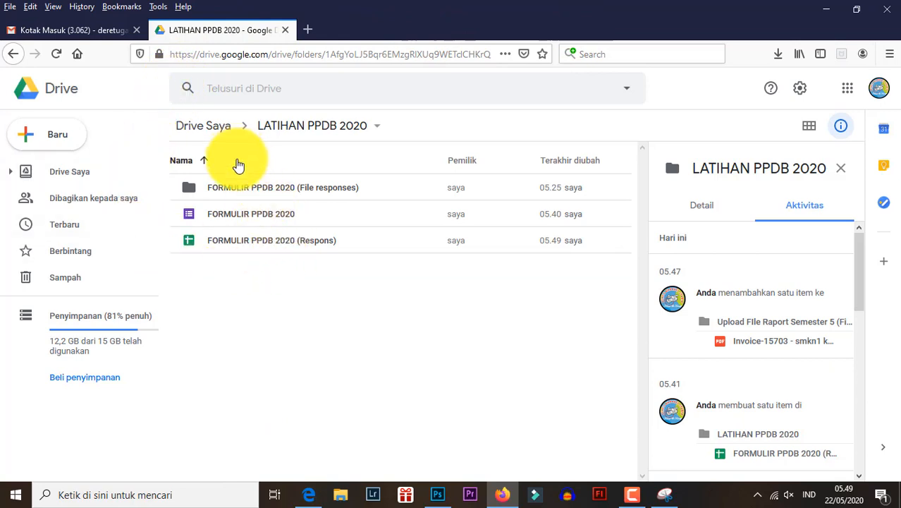
- Open the FORMULIR PPDB 2020 form from the LATIHAN PPDB 2020 folder to view it and close it again
{"action": "left_click", "coordinate": [201, 214]}
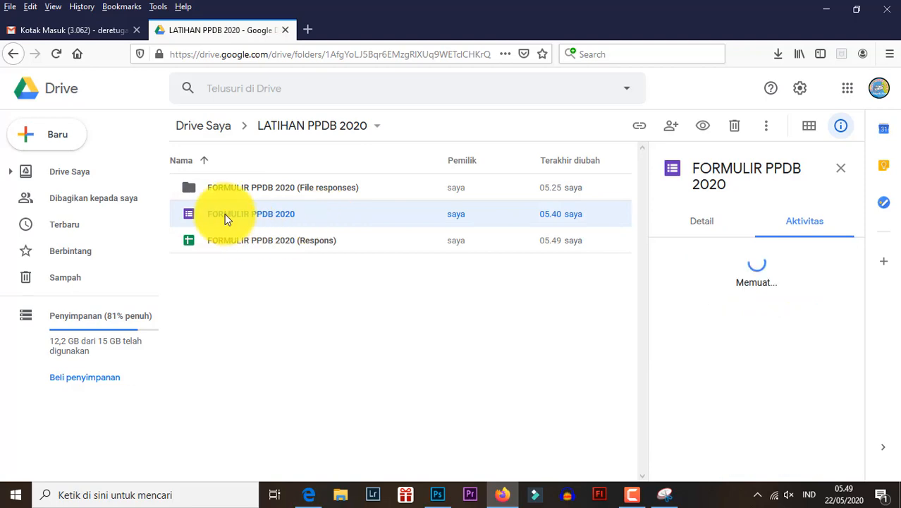
{"action": "double_click", "coordinate": [225, 214]}
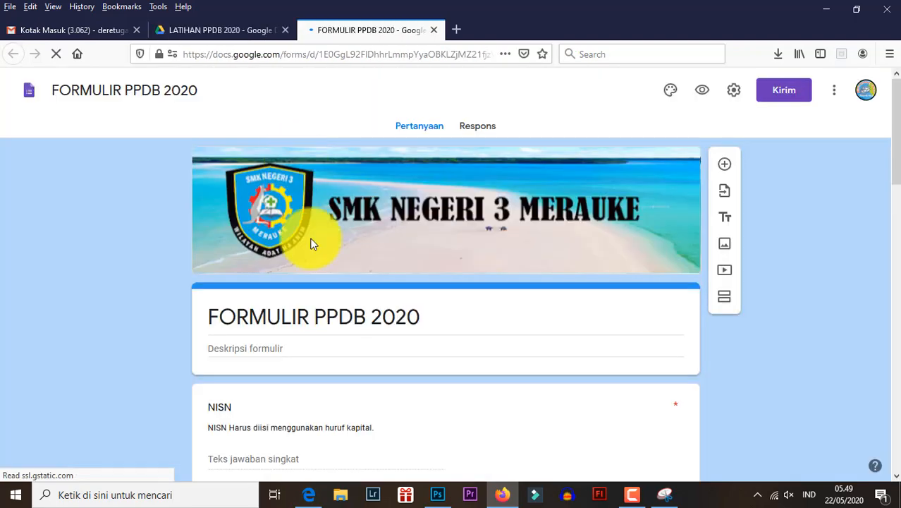
{"action": "left_click", "coordinate": [436, 31]}
- Open the FORMULIR PPDB 2020 (Respons) spreadsheet from Drive and copy the uploaded file's link from cell I2
{"action": "left_click", "coordinate": [210, 243]}
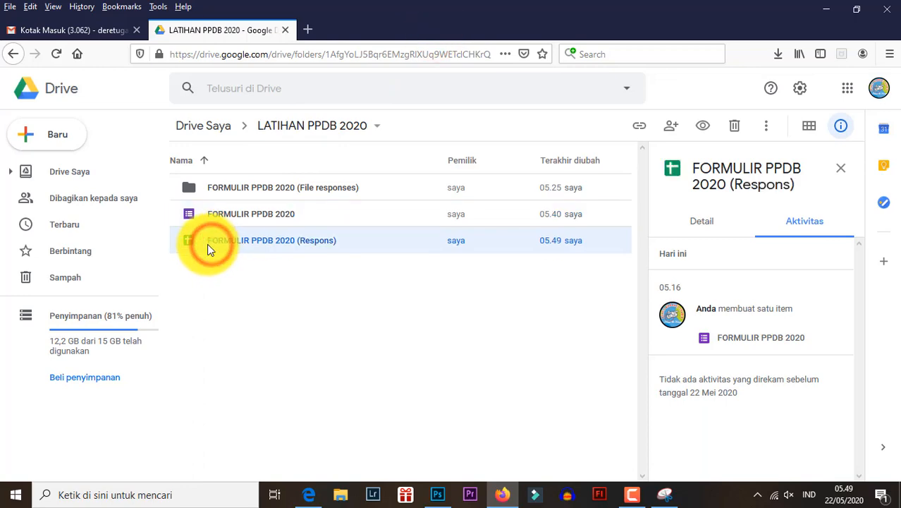
{"action": "double_click", "coordinate": [208, 243]}
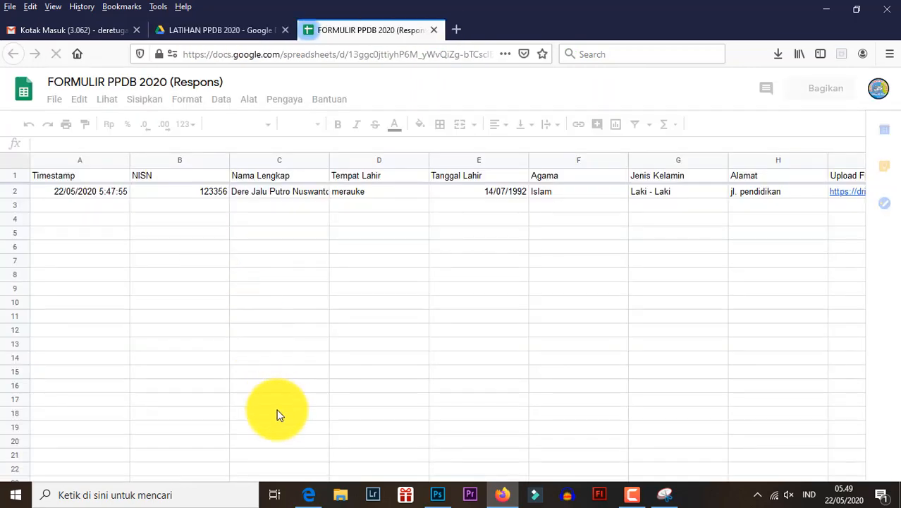
{"action": "left_click_drag", "start_coordinate": [314, 449], "coordinate": [564, 451]}
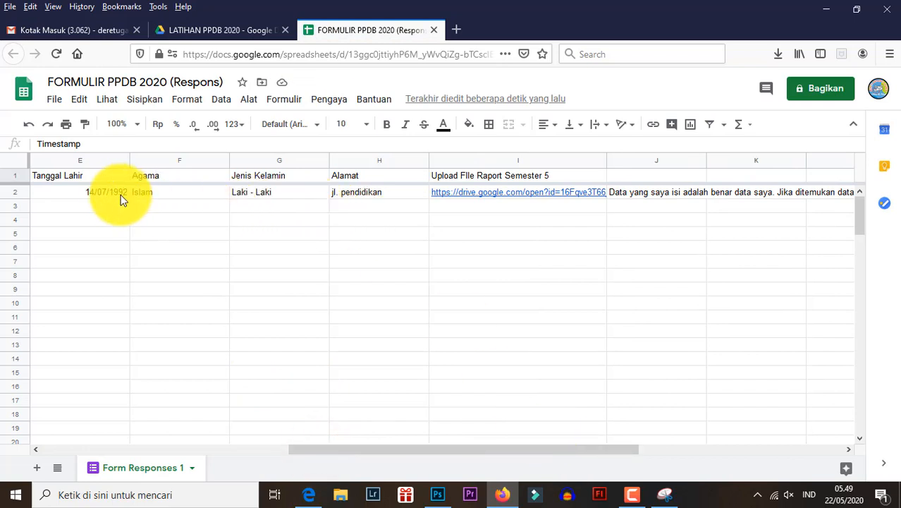
{"action": "left_click", "coordinate": [493, 192]}
{"action": "double_click", "coordinate": [492, 193]}
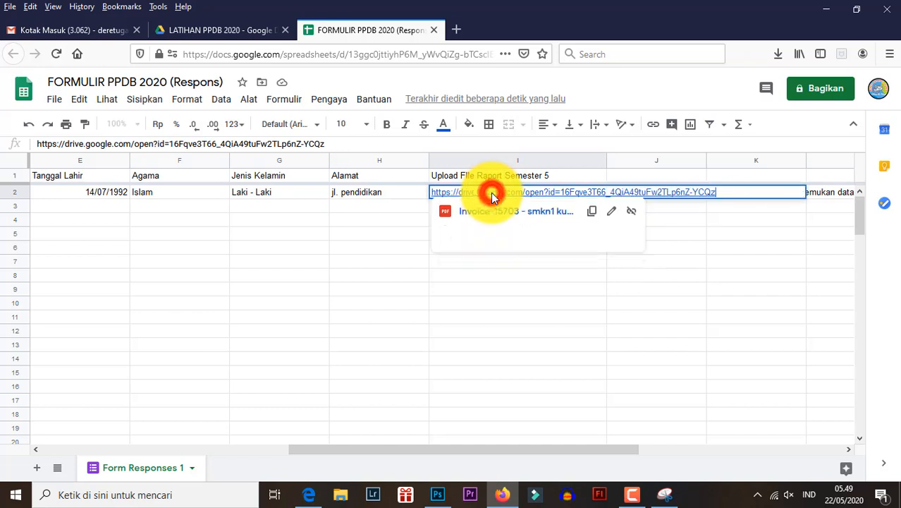
{"action": "left_click_drag", "start_coordinate": [718, 193], "coordinate": [432, 193]}
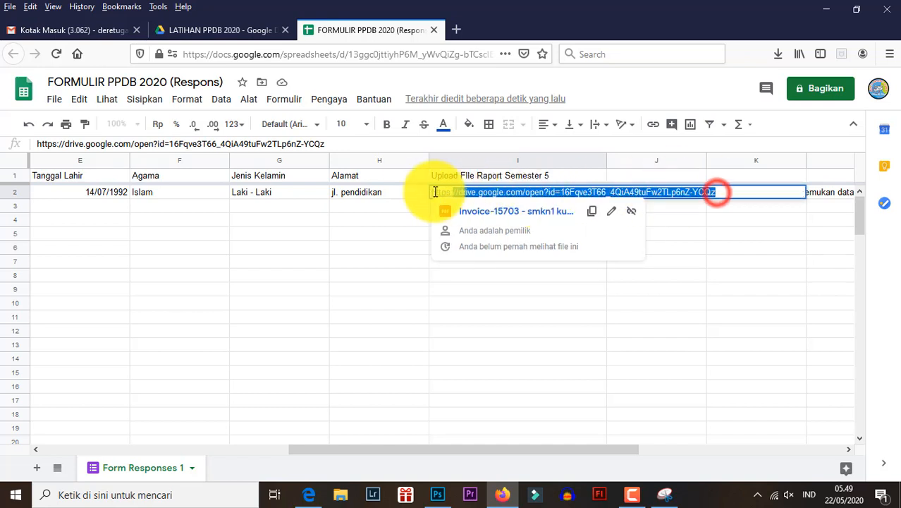
{"action": "right_click", "coordinate": [472, 197]}
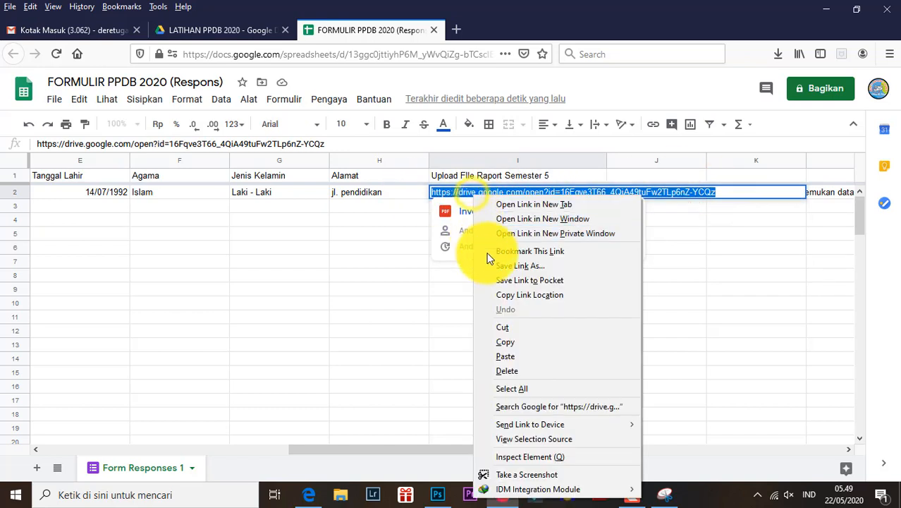
{"action": "left_click", "coordinate": [505, 341]}
- Open the copied Drive link in a new browser tab and look through the applicant's uploaded PDF
{"action": "left_click", "coordinate": [457, 29]}
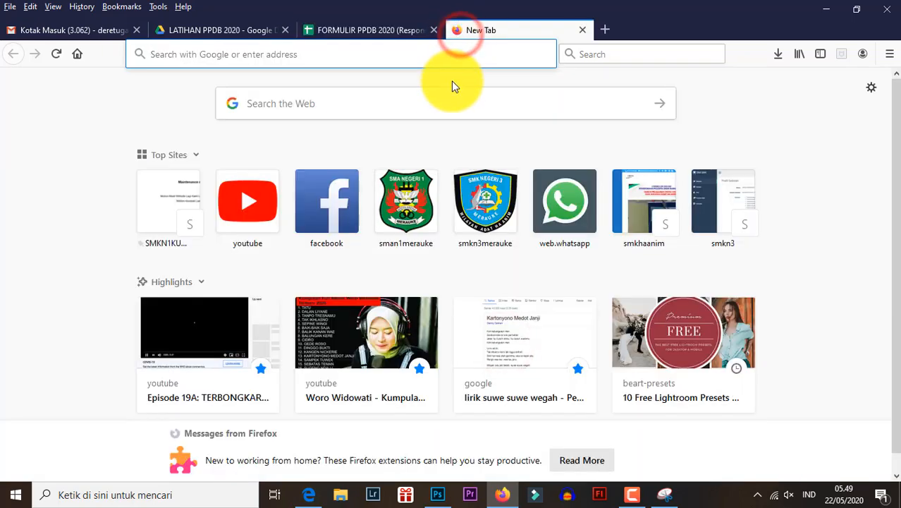
{"action": "key", "text": "ctrl+v"}
{"action": "key", "text": "Return"}
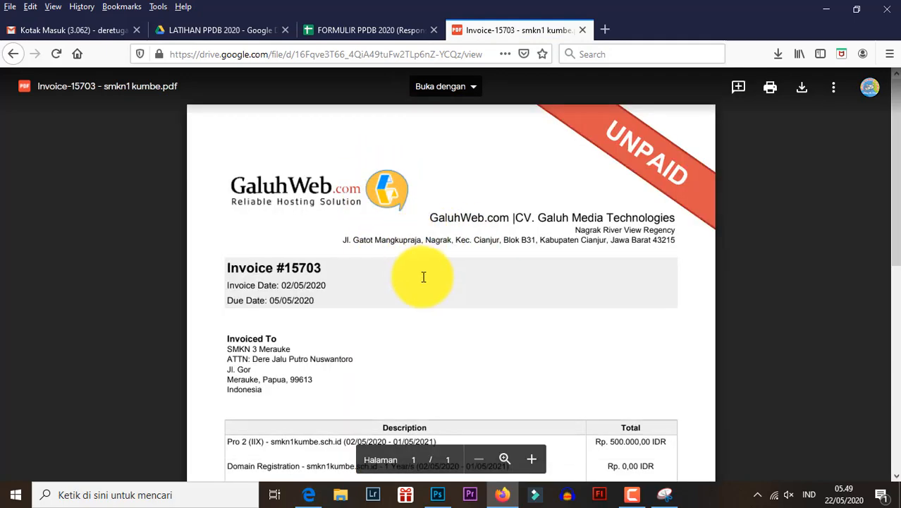
{"action": "scroll", "coordinate": [374, 224], "scroll_direction": "down", "scroll_amount": 5}
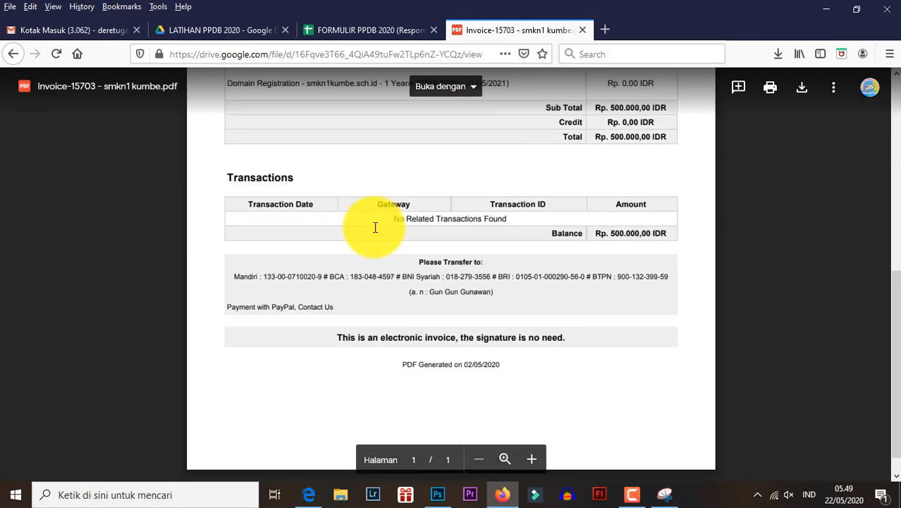
- Review the uploaded PDF alongside the applicant's row in the FORMULIR PPDB 2020 (Respons) spreadsheet
{"action": "scroll", "coordinate": [375, 226], "scroll_direction": "up", "scroll_amount": 5}
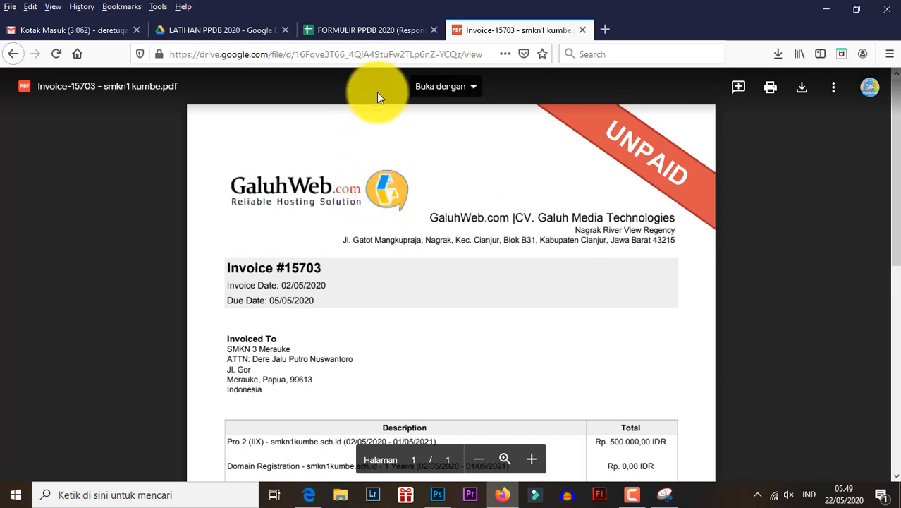
{"action": "left_click", "coordinate": [374, 30]}
{"action": "left_click", "coordinate": [400, 231]}
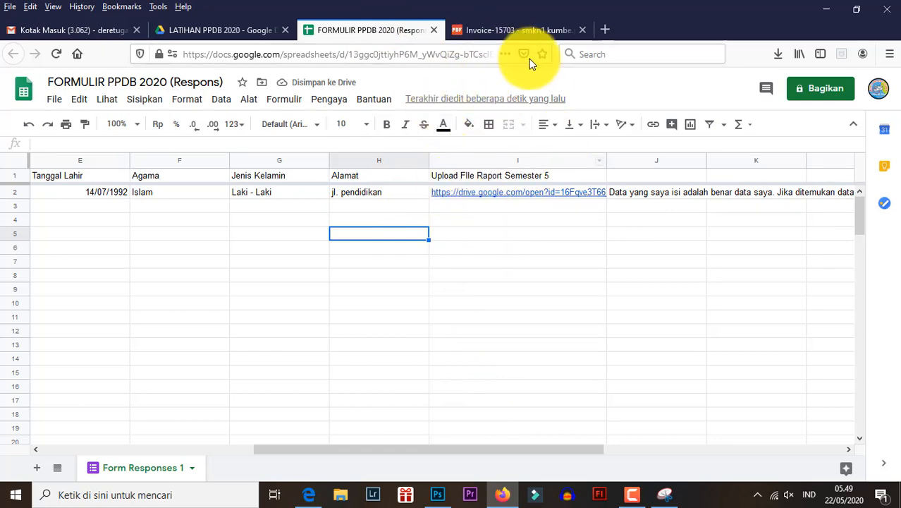
{"action": "left_click", "coordinate": [513, 30]}
{"action": "scroll", "coordinate": [455, 224], "scroll_direction": "down", "scroll_amount": 5}
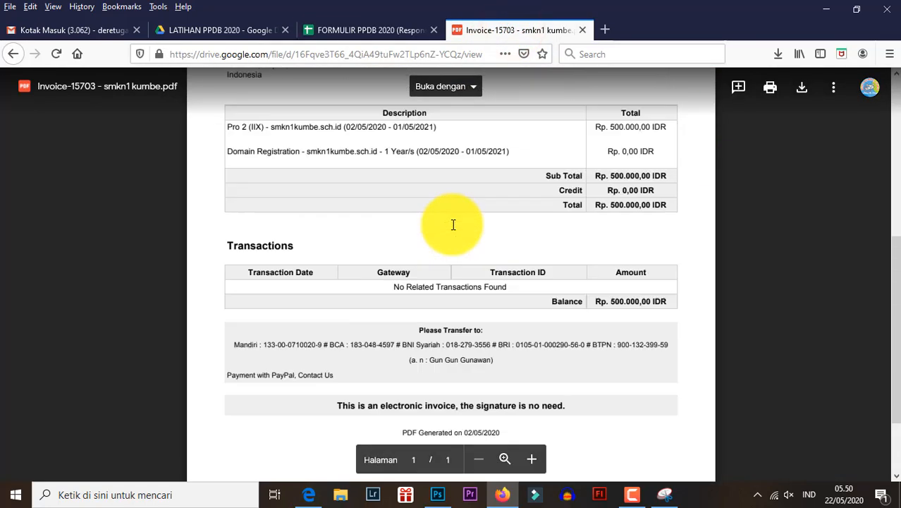
{"action": "scroll", "coordinate": [457, 223], "scroll_direction": "up", "scroll_amount": 5}
{"action": "left_click", "coordinate": [354, 30]}
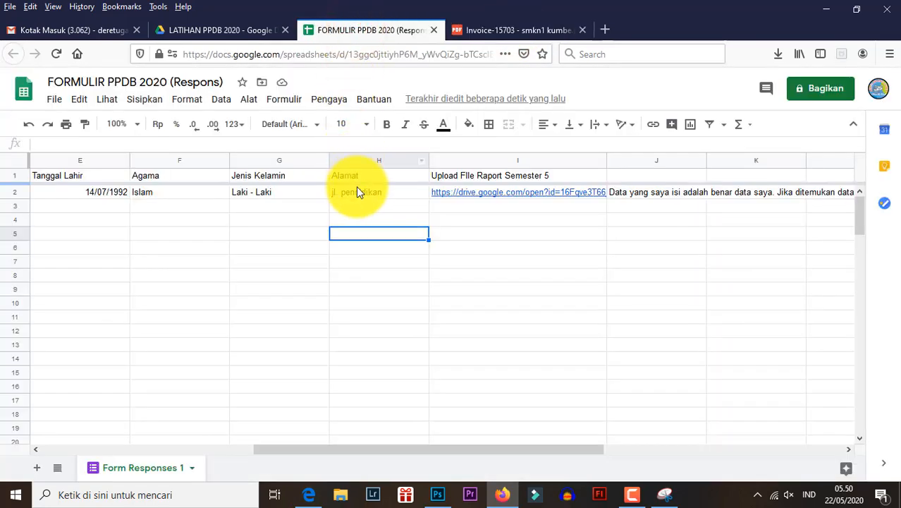
- Open the FORMULIR PPDB 2020 form from the LATIHAN PPDB 2020 folder and look through its response summary
{"action": "left_click", "coordinate": [269, 29]}
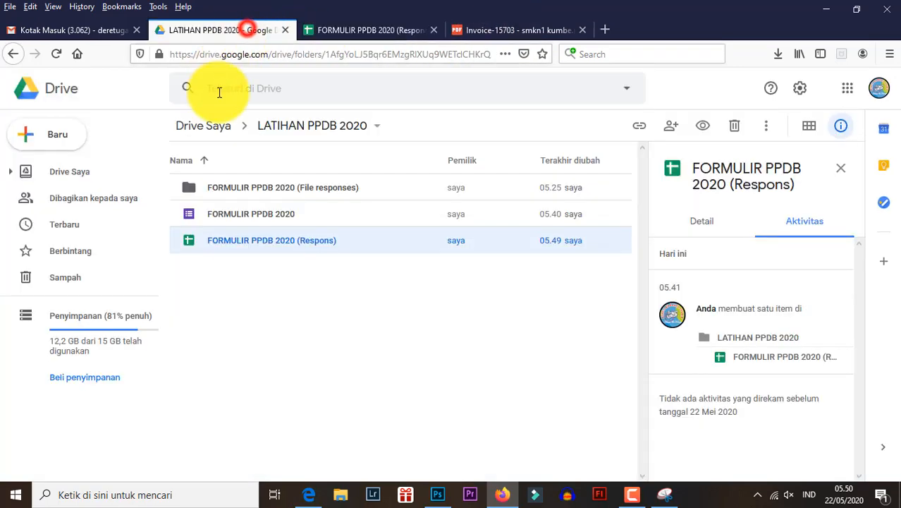
{"action": "double_click", "coordinate": [249, 211]}
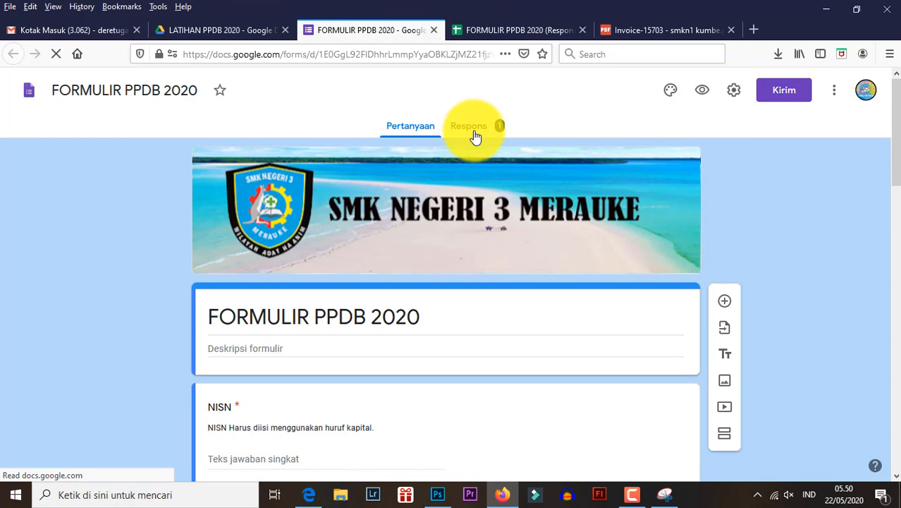
{"action": "left_click", "coordinate": [475, 136]}
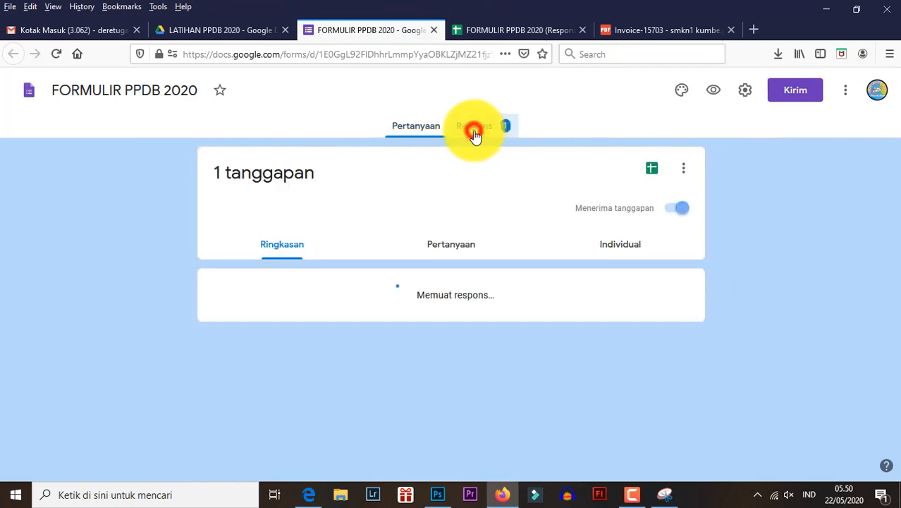
{"action": "scroll", "coordinate": [374, 300], "scroll_direction": "down", "scroll_amount": 4}
{"action": "scroll", "coordinate": [366, 308], "scroll_direction": "down", "scroll_amount": 5}
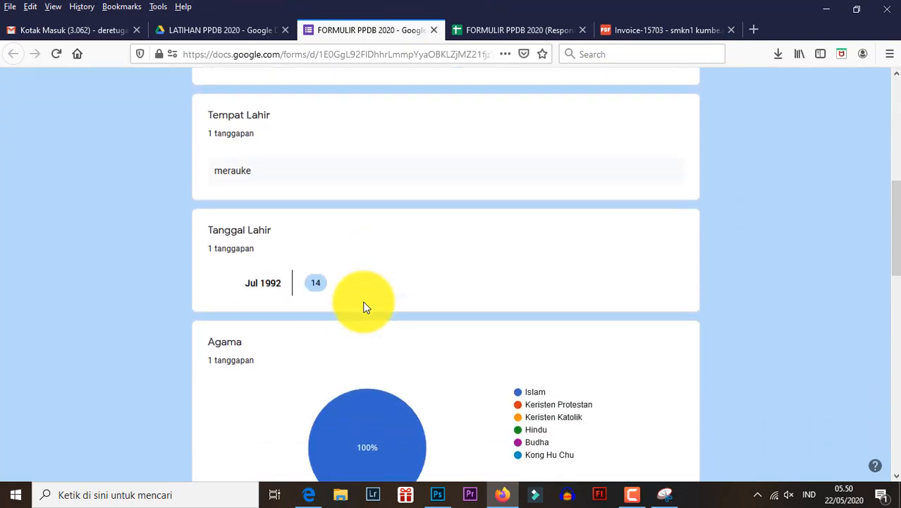
{"action": "mouse_move", "coordinate": [388, 302]}
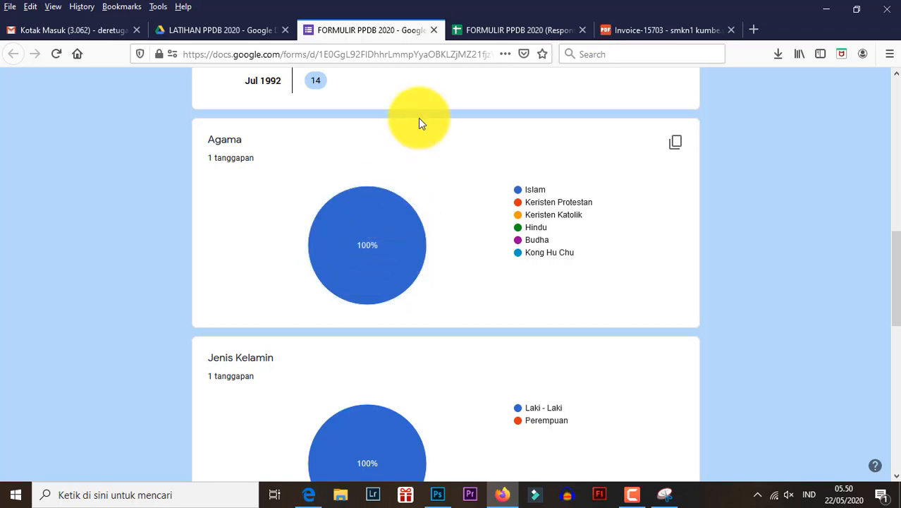
- Return to the response spreadsheet and view the test entry in row 2 from the Timestamp column onward
{"action": "left_click", "coordinate": [461, 32]}
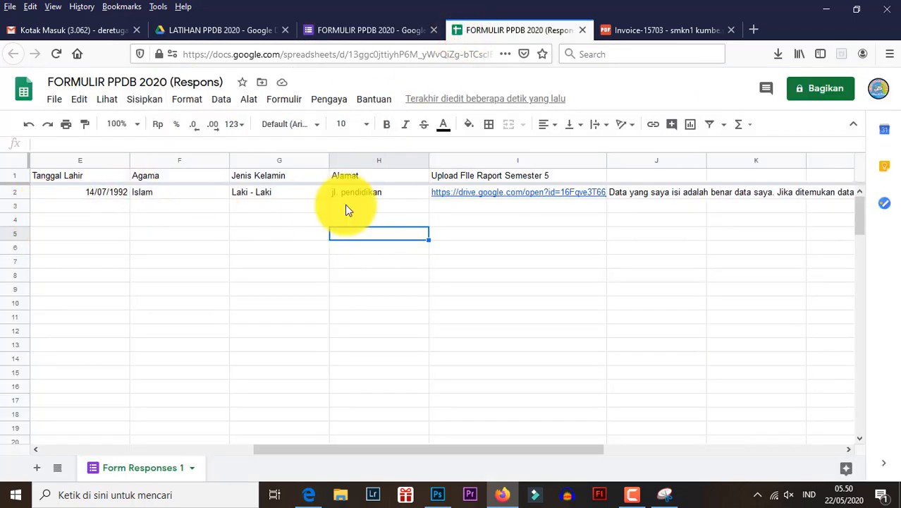
{"action": "left_click", "coordinate": [237, 233]}
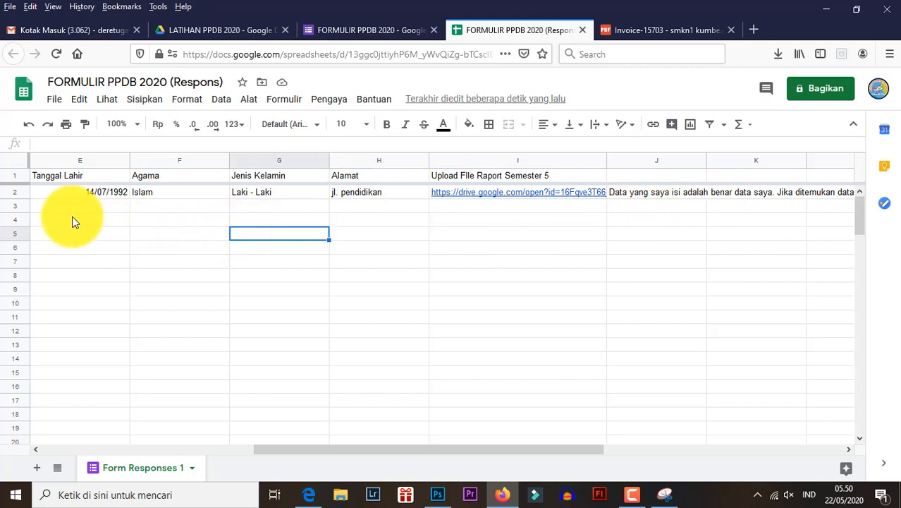
{"action": "left_click", "coordinate": [11, 193]}
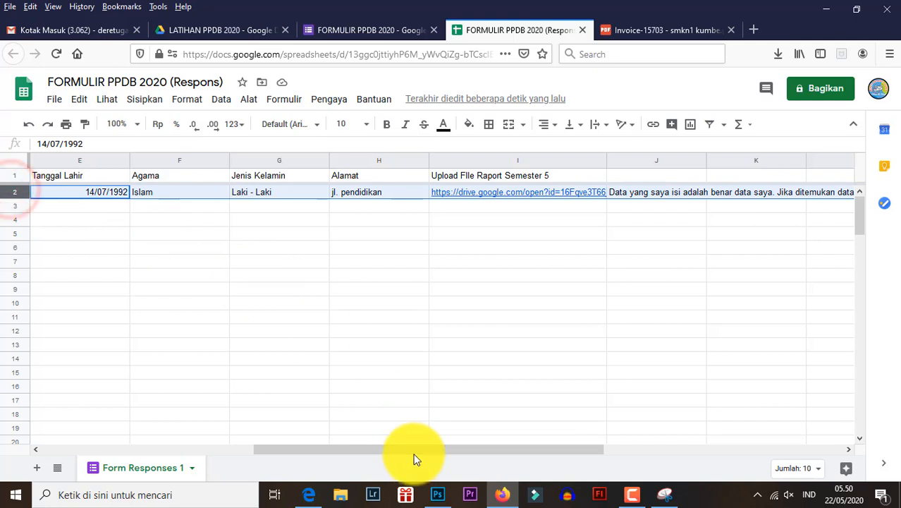
{"action": "left_click_drag", "start_coordinate": [411, 449], "coordinate": [168, 443]}
{"action": "left_click", "coordinate": [213, 301]}
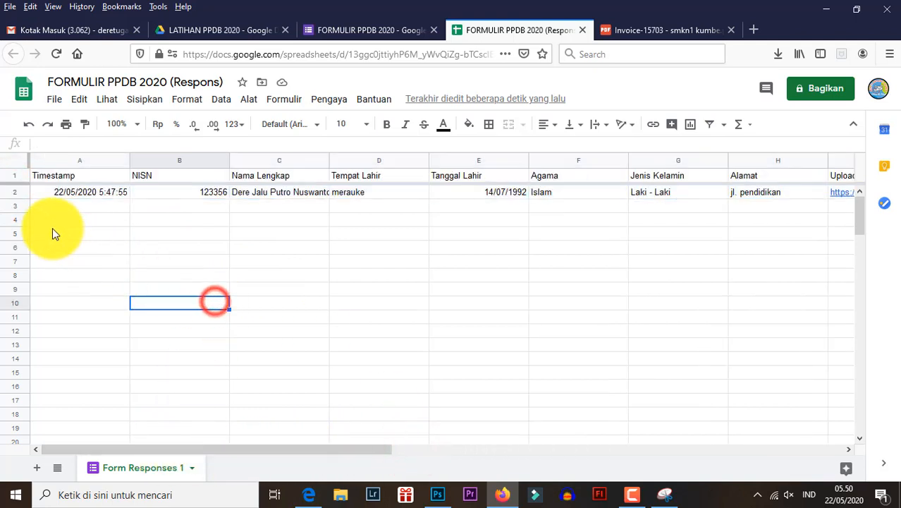
{"action": "left_click", "coordinate": [12, 193]}
{"action": "right_click", "coordinate": [15, 193]}
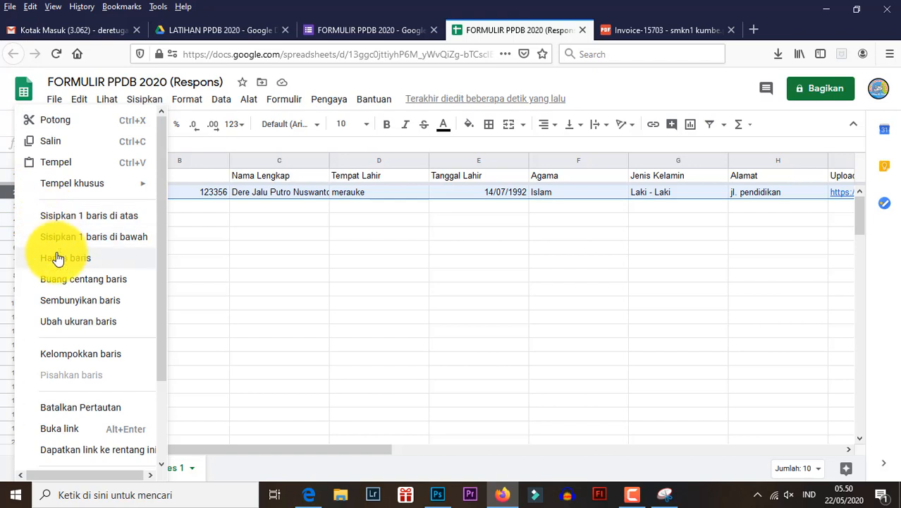
{"action": "left_click_drag", "start_coordinate": [329, 275], "coordinate": [268, 275]}
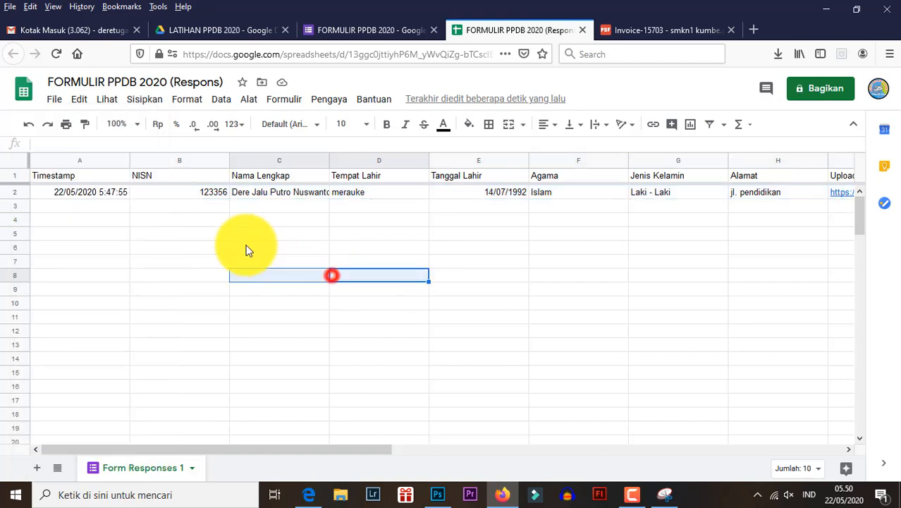
- Delete row 2 with the test entry from the Form Responses 1 sheet
{"action": "left_click", "coordinate": [17, 195]}
{"action": "right_click", "coordinate": [17, 195]}
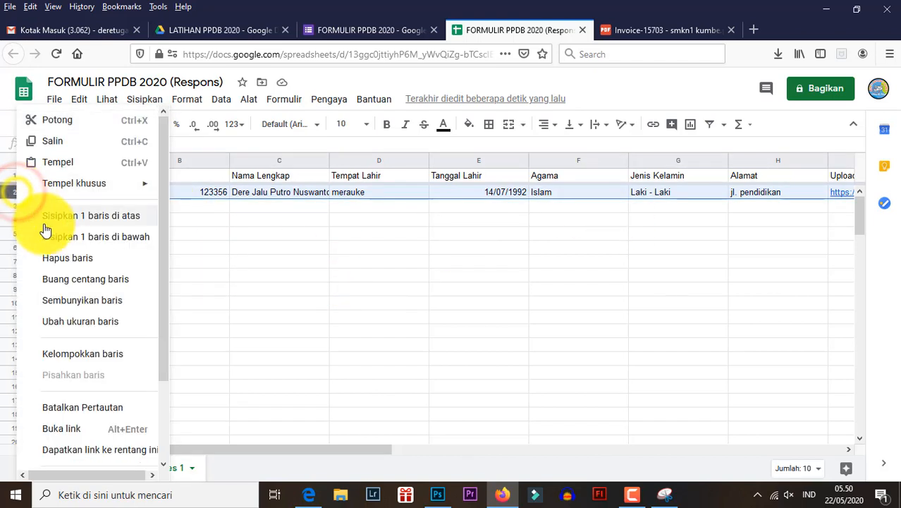
{"action": "left_click", "coordinate": [74, 259]}
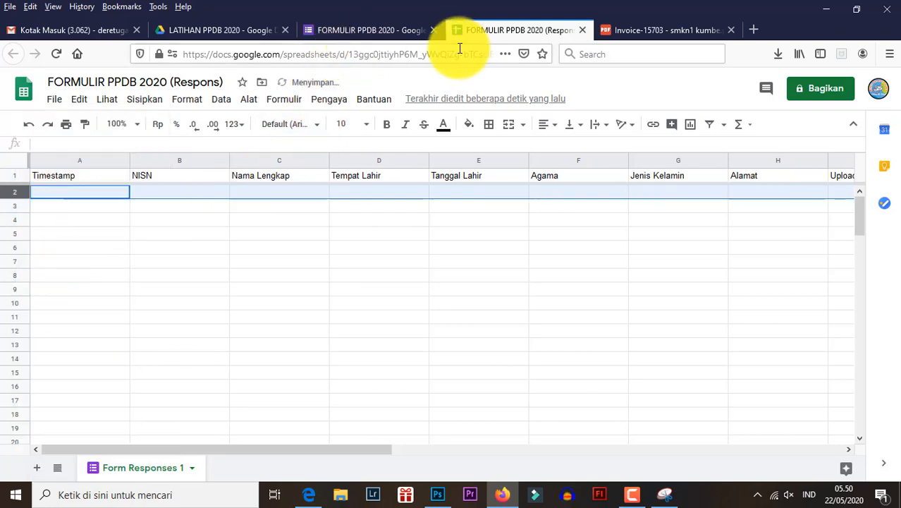
- Delete all responses collected in the FORMULIR PPDB 2020 form and confirm the deletion
{"action": "left_click", "coordinate": [388, 30]}
{"action": "scroll", "coordinate": [423, 226], "scroll_direction": "up", "scroll_amount": 10}
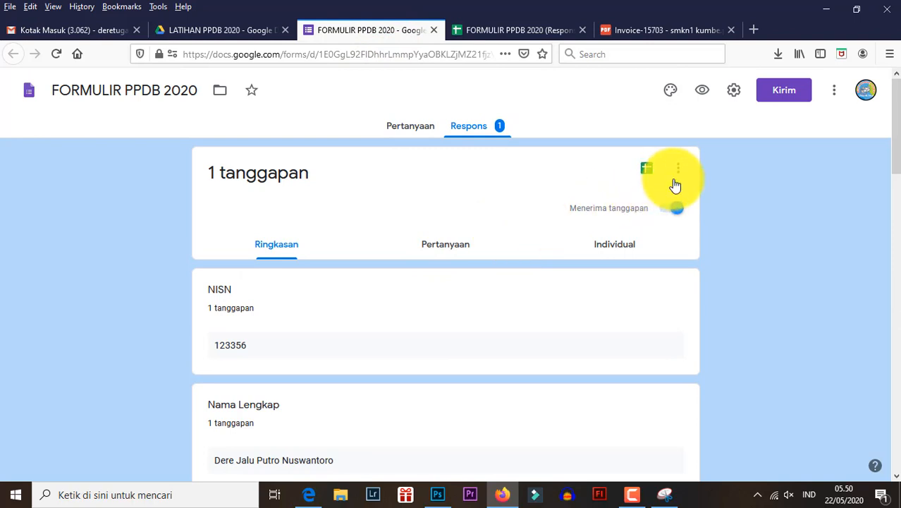
{"action": "left_click", "coordinate": [678, 173]}
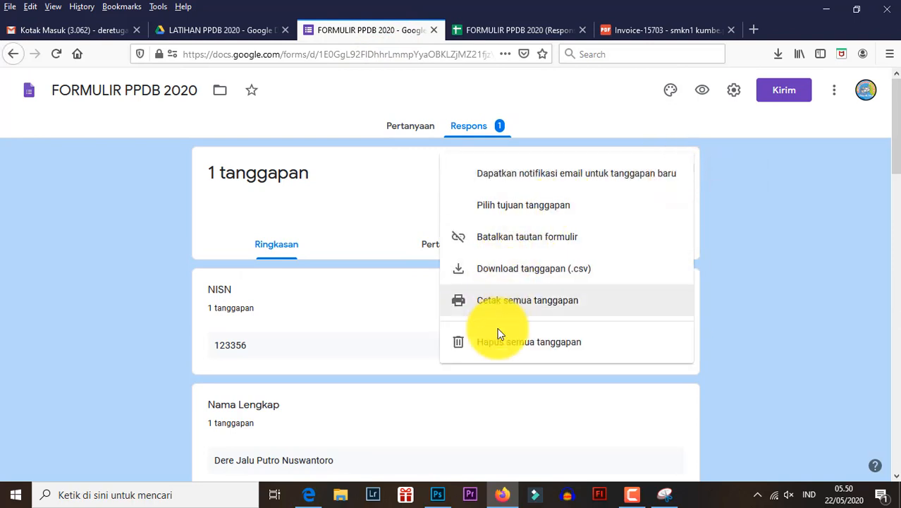
{"action": "left_click", "coordinate": [499, 350]}
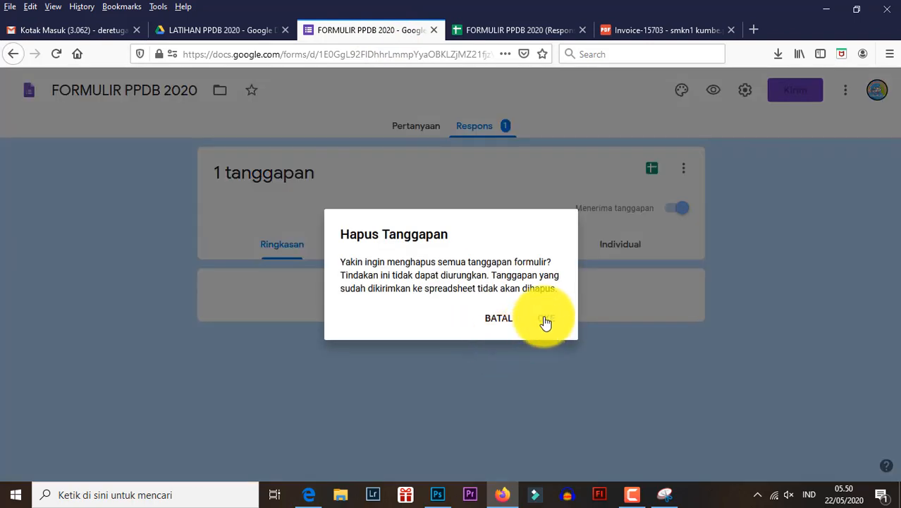
{"action": "left_click", "coordinate": [547, 317]}
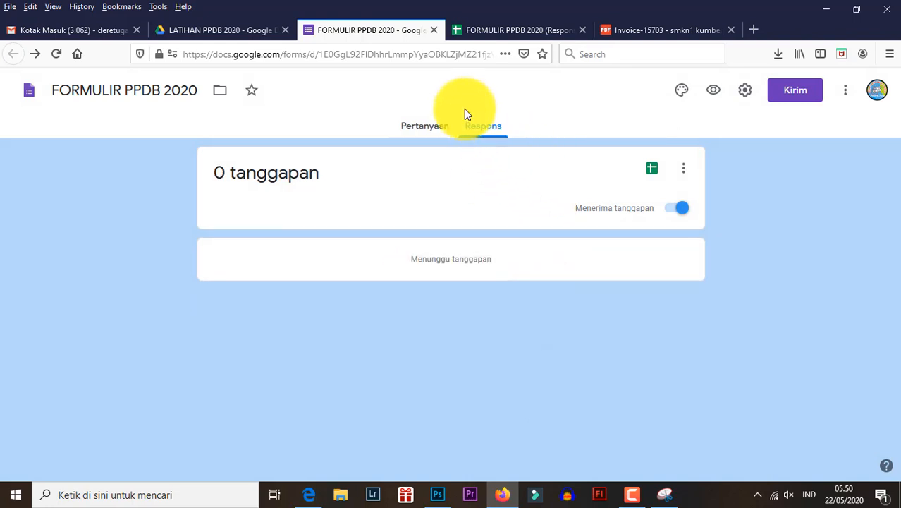
- Check the response spreadsheet's entry rows and return to the form editor to show its questions
{"action": "left_click", "coordinate": [496, 29]}
{"action": "left_click", "coordinate": [297, 254]}
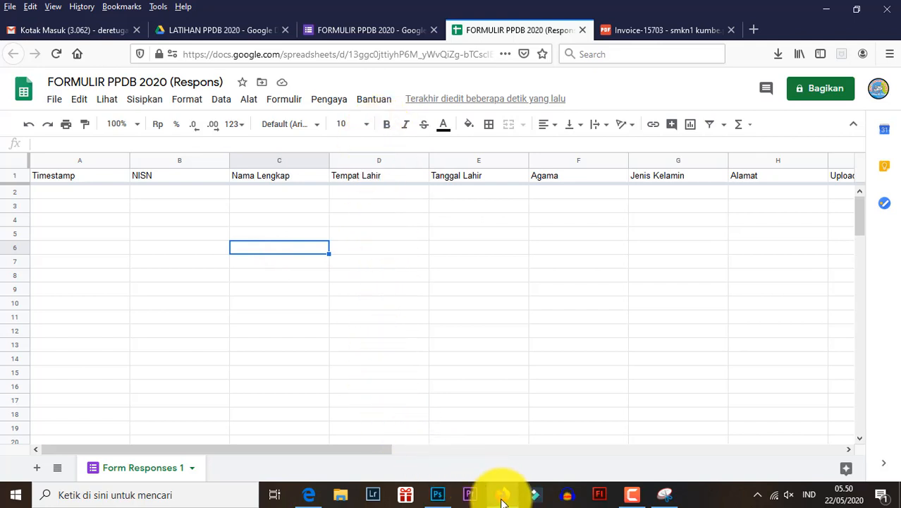
{"action": "left_click", "coordinate": [355, 32]}
{"action": "left_click", "coordinate": [429, 139]}
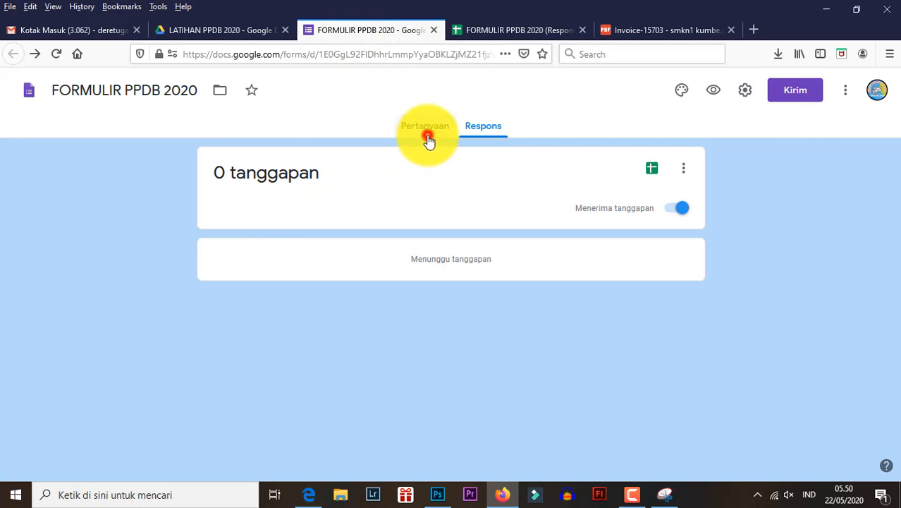